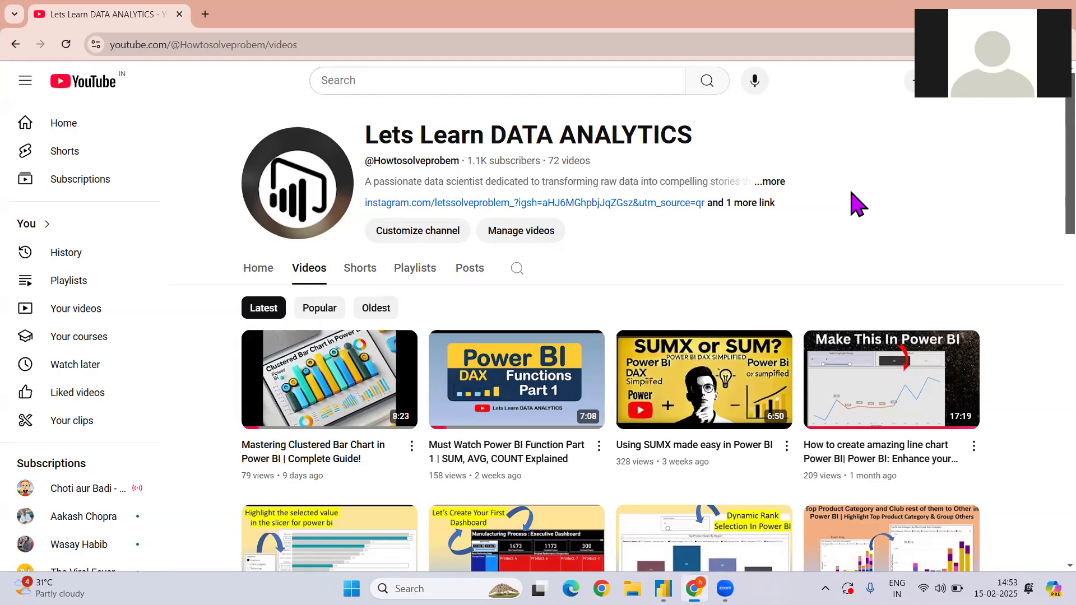
Step: Switch to the KPI CARD report in Power BI and view the Total Sales card for the 1M, 3M, 1Y and 1W periods
left_click(663, 588)
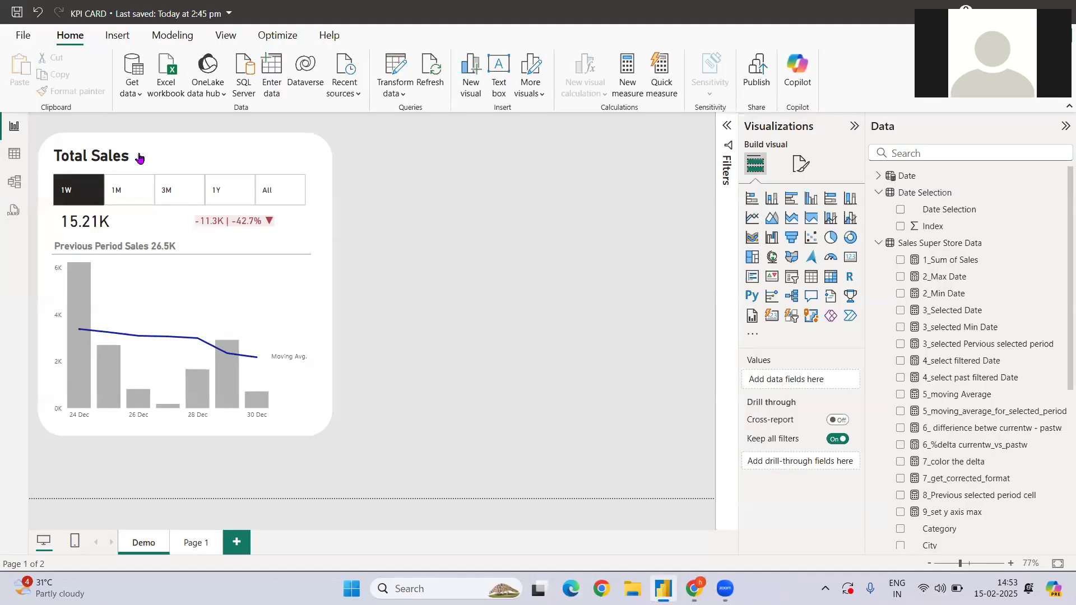
left_click_drag(34, 125, 372, 480)
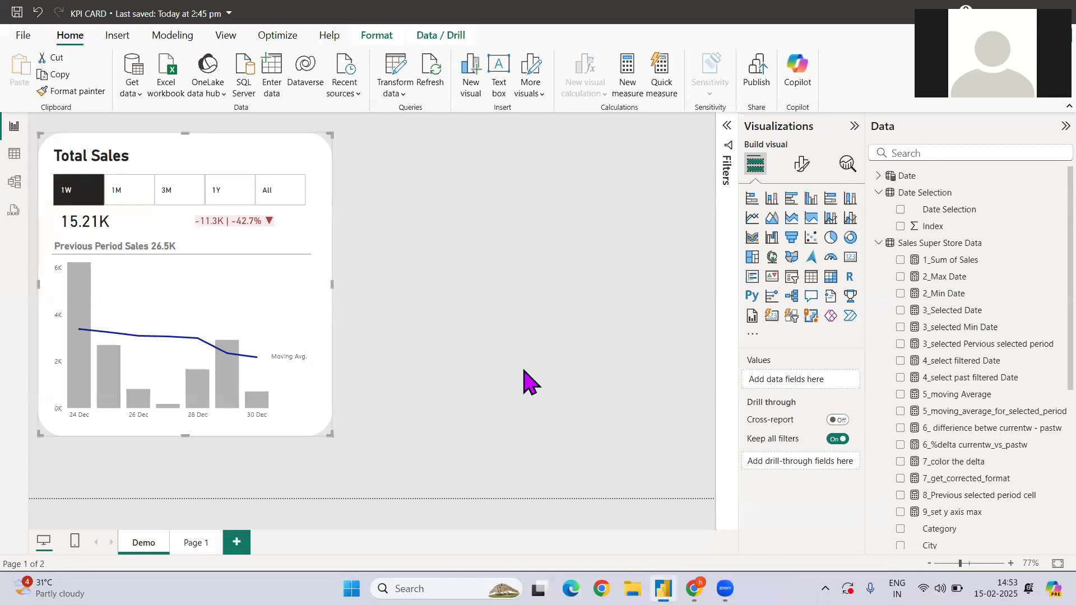
left_click(493, 363)
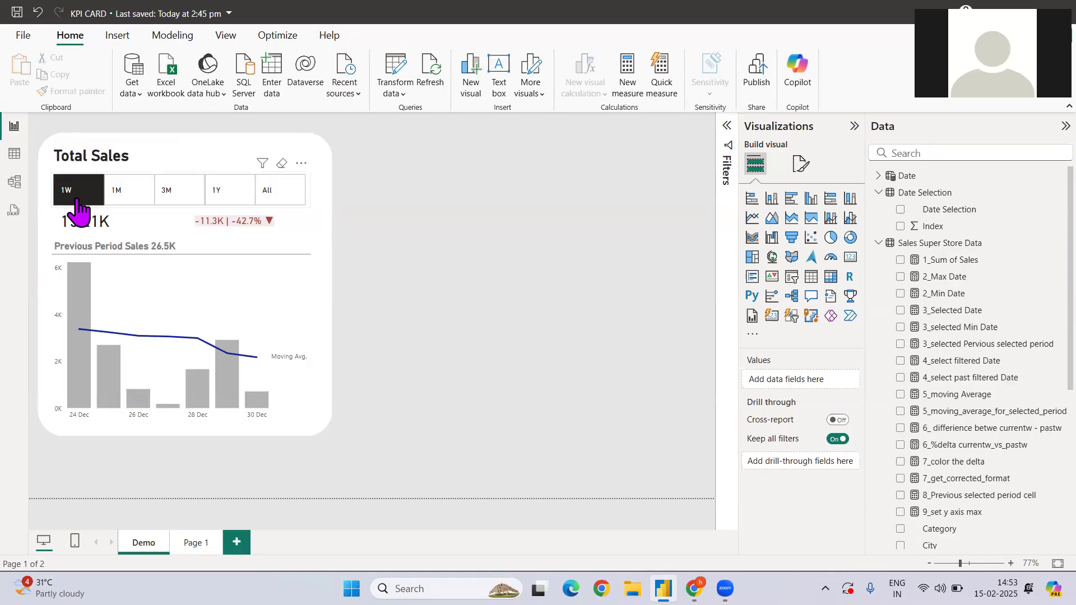
left_click(120, 197)
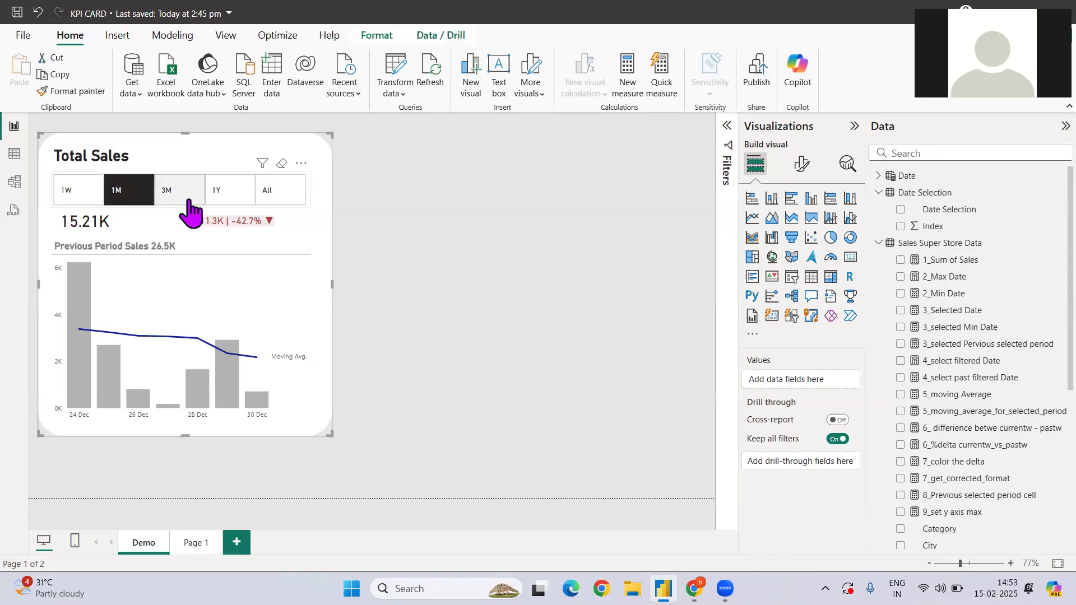
left_click(171, 201)
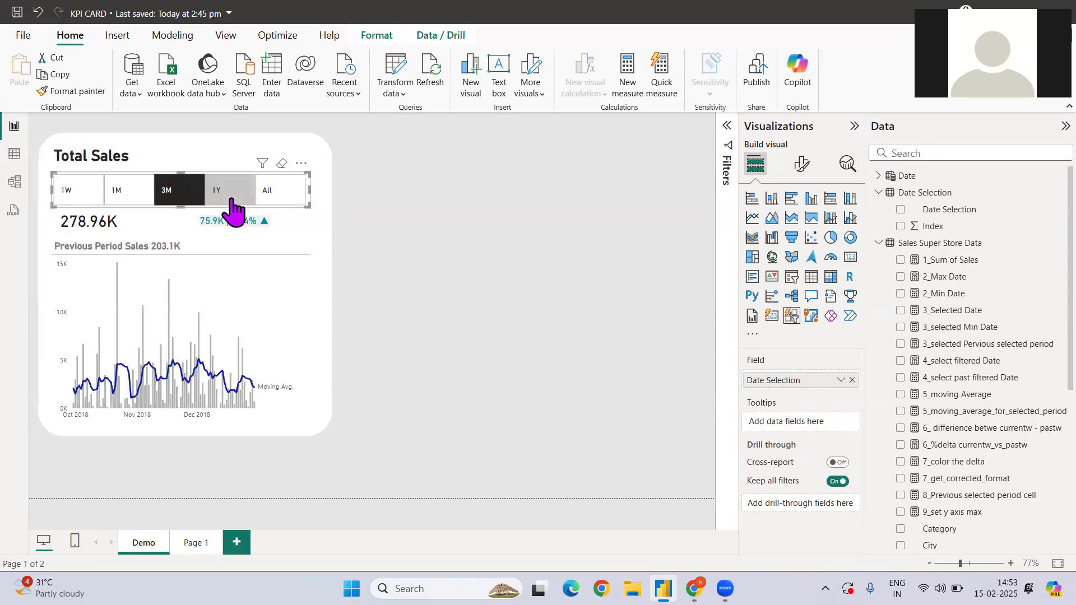
left_click(232, 205)
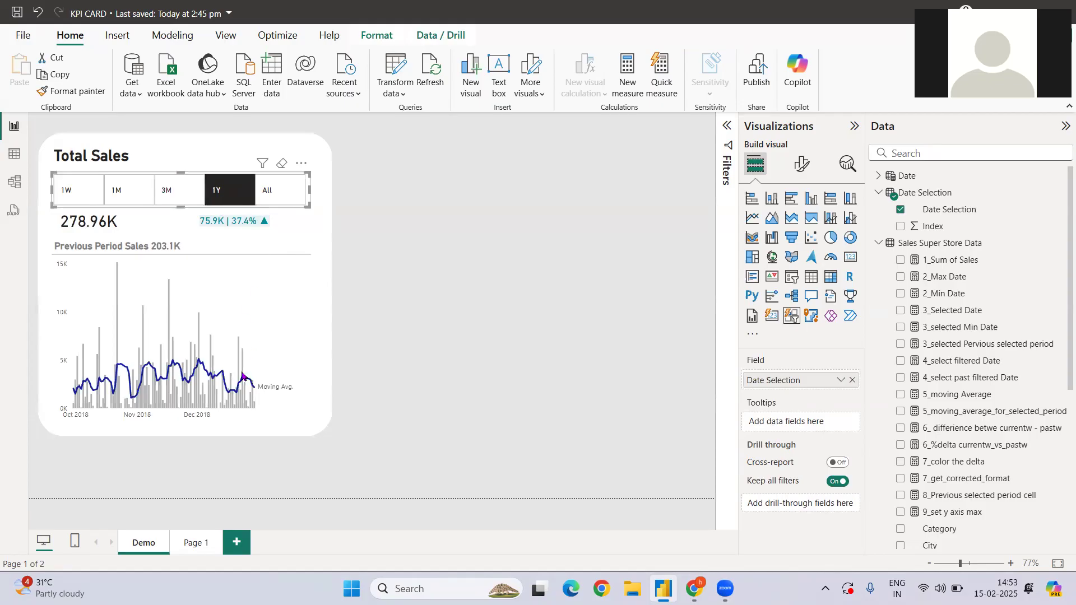
left_click(65, 190)
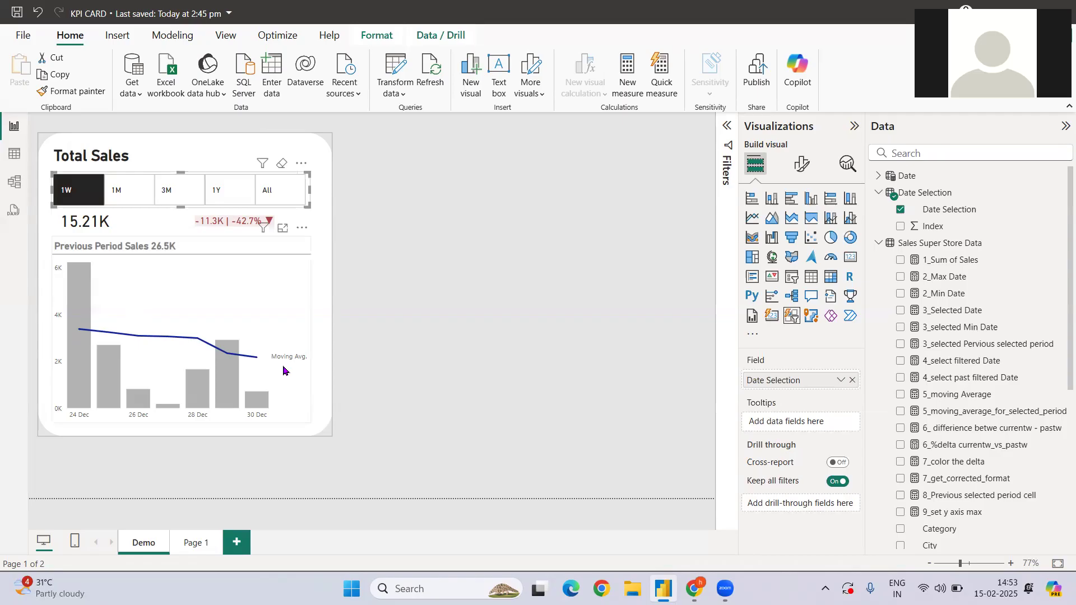
left_click(402, 370)
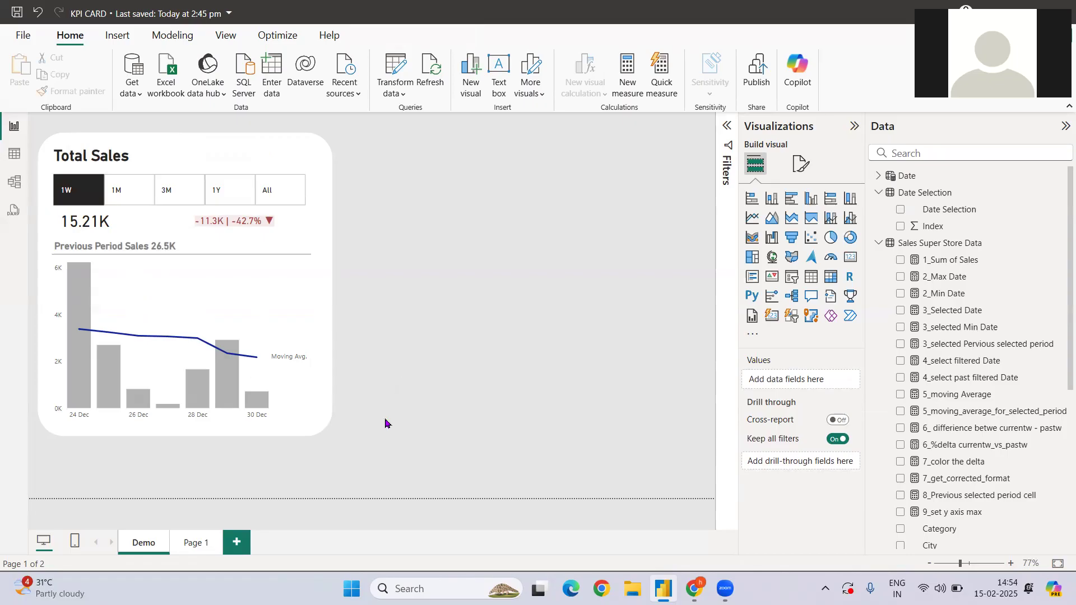
Step: Go to Page 1 and examine the Order Date column in the Sales Super Store Data table, returning to the report
left_click(191, 545)
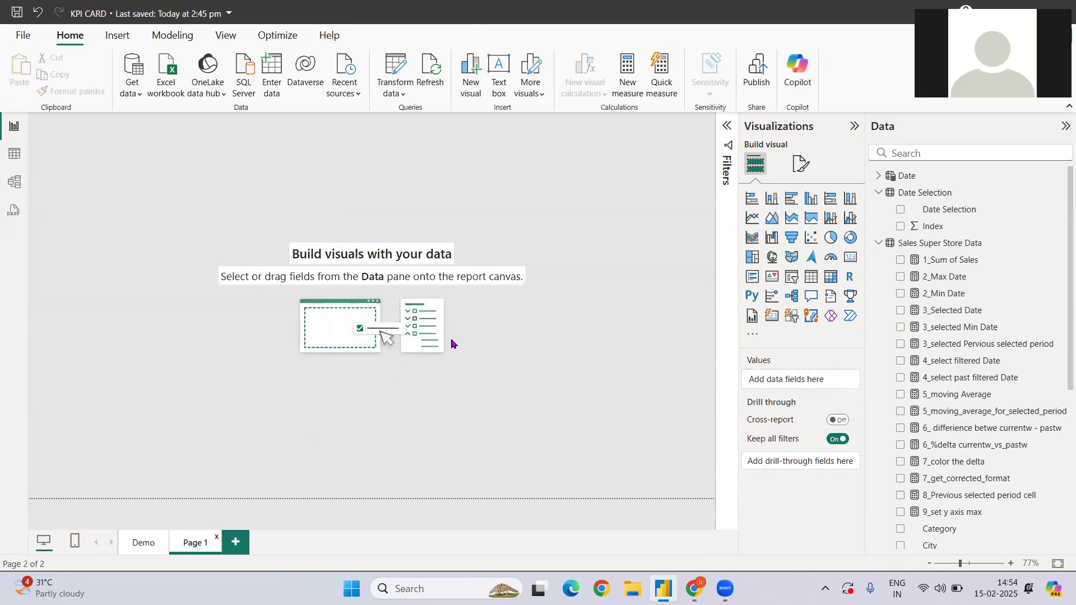
left_click(14, 155)
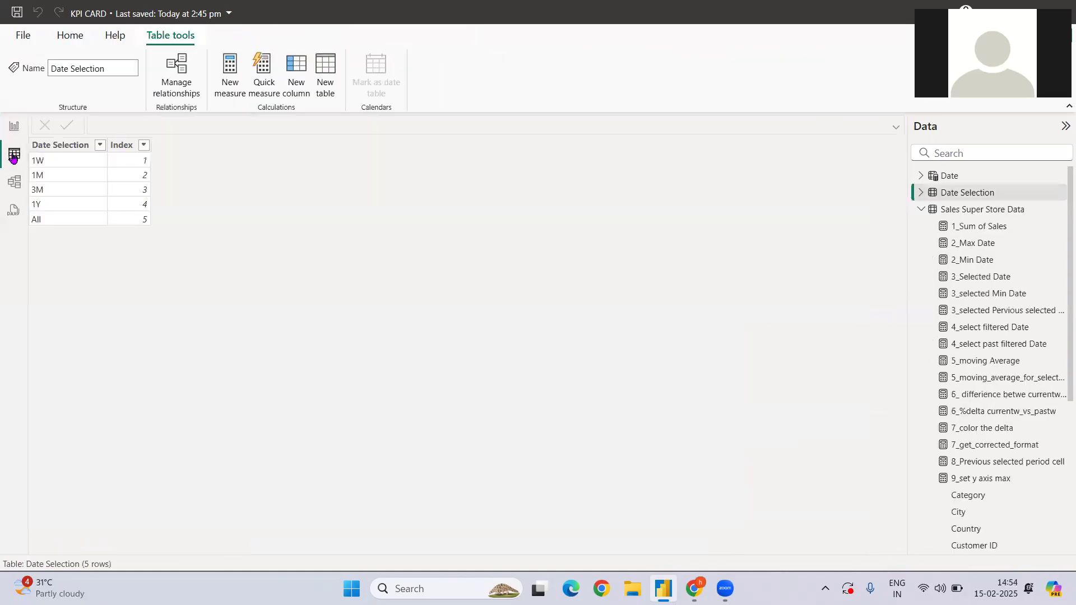
left_click(943, 213)
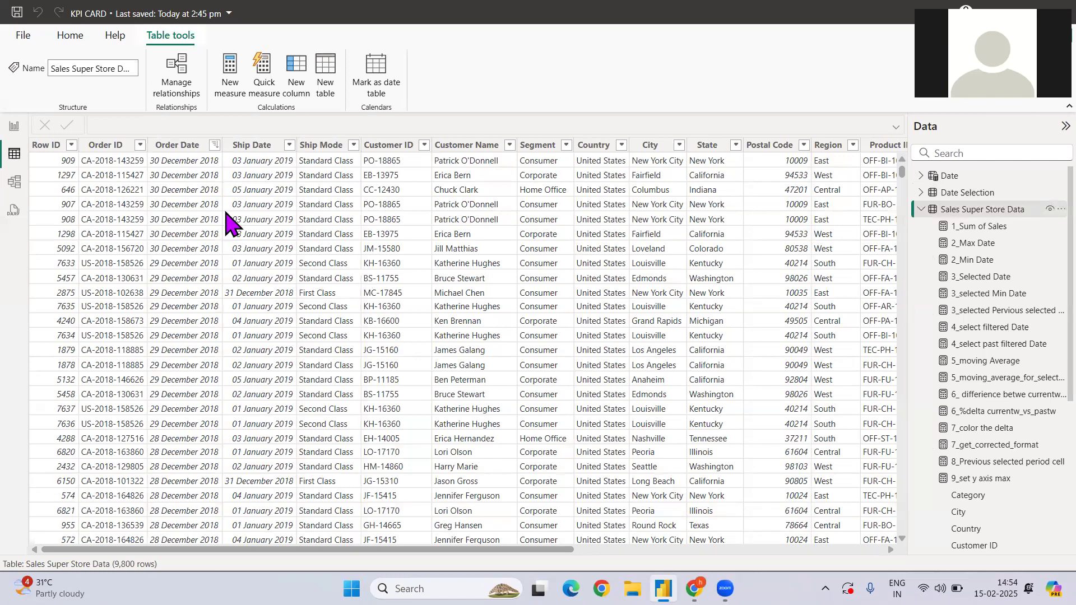
left_click(178, 146)
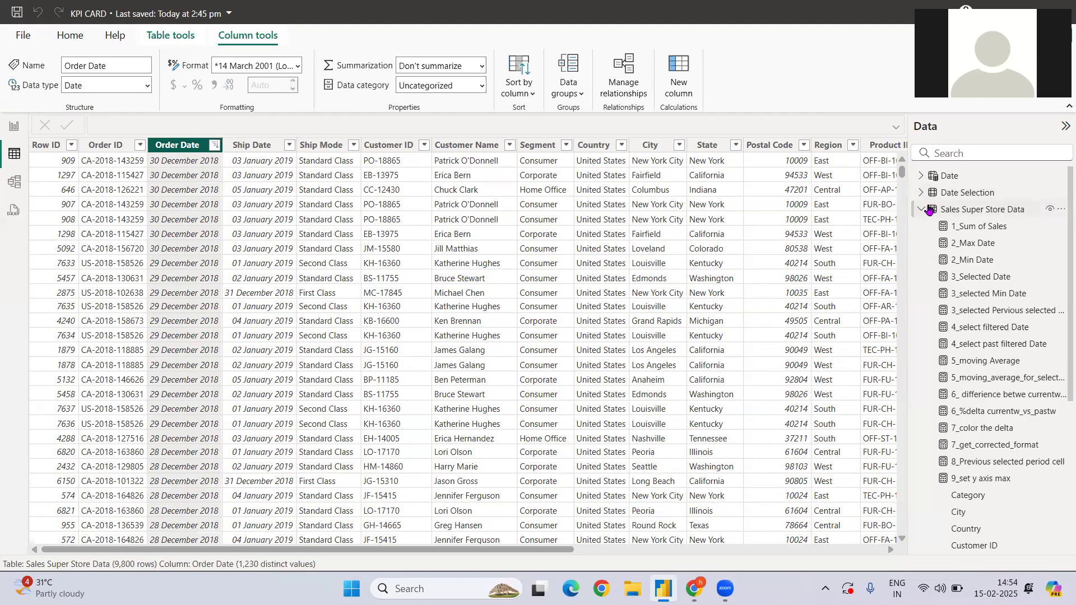
left_click(14, 127)
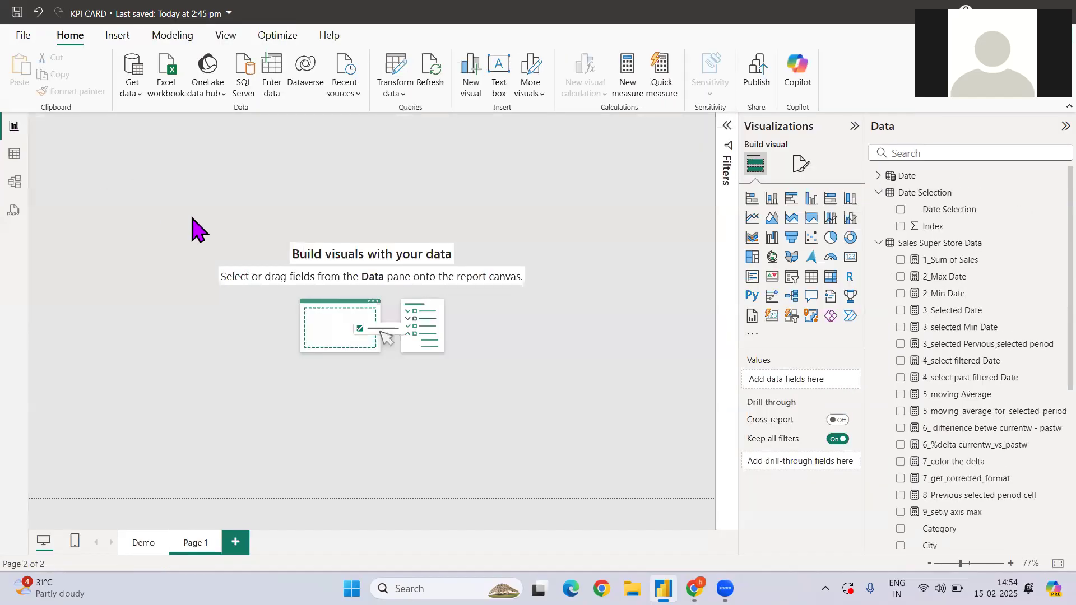
Step: View the Demo page's Total Sales card for the 1M period and examine the rows of the Date Selection table
left_click(143, 544)
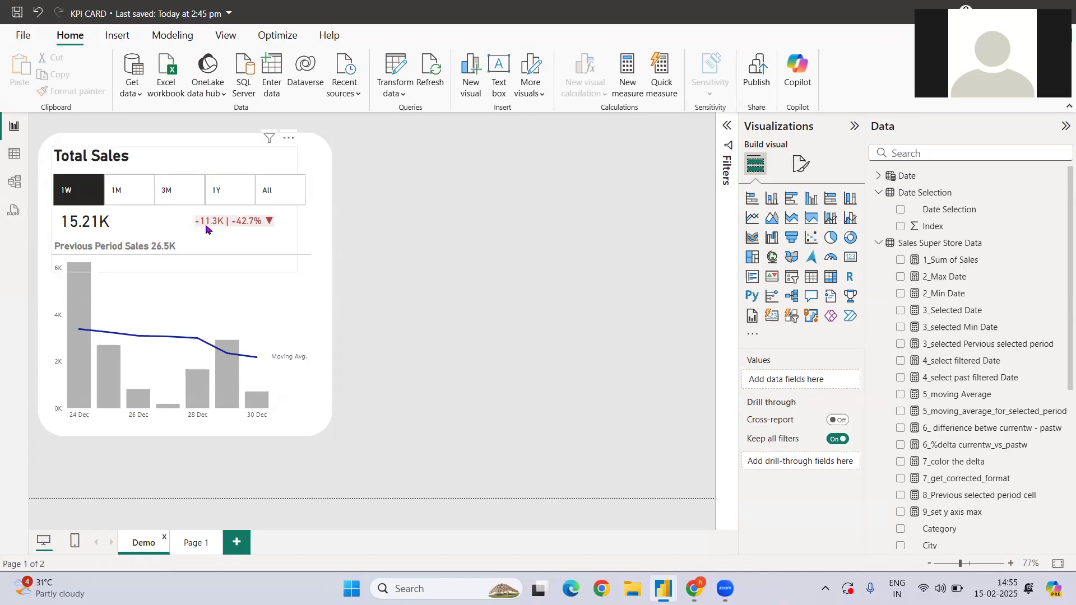
left_click(130, 194)
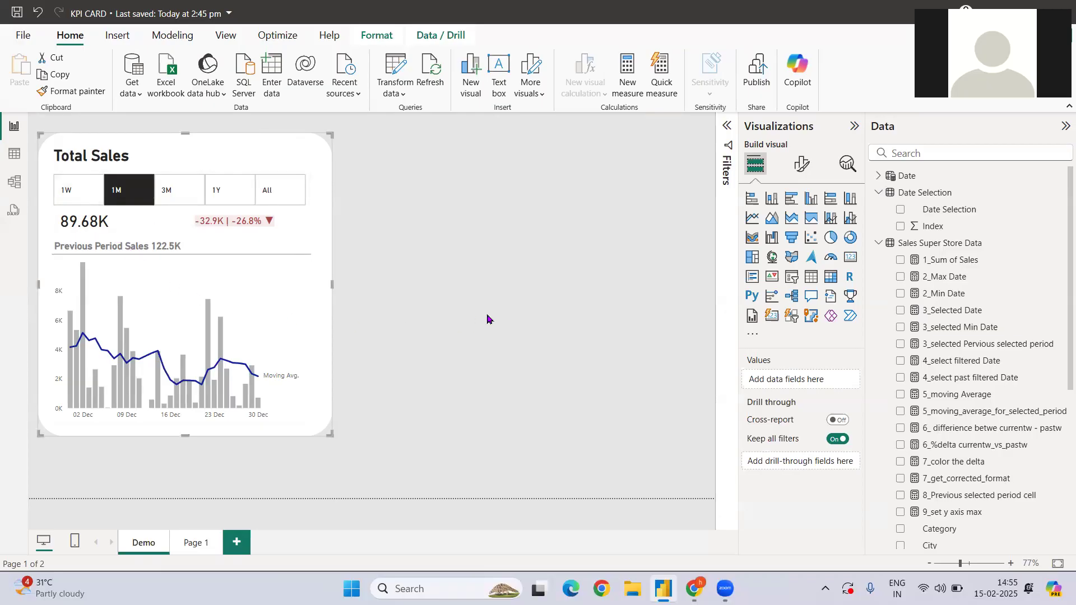
left_click(14, 154)
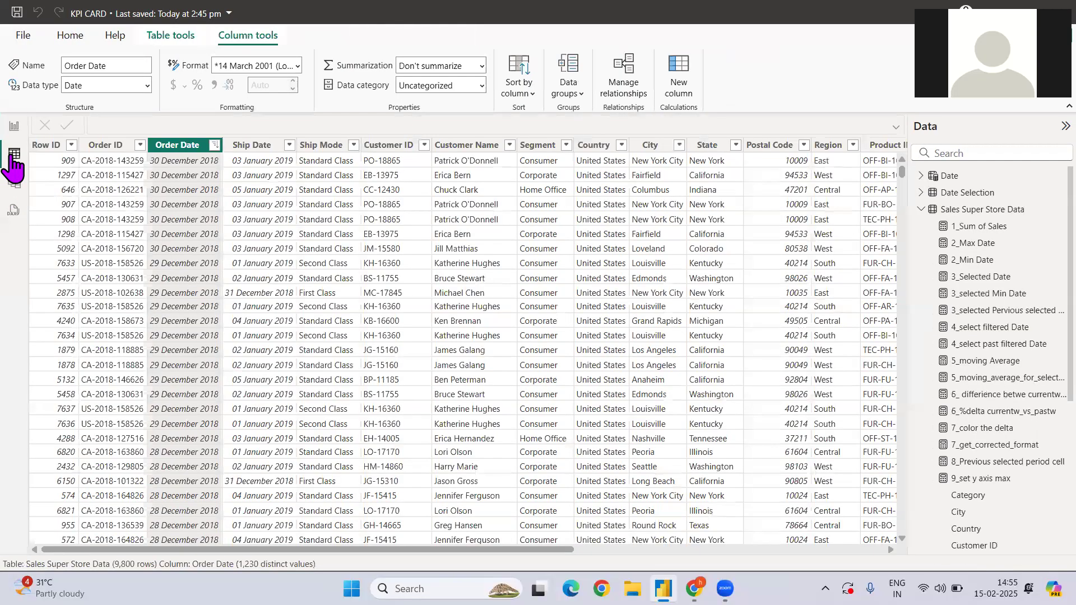
left_click(955, 193)
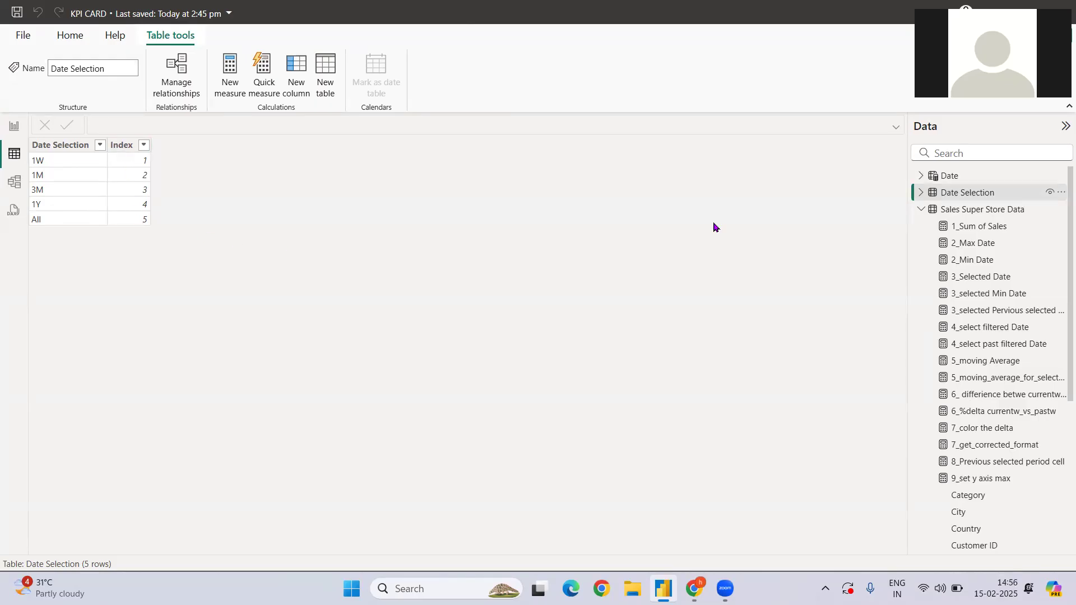
Step: Examine the Date table's full DAX formula, including its CALENDAR range and the added year, month, quarter and weekday columns
left_click(947, 176)
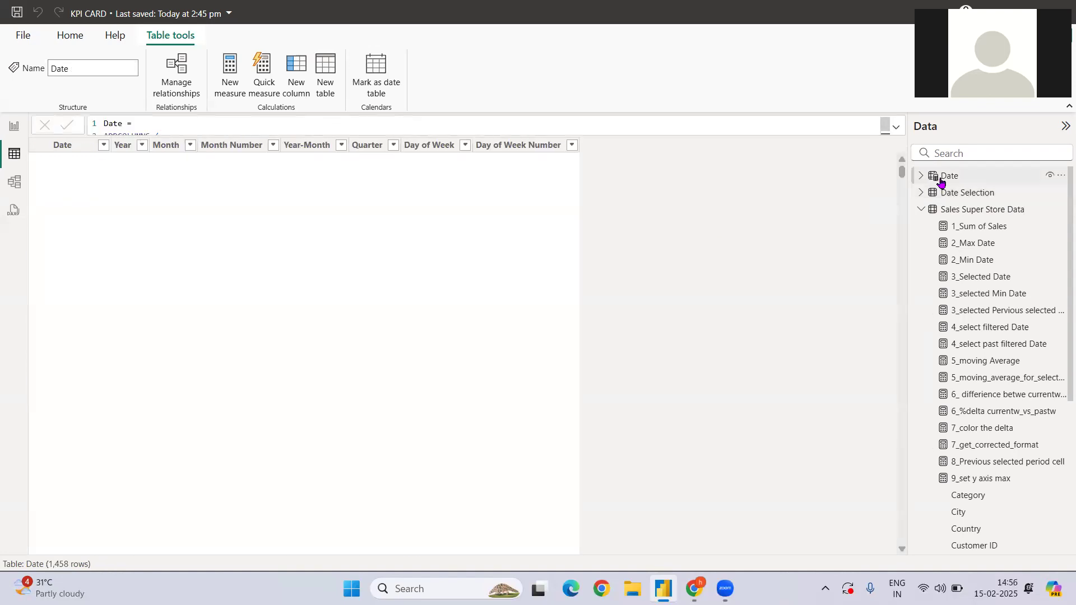
left_click(893, 124)
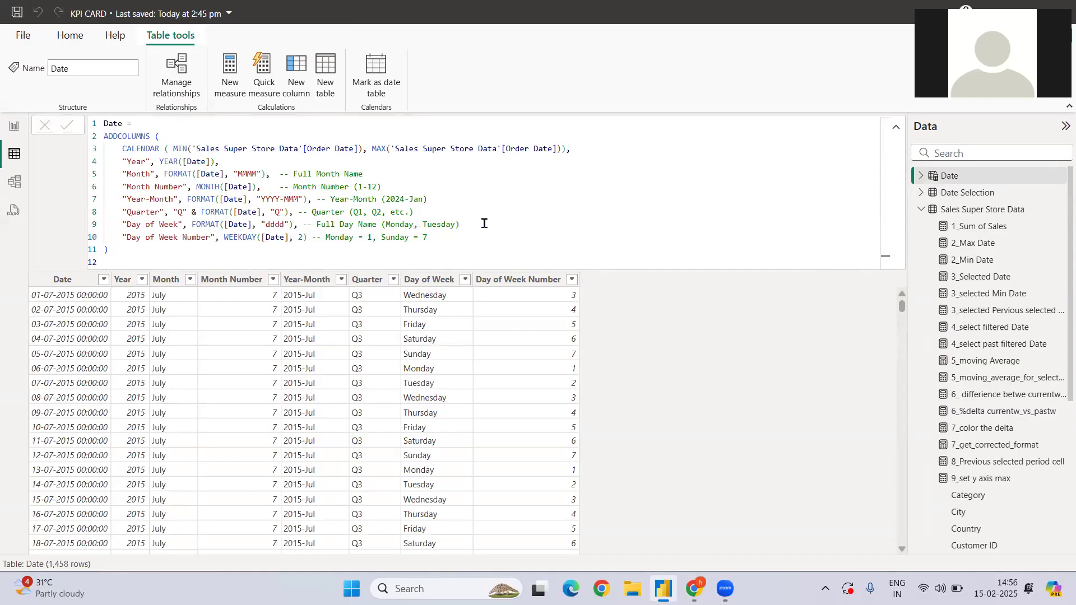
left_click_drag(169, 148, 567, 152)
left_click_drag(519, 250, 87, 165)
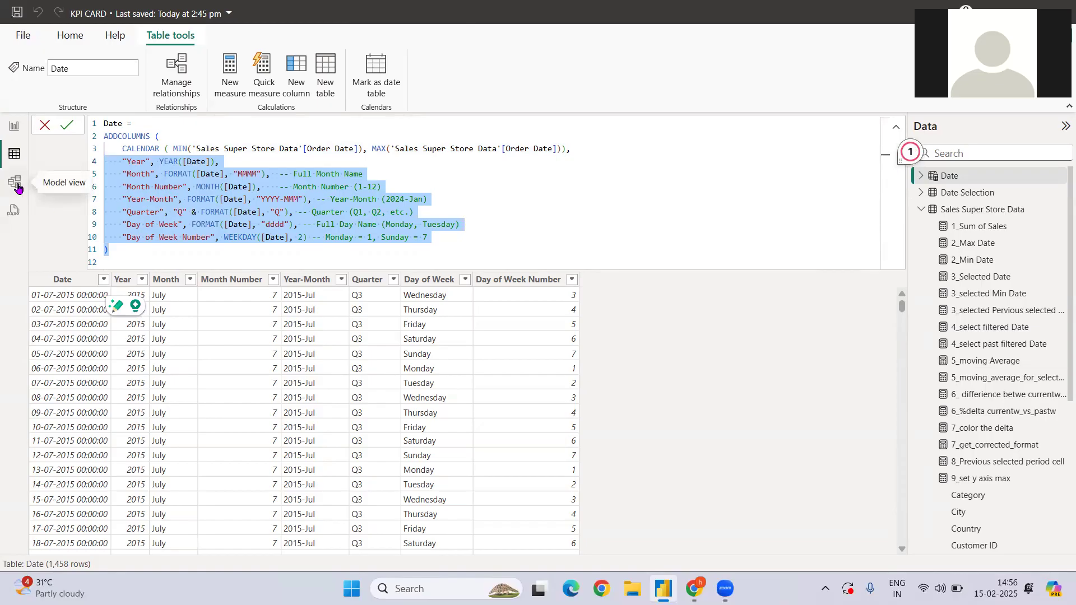
Step: Inspect the model relationship between the Date table and Sales Super Store Data, and return to the report
left_click(17, 185)
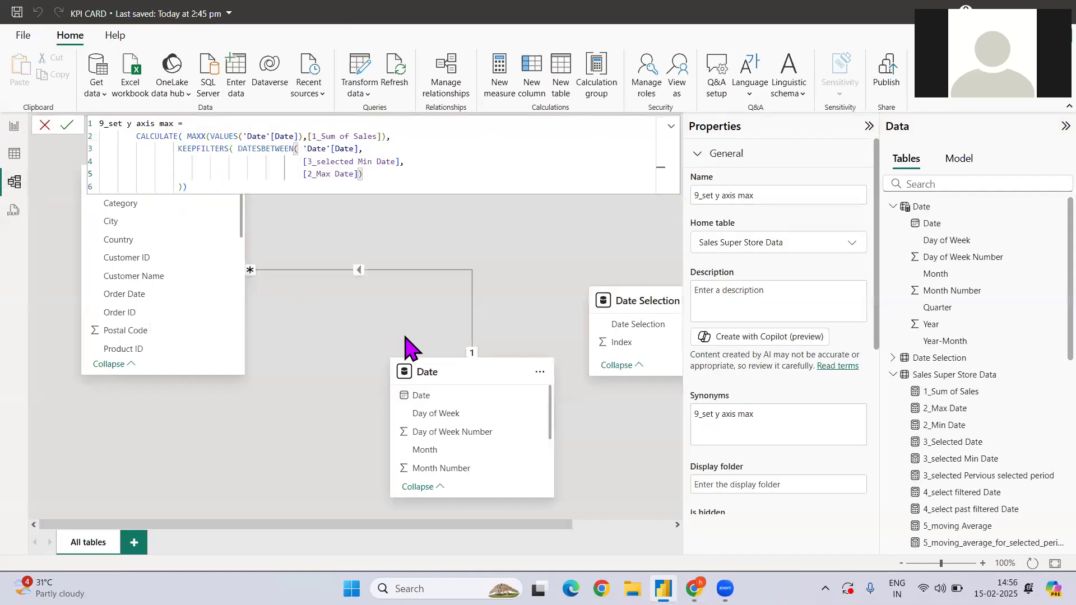
left_click(435, 372)
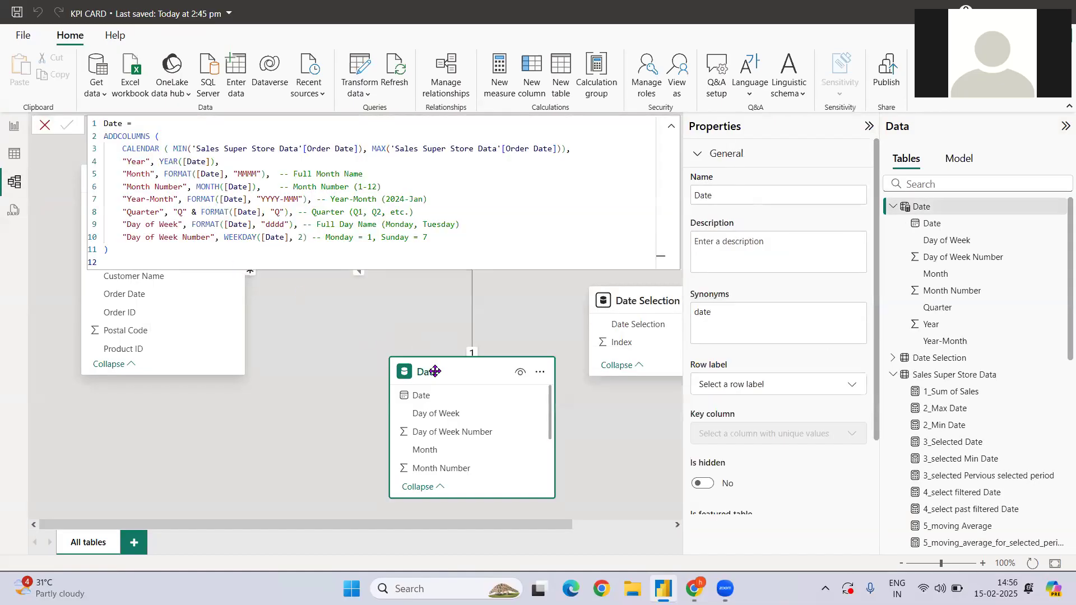
left_click(436, 398)
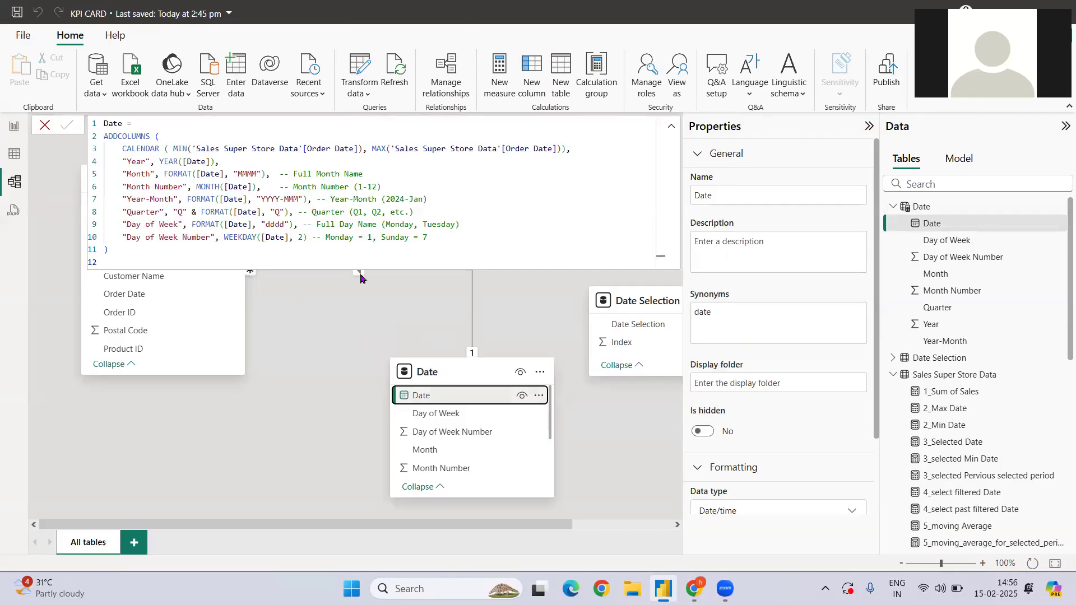
left_click(360, 272)
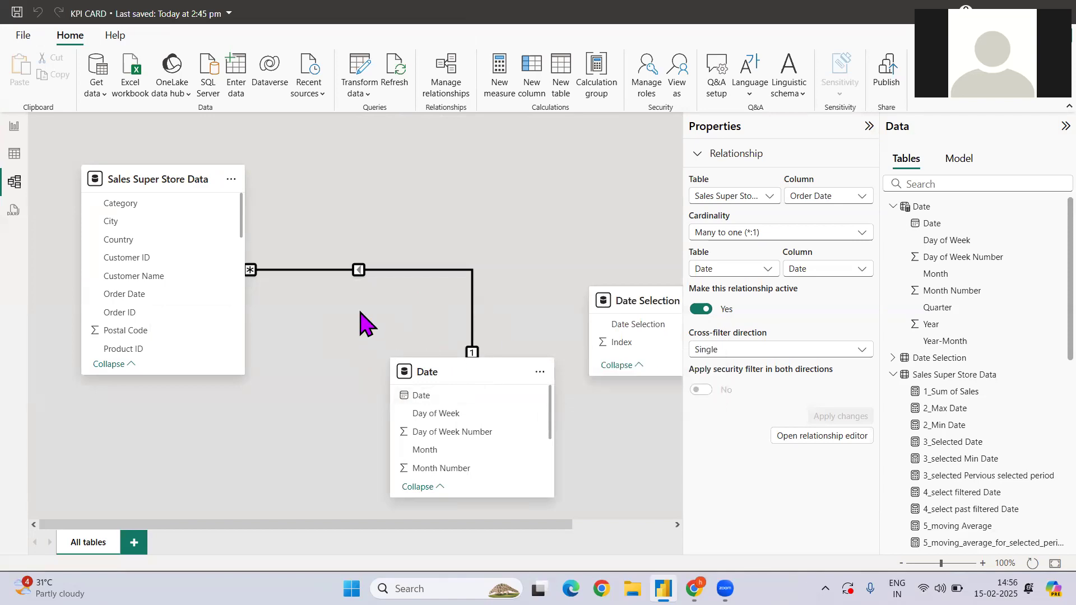
left_click(14, 128)
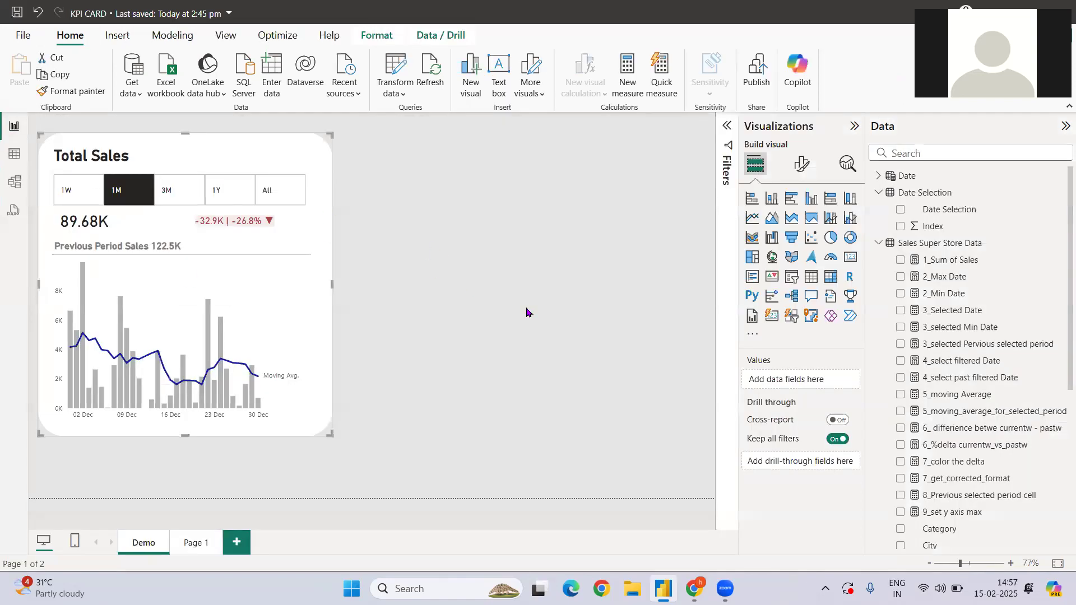
Step: Add a button slicer to Page 1, resize it into a wide, short strip and fill it with the Date Selection field
left_click(191, 545)
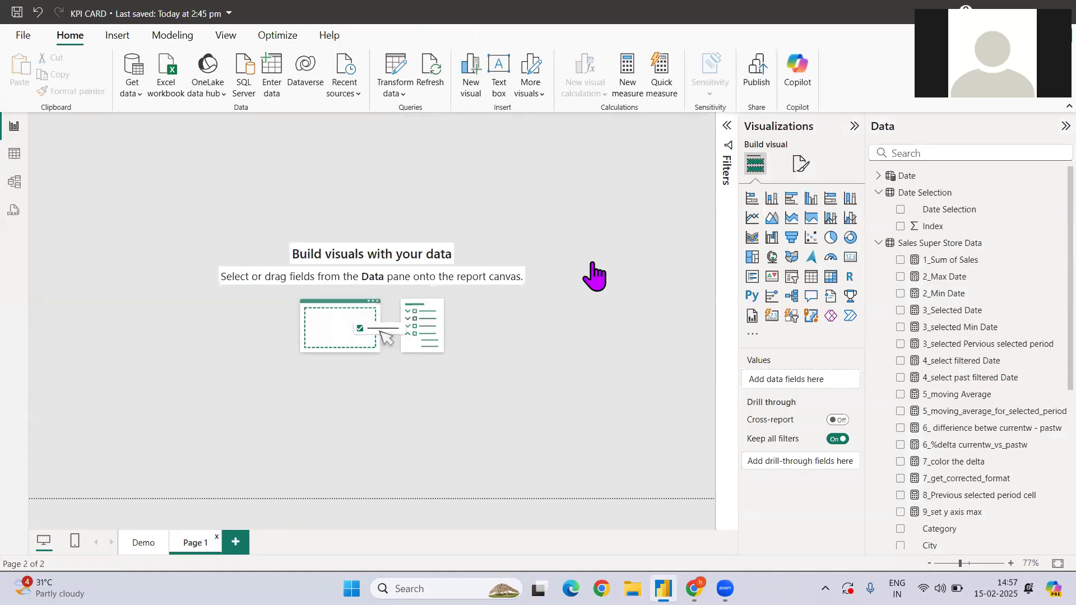
left_click(789, 320)
left_click_drag(161, 223, 414, 299)
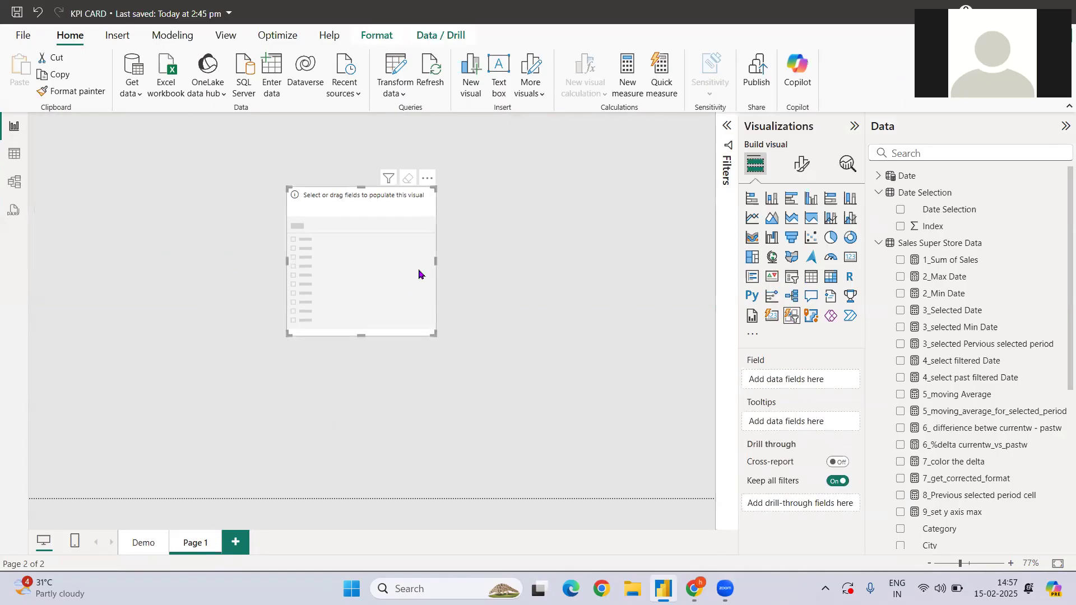
left_click_drag(435, 334, 527, 236)
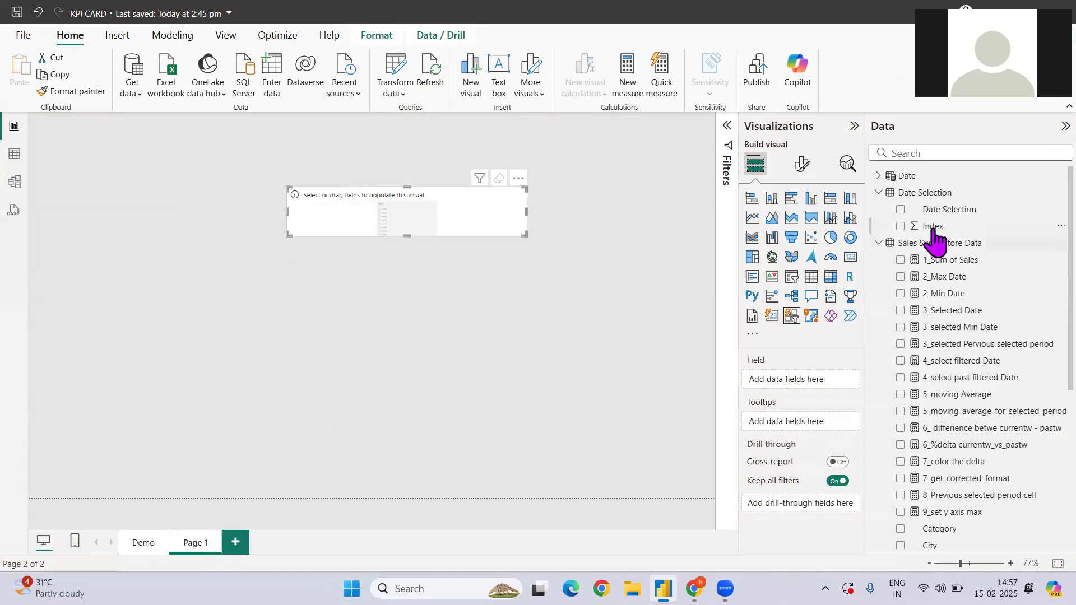
left_click(900, 210)
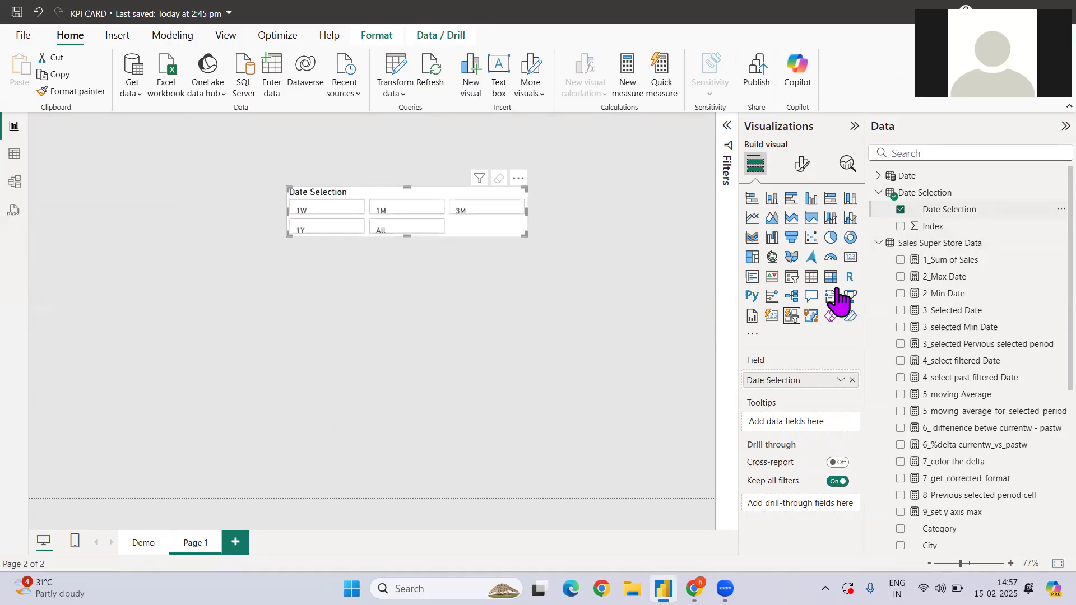
Step: Review the slicer's selection settings and the font, label and layout options of its callout values
left_click(802, 165)
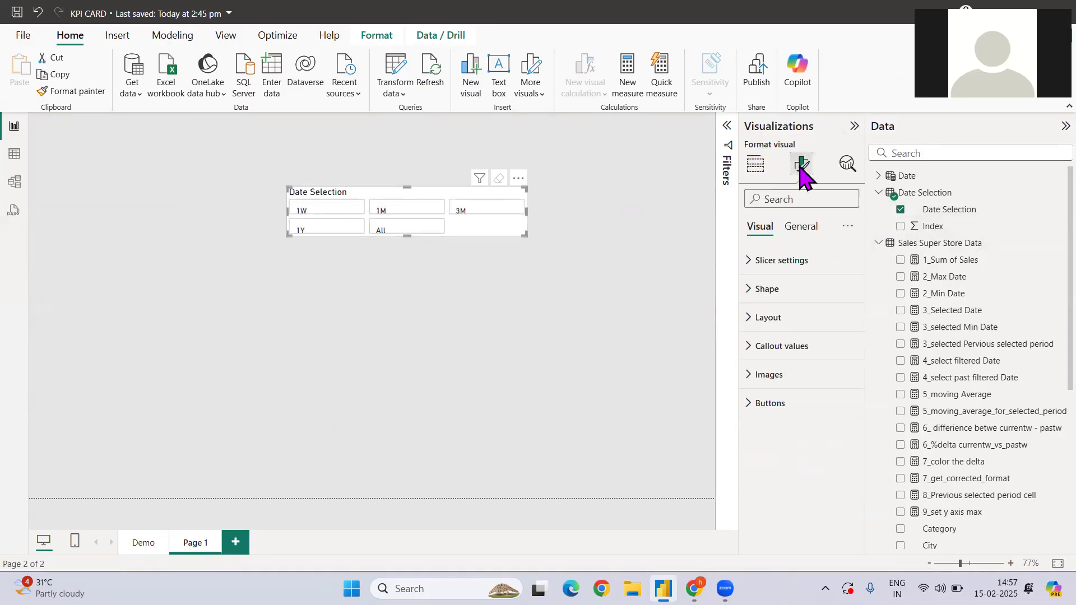
left_click(785, 261)
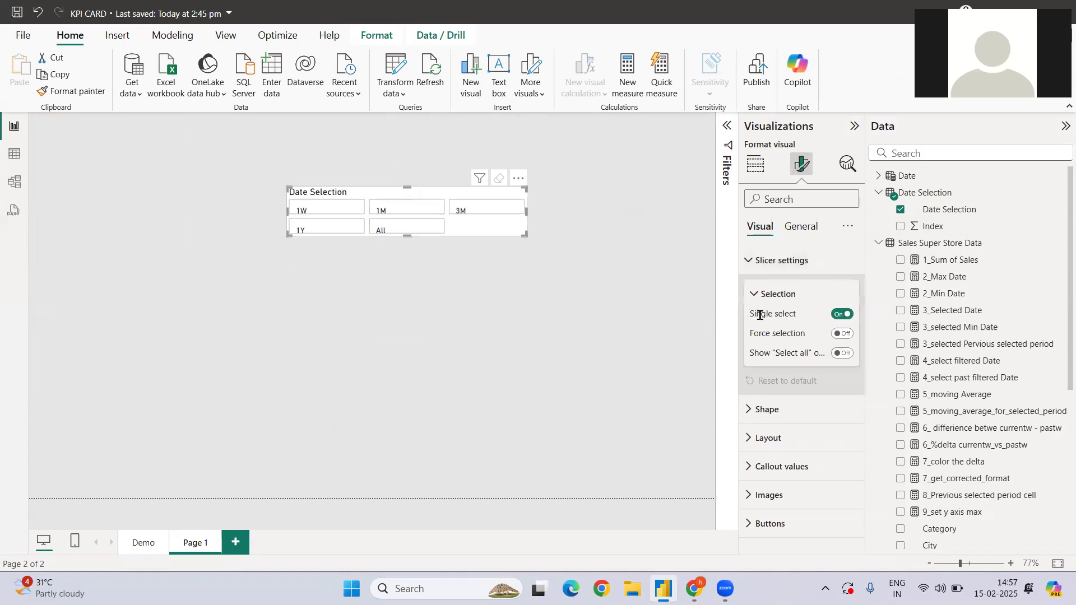
left_click(791, 471)
scroll(792, 476, "down", 5)
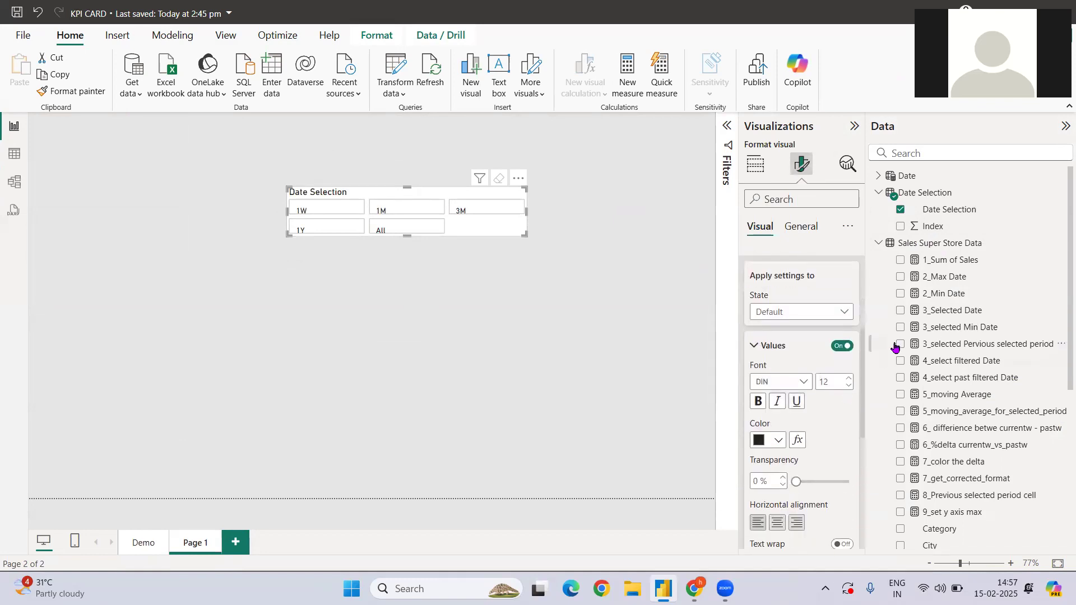
left_click(847, 378)
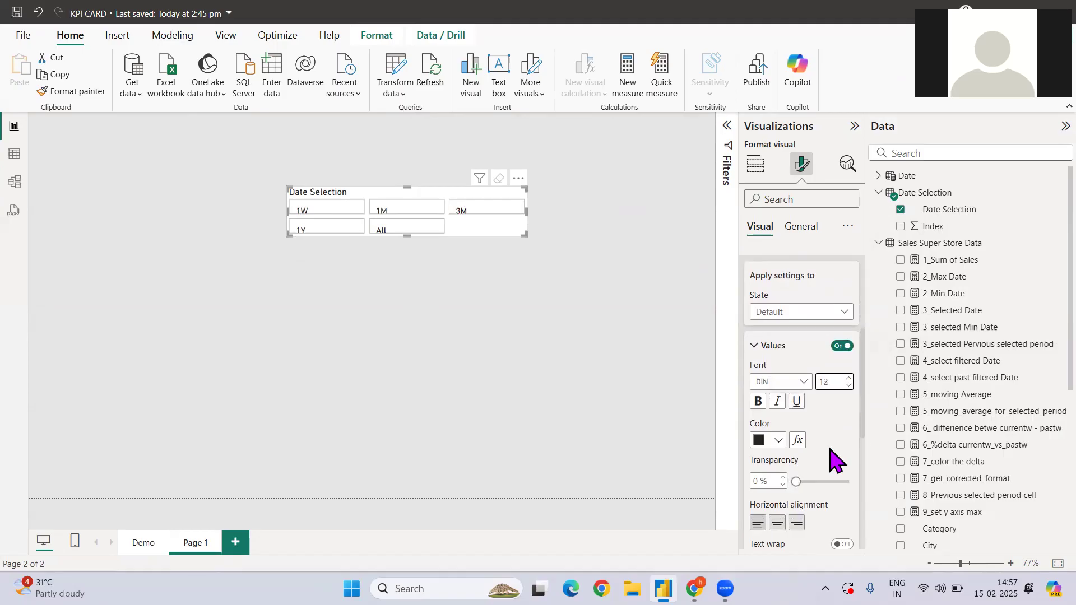
scroll(830, 457, "down", 5)
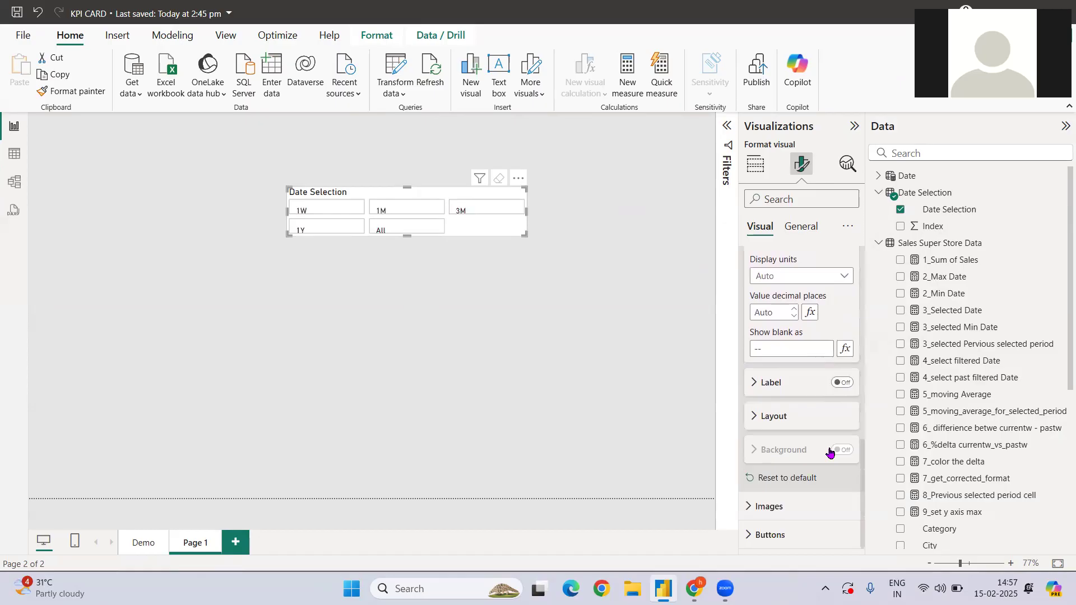
left_click(764, 416)
scroll(817, 462, "down", 1)
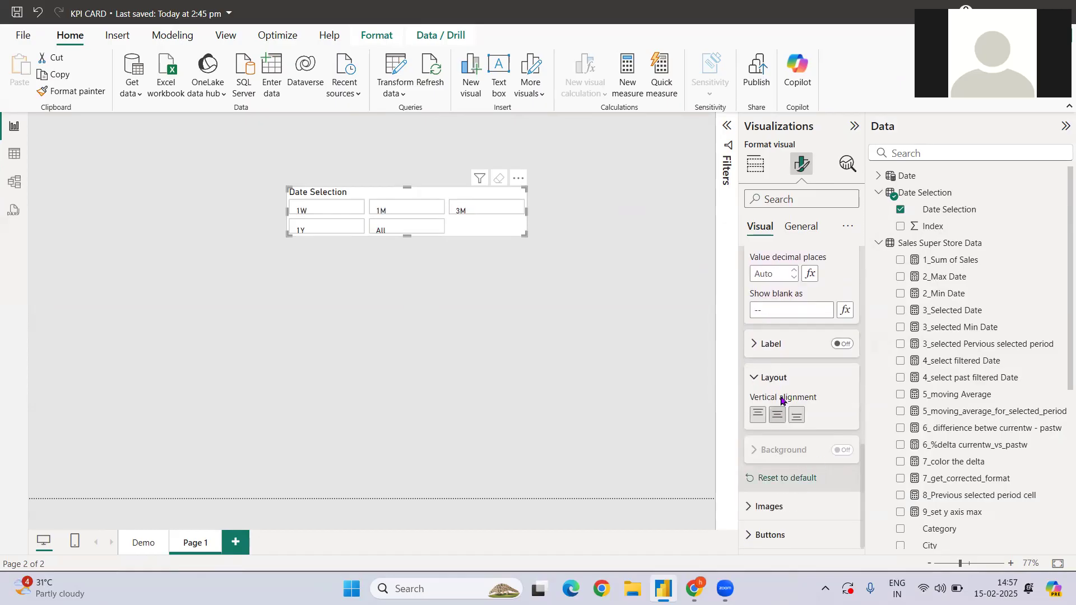
scroll(765, 350, "up", 10)
scroll(764, 392, "up", 3)
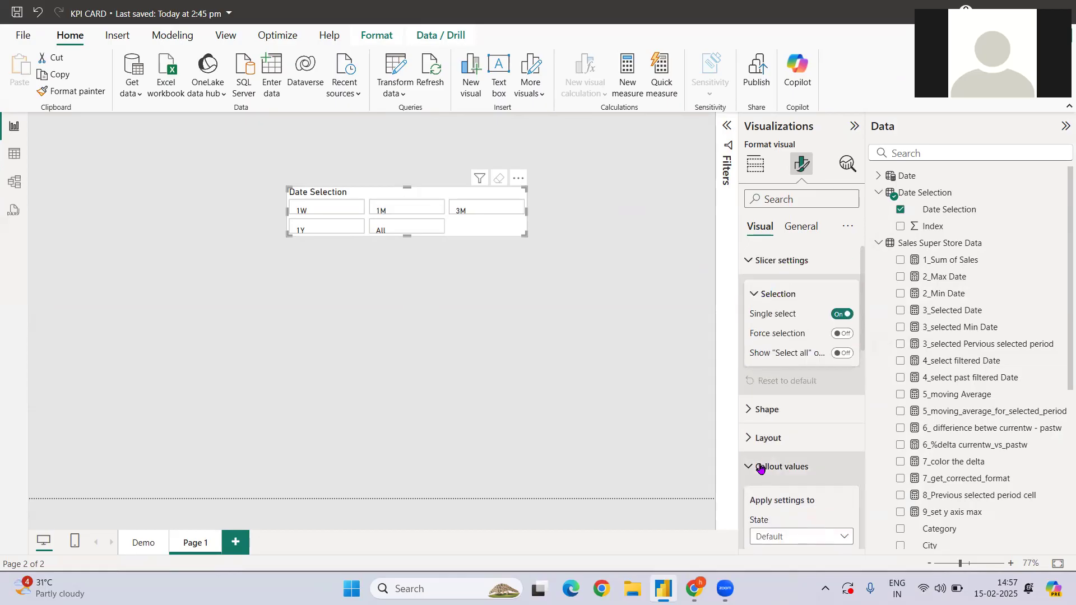
left_click(781, 467)
Step: Lay out the slicer's buttons in a grid with a maximum of 1 row and 5 columns
left_click(754, 439)
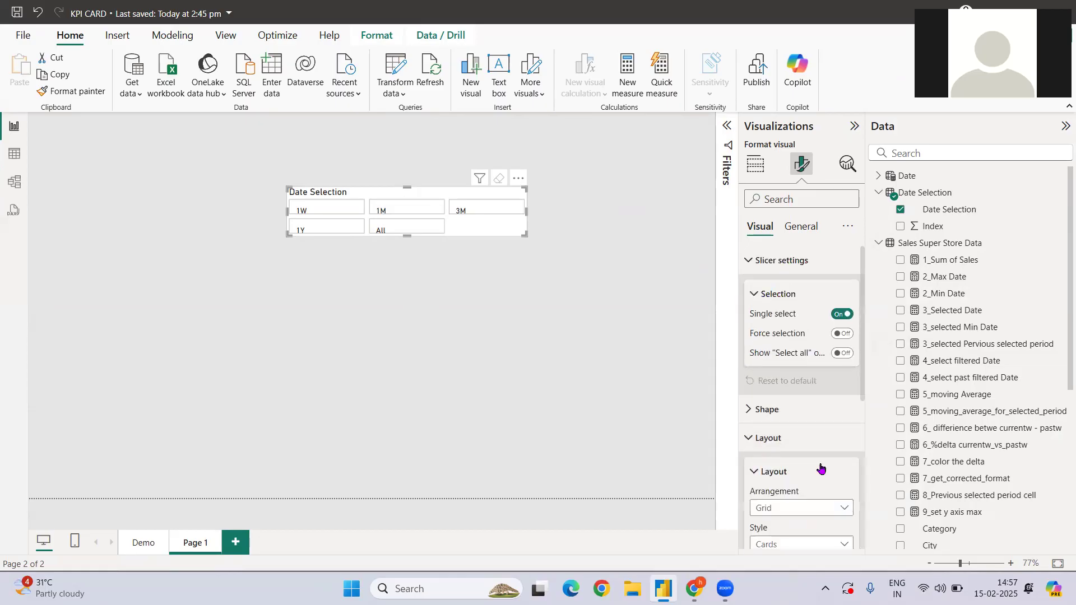
scroll(818, 468, "down", 5)
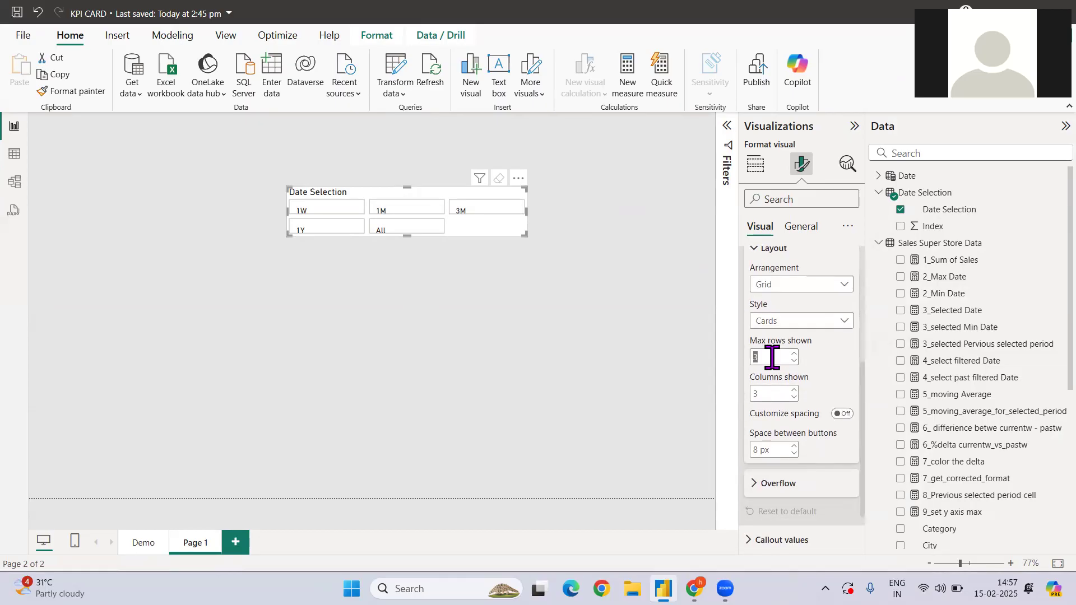
type("1")
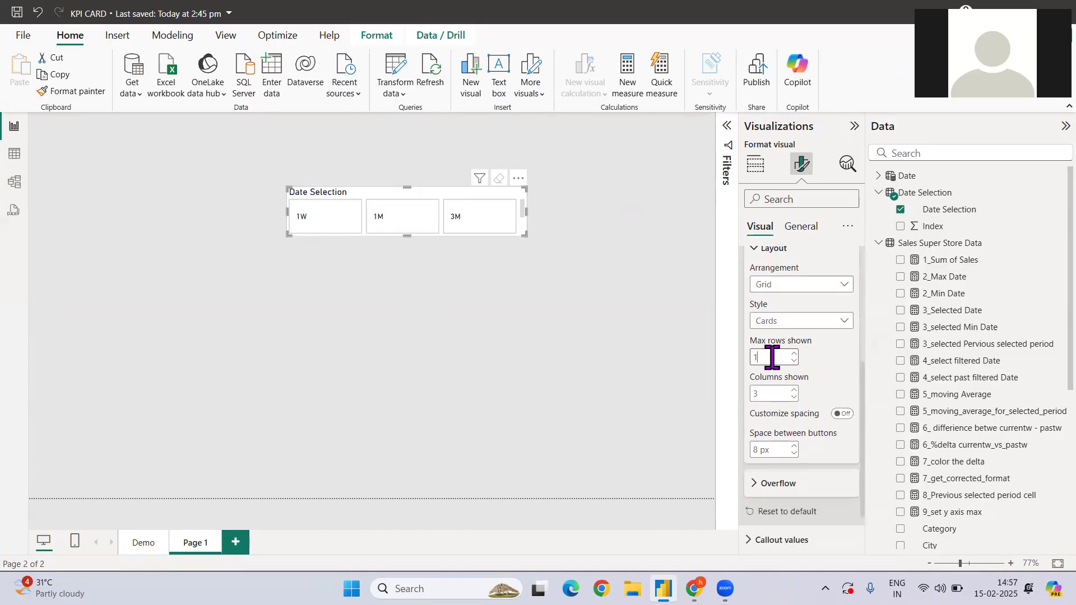
double_click(771, 396)
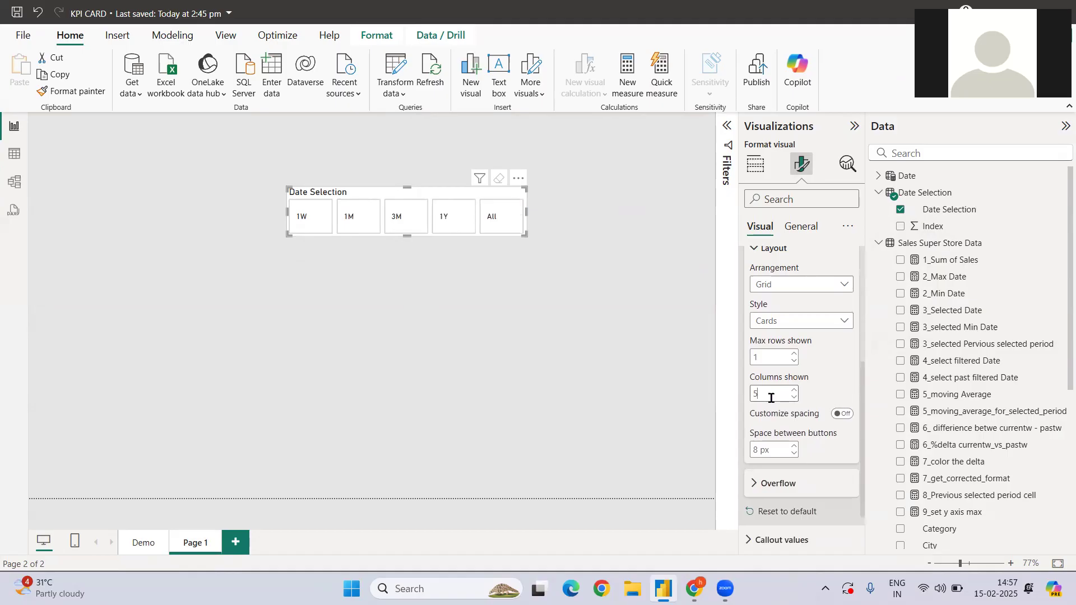
Step: Turn off the slicer's title and set the space between its buttons to 0 px
left_click(800, 225)
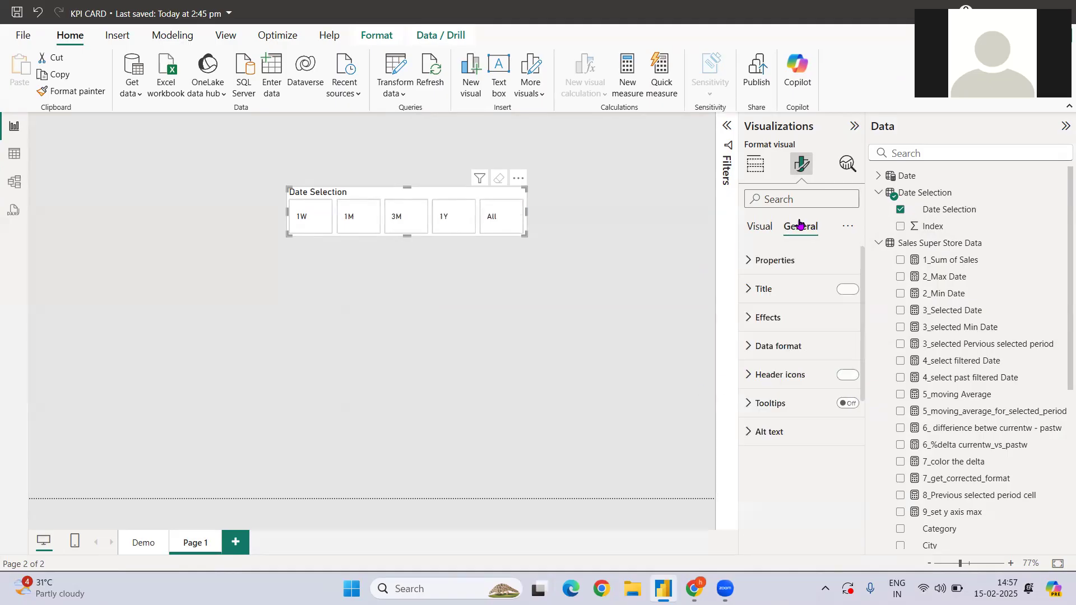
left_click(847, 290)
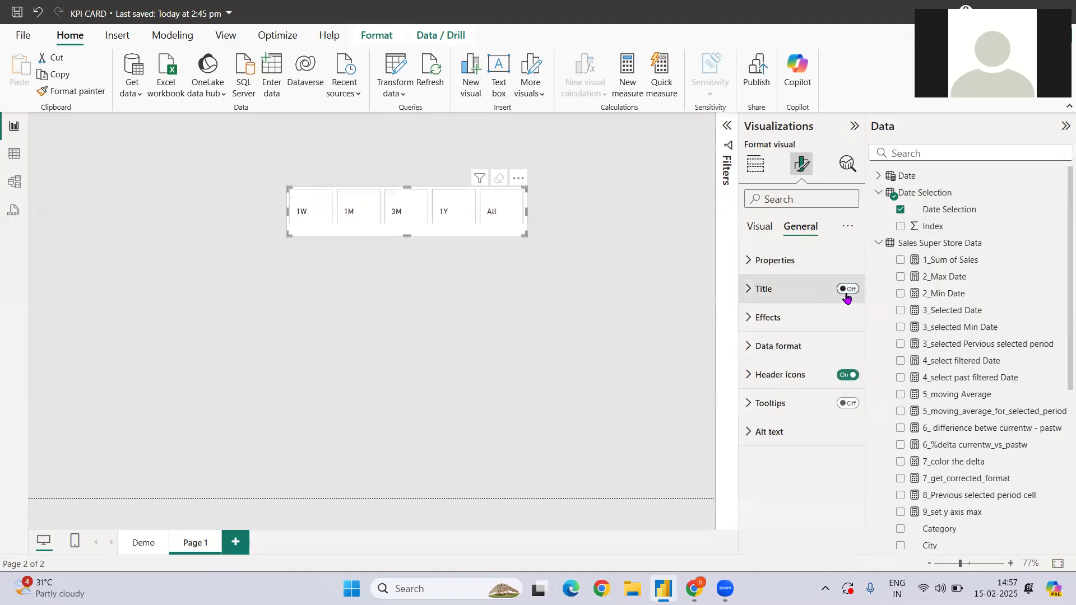
left_click(759, 266)
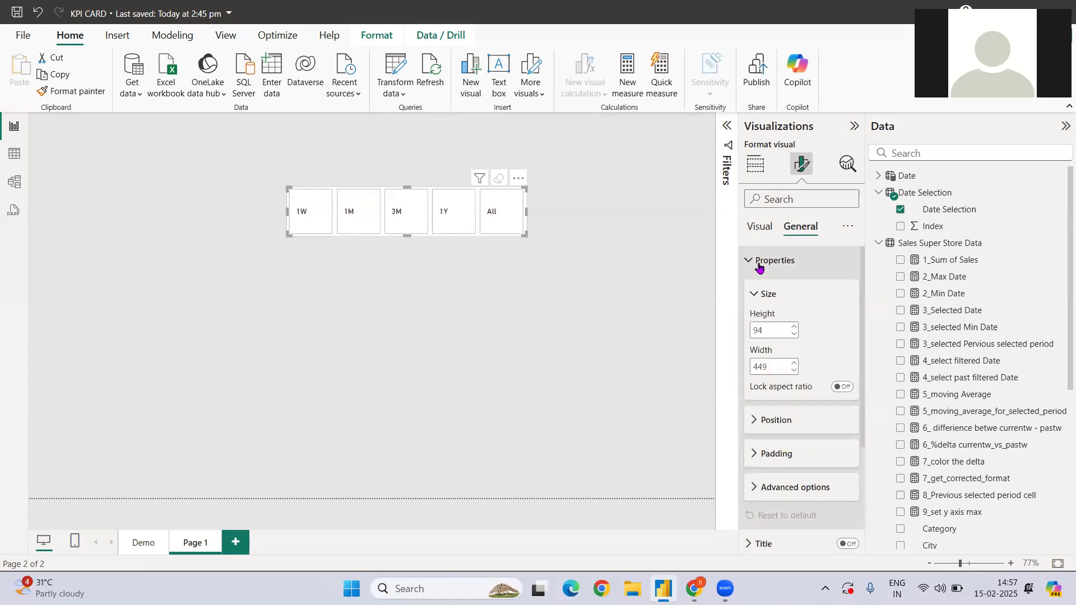
left_click(789, 458)
scroll(789, 458, "down", 2)
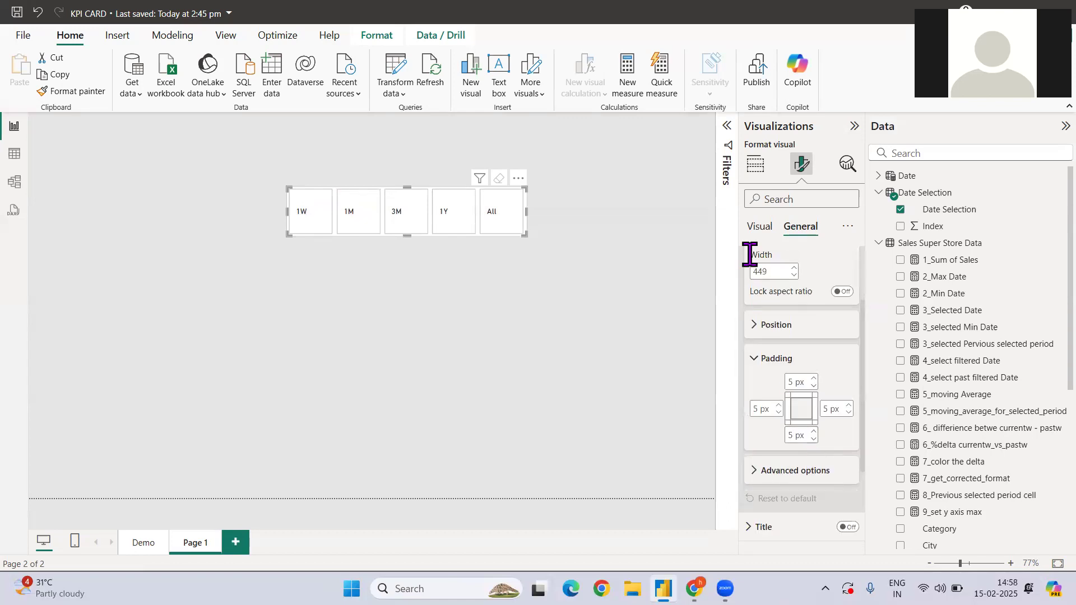
left_click(753, 234)
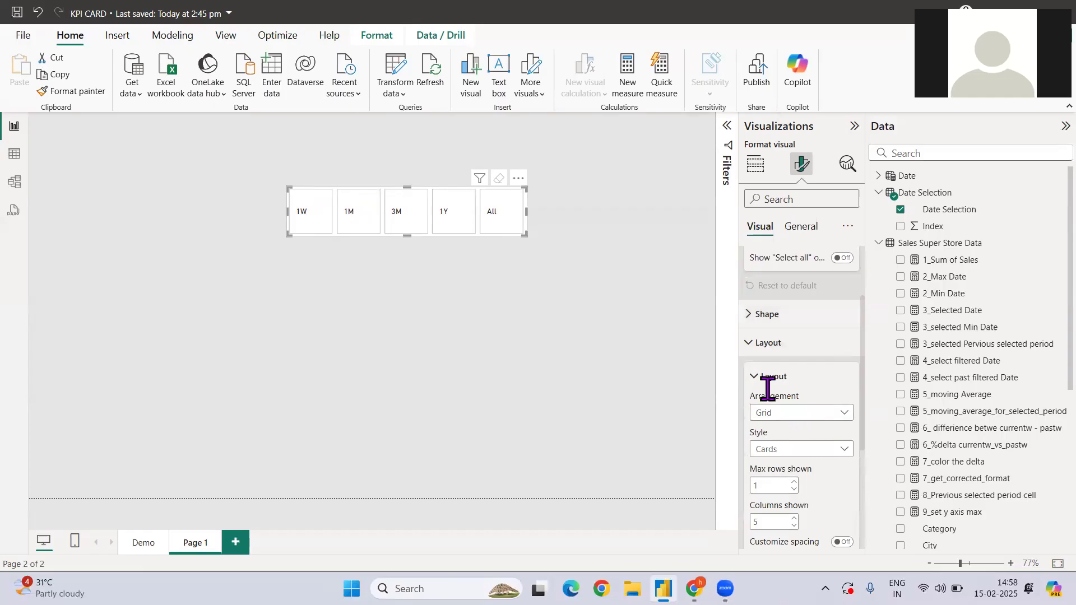
scroll(774, 418, "down", 2)
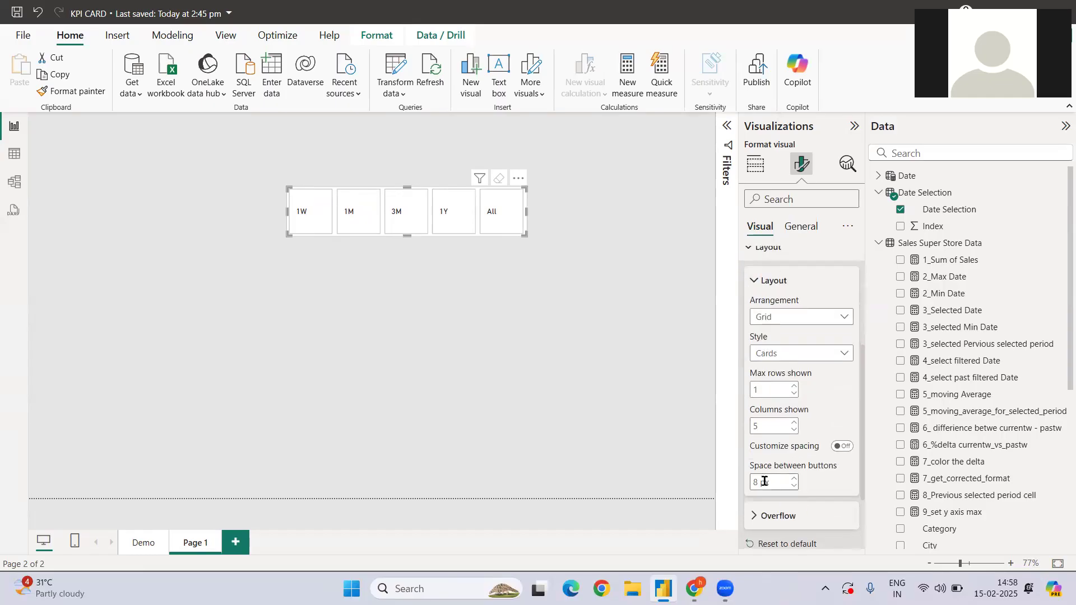
type("0")
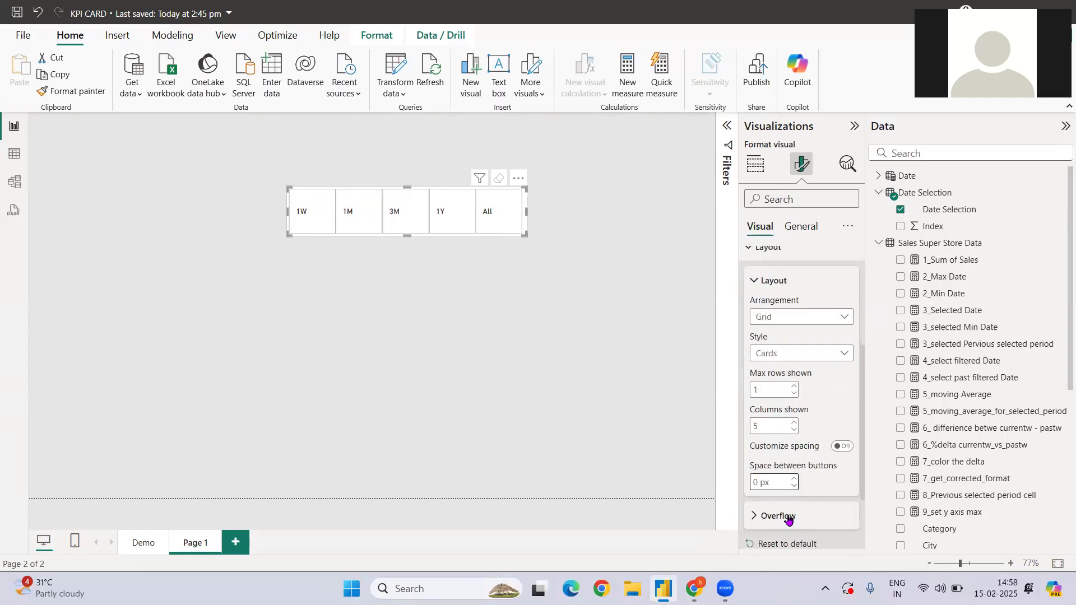
Step: Reduce the slicer's height slightly and select the 1W period in it
left_click_drag(408, 235, 408, 223)
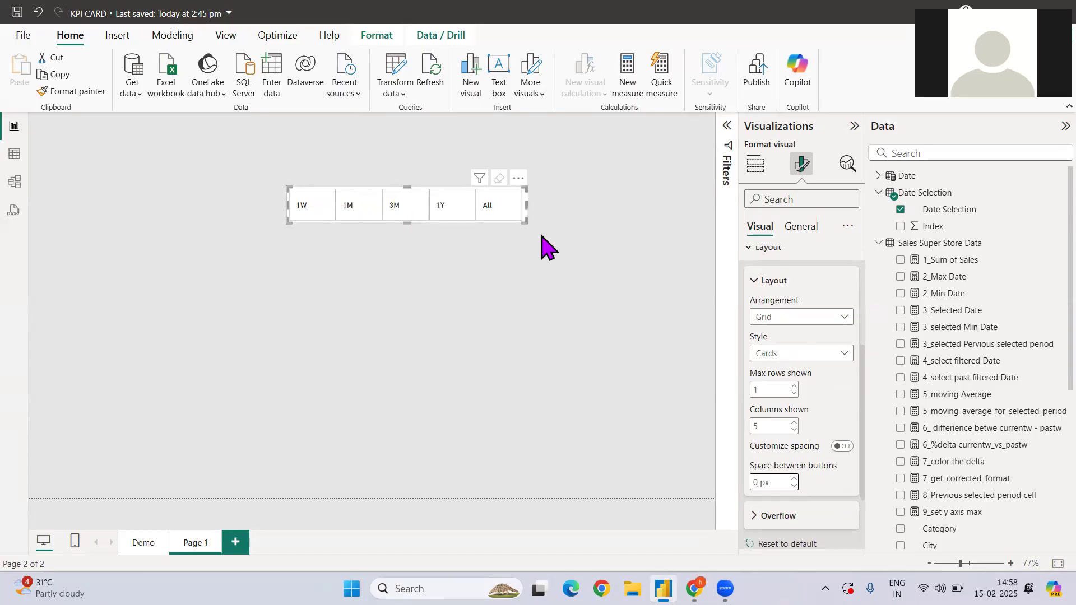
left_click(306, 209)
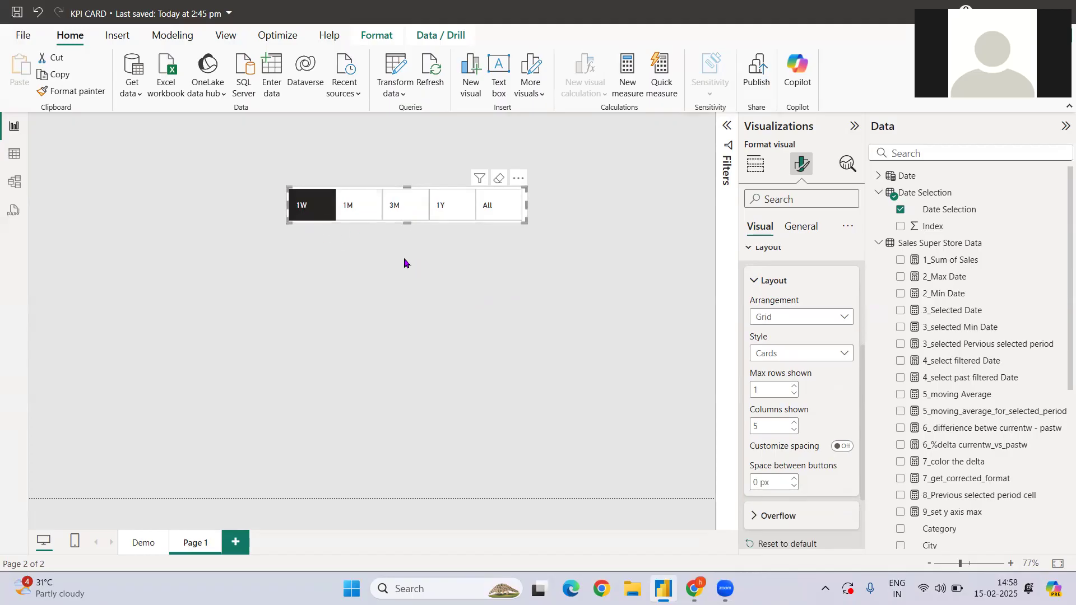
left_click(404, 263)
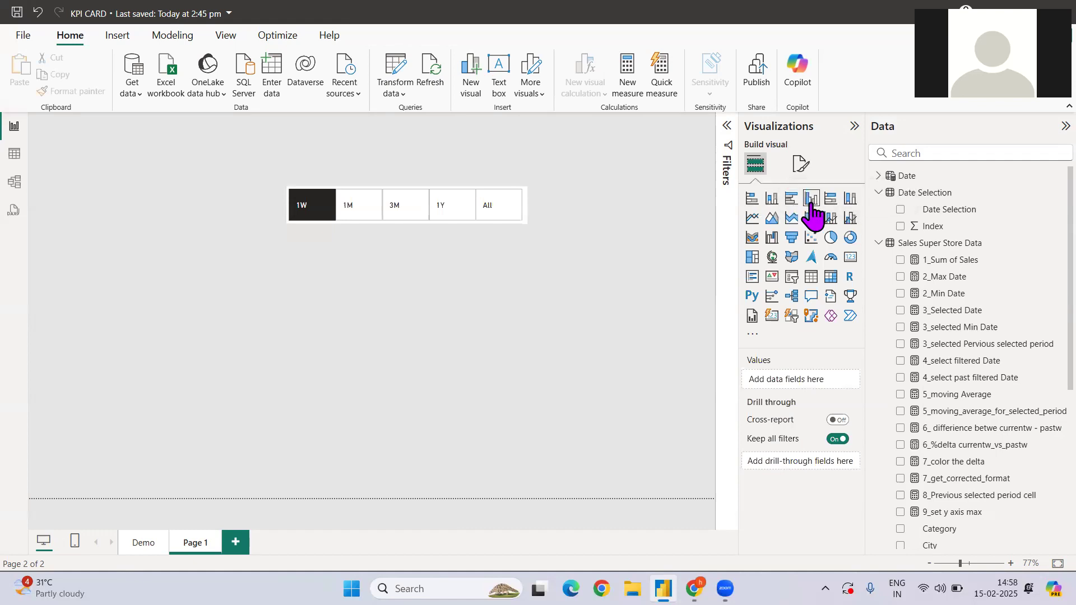
Step: Add a line and clustered column chart below the slicer, left-aligned with it and enlarged to the slicer's width
left_click(854, 220)
left_click_drag(192, 346, 367, 300)
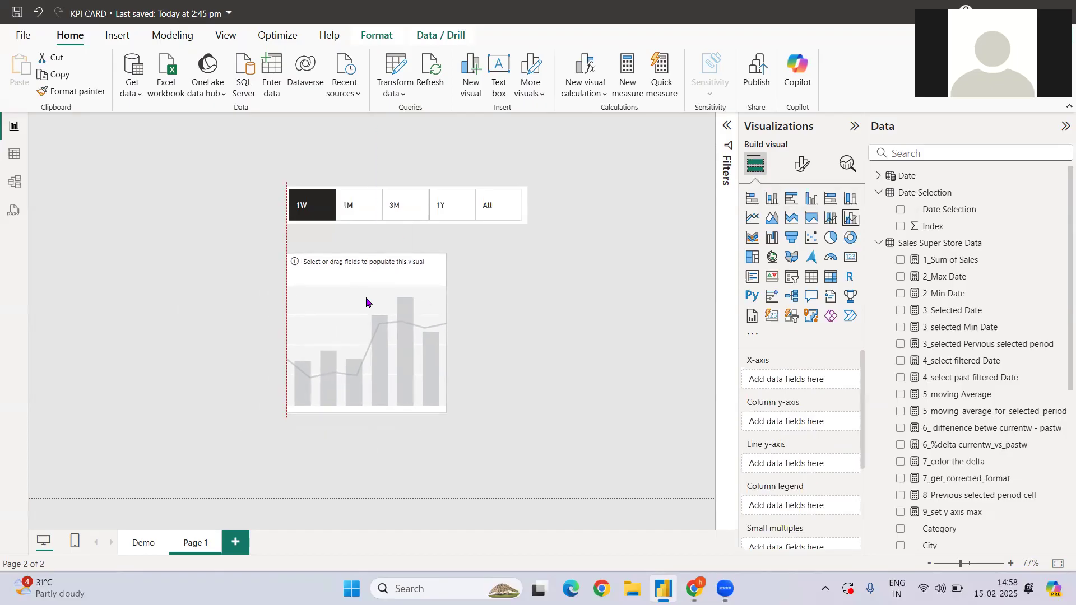
left_click_drag(446, 411, 524, 444)
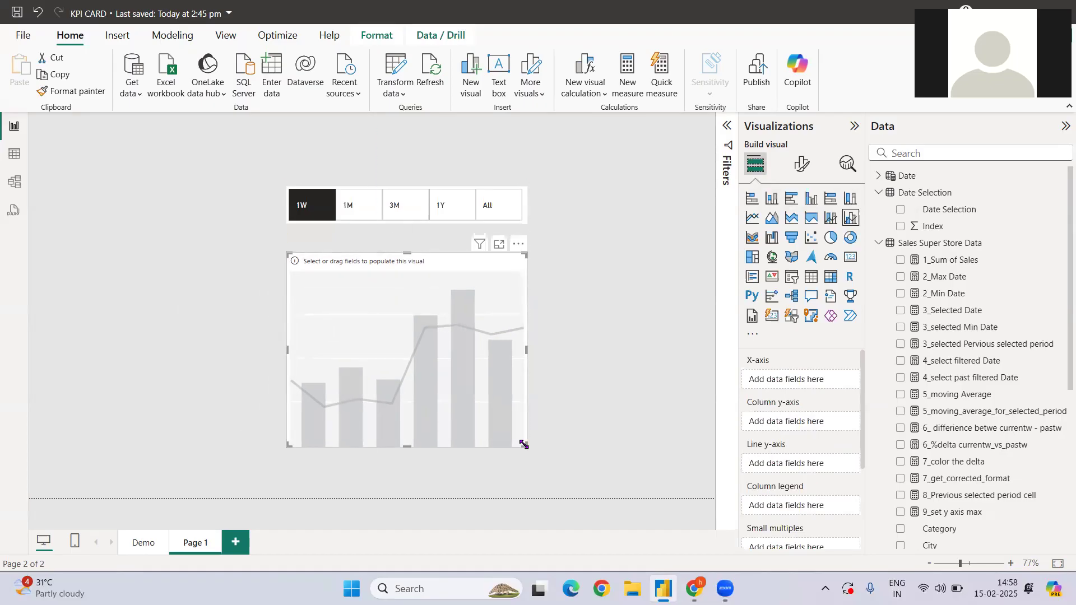
Step: Plot 1_Sum of Sales on the chart's column y-axis against Date on the x-axis, using plain dates instead of the date hierarchy
left_click(946, 264)
left_click_drag(946, 264, 803, 432)
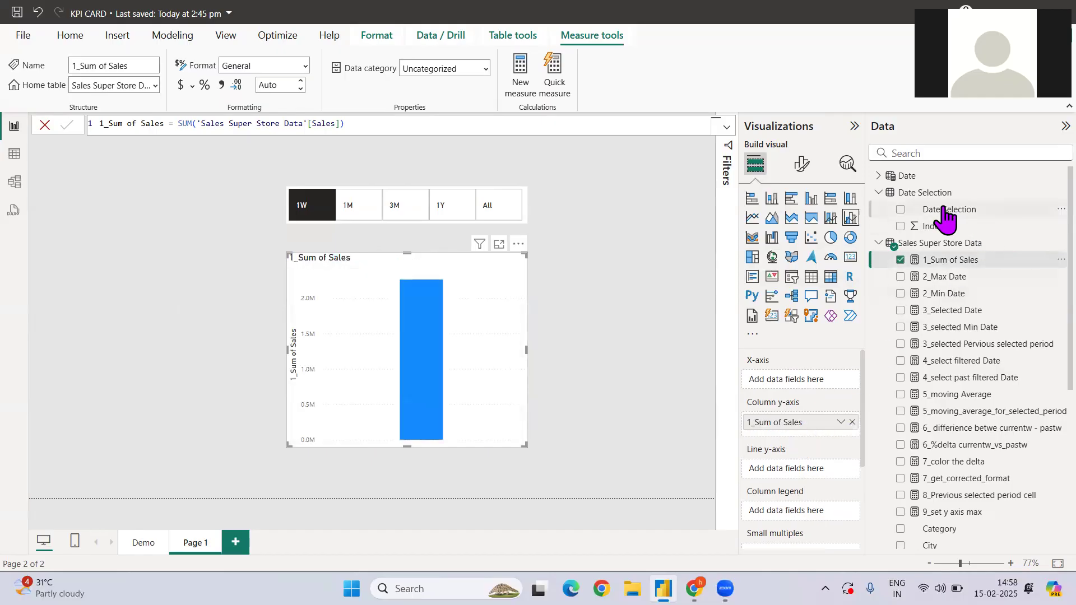
left_click(878, 176)
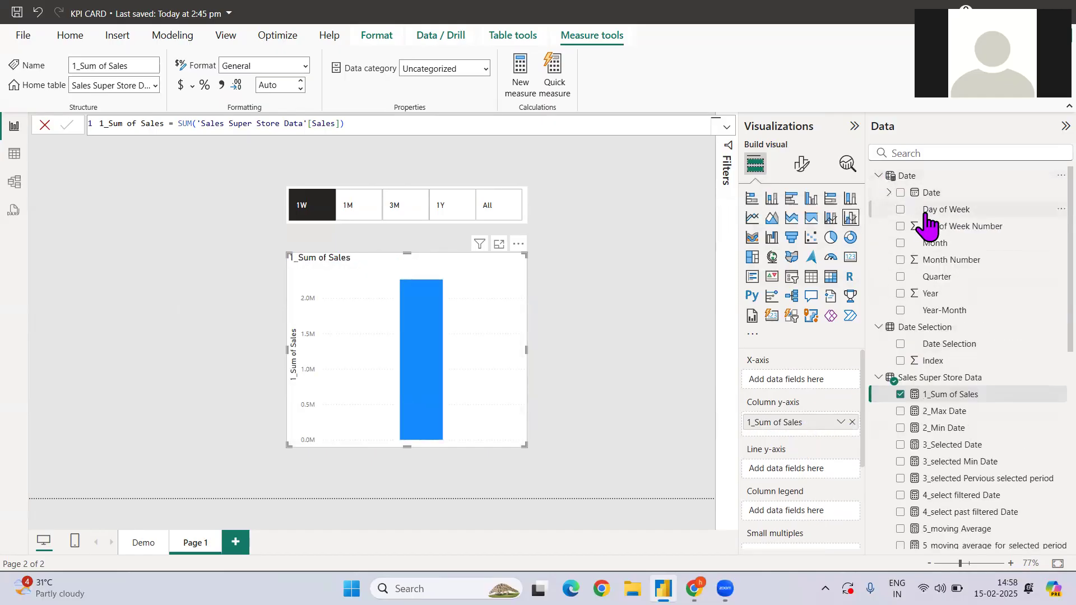
left_click(900, 192)
left_click(840, 381)
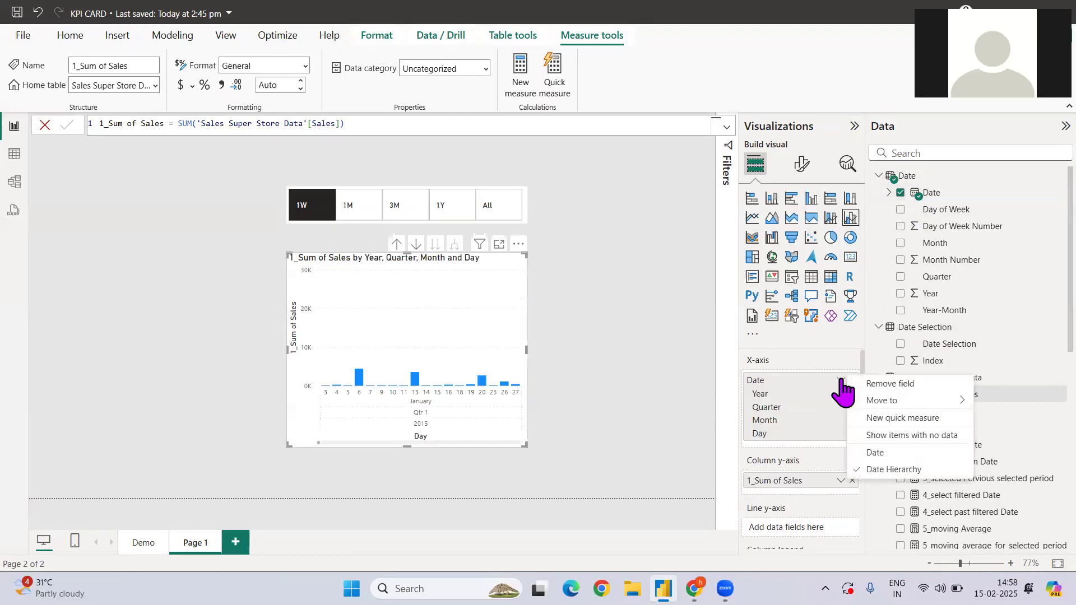
left_click(903, 453)
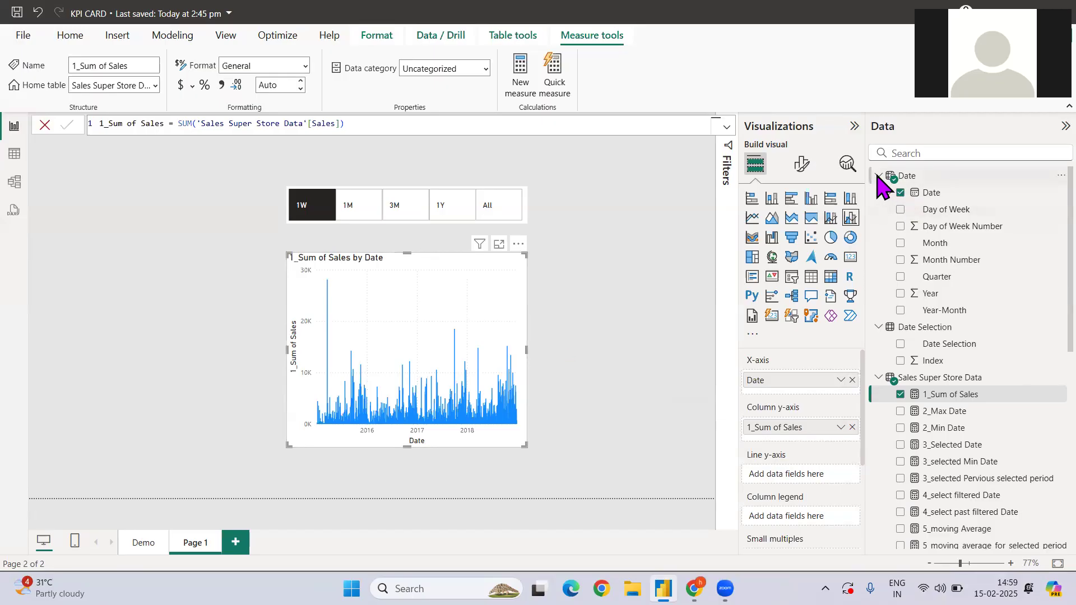
left_click(878, 176)
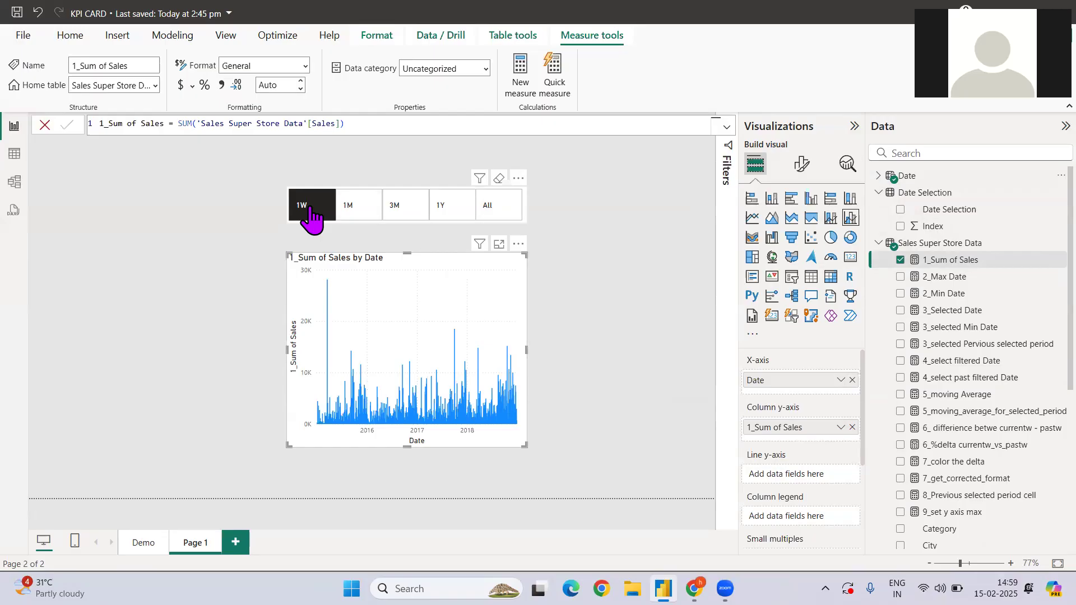
Step: Examine the 2_Max Date measure's DAX formula, including its MAX of Order Date and the REMOVEFILTERS on the Date column
left_click(947, 277)
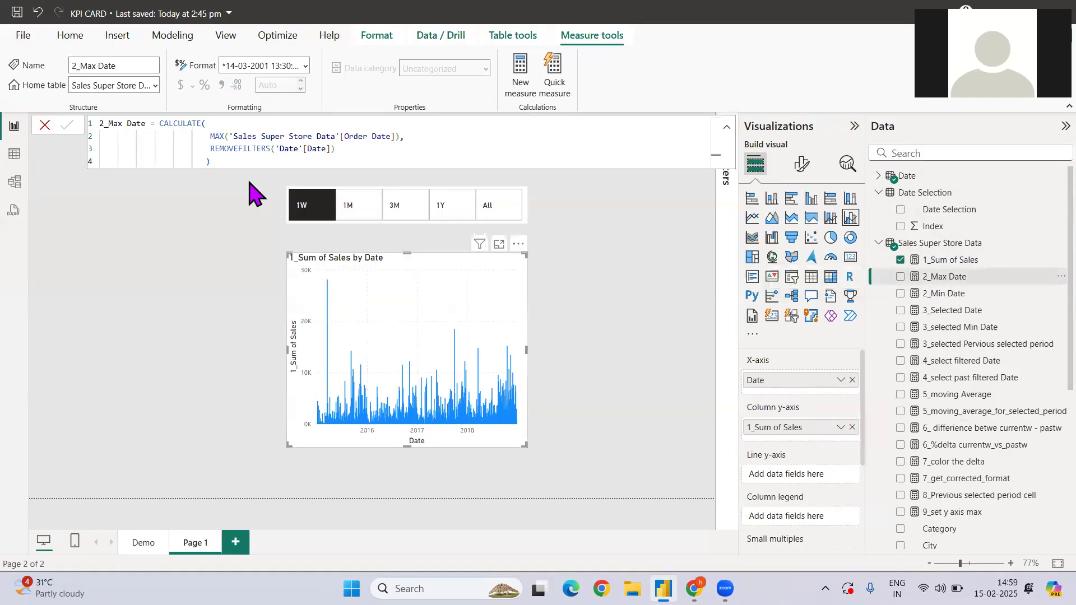
double_click(115, 123)
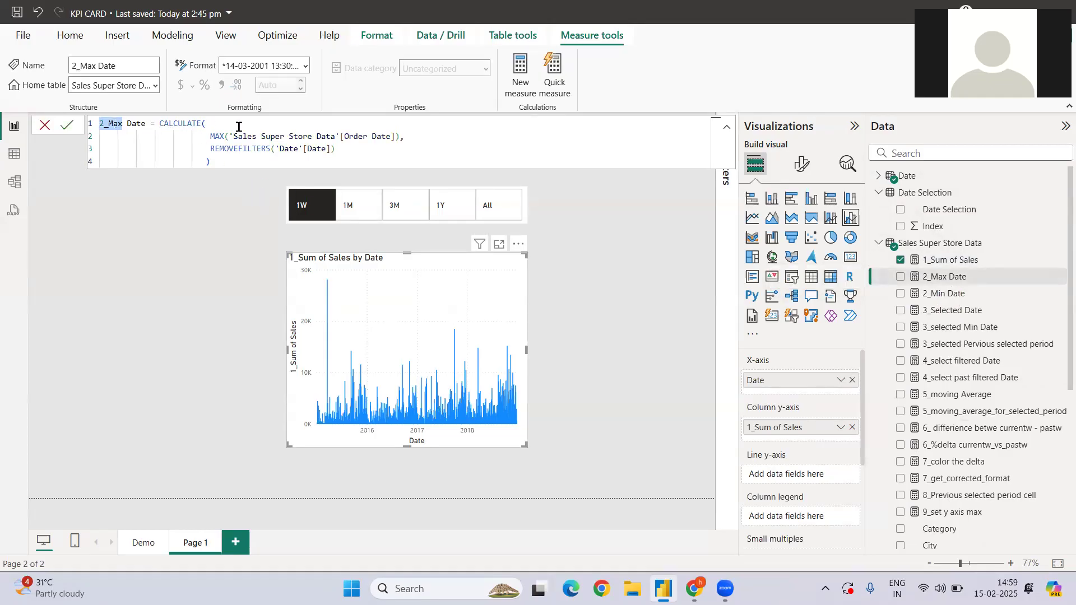
left_click_drag(208, 137, 433, 131)
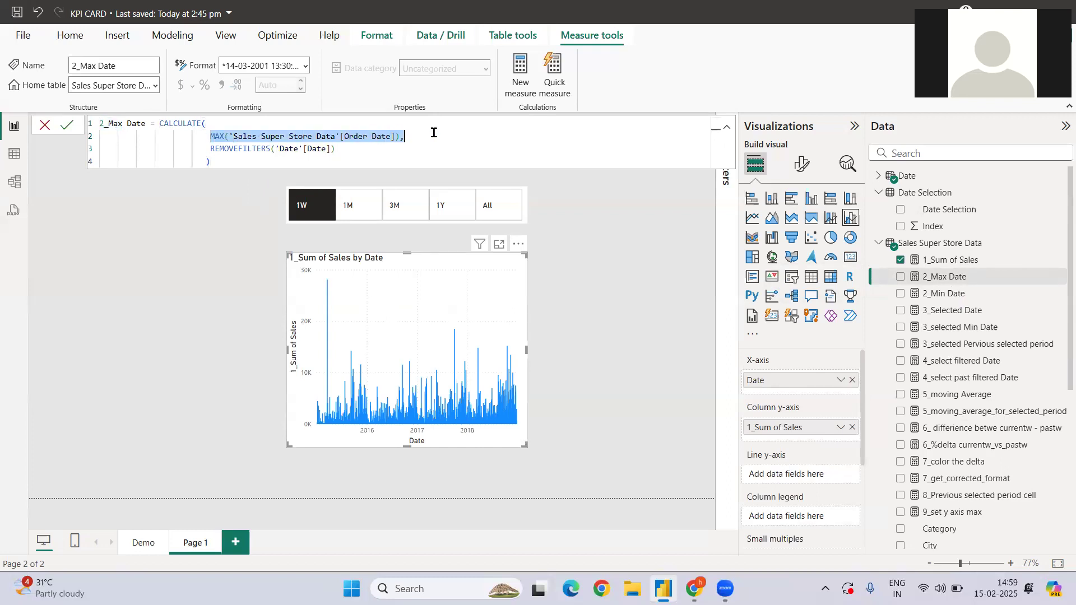
left_click_drag(208, 146, 365, 146)
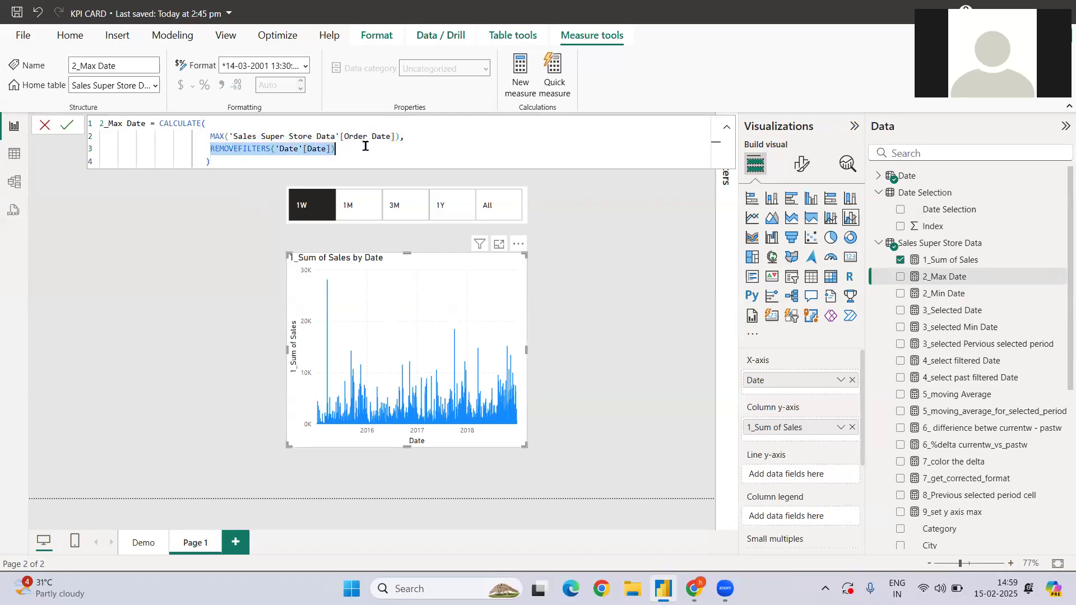
double_click(134, 123)
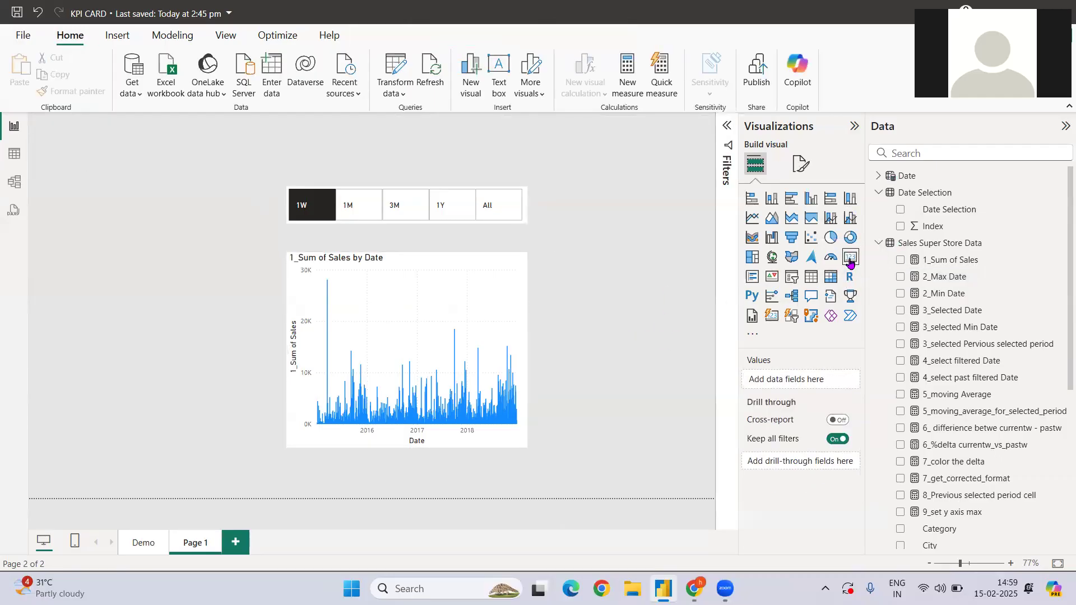
Step: Place a new, narrowed card near the page's right edge and shift the slicer and chart together toward the left edge
left_click(850, 257)
left_click_drag(239, 216, 729, 359)
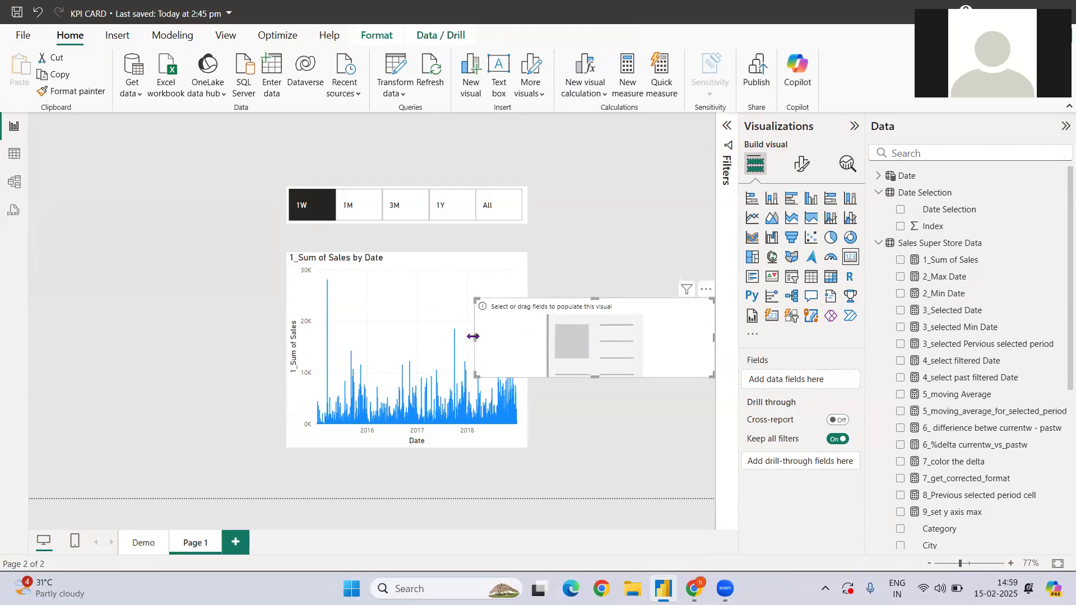
left_click_drag(475, 341, 596, 339)
left_click_drag(222, 172, 572, 492)
left_click_drag(500, 445, 308, 441)
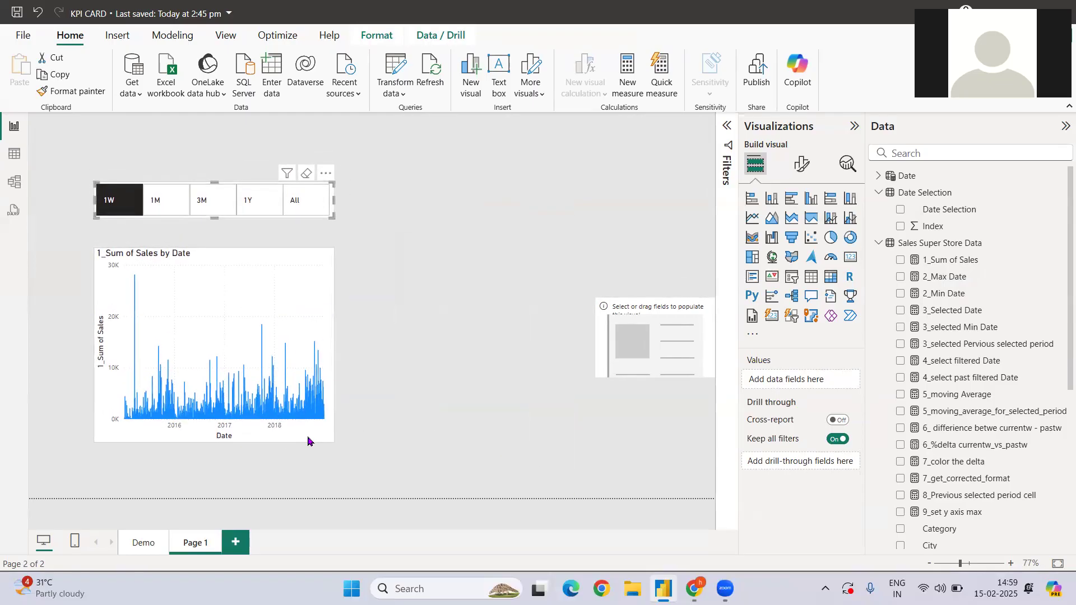
Step: Show 2_Max Date in the empty card, moving it toward the slicer's height and enlarging it
left_click_drag(670, 351, 563, 254)
left_click(898, 276)
left_click_drag(602, 274, 678, 305)
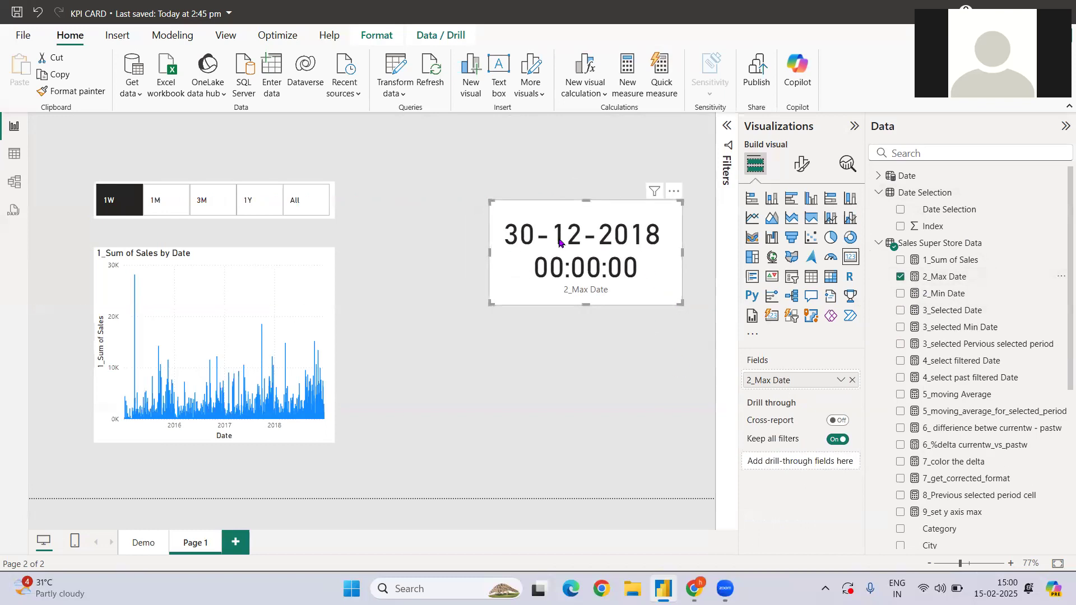
Step: Duplicate the 2_Max Date card below the original and have the copy show 2_Min Date instead
key("ctrl+c")
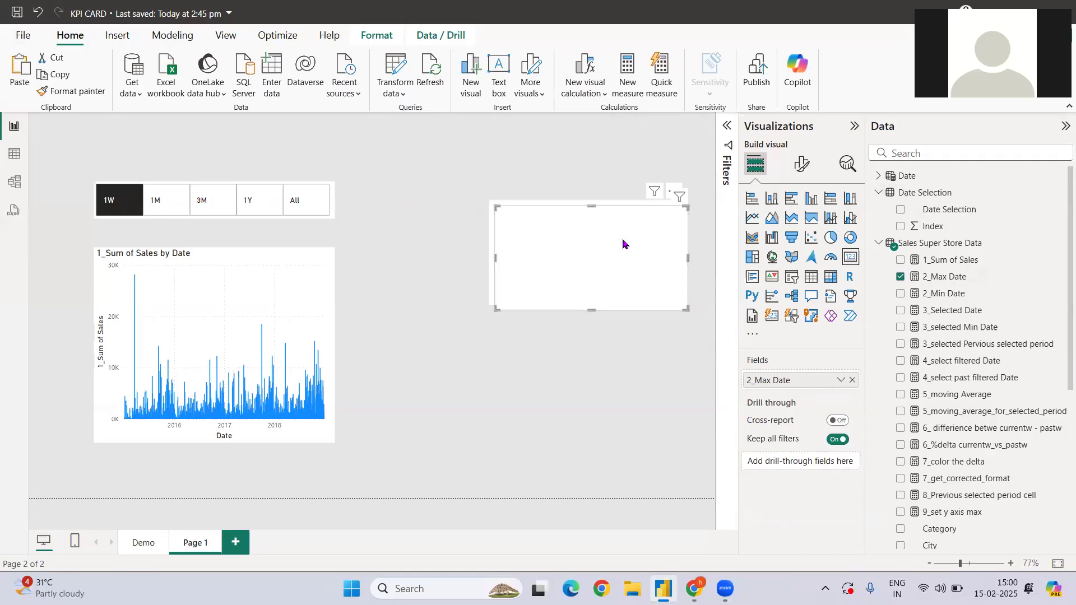
key("ctrl+v")
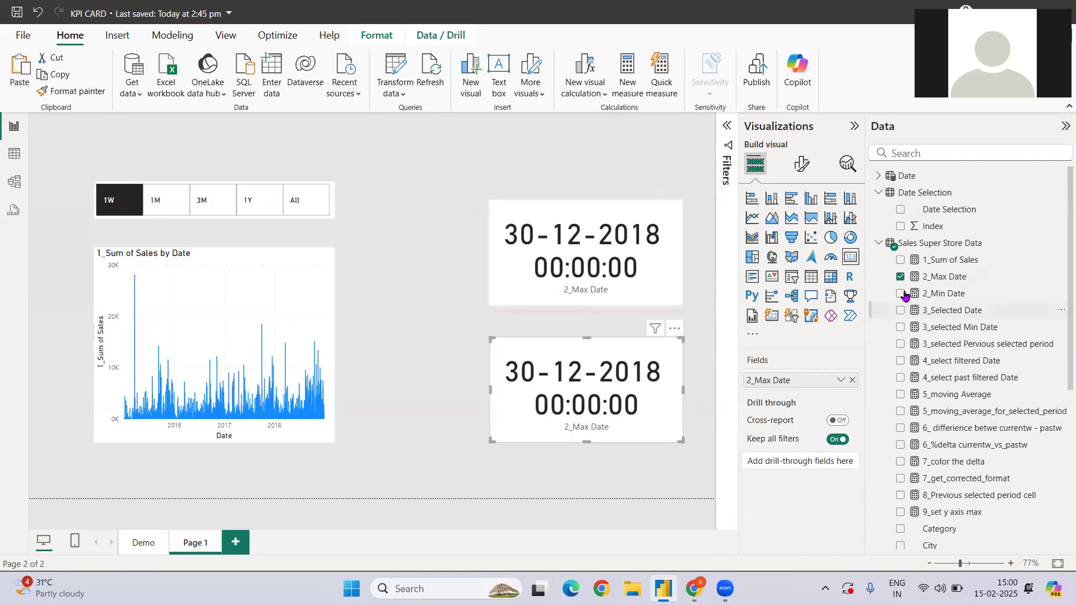
left_click(900, 277)
left_click(900, 294)
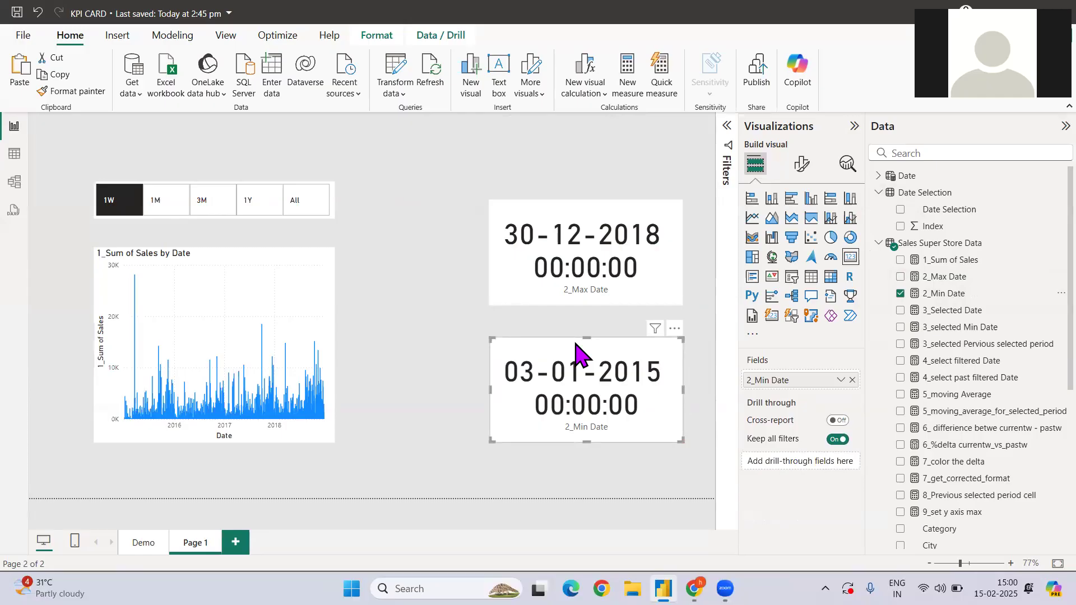
Step: Review the 3_Selected Date measure's SELECTEDVALUE formula and show that measure in the lower card in place of 2_Min Date
left_click(957, 311)
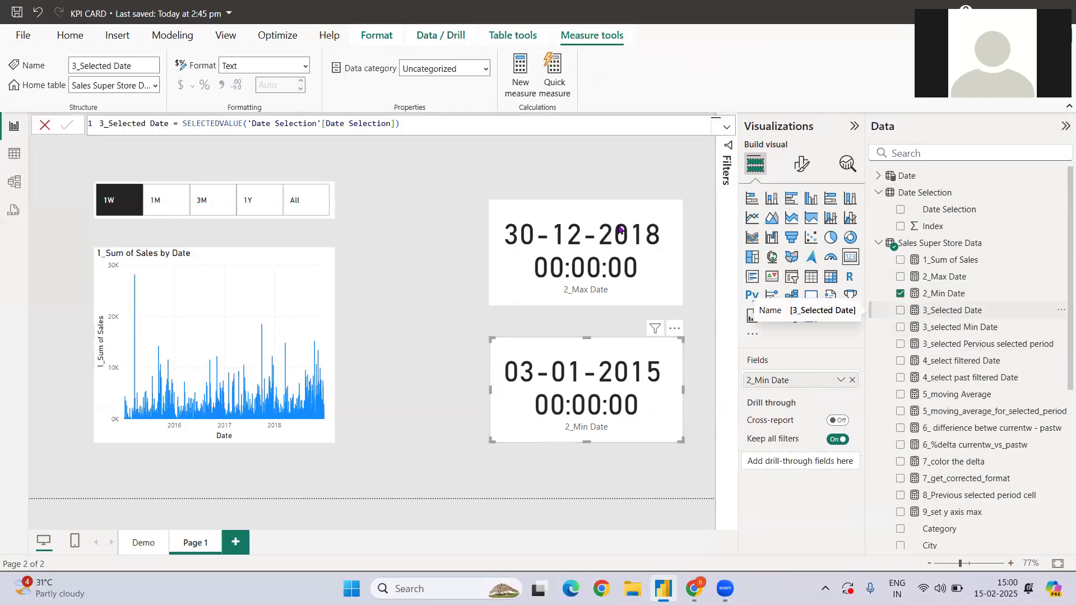
left_click_drag(183, 124, 437, 123)
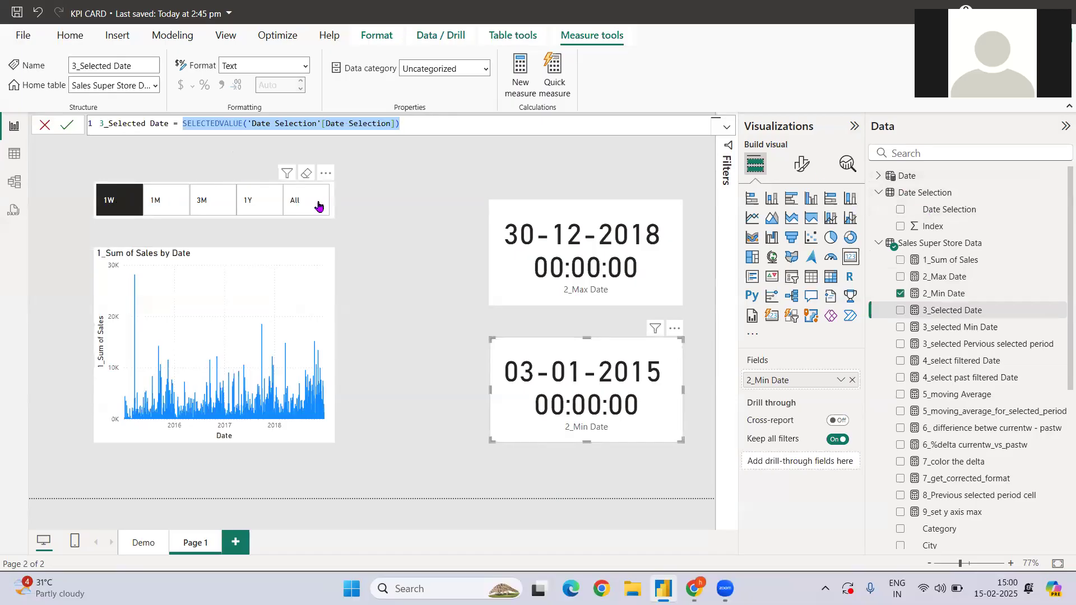
left_click(608, 370)
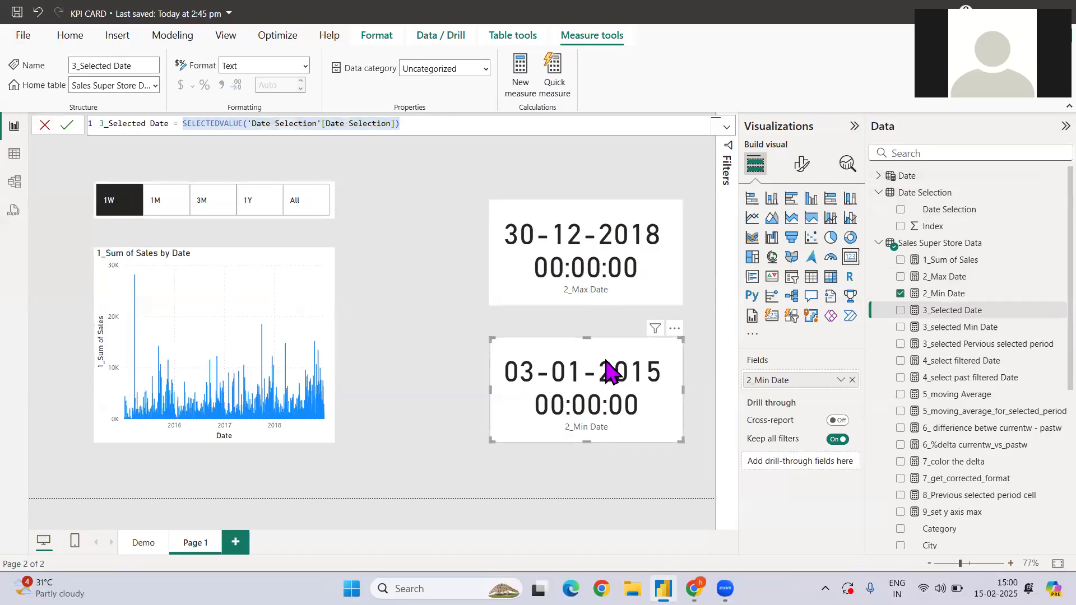
left_click(852, 380)
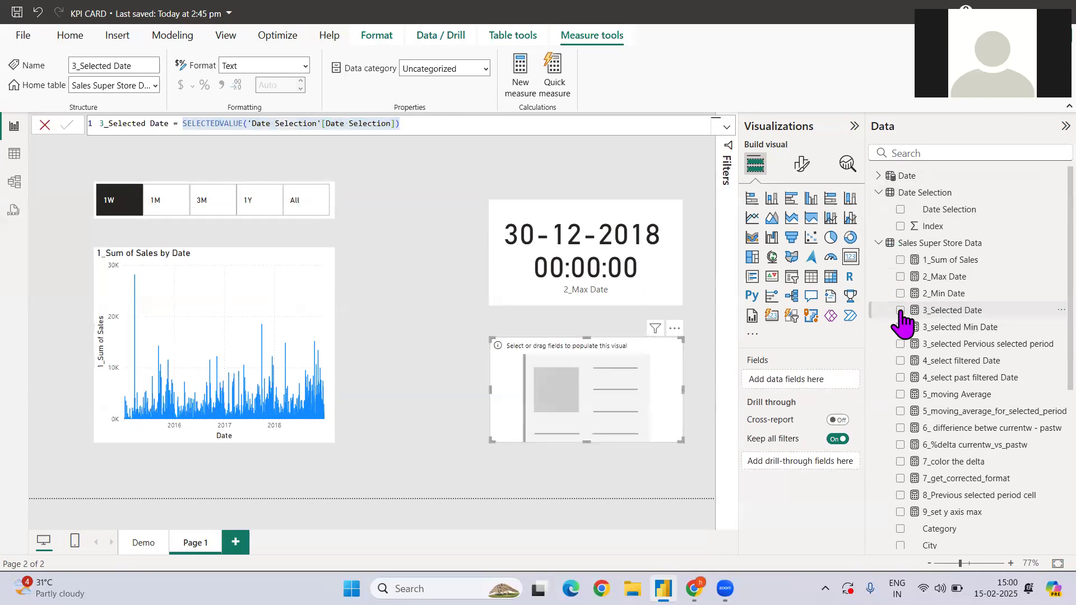
left_click(900, 310)
Step: Test the 3_Selected Date card by switching the slicer through 1M, 3M and 1Y and back to 1W
left_click(171, 210)
left_click(213, 212)
left_click(254, 211)
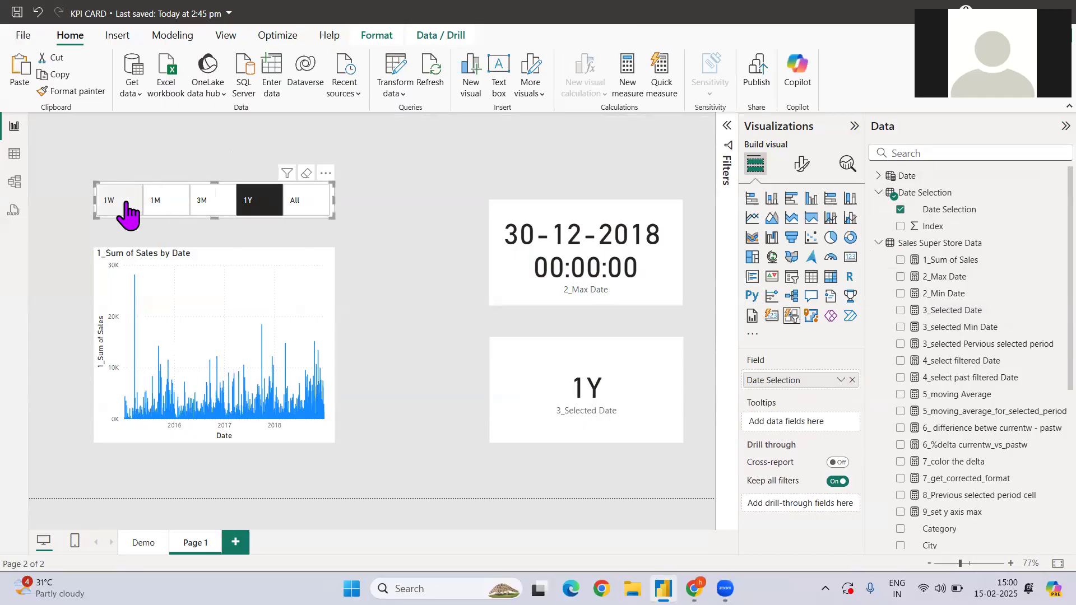
left_click(110, 200)
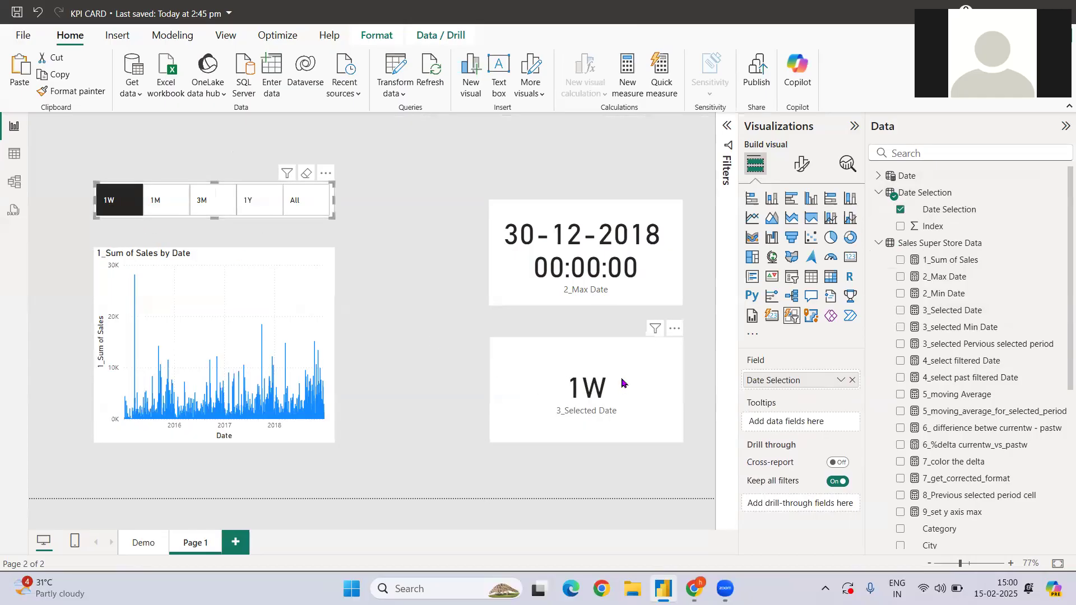
Step: Examine the MaxDate and MinDate variables in the 3_selected Min Date measure's formula
left_click(944, 311)
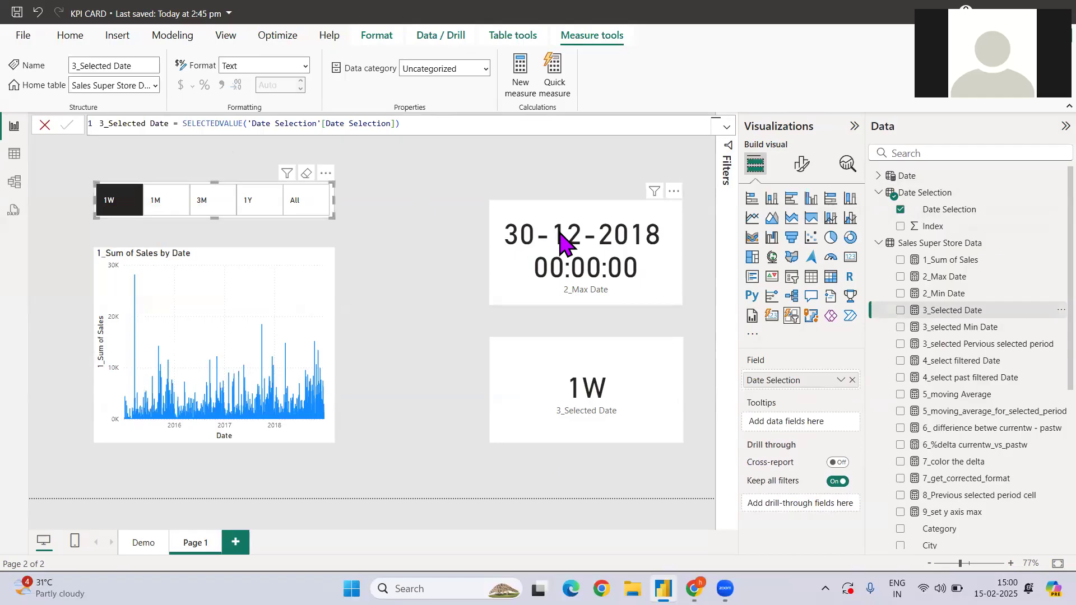
left_click(936, 330)
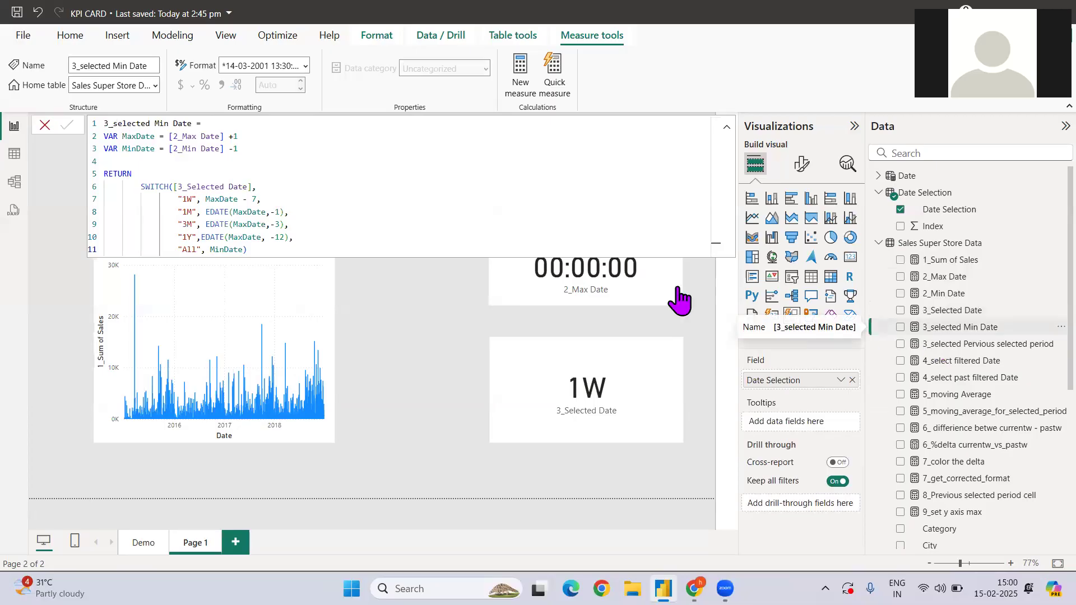
double_click(138, 136)
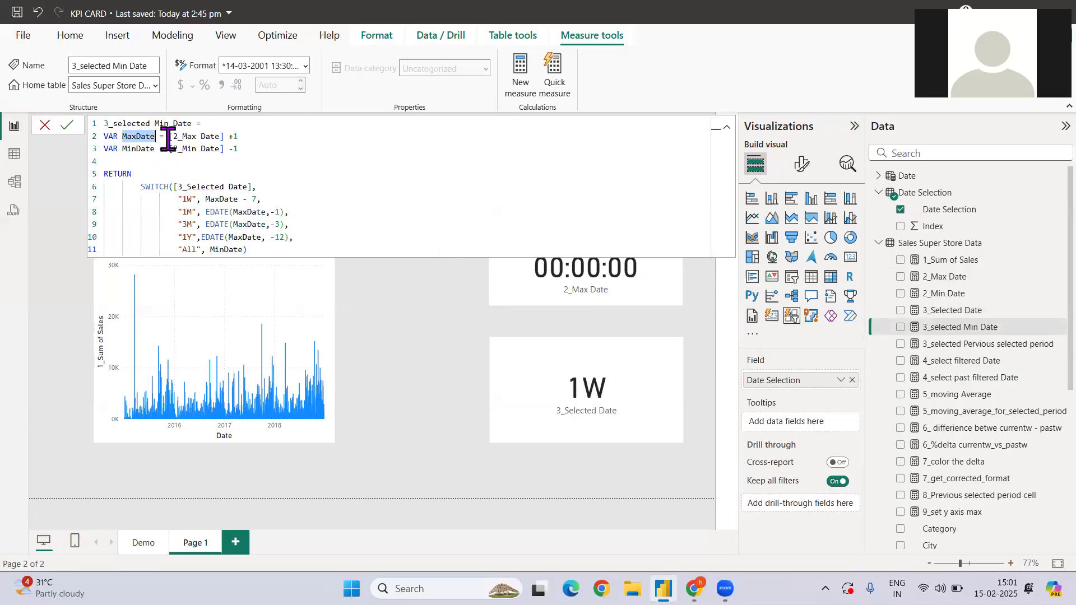
left_click_drag(169, 136, 245, 130)
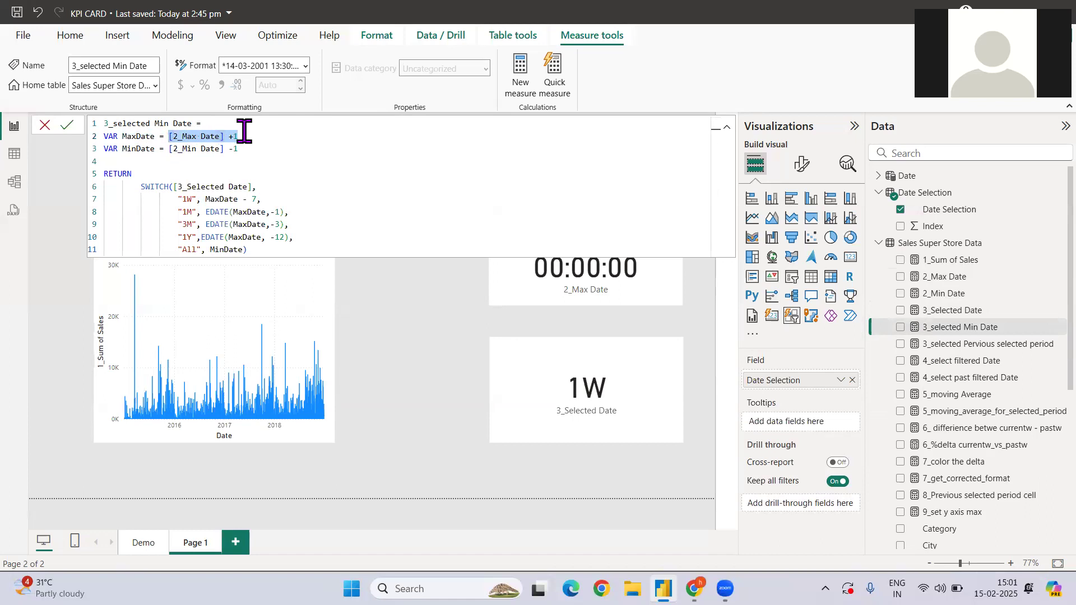
left_click(167, 148)
left_click_drag(167, 148, 254, 149)
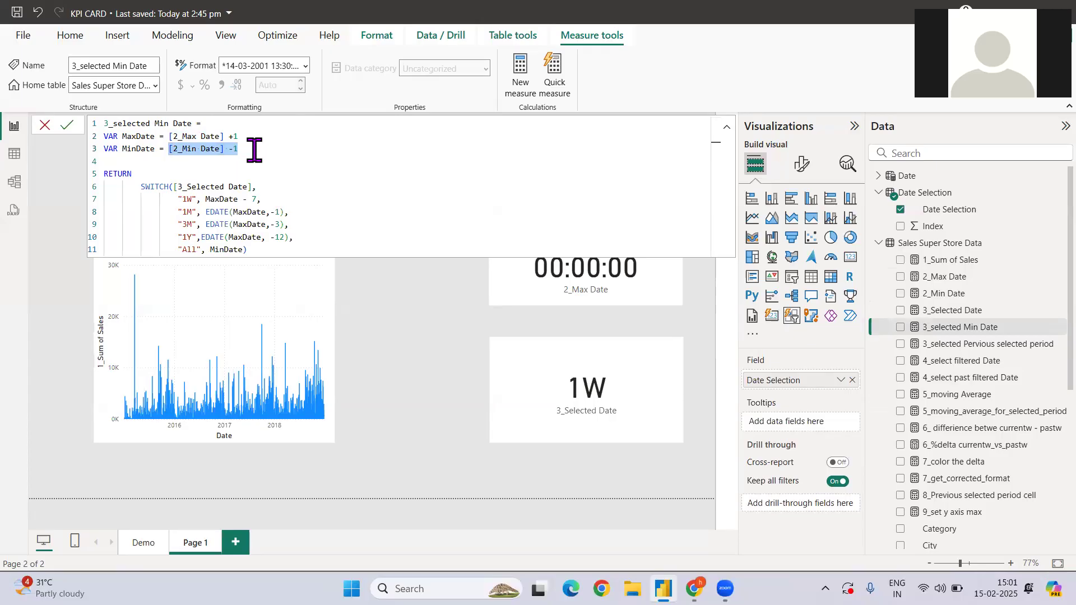
left_click(239, 149)
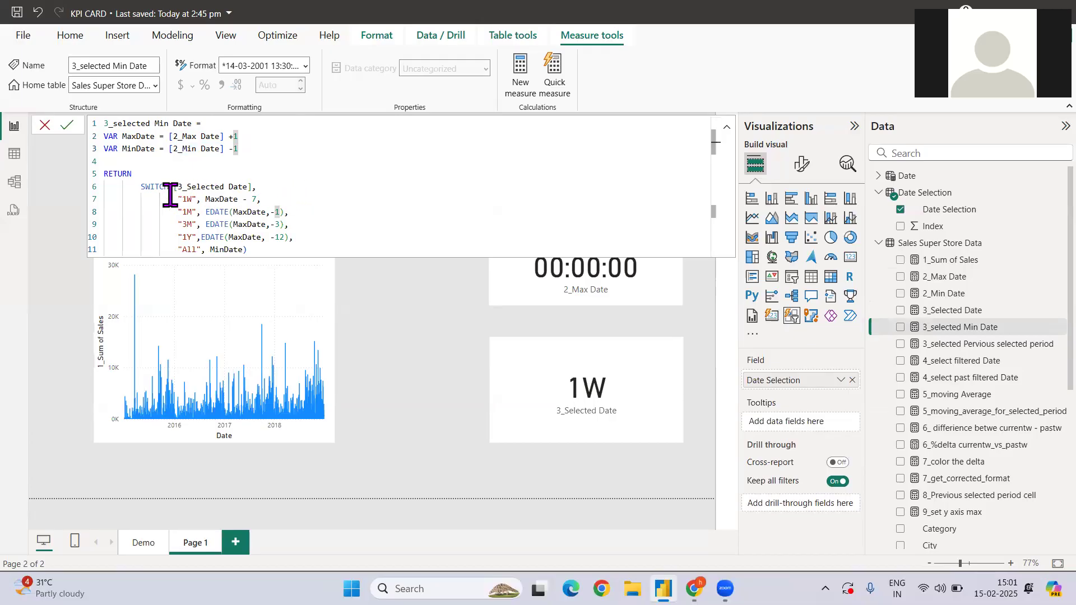
Step: Examine the SWITCH on 3_Selected Date in the 3_selected Min Date formula, including its 1W and 1M branches
left_click(137, 187)
left_click_drag(138, 187, 266, 183)
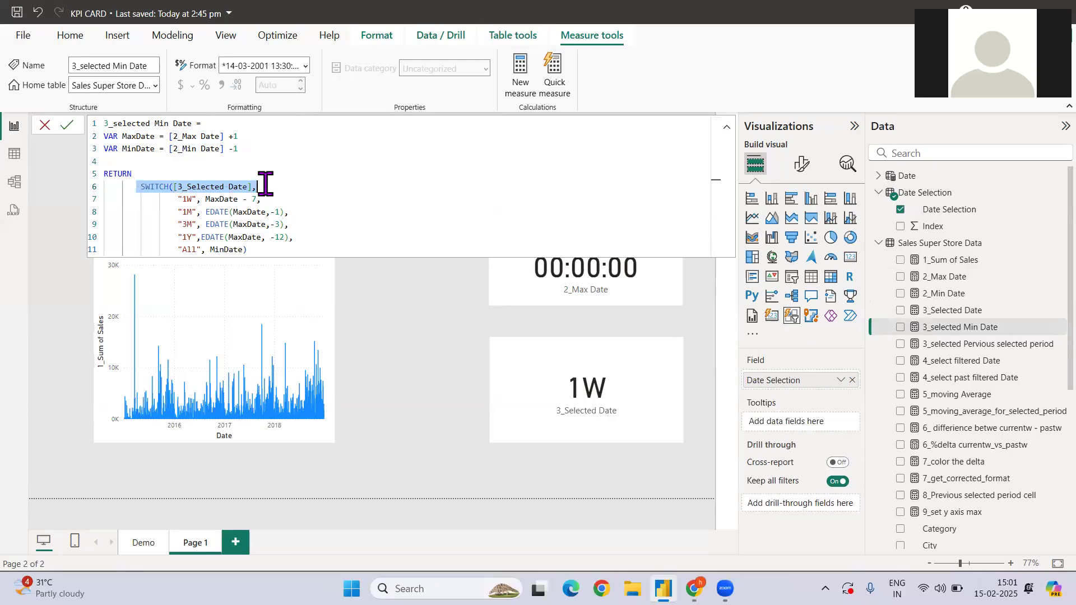
left_click_drag(178, 199, 204, 200)
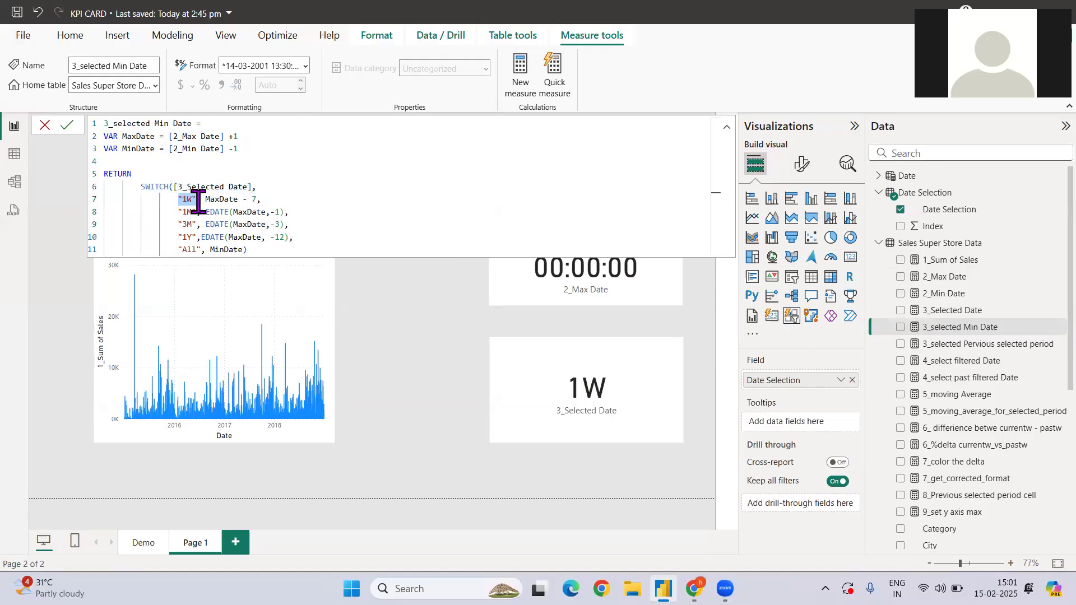
left_click(227, 201)
double_click(227, 202)
left_click_drag(261, 201, 247, 205)
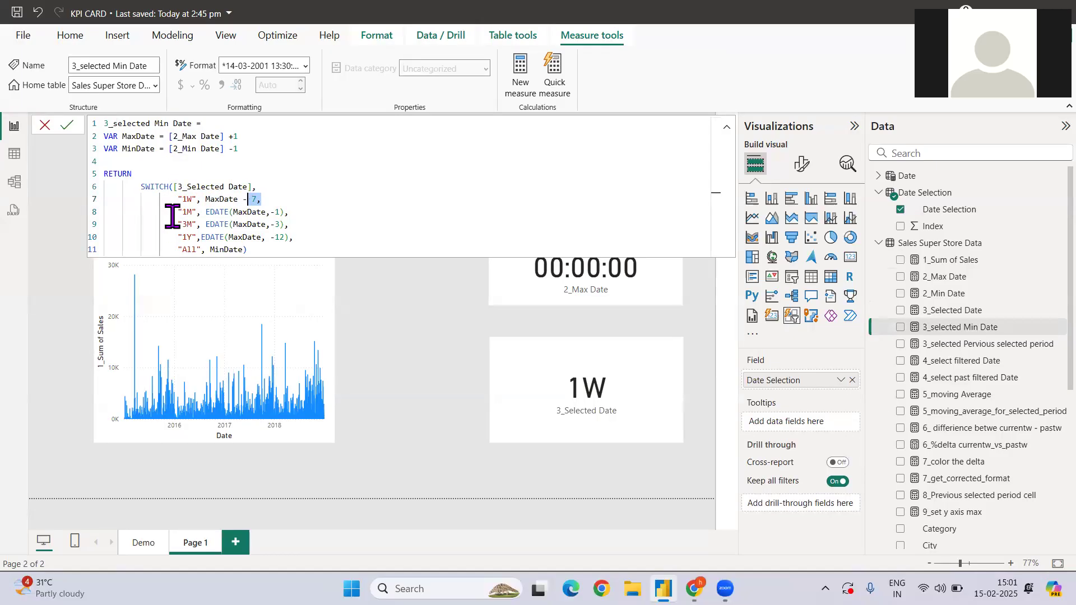
left_click_drag(173, 212, 205, 212)
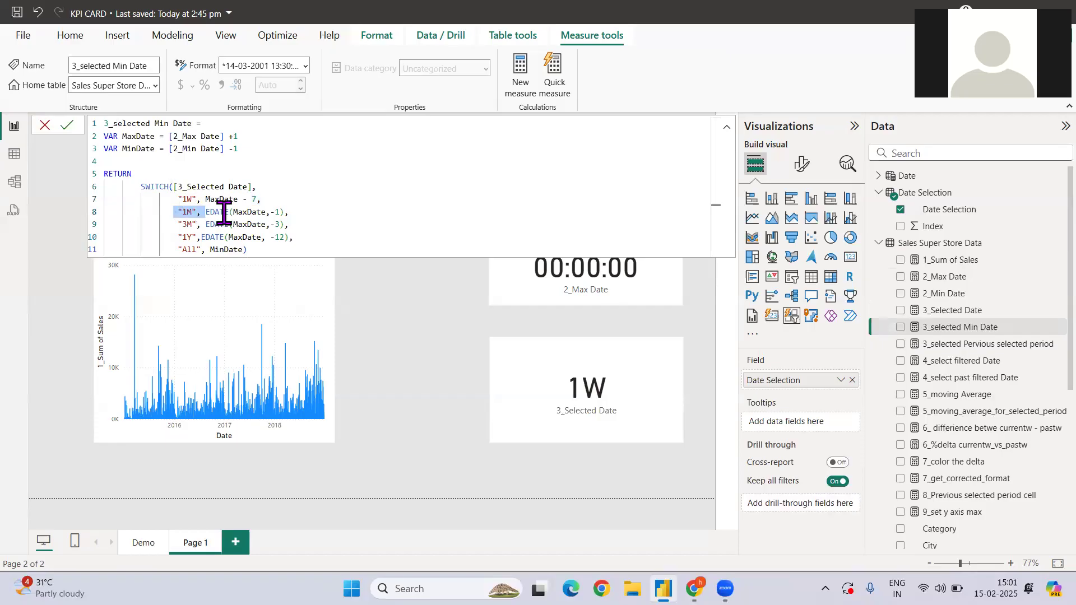
left_click(224, 212)
Step: Delete the arguments of the 1M branch's EDATE call and re-enter them as EDATE(MaxDate,-1) with a trailing comma
left_click(284, 213)
key("BackSpace")
key("BackSpace")
key("BackSpace")
key("BackSpace")
key("BackSpace")
key("BackSpace")
key("BackSpace")
key("BackSpace")
key("BackSpace")
key("BackSpace")
key("BackSpace")
key("BackSpace")
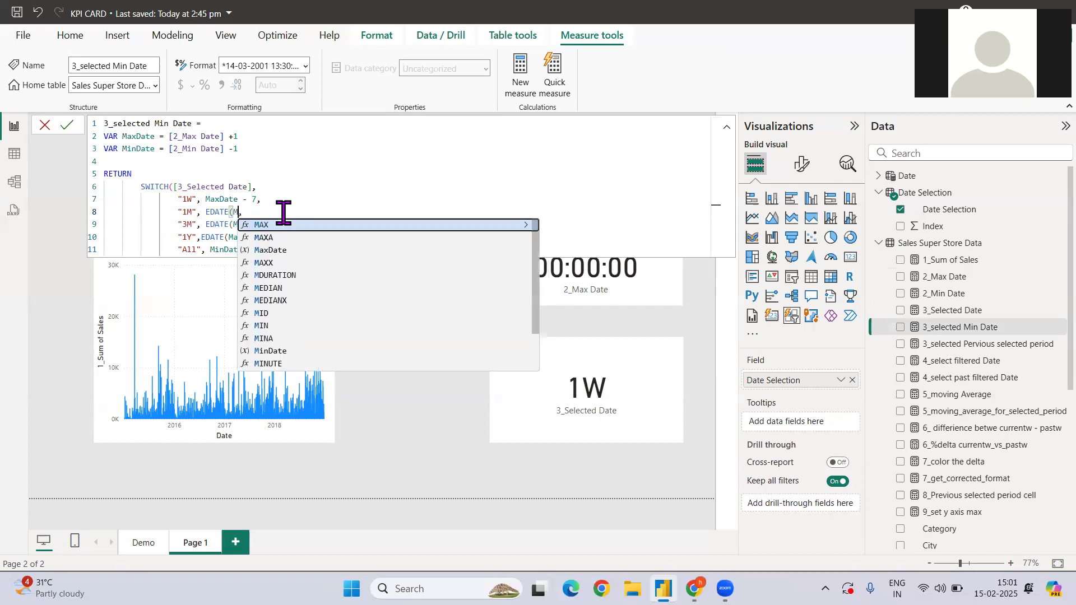
key("BackSpace")
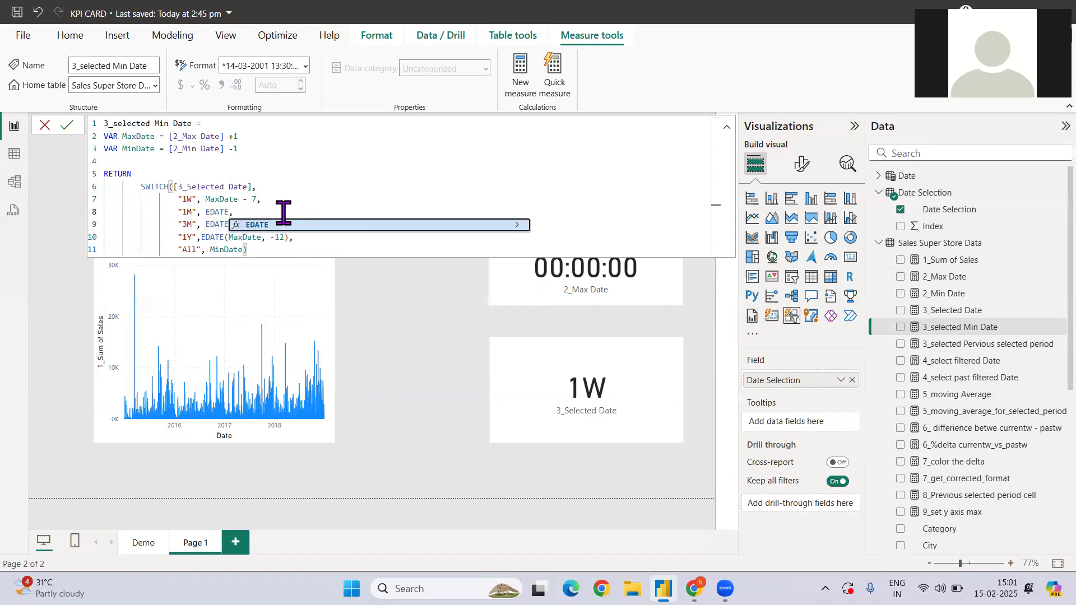
type("(")
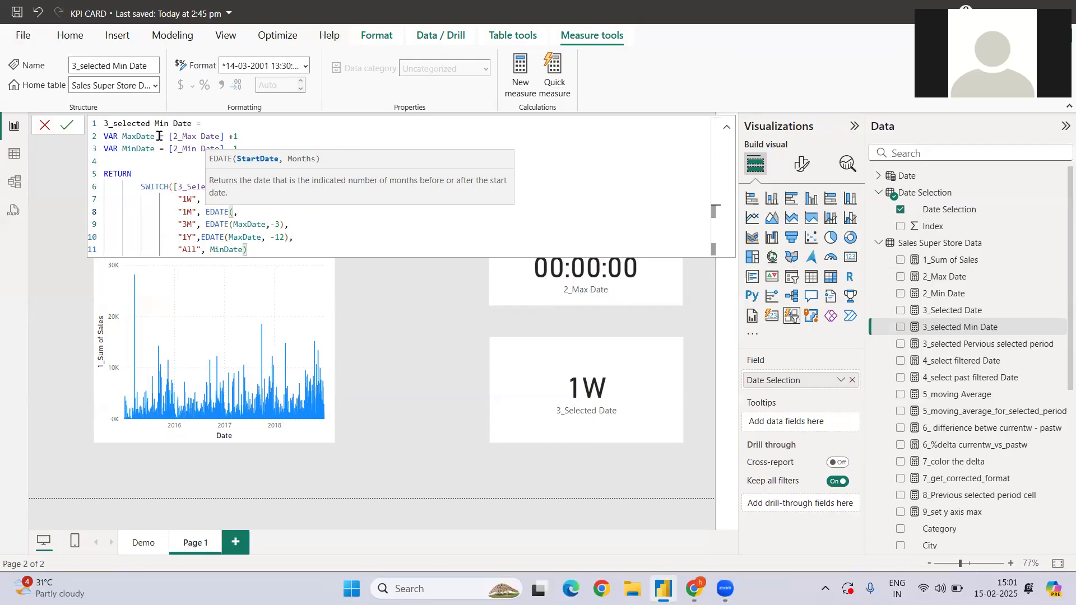
double_click(135, 136)
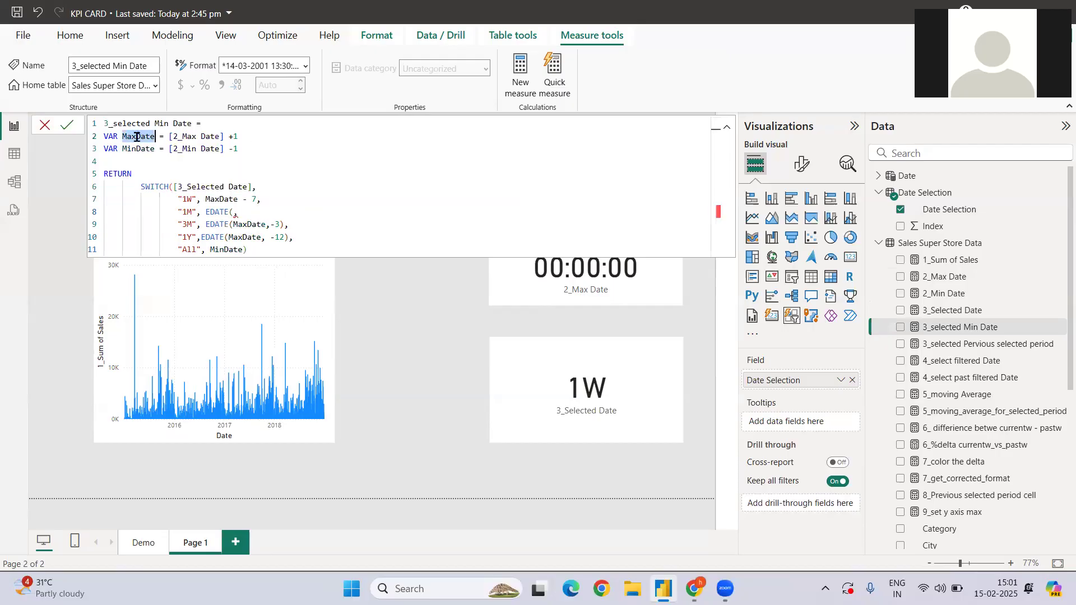
left_click(234, 214)
key("ctrl+v")
type(",-")
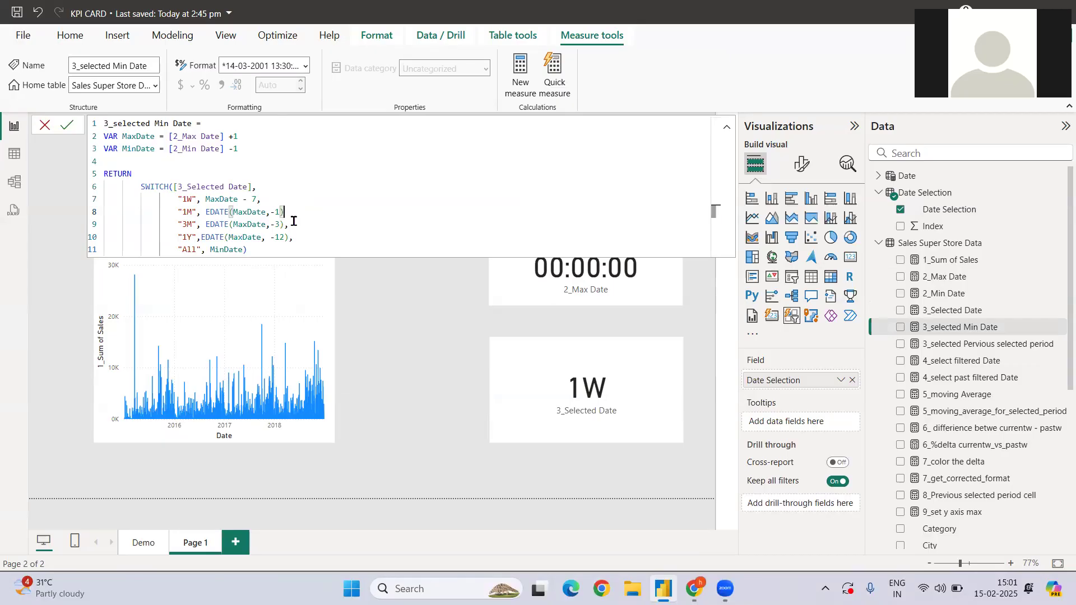
left_click_drag(290, 224, 187, 225)
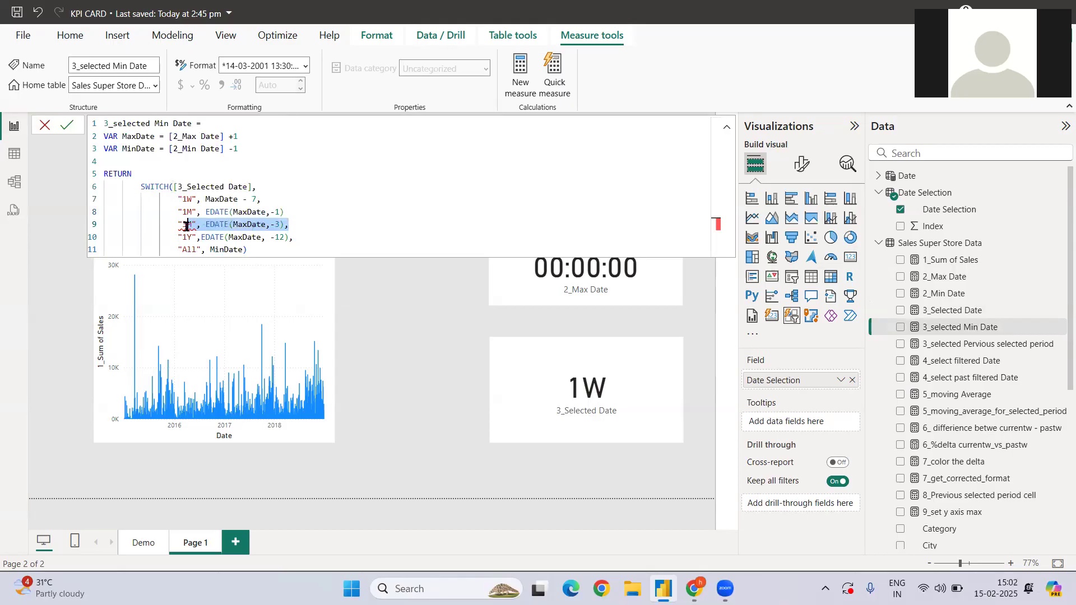
left_click(285, 213)
type(",")
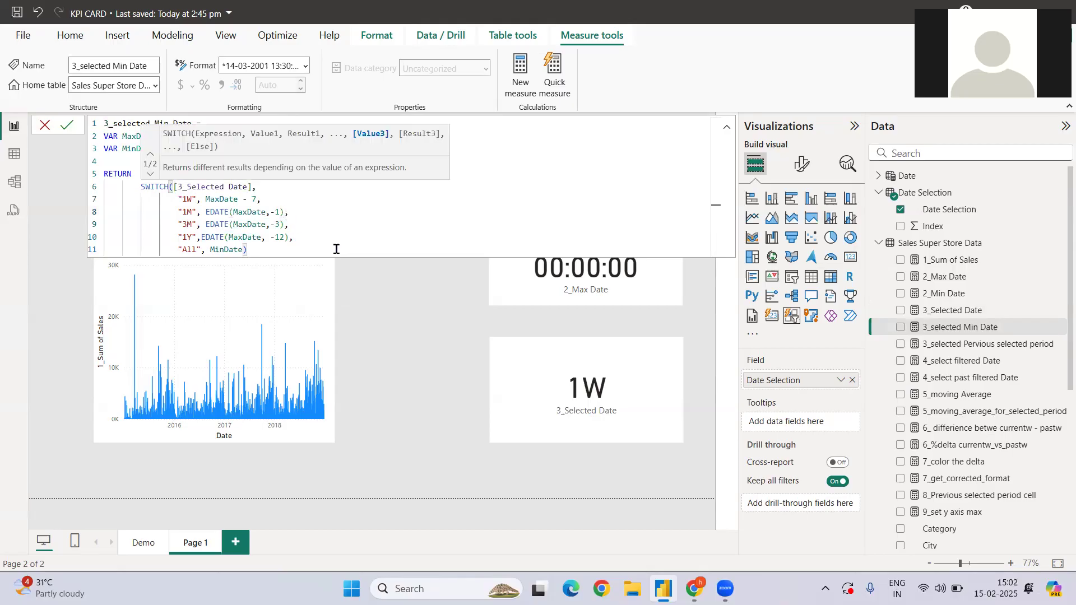
Step: Examine the 1Y and All branches of the 3_selected Min Date formula and the MinDate variable, and leave the formula
left_click_drag(182, 238, 309, 235)
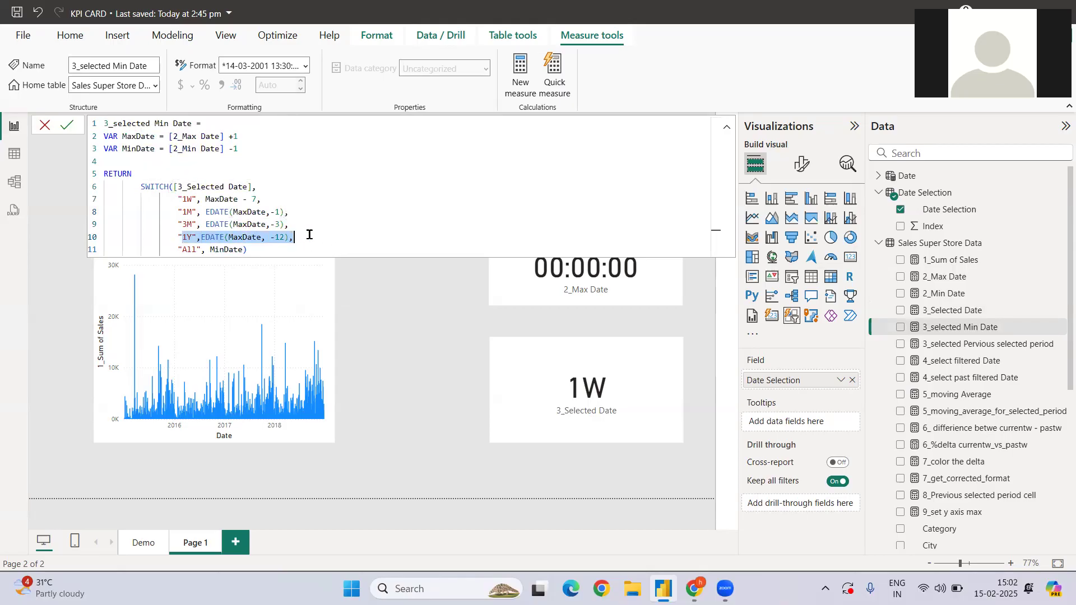
left_click(288, 237)
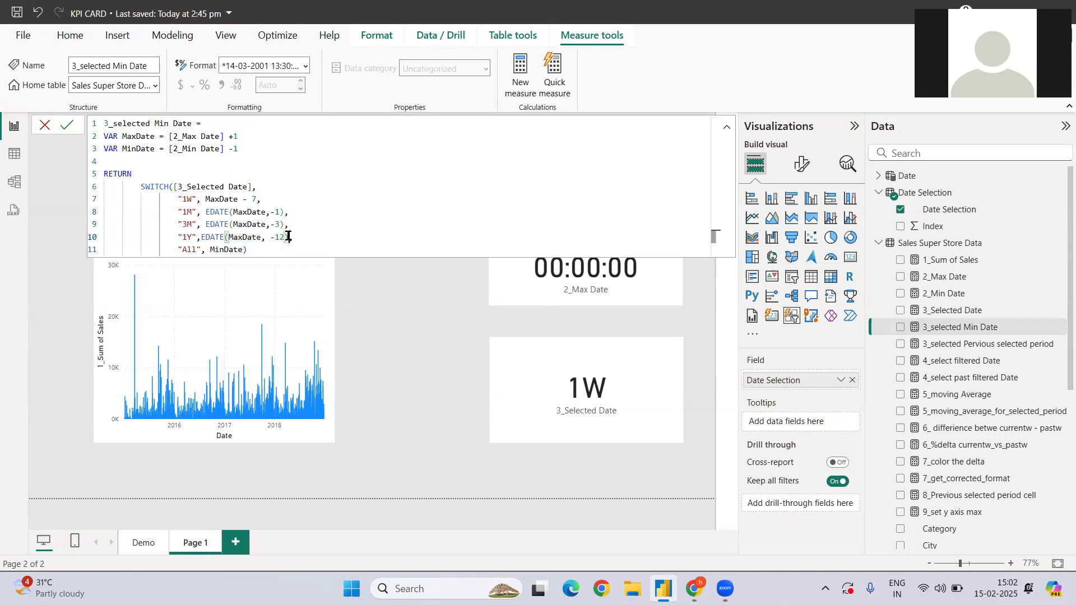
left_click_drag(247, 250, 178, 251)
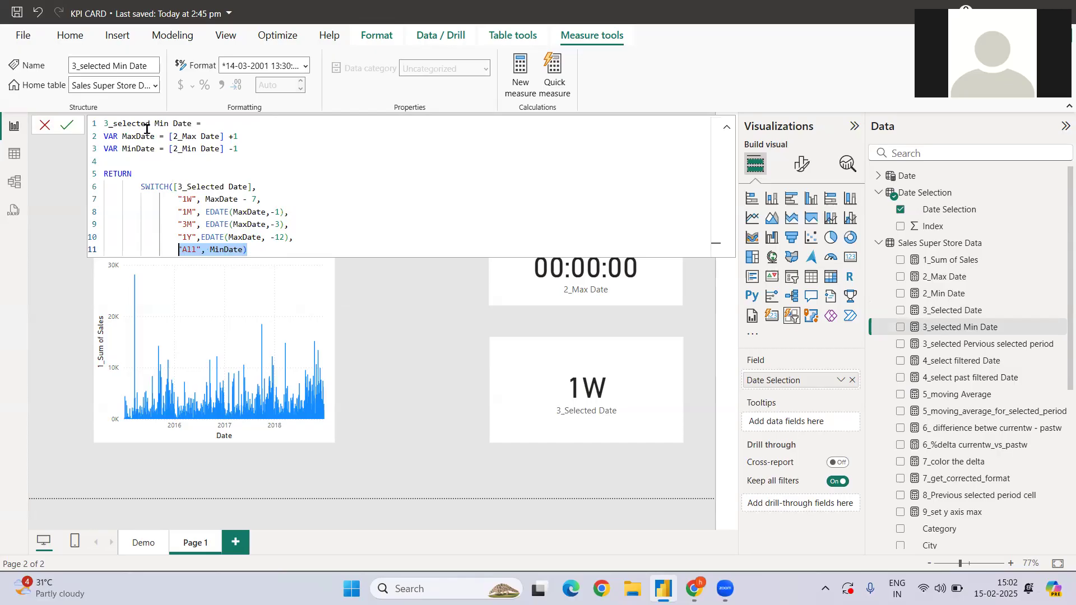
double_click(146, 148)
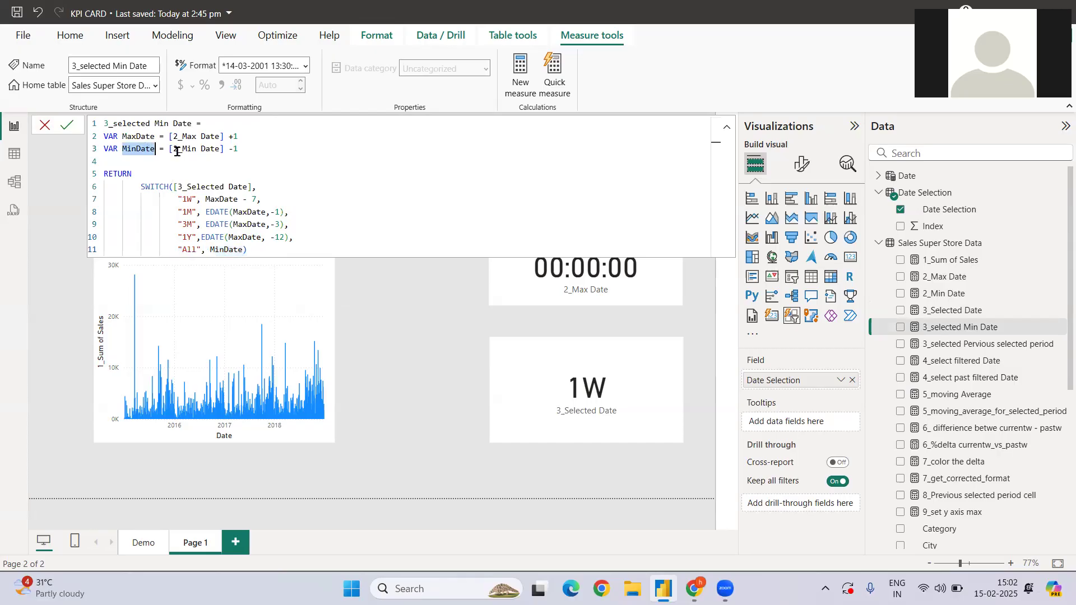
left_click(261, 248)
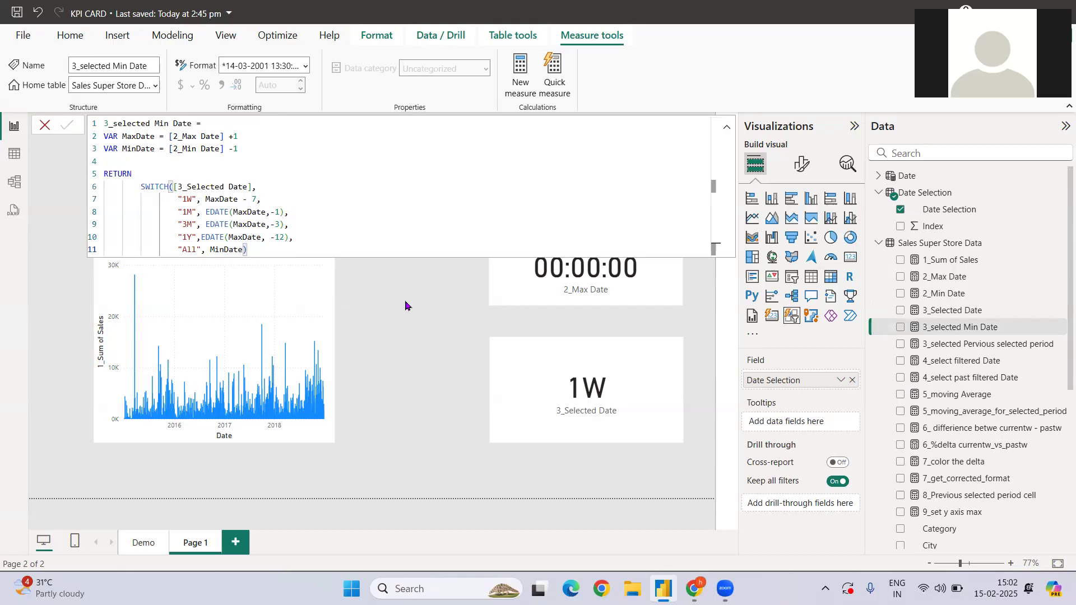
left_click(448, 321)
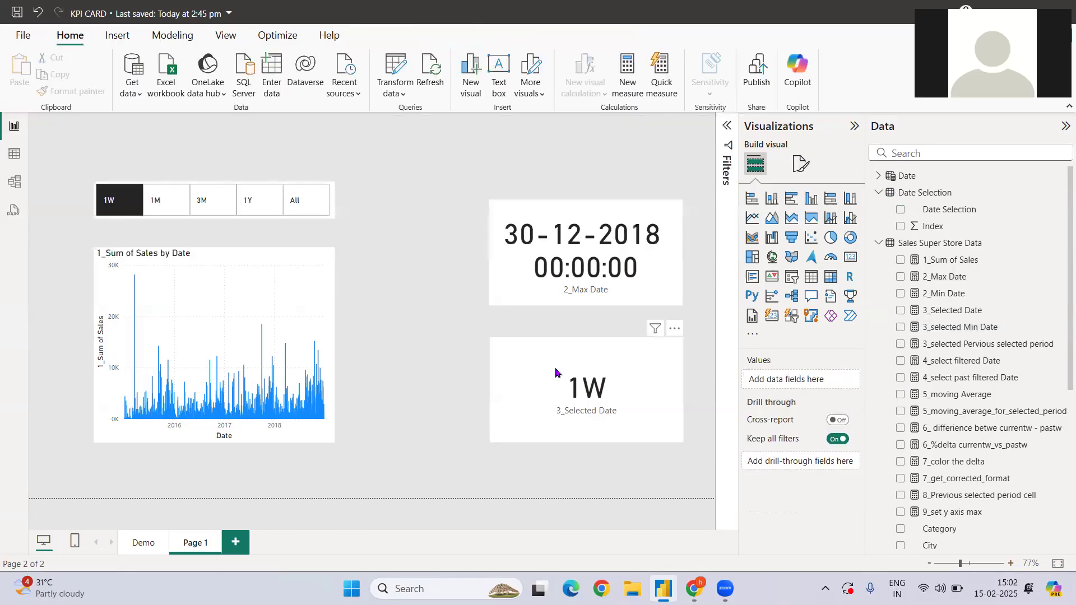
Step: Replace 3_Selected Date with the 3_selected Min Date measure in the lower card
left_click(556, 372)
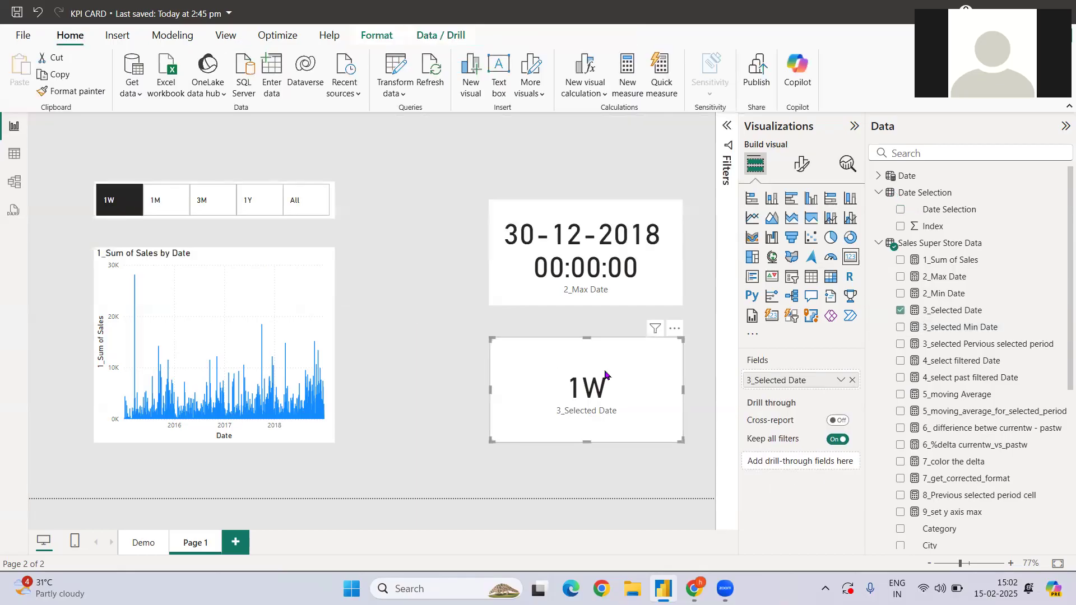
left_click(853, 380)
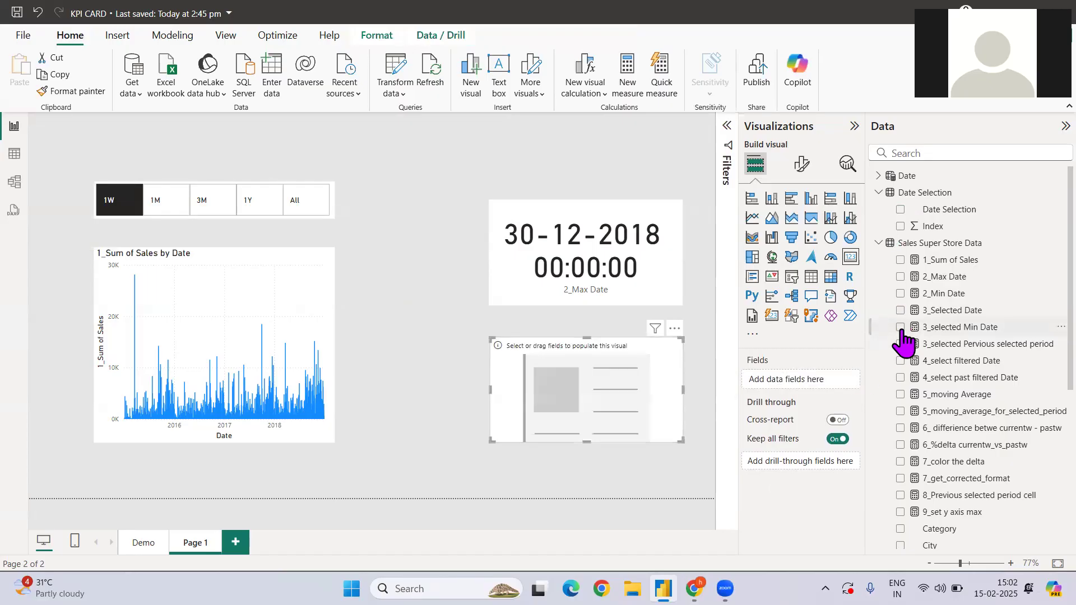
left_click(900, 327)
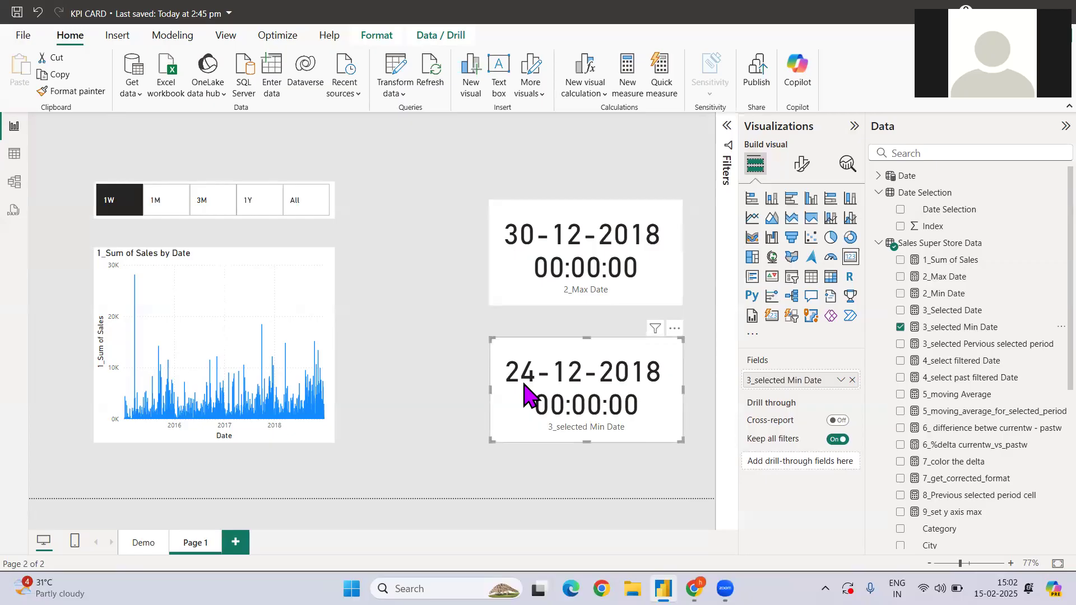
Step: Check the 3_selected Min Date card with the period slicer at 1M, 3M, 1Y and All, and return the slicer to 1W
left_click(168, 208)
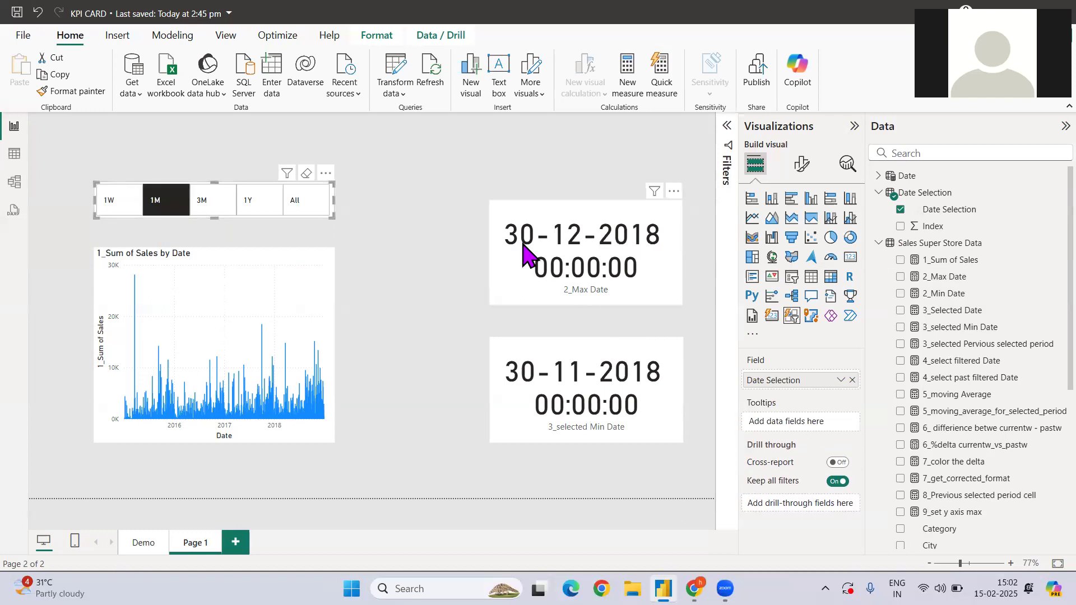
left_click(194, 197)
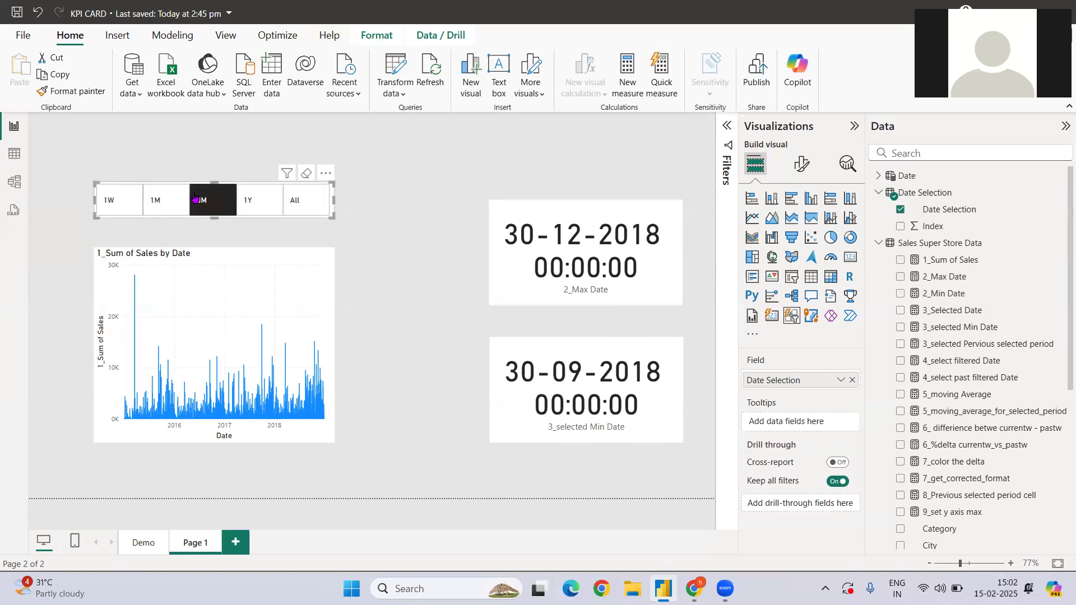
left_click(253, 201)
left_click(304, 210)
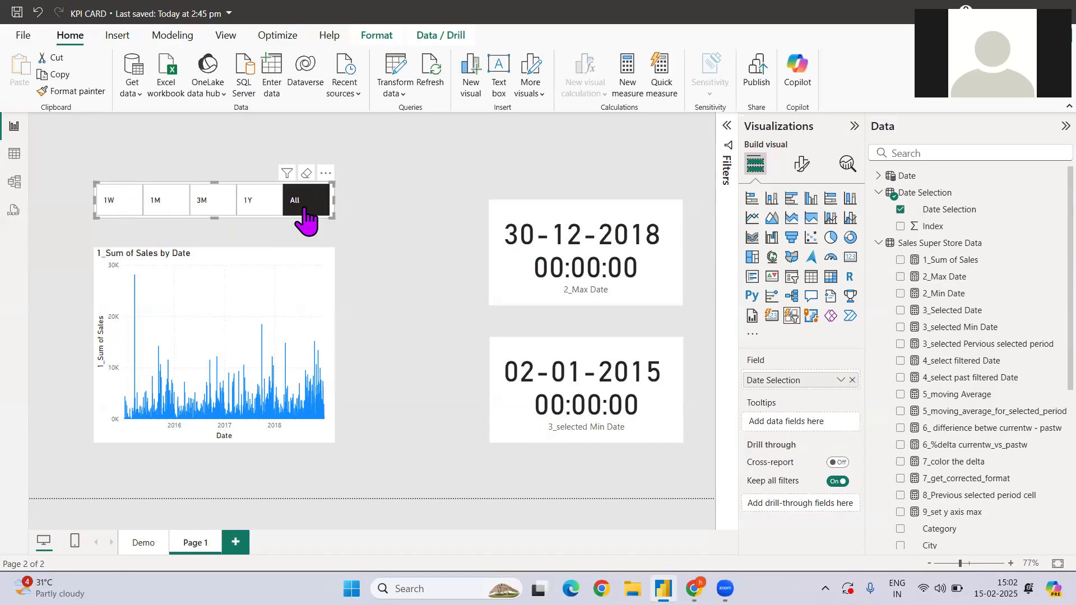
left_click(116, 200)
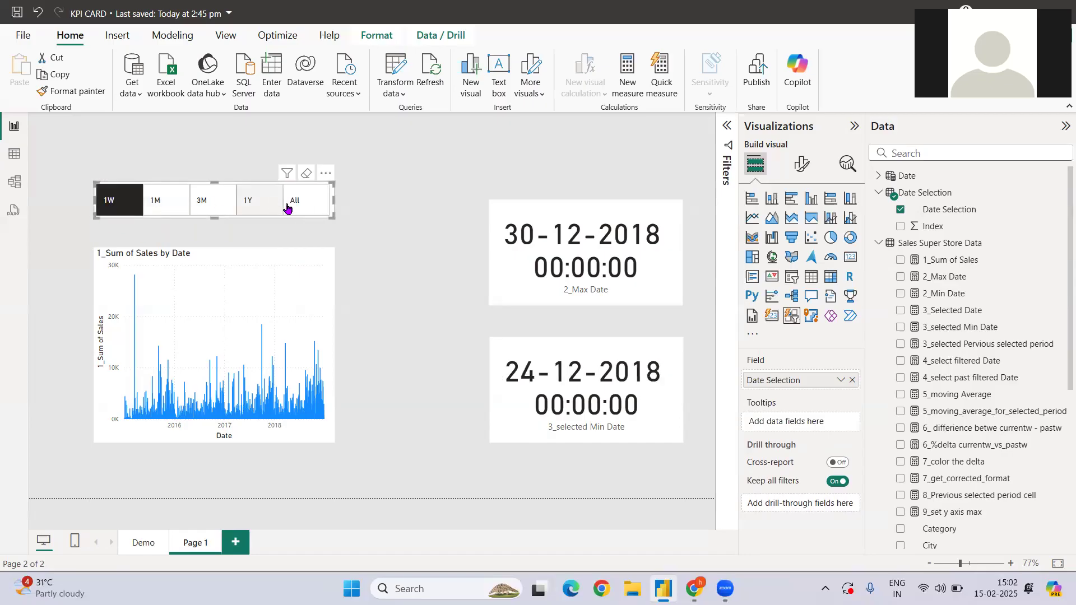
left_click(390, 267)
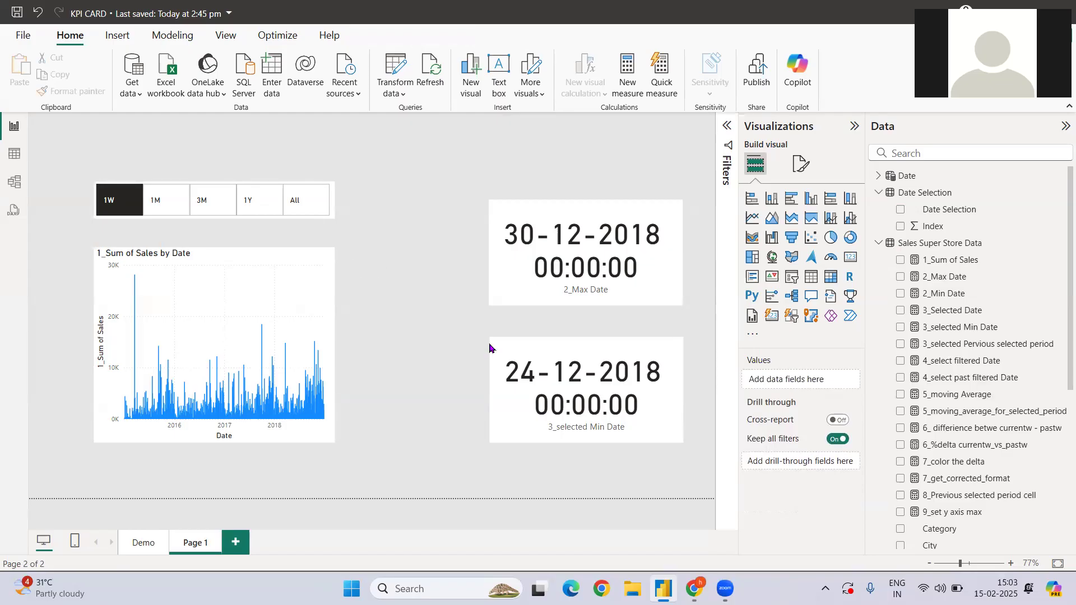
Step: Review the formulas of the 3_selected Min Date and 3_selected Pervious selected period measures
left_click(516, 363)
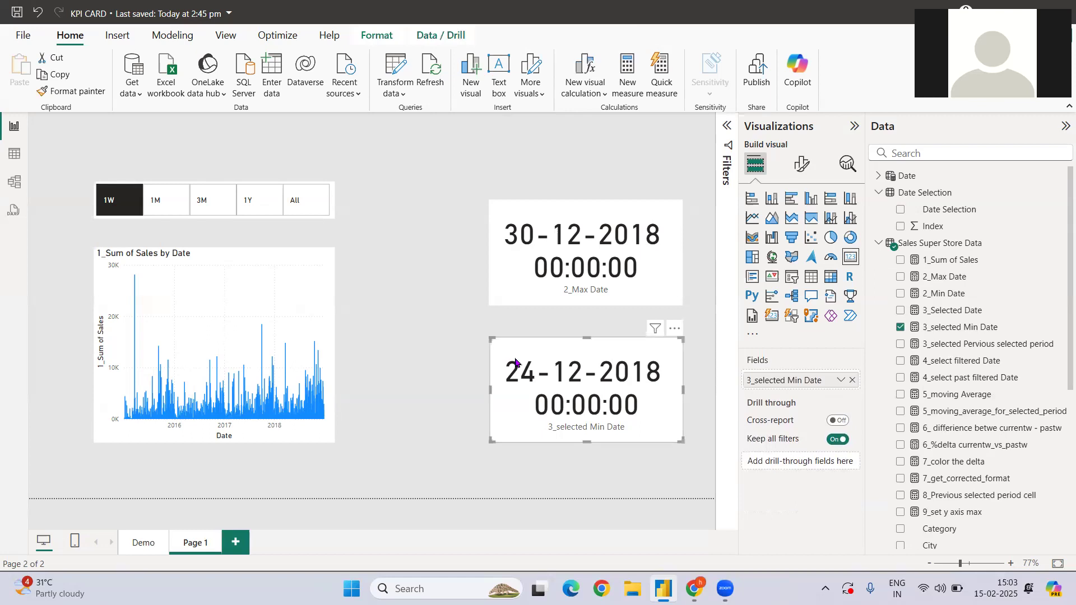
left_click(961, 329)
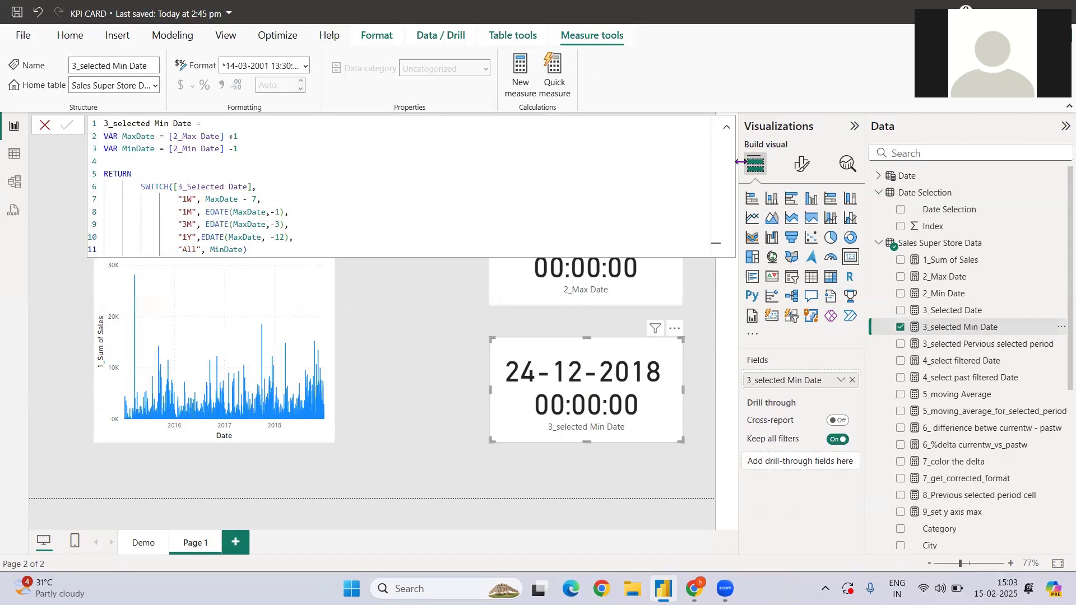
left_click(944, 344)
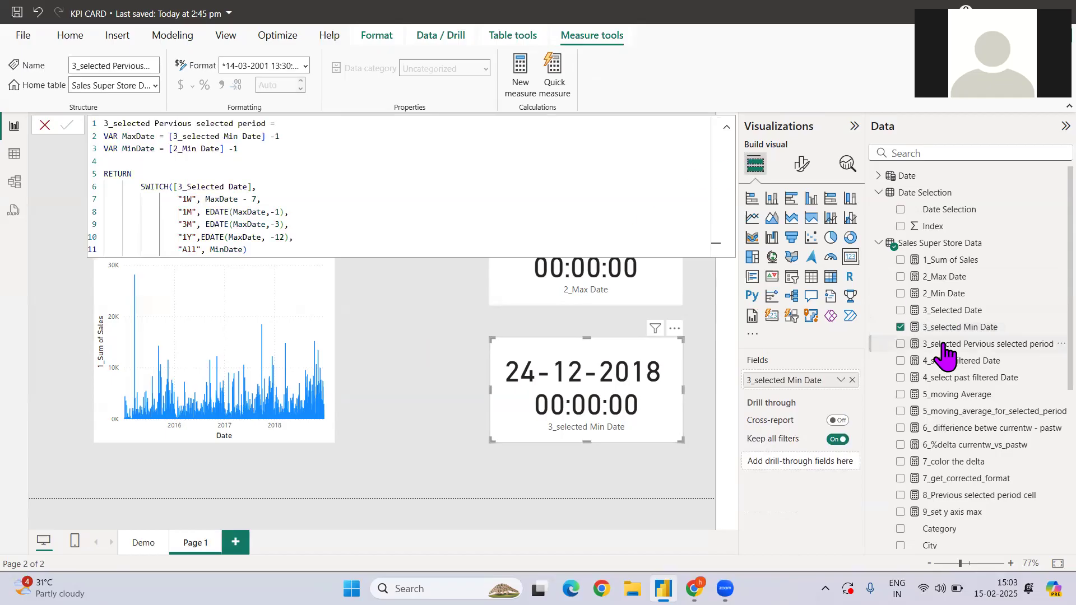
Step: Examine the 4_select filtered Date formula, including 1_Sum of Sales, the date column, and the start and end dates
left_click(956, 361)
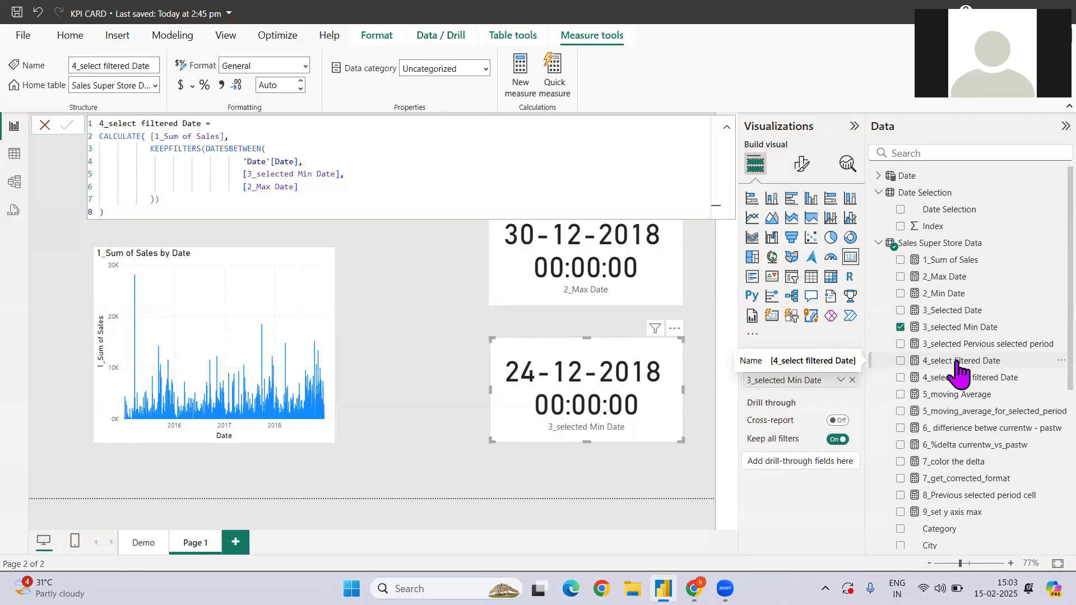
left_click_drag(239, 161, 312, 157)
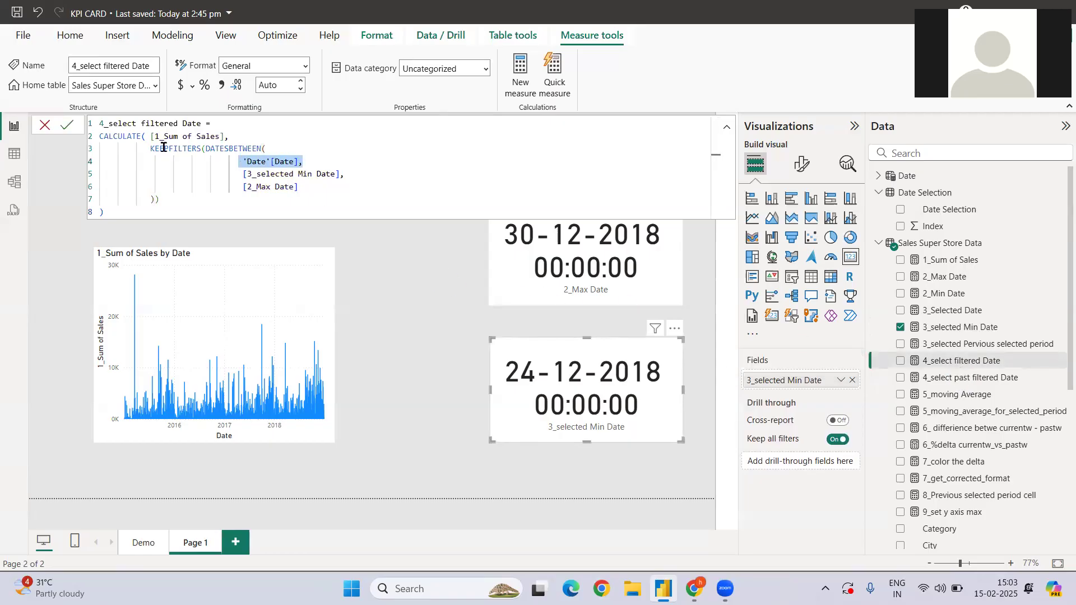
left_click_drag(150, 136, 231, 136)
left_click_drag(242, 175, 340, 174)
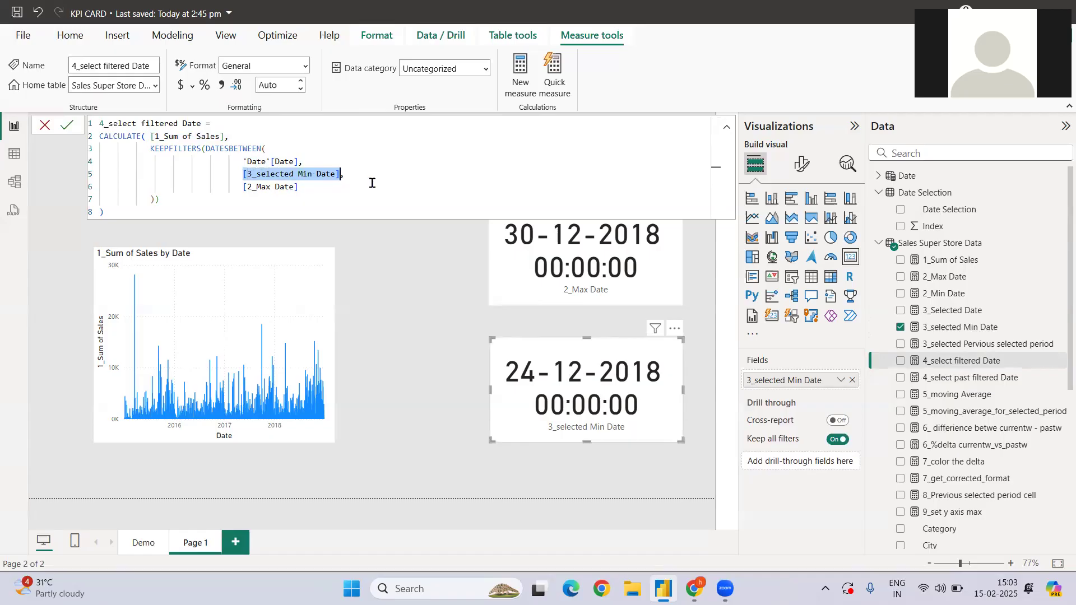
left_click_drag(303, 187, 238, 187)
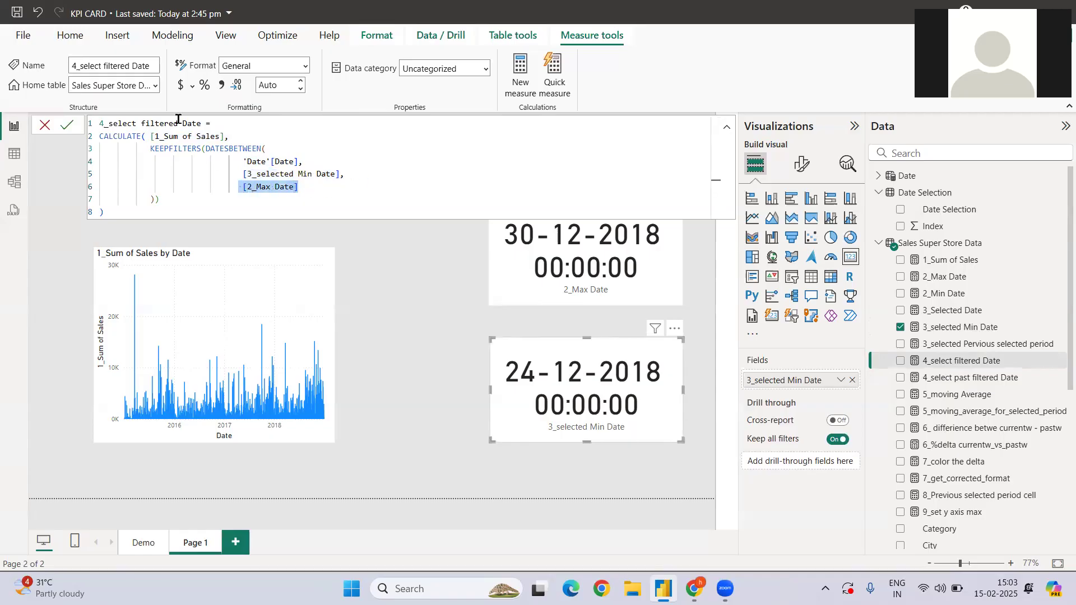
double_click(185, 136)
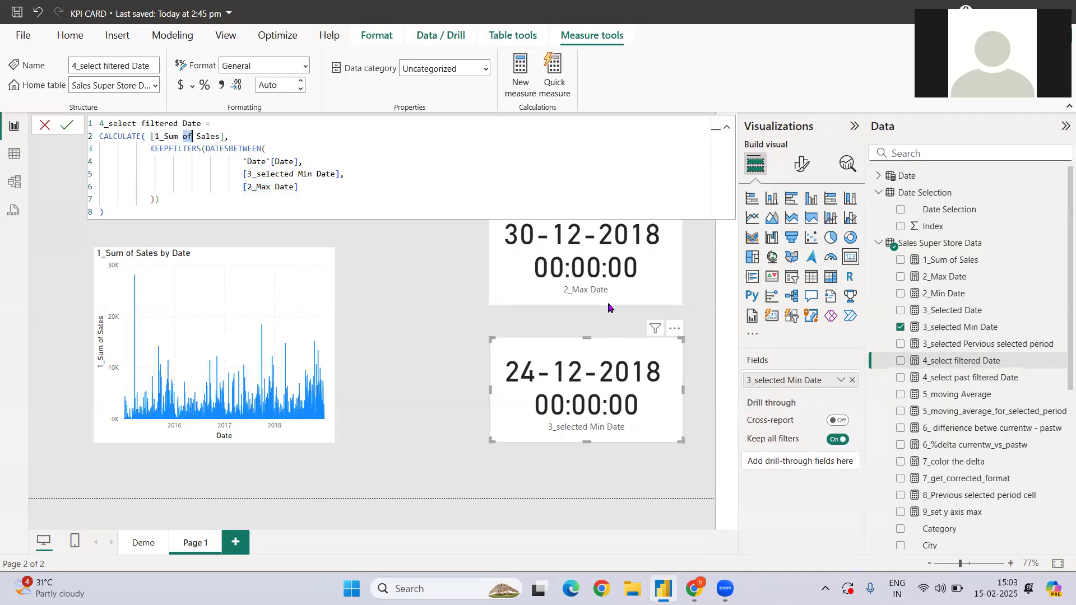
Step: Replace 3_selected Min Date with the 4_select filtered Date measure in the lower card
left_click(659, 374)
left_click(852, 379)
left_click(899, 362)
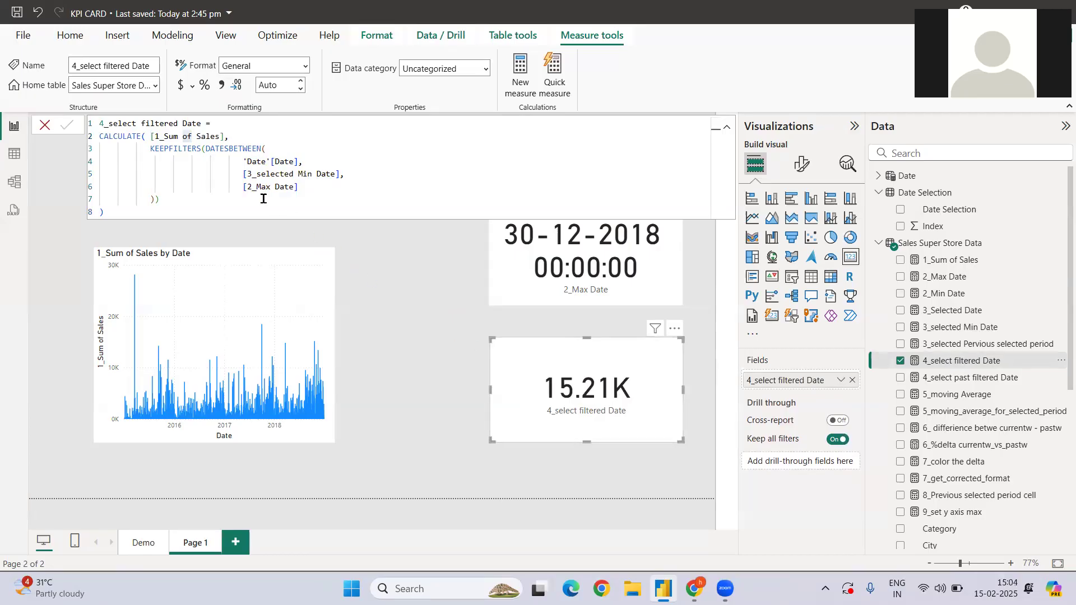
Step: Examine KEEPFILTERS, DATESBETWEEN and their 3_selected Min Date and 2_Max Date bounds in the 4_select filtered Date formula, and leave the formula
left_click(243, 175)
left_click_drag(242, 174, 330, 185)
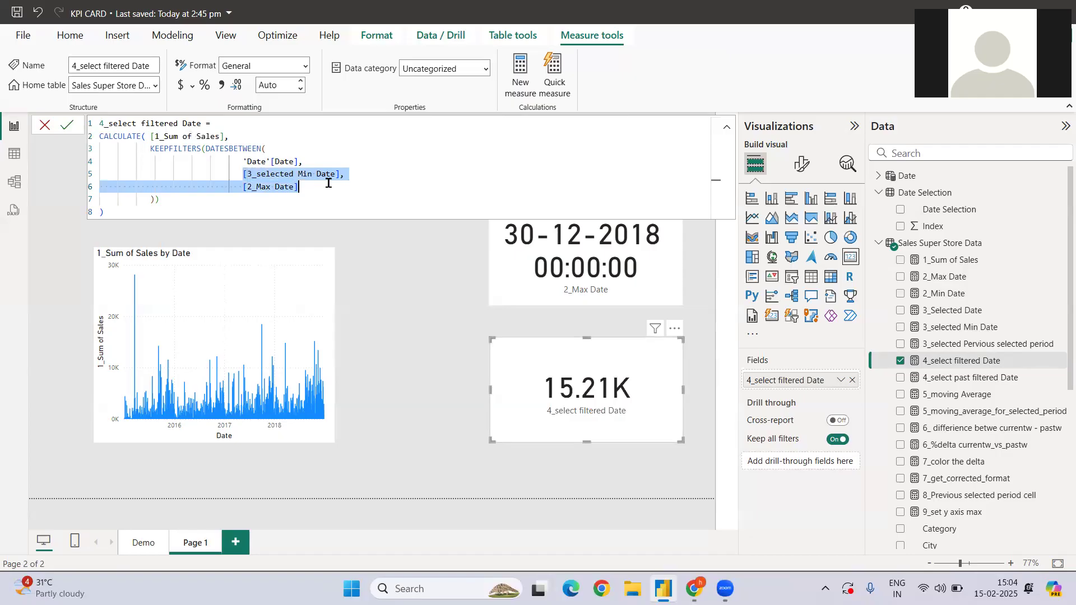
double_click(234, 148)
double_click(179, 147)
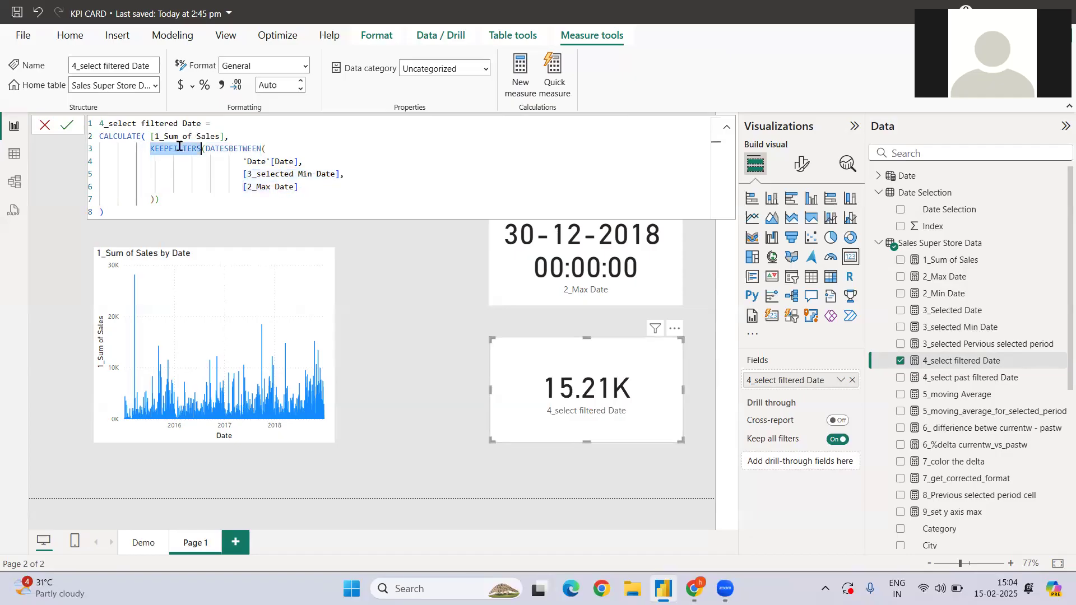
triple_click(242, 147)
left_click_drag(316, 191, 231, 174)
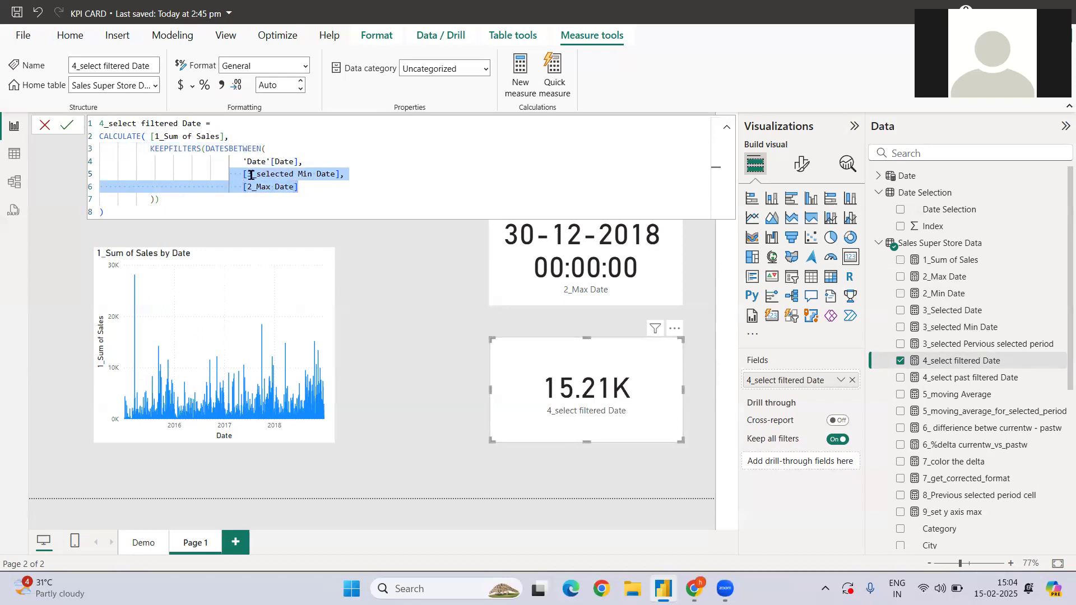
left_click(241, 174)
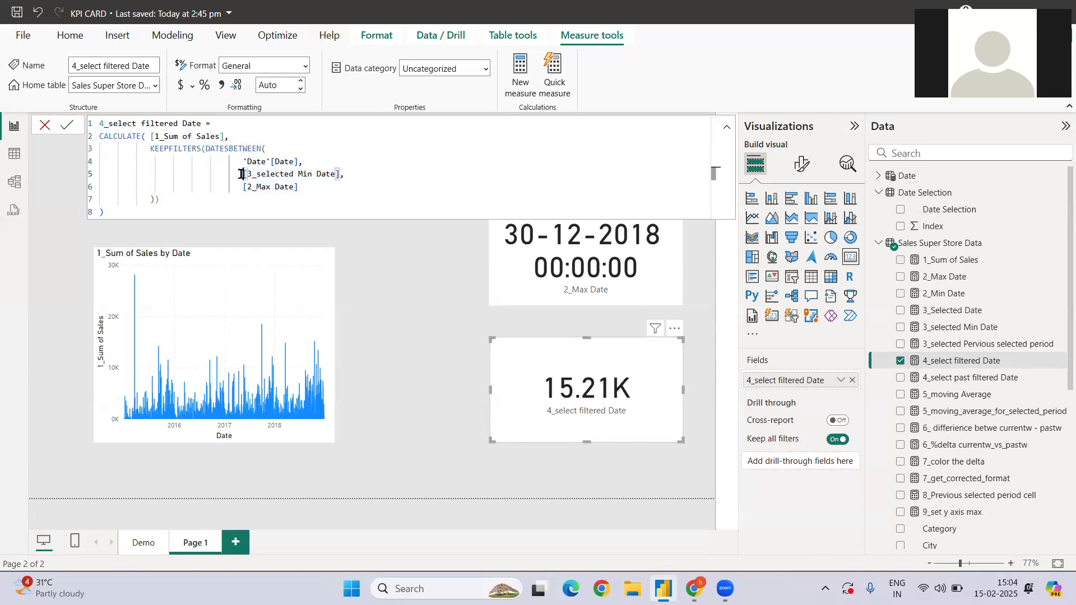
left_click_drag(300, 187, 236, 187)
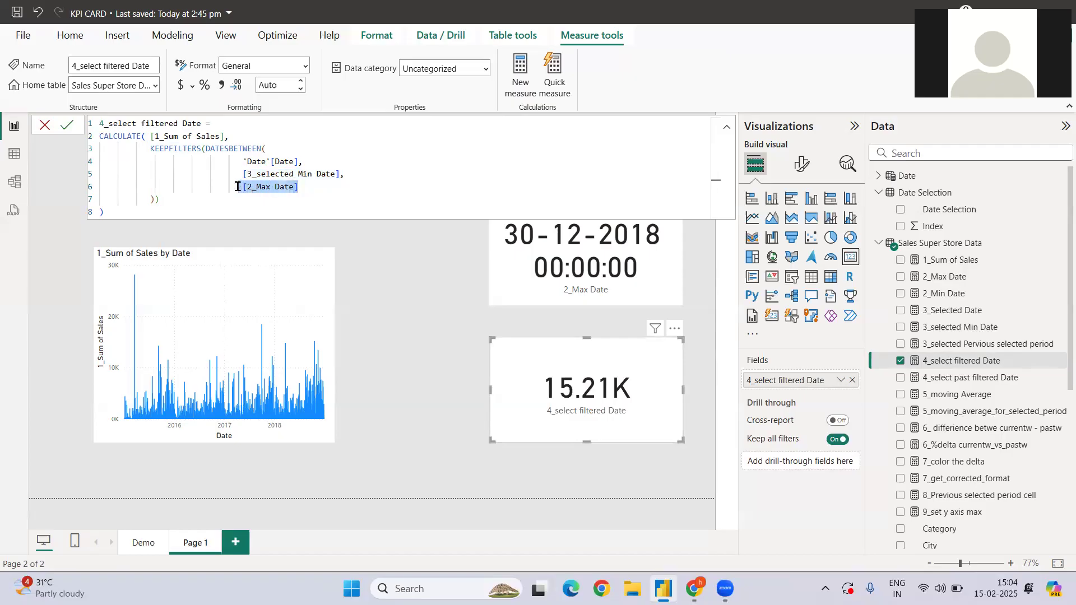
left_click(438, 319)
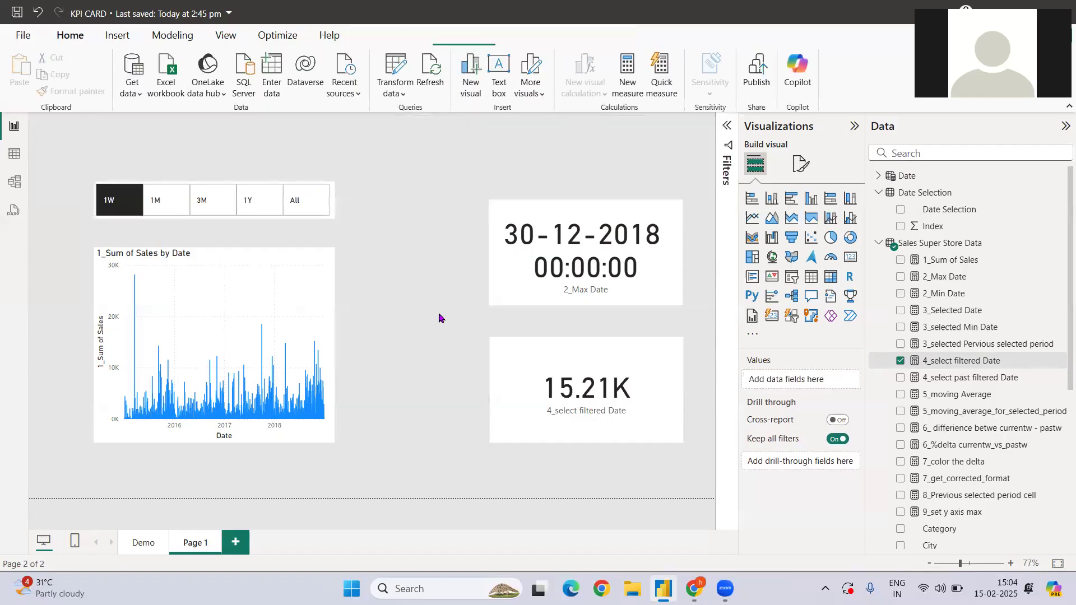
Step: Replace 1_Sum of Sales with 4_select filtered Date as the chart's column values, checking it with the slicer at 1M and 1W
left_click(168, 209)
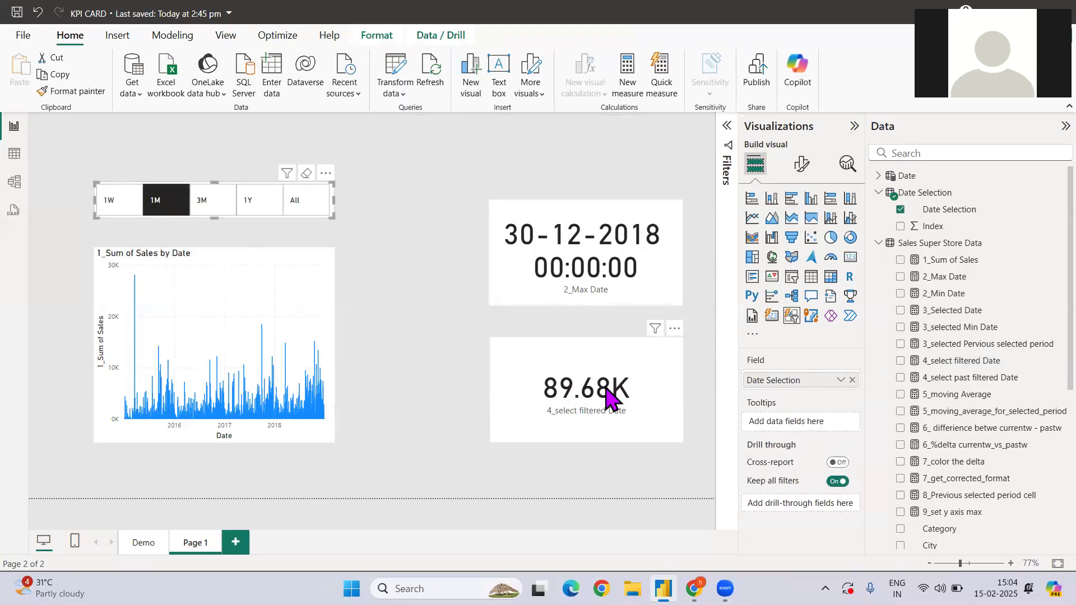
left_click(247, 277)
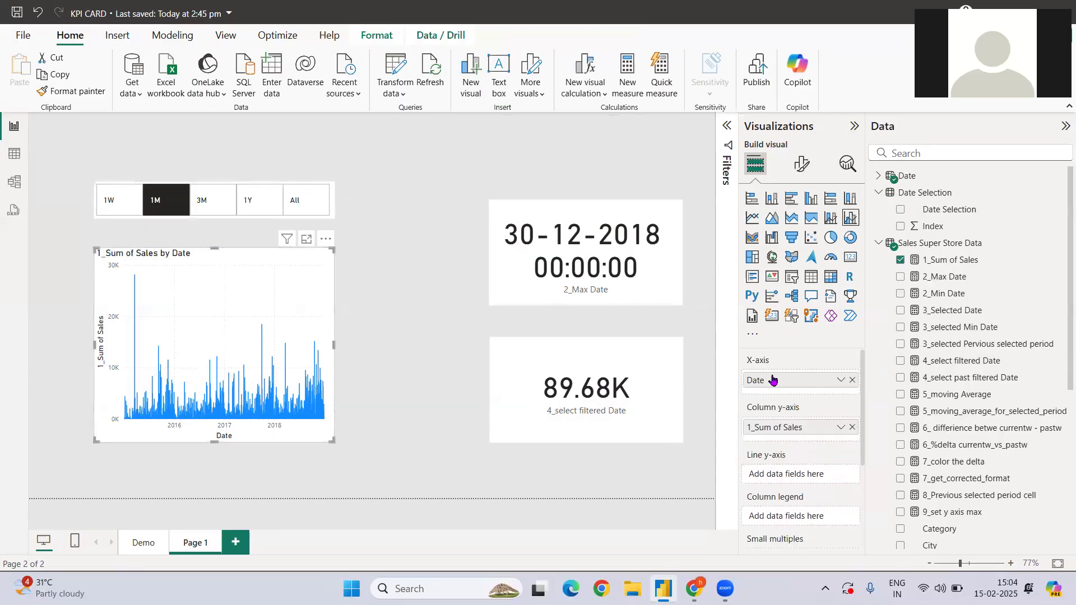
left_click(852, 428)
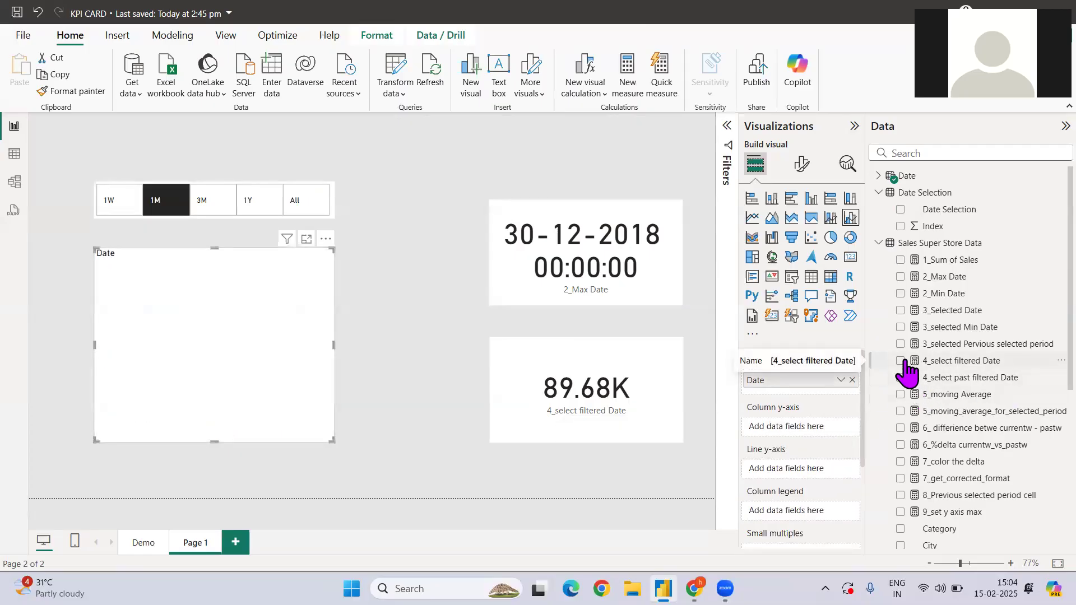
left_click(901, 361)
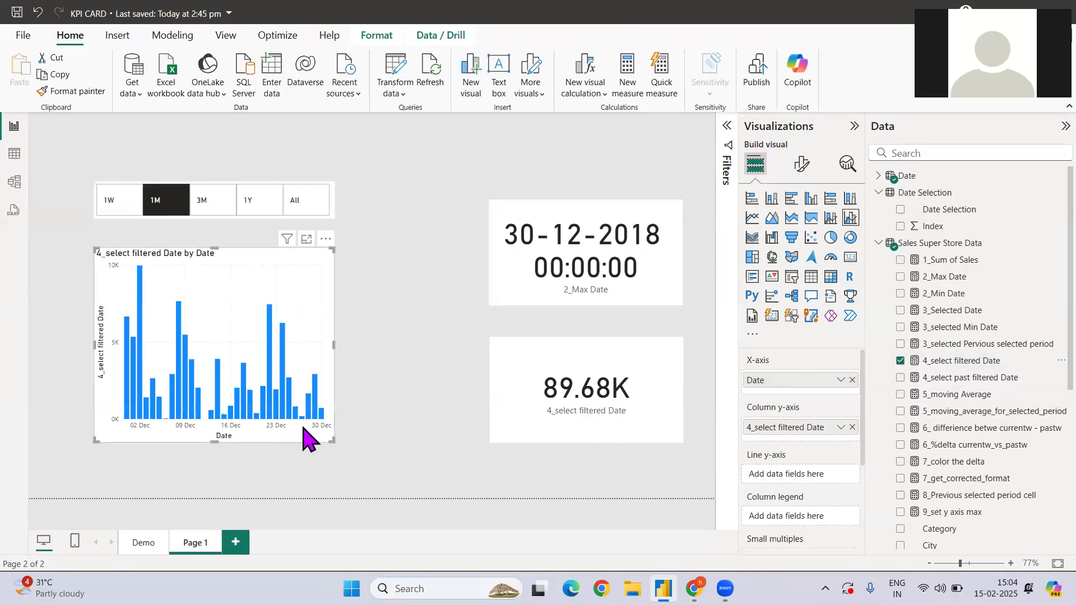
left_click(112, 216)
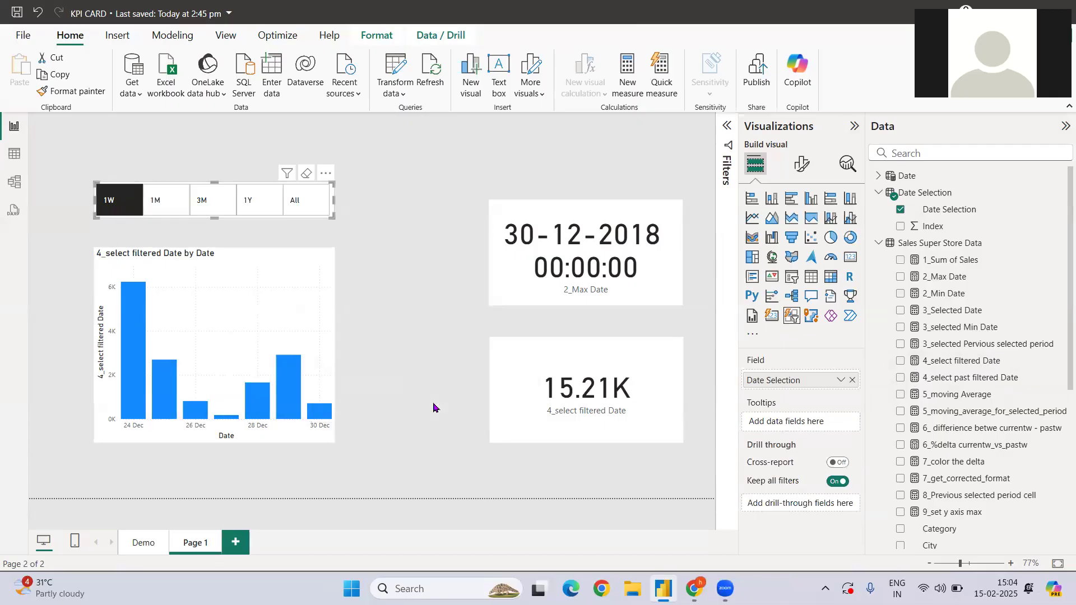
Step: Remove the +1 from the MaxDate variable in the 3_selected Min Date formula and apply the change
left_click(939, 311)
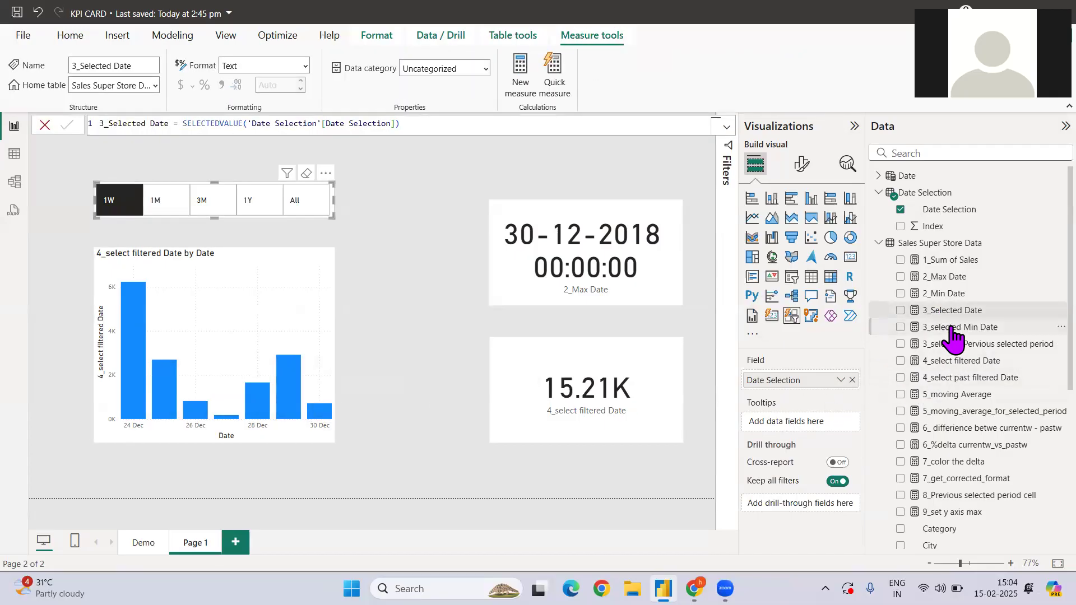
left_click(931, 328)
left_click(262, 136)
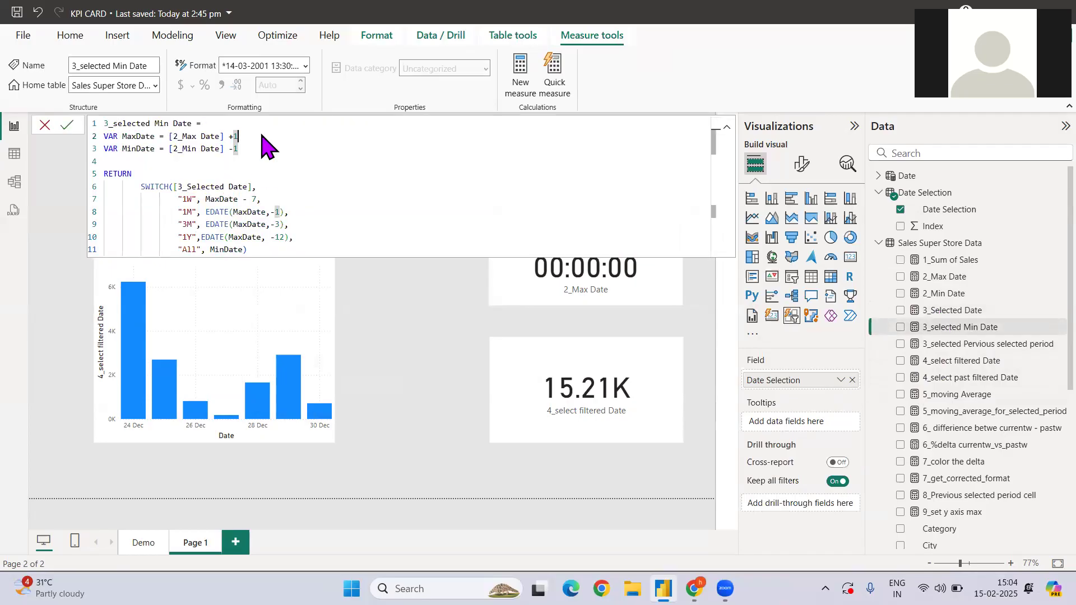
key("BackSpace")
key("BackSpace")
key("Return")
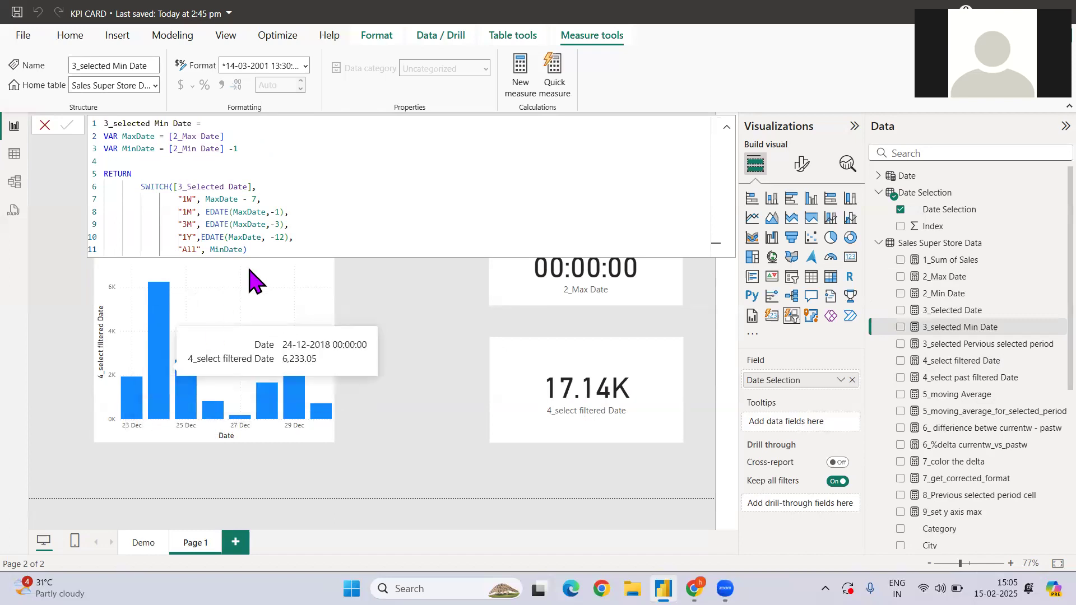
Step: Add + 1 back to [2_Max Date] in the MaxDate variable of the 3_selected Min Date formula and apply the change
left_click(247, 140)
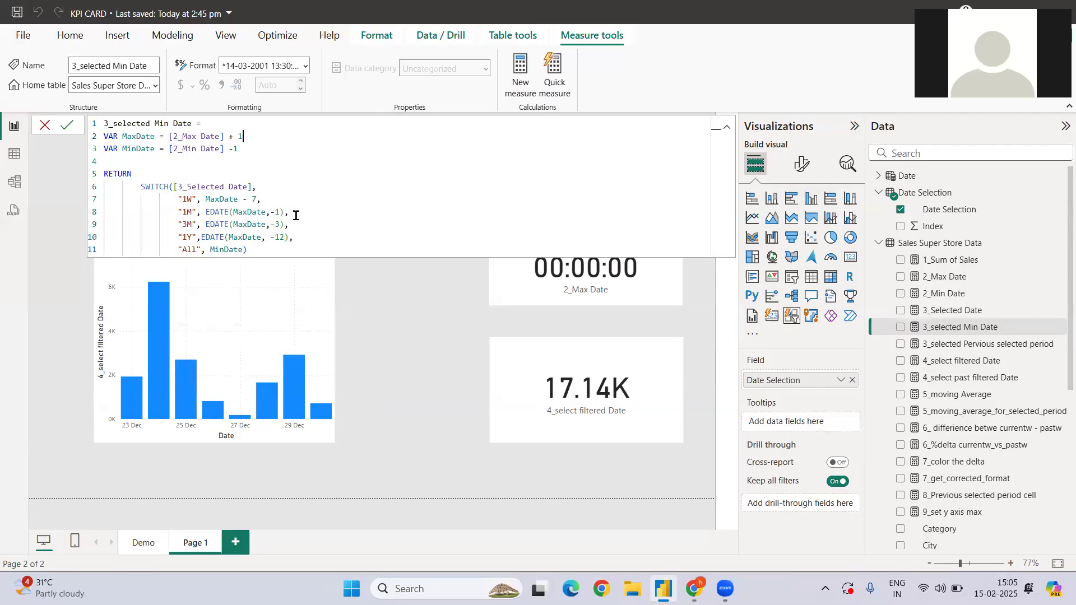
left_click_drag(290, 213, 194, 213)
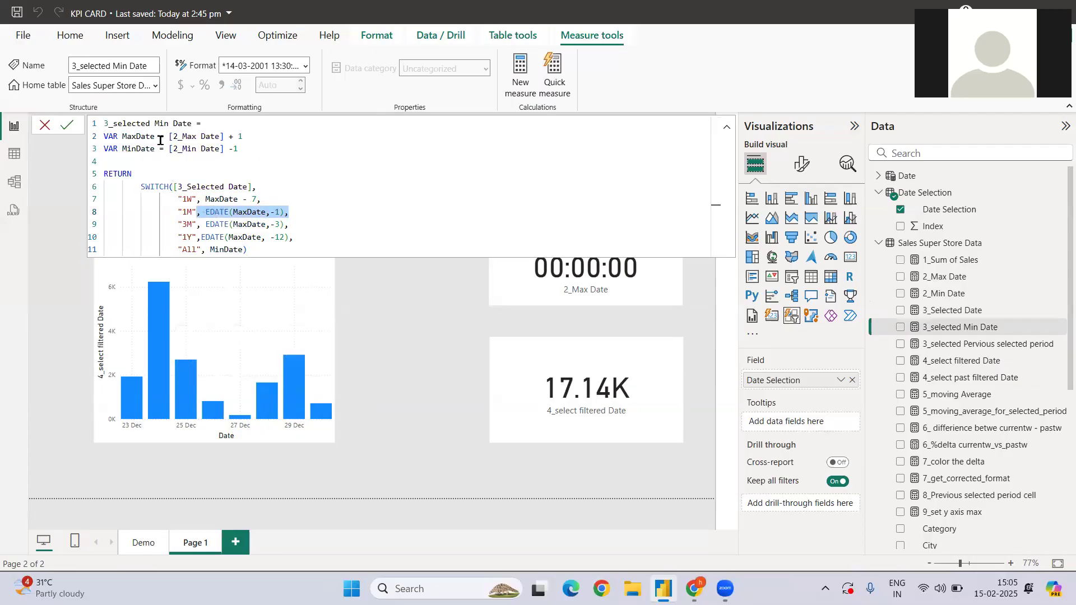
left_click_drag(165, 137, 263, 130)
left_click_drag(290, 225, 195, 211)
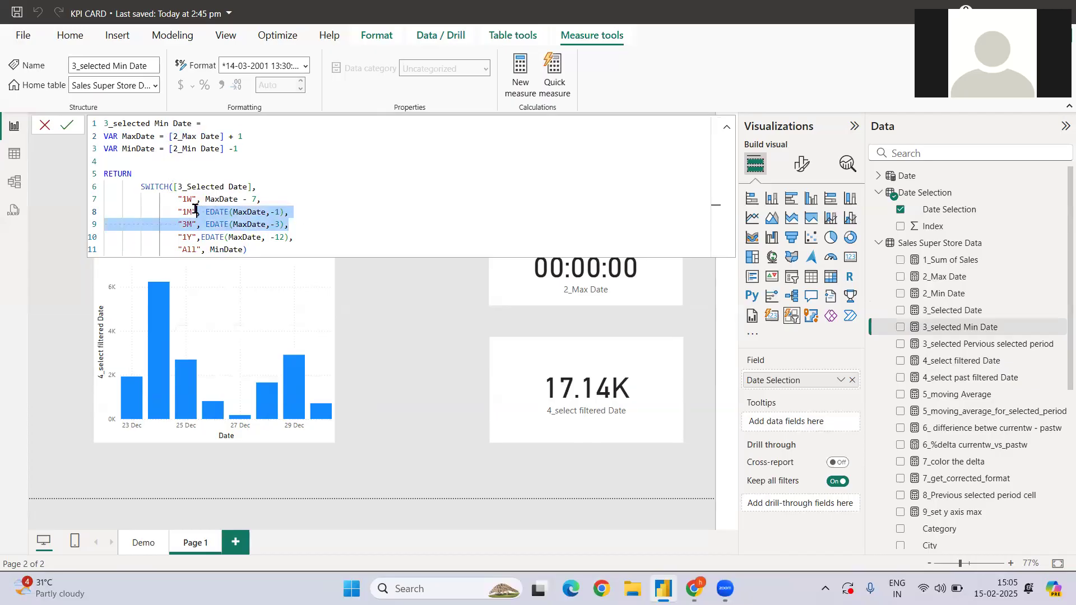
left_click(220, 218)
double_click(137, 138)
left_click_drag(264, 137, 221, 138)
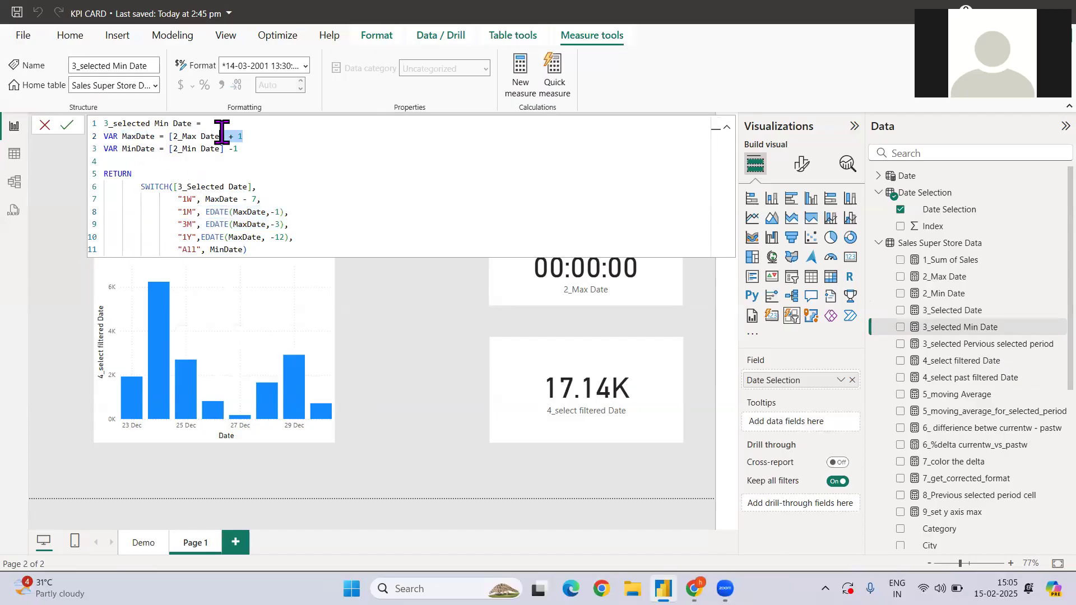
left_click(301, 180)
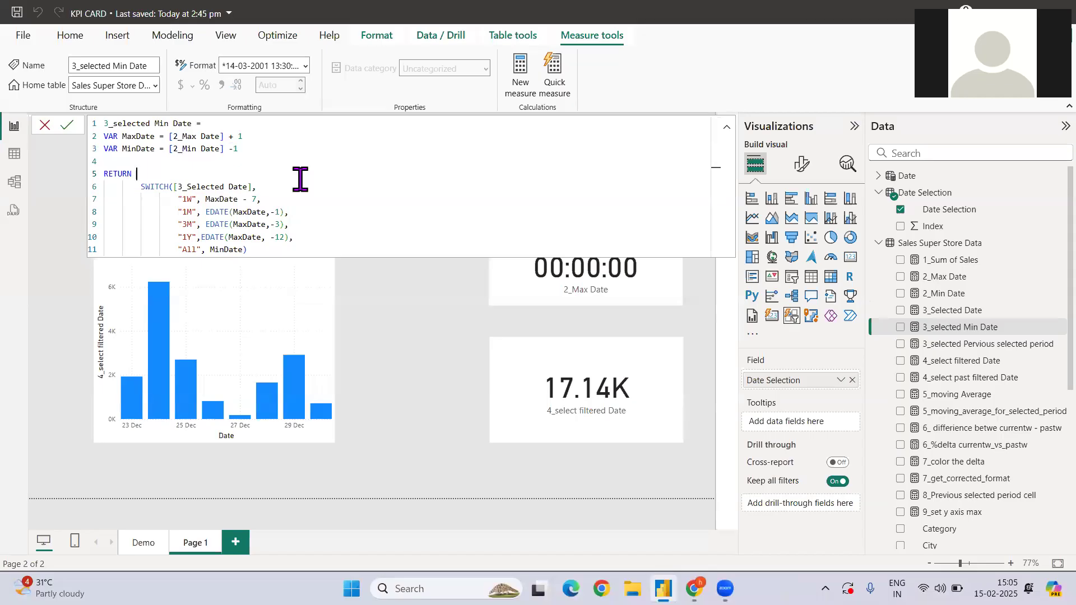
left_click_drag(250, 137, 228, 136)
left_click(238, 314)
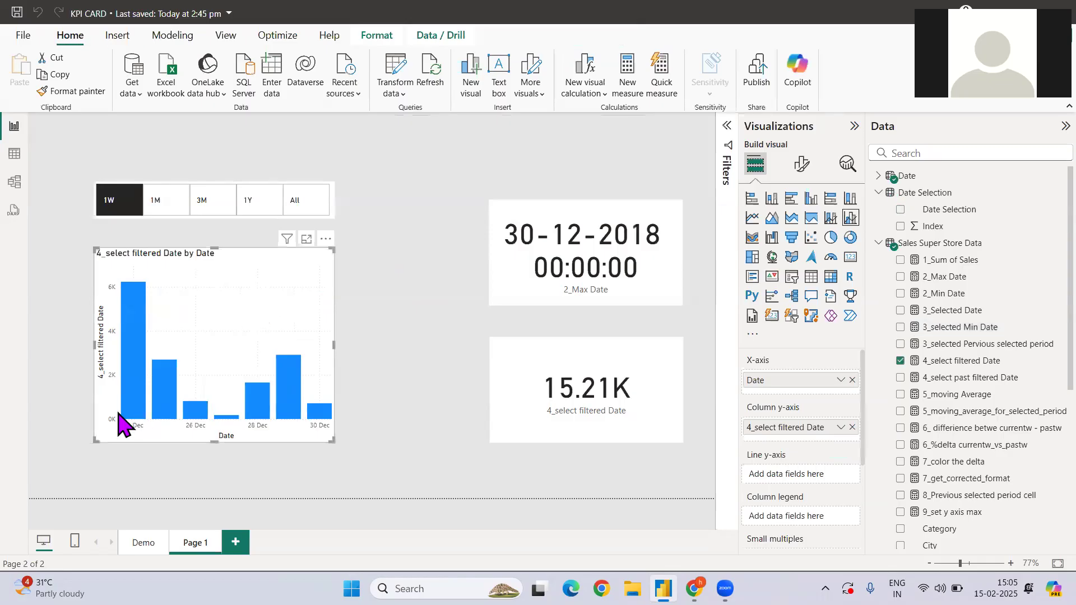
Step: Check the filtered sales chart with the period slicer at 1M and 3M, and return the slicer to 1W
left_click(165, 210)
left_click(201, 209)
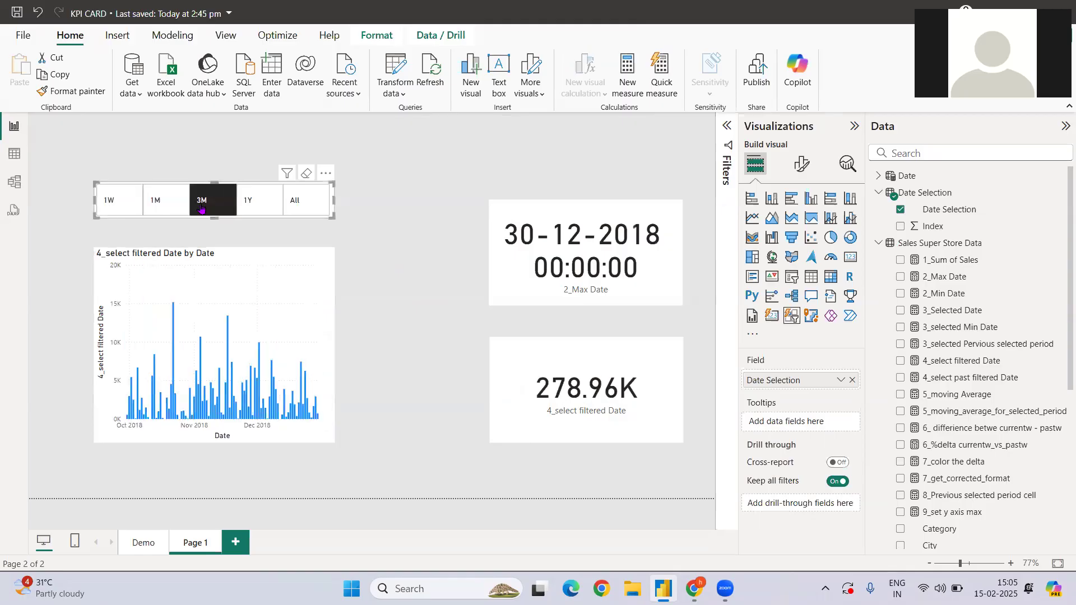
left_click(101, 206)
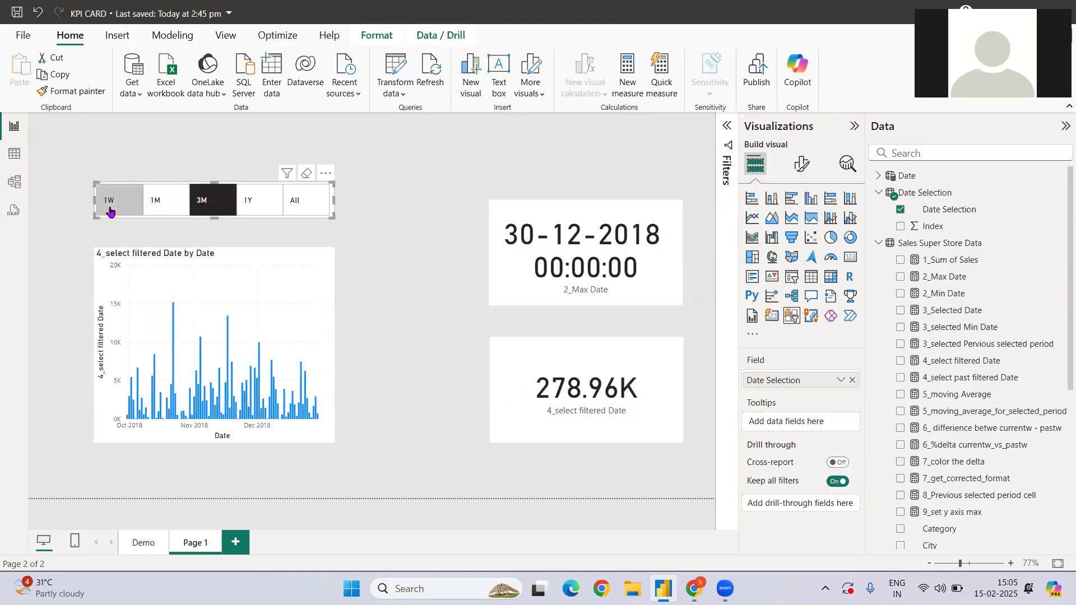
Step: Remove 2_Max Date from the upper card and 4_select filtered Date from the lower card
left_click(526, 274)
left_click(852, 379)
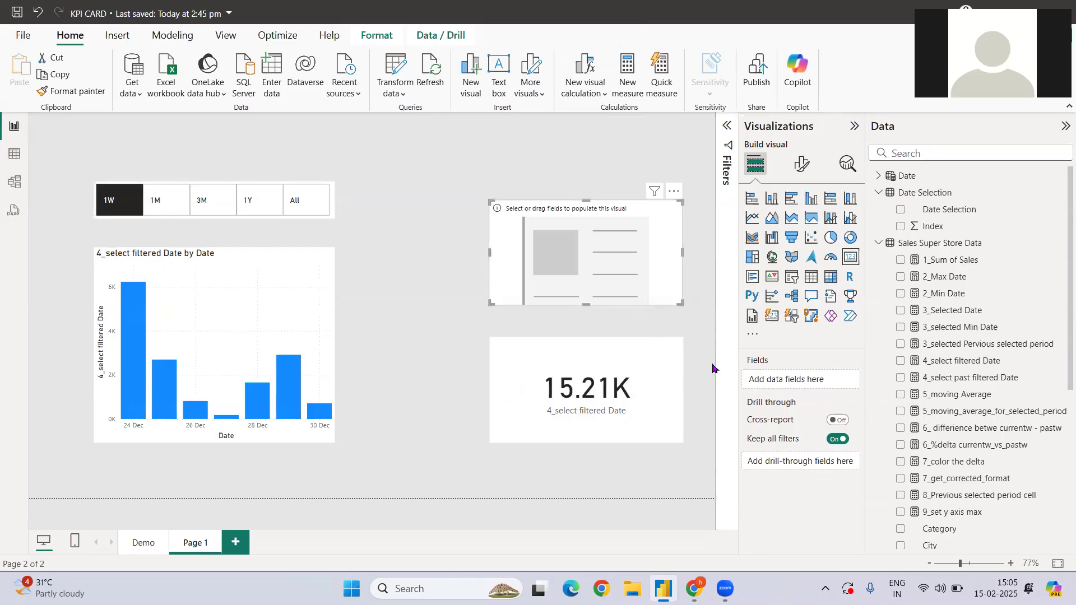
left_click(675, 370)
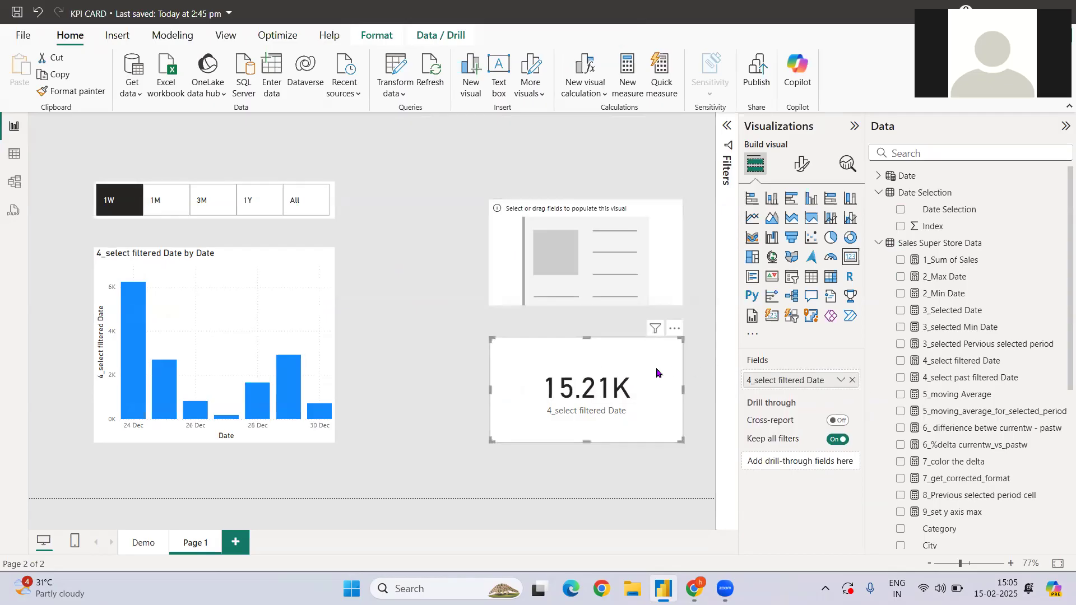
left_click(853, 380)
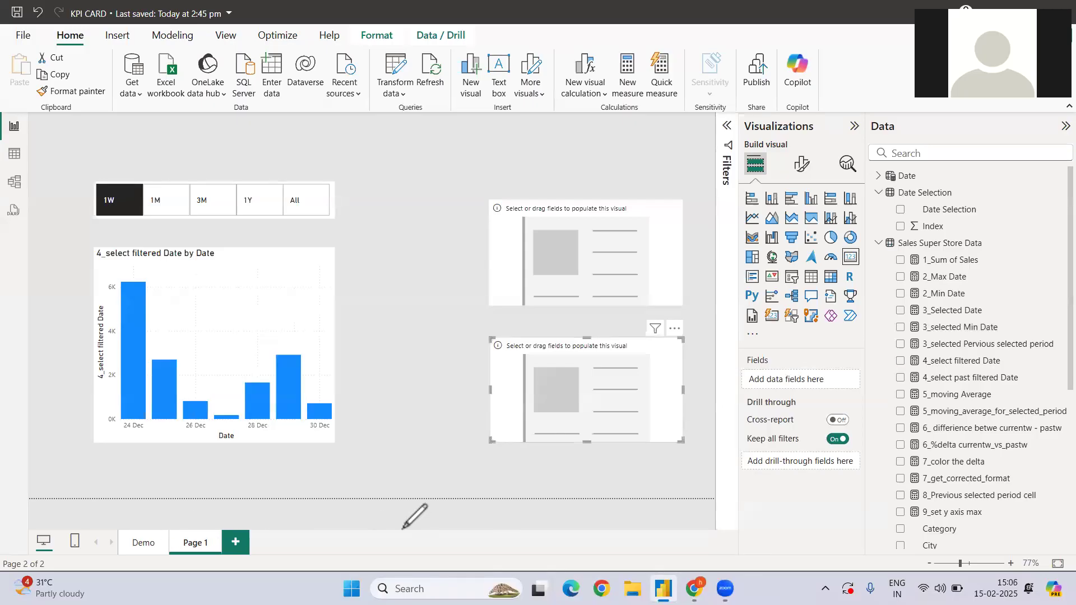
Step: Review the Total Sales card on the Demo page, and compare the 4_select filtered Date and 4_select past filtered Date formulas from Page 1
left_click(140, 543)
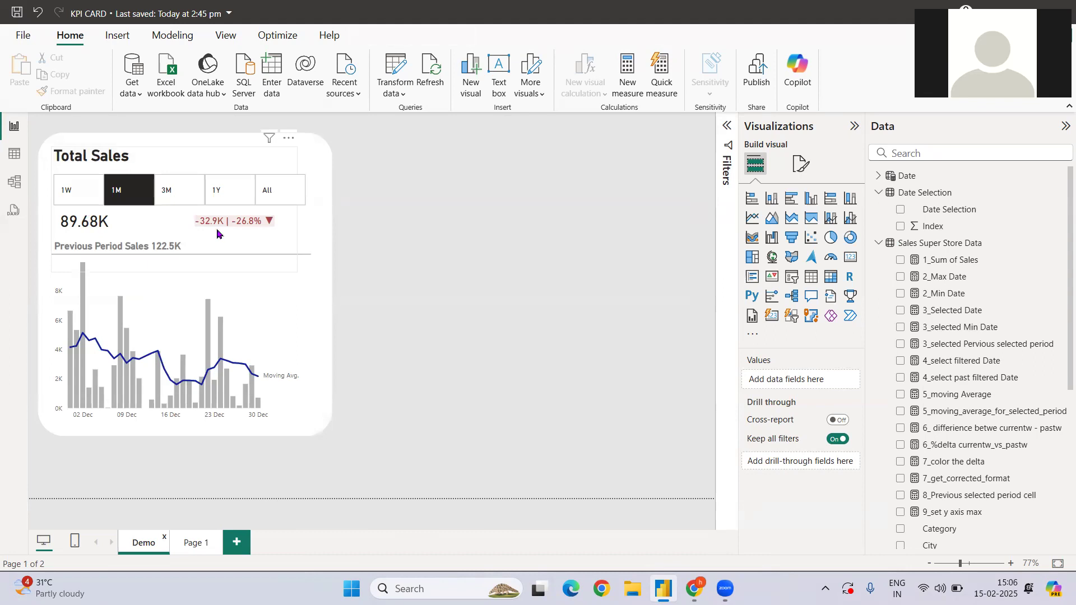
left_click(197, 544)
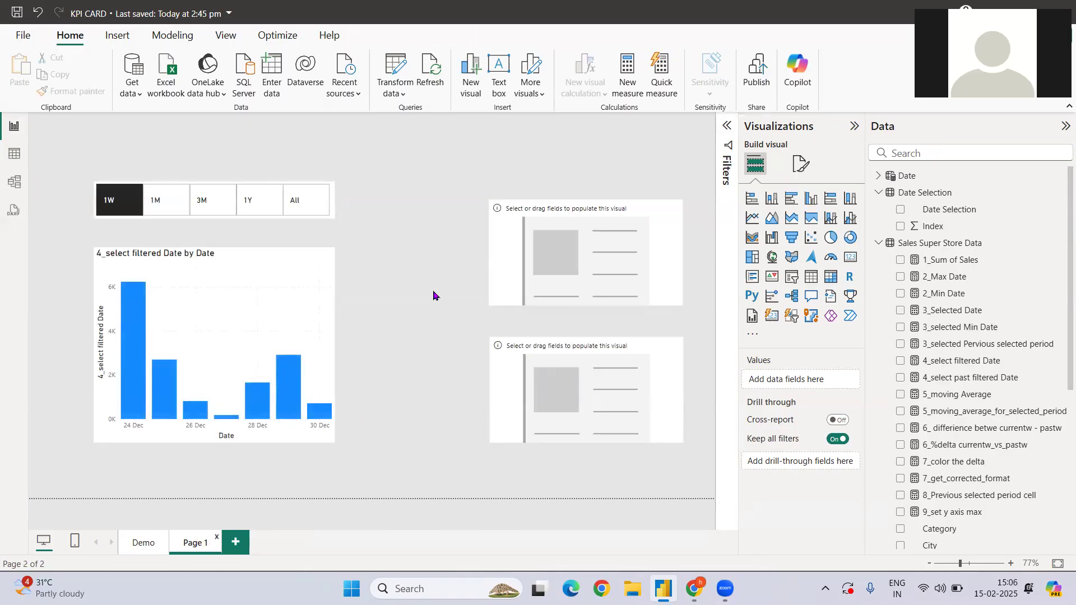
left_click(941, 362)
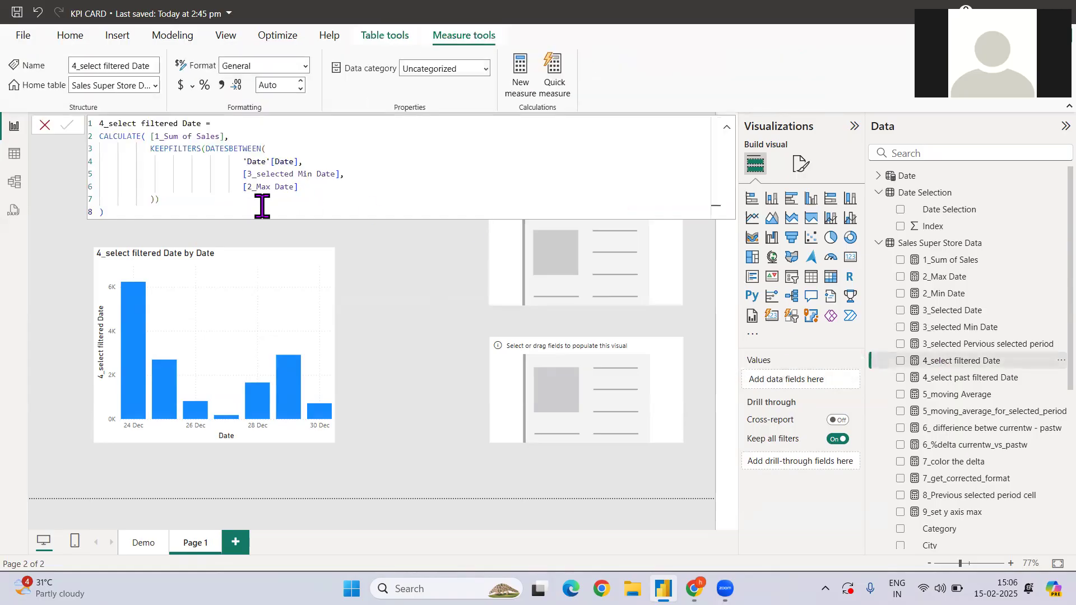
left_click_drag(211, 211, 89, 122)
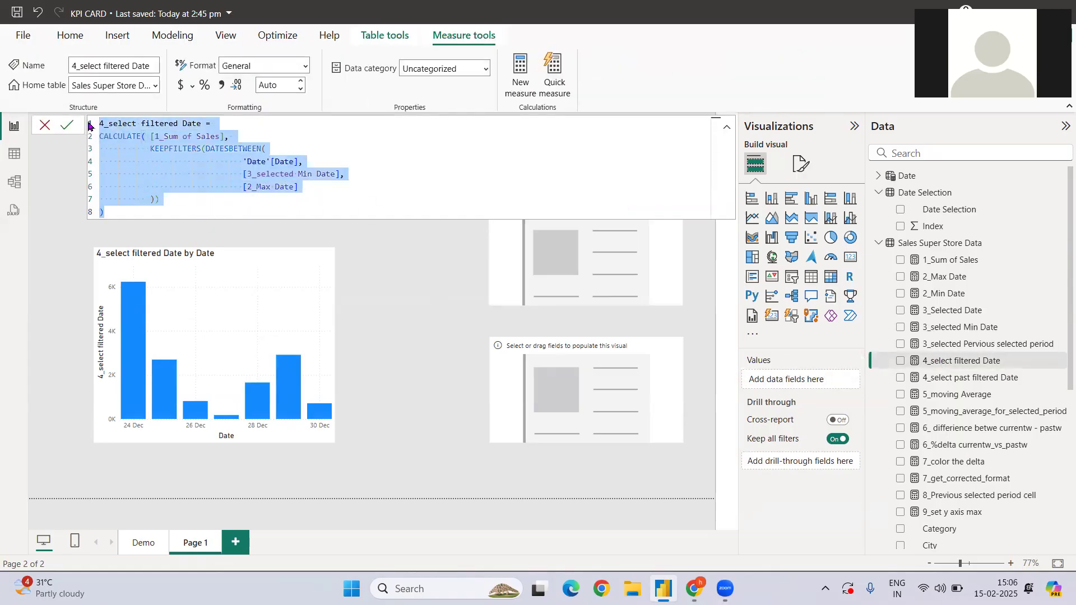
left_click(962, 380)
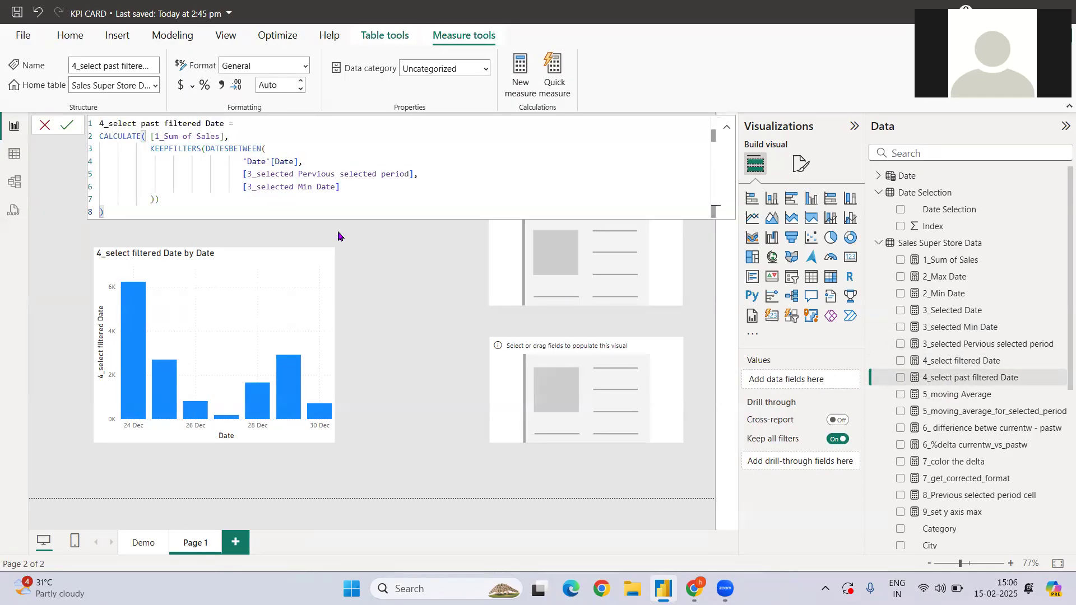
Step: Examine the MaxDate and MinDate variables in the 3_selected Pervious selected period formula
left_click(945, 344)
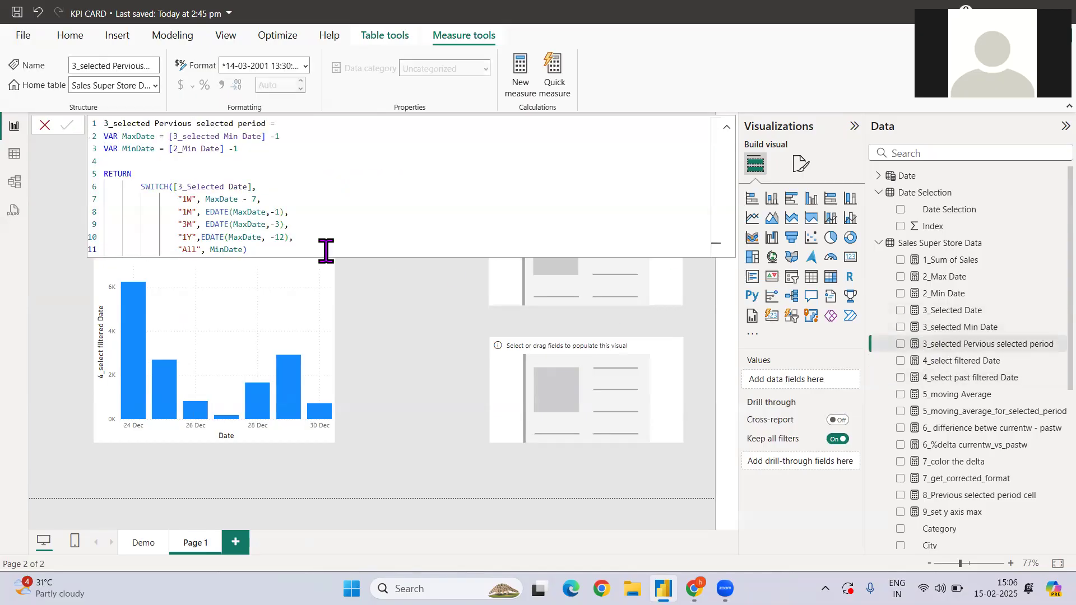
left_click(266, 249)
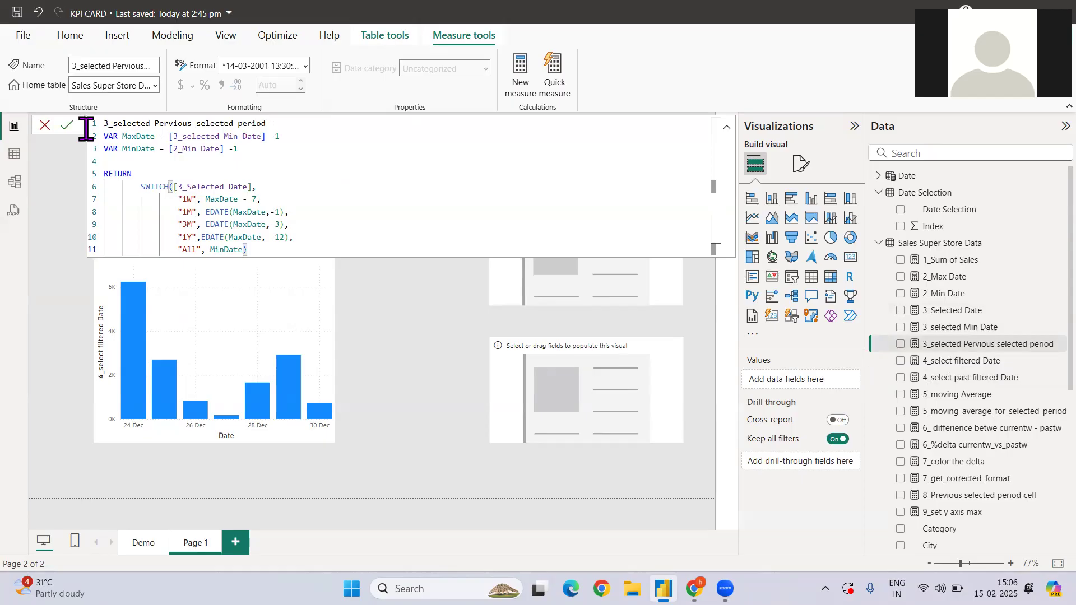
key("ctrl+a")
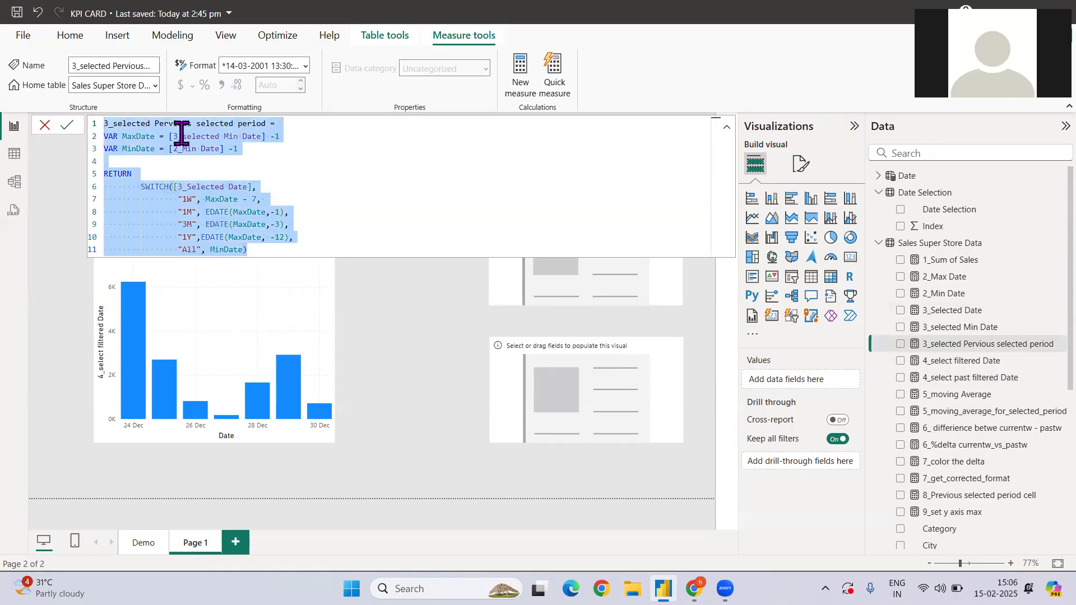
double_click(181, 136)
double_click(235, 137)
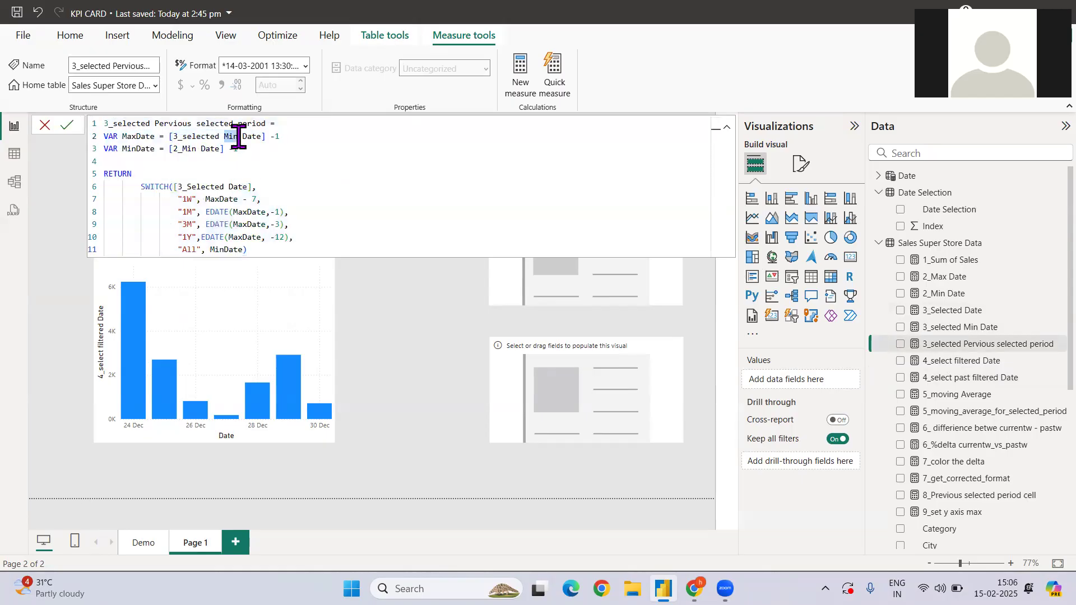
double_click(248, 137)
left_click_drag(169, 136, 267, 137)
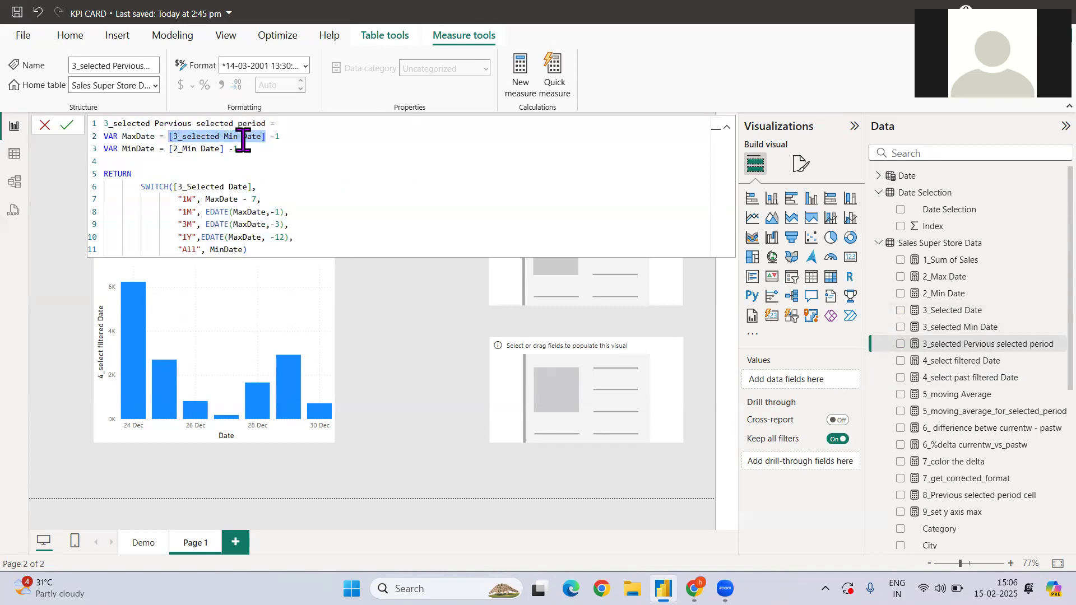
left_click_drag(165, 149, 242, 149)
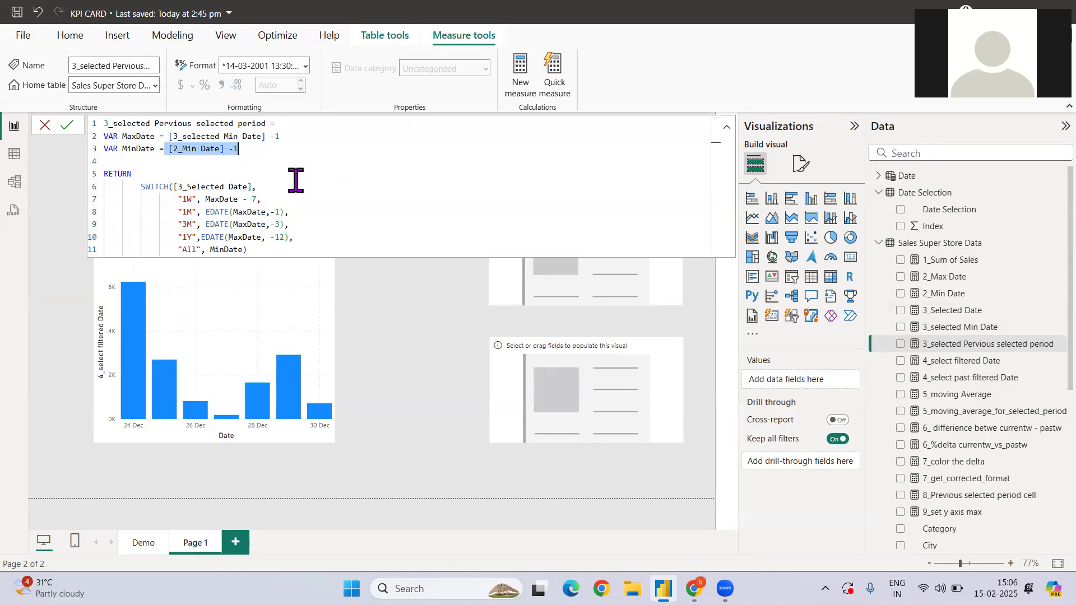
Step: Examine how the 1W and 1M cases of the 3_selected Pervious selected period formula count back from 3_selected Min Date
left_click(168, 136)
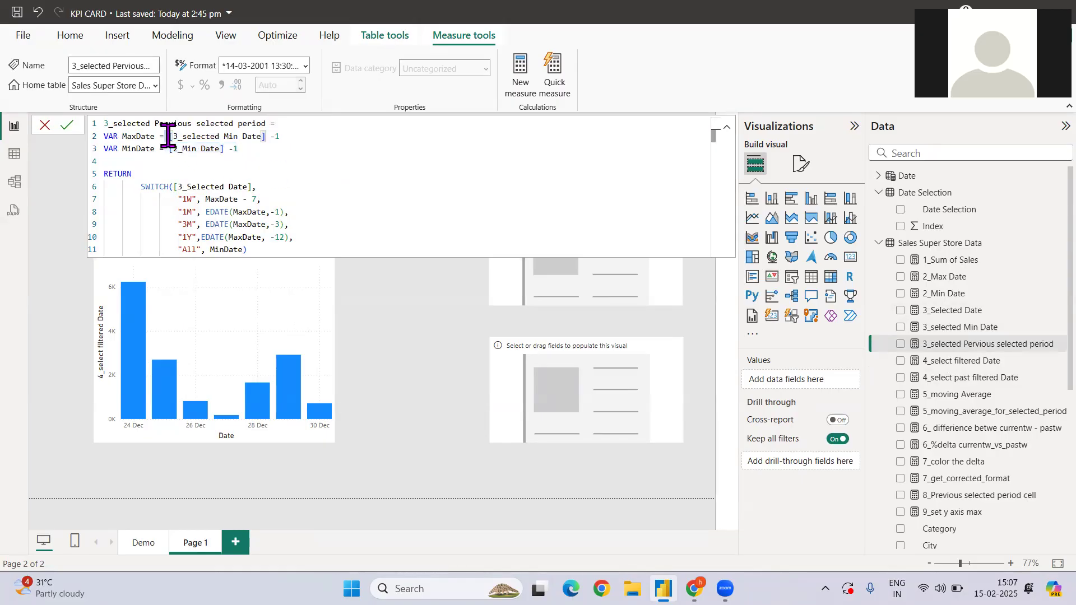
left_click_drag(270, 137, 167, 136)
left_click_drag(264, 199, 173, 199)
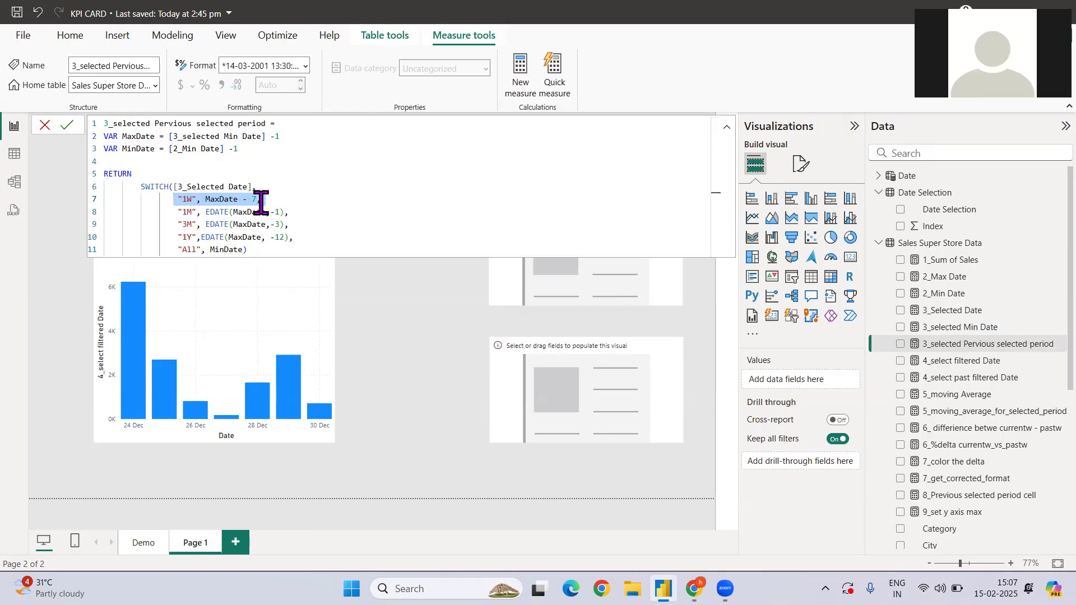
left_click_drag(291, 214, 173, 216)
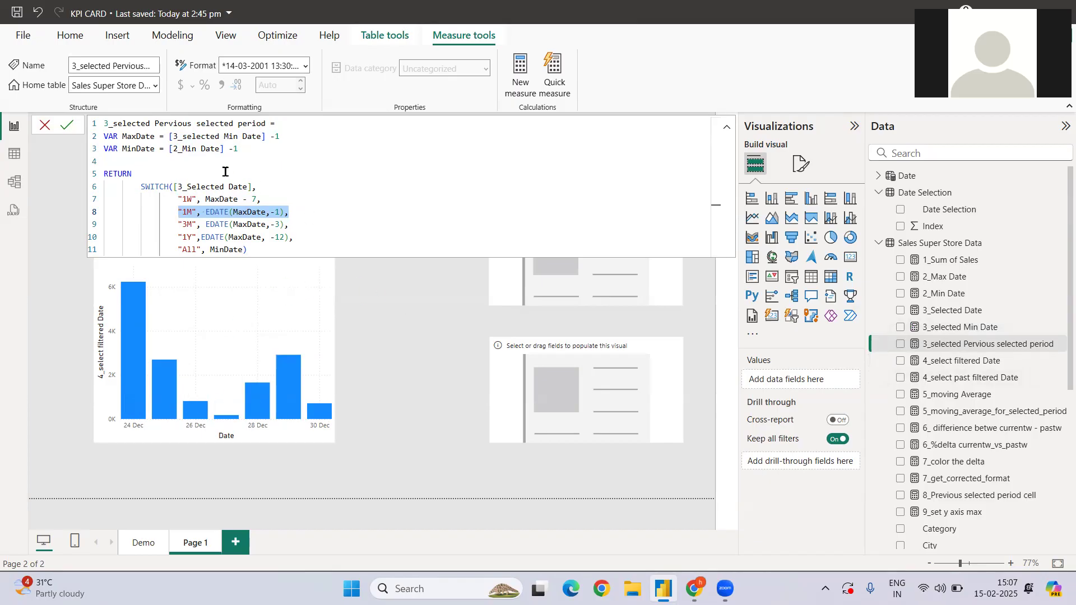
left_click(167, 136)
left_click_drag(168, 136, 266, 136)
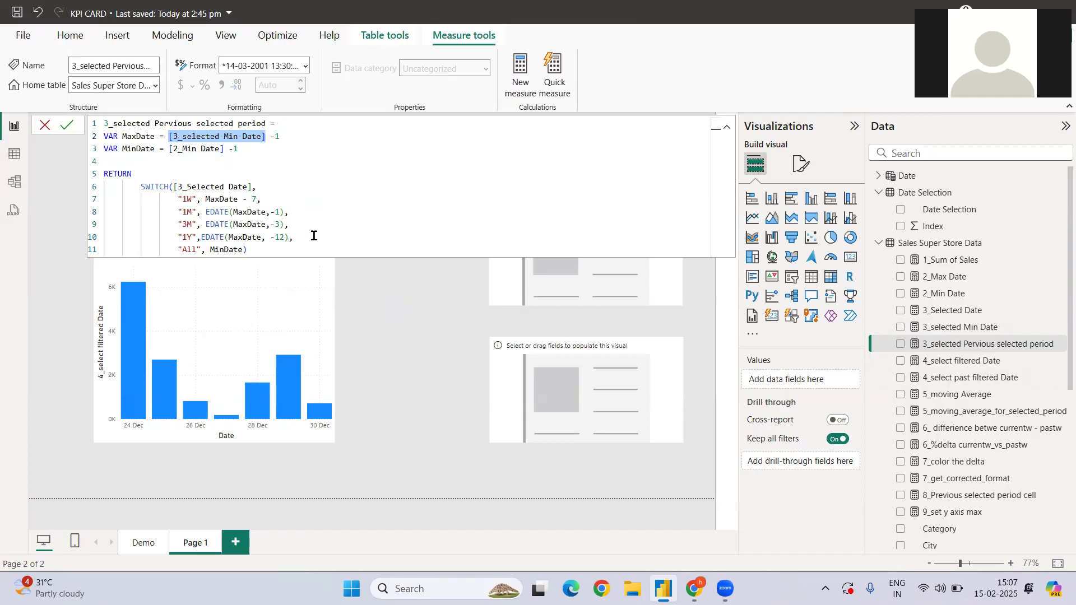
left_click(266, 123)
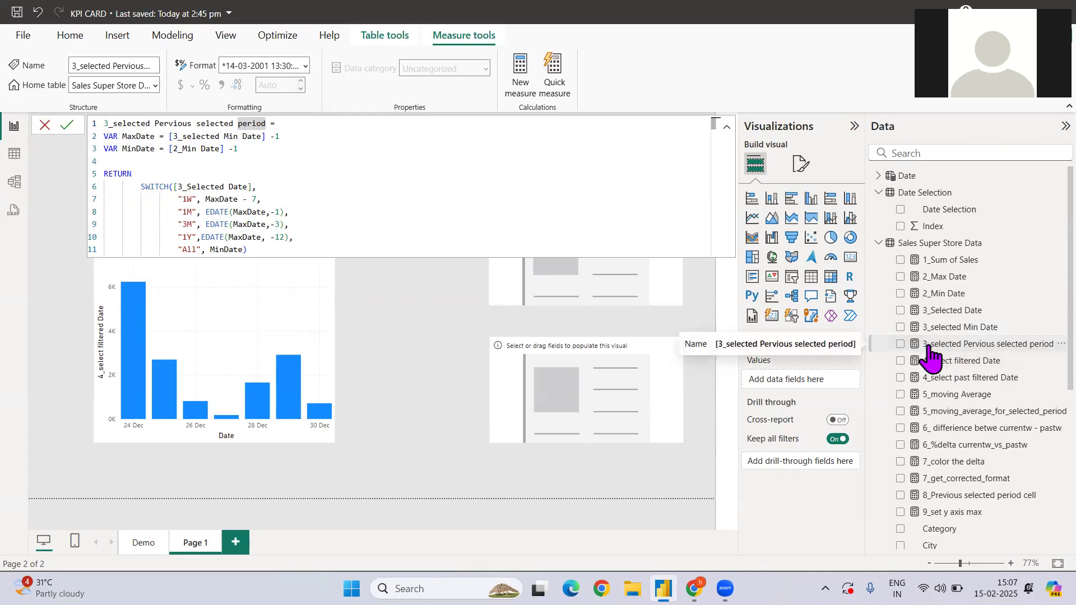
Step: Leave the formula and show the 3_selected Pervious selected period measure in the upper card
left_click(454, 319)
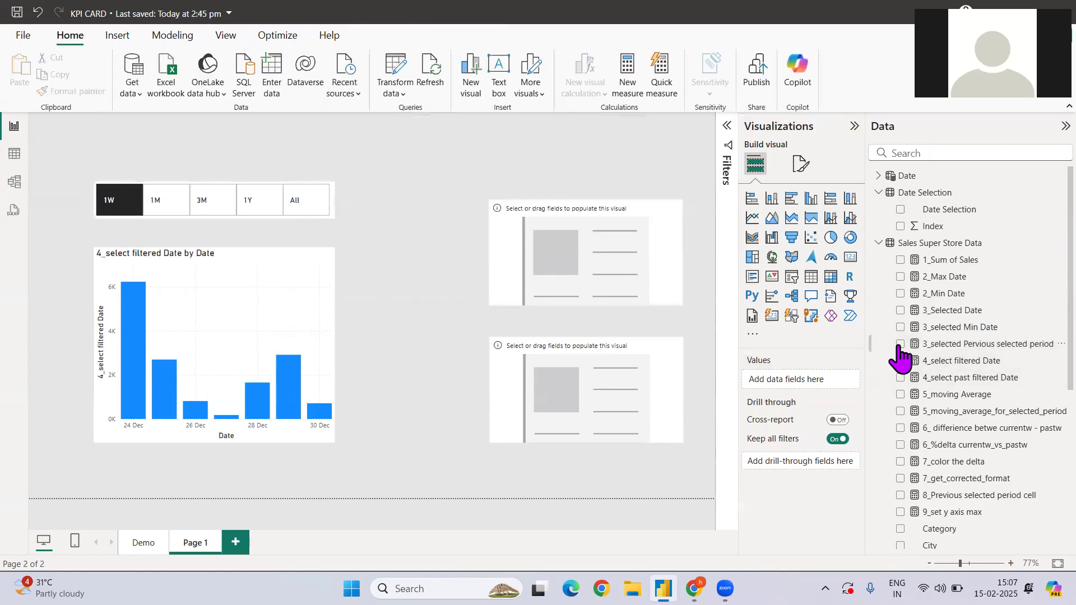
left_click(591, 263)
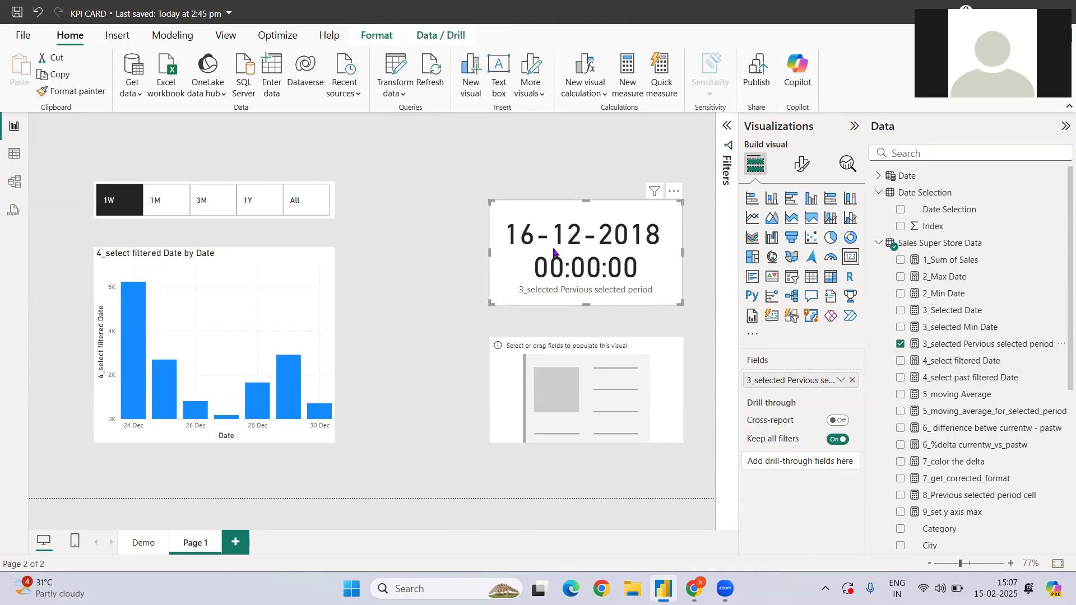
Step: Show 3_selected Min Date in the lower card to check the period's boundary date, and clear the card
left_click(567, 403)
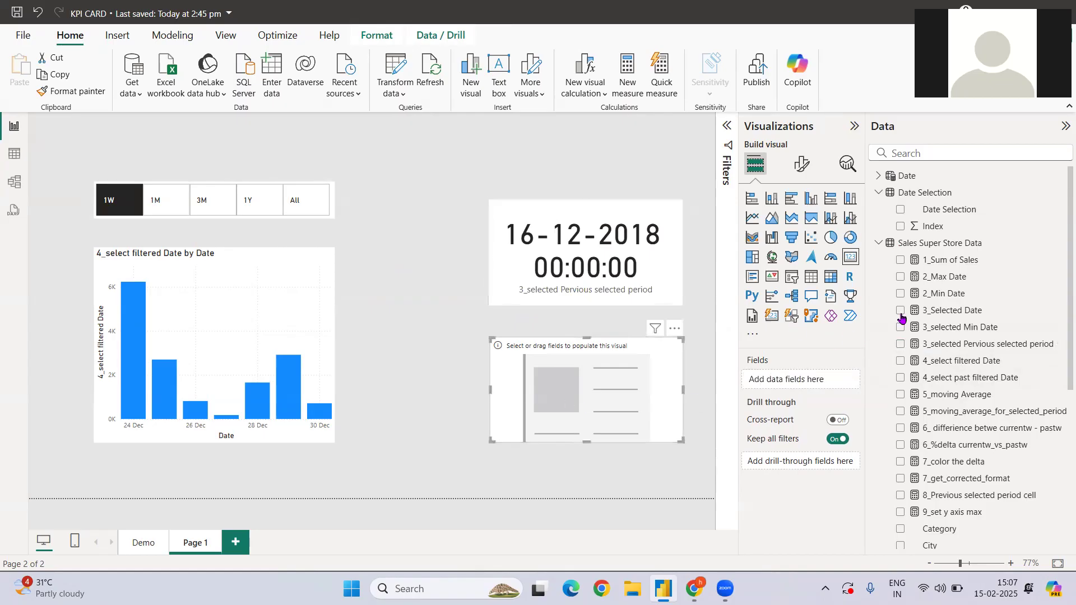
left_click(901, 309)
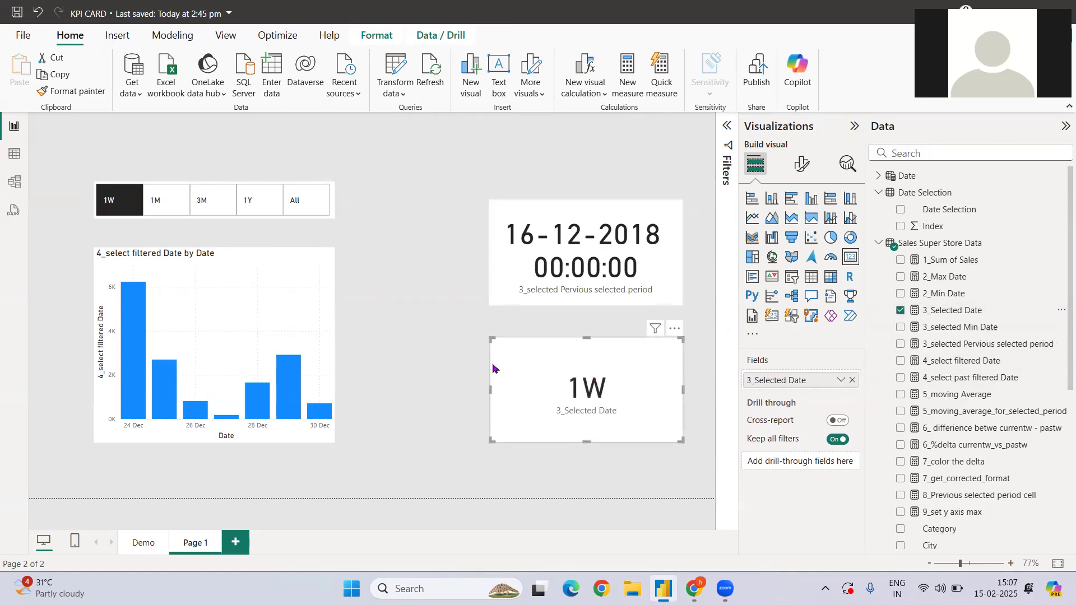
left_click(900, 310)
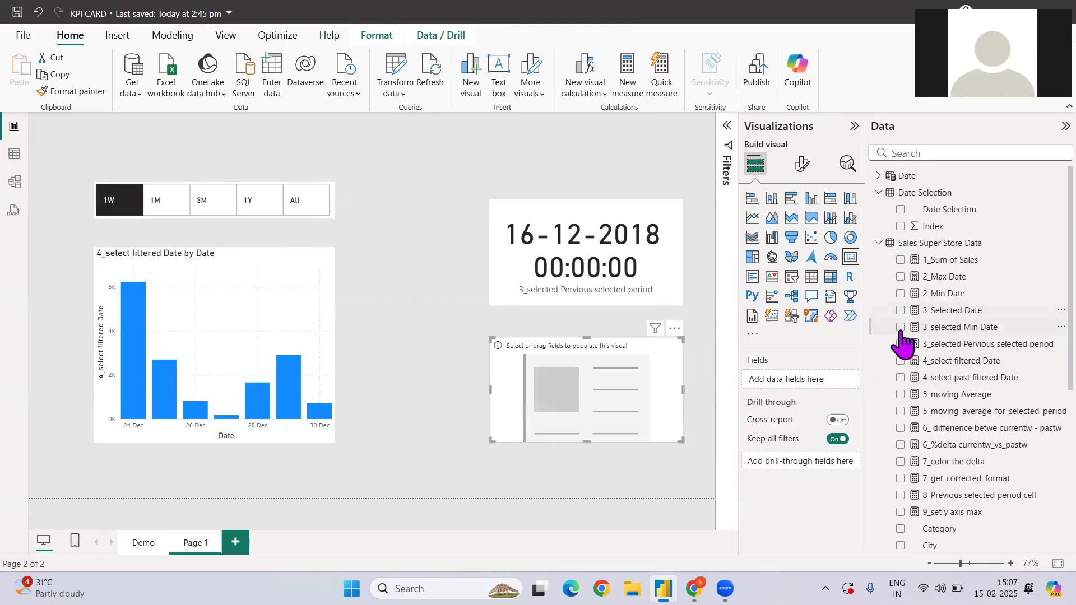
left_click(901, 327)
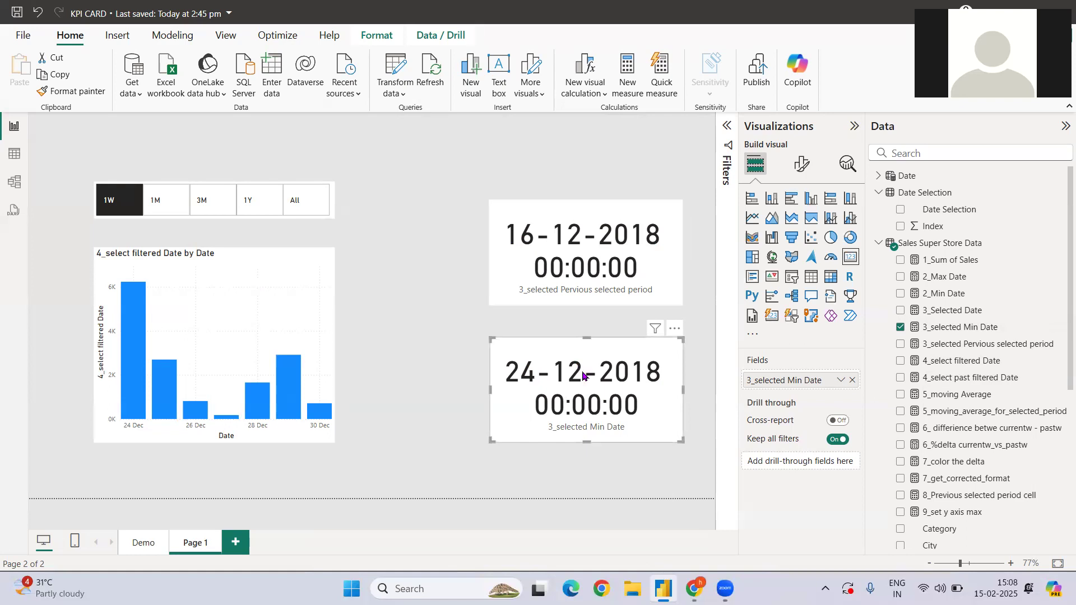
left_click(852, 381)
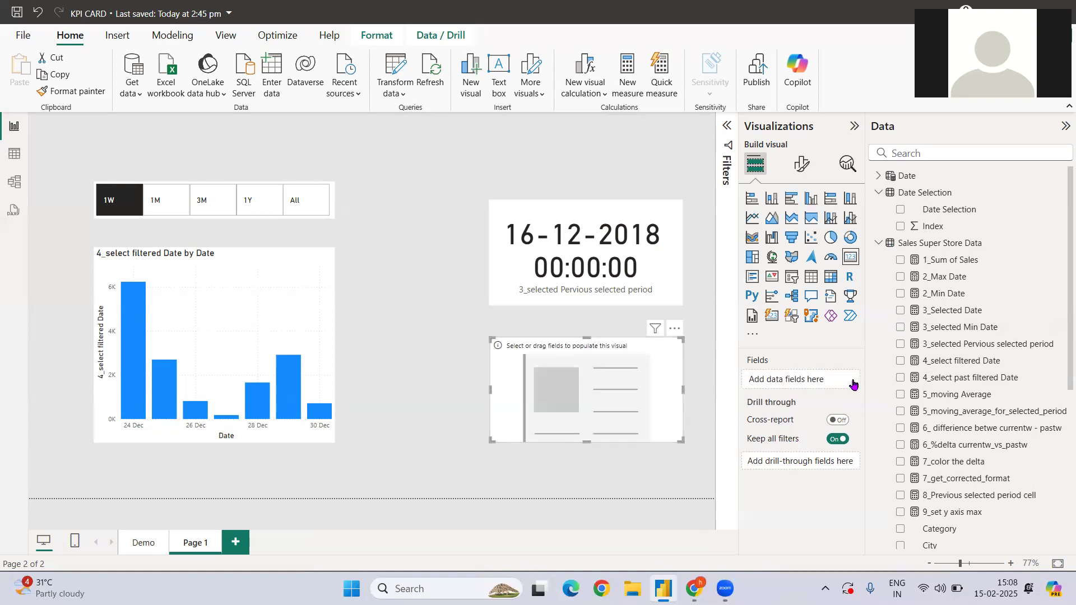
Step: Examine how the 4_select past filtered Date formula sums sales between 3_selected Pervious selected period and 3_selected Min Date
left_click(950, 378)
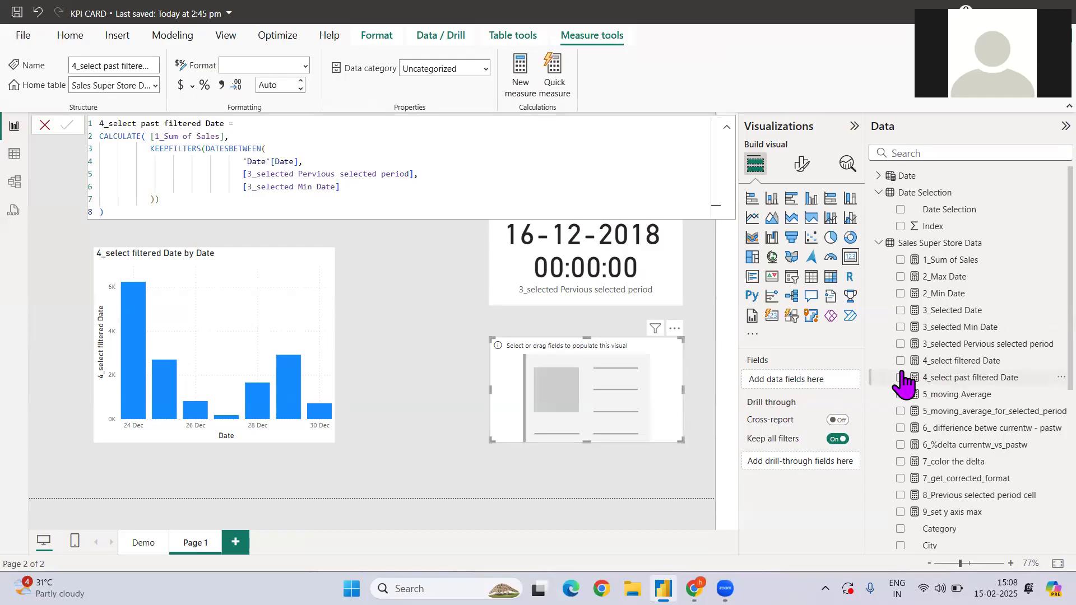
left_click_drag(150, 135, 228, 136)
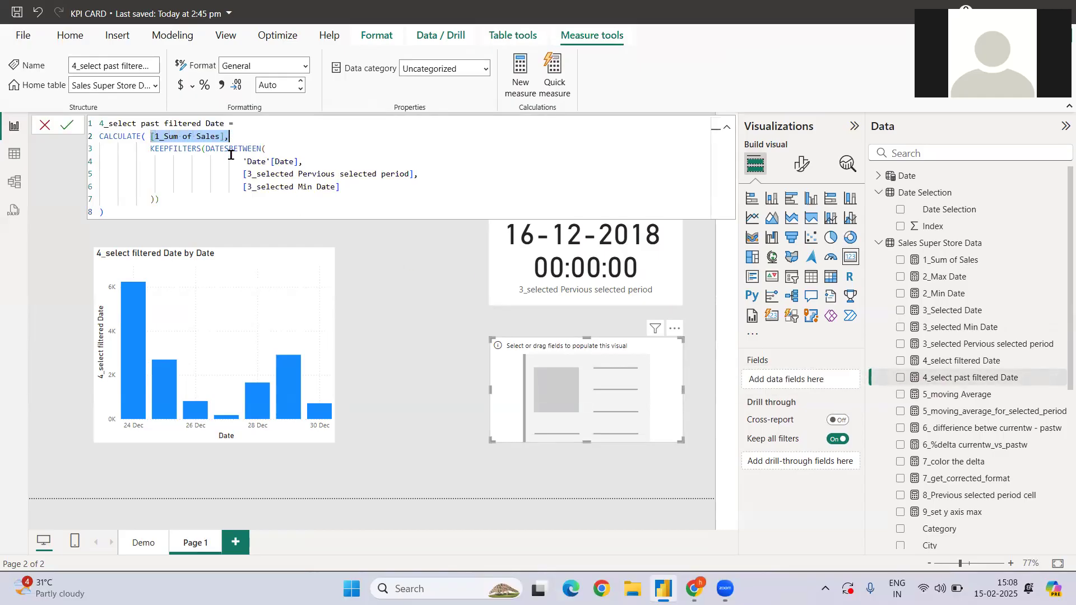
double_click(230, 151)
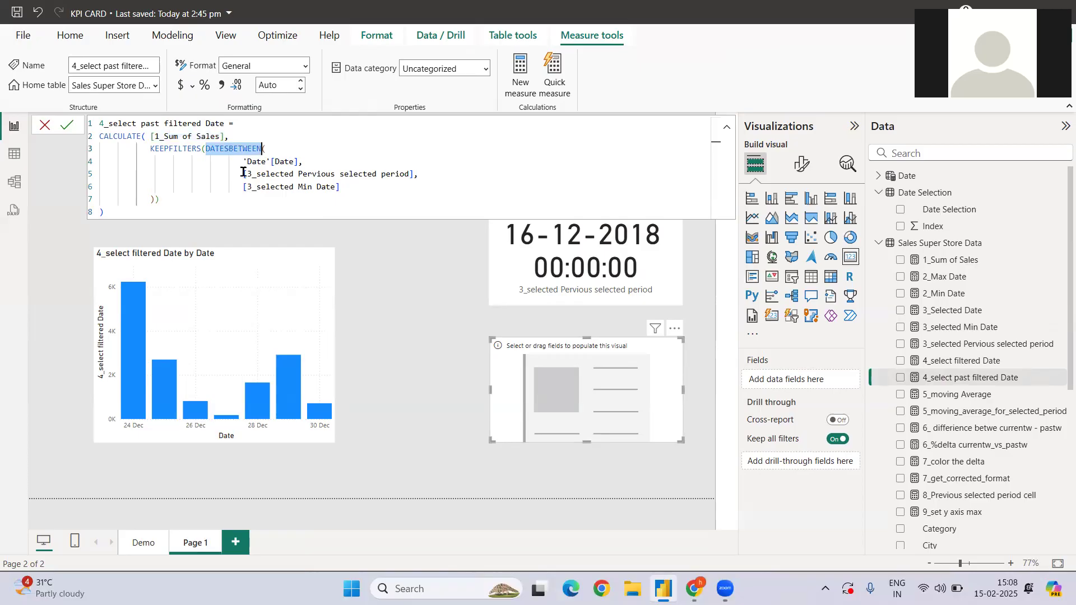
left_click_drag(244, 174, 413, 178)
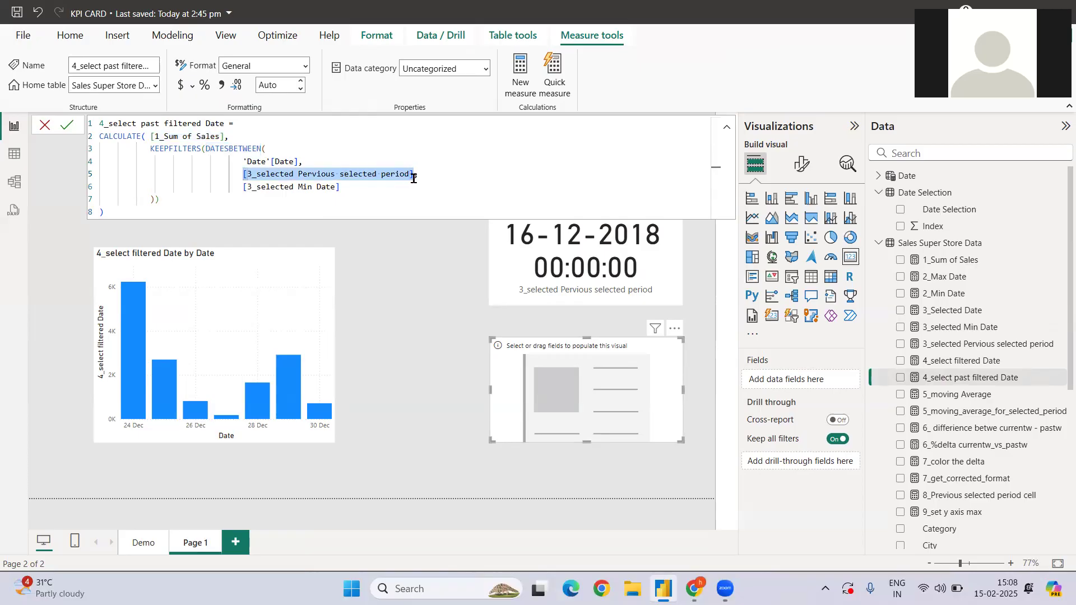
mouse_move(246, 195)
left_mouse_down()
mouse_move(337, 188)
mouse_move(235, 189)
left_mouse_up()
left_click(240, 189)
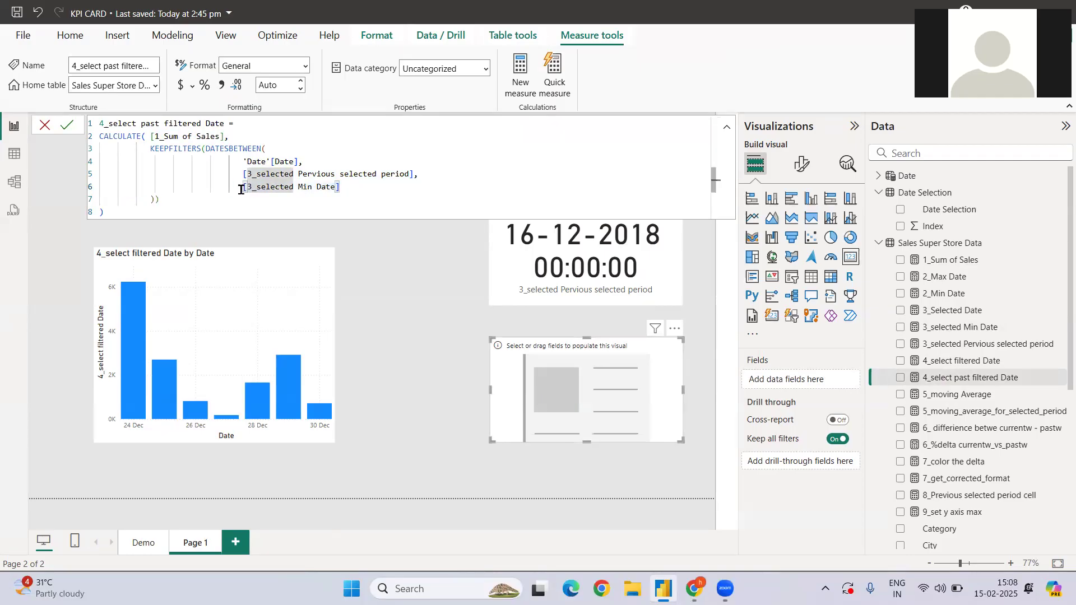
left_click(348, 190, "shift")
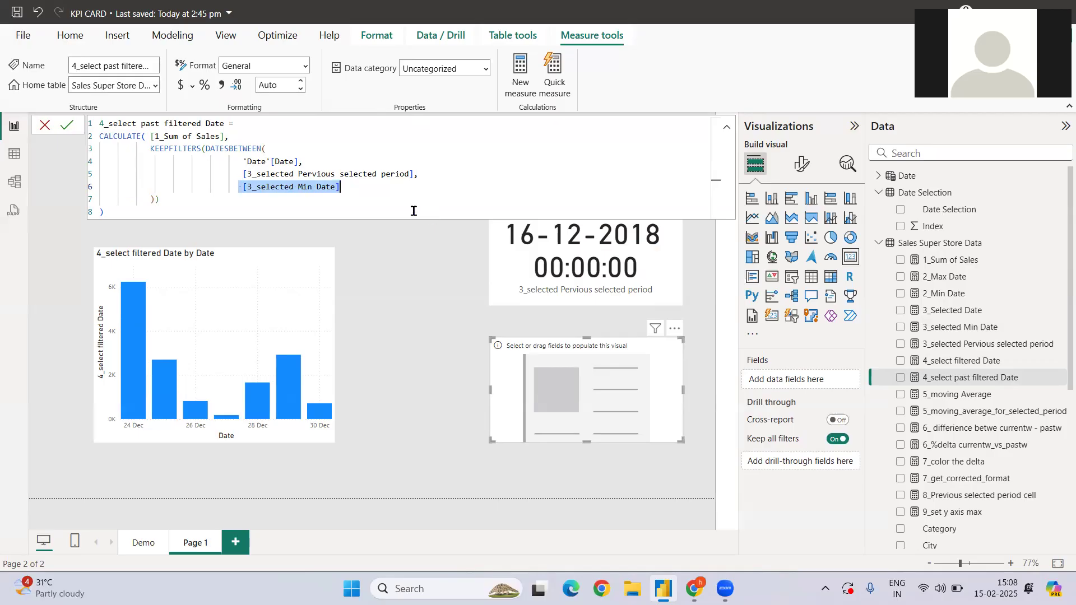
left_click(243, 173)
left_click_drag(257, 174, 413, 173)
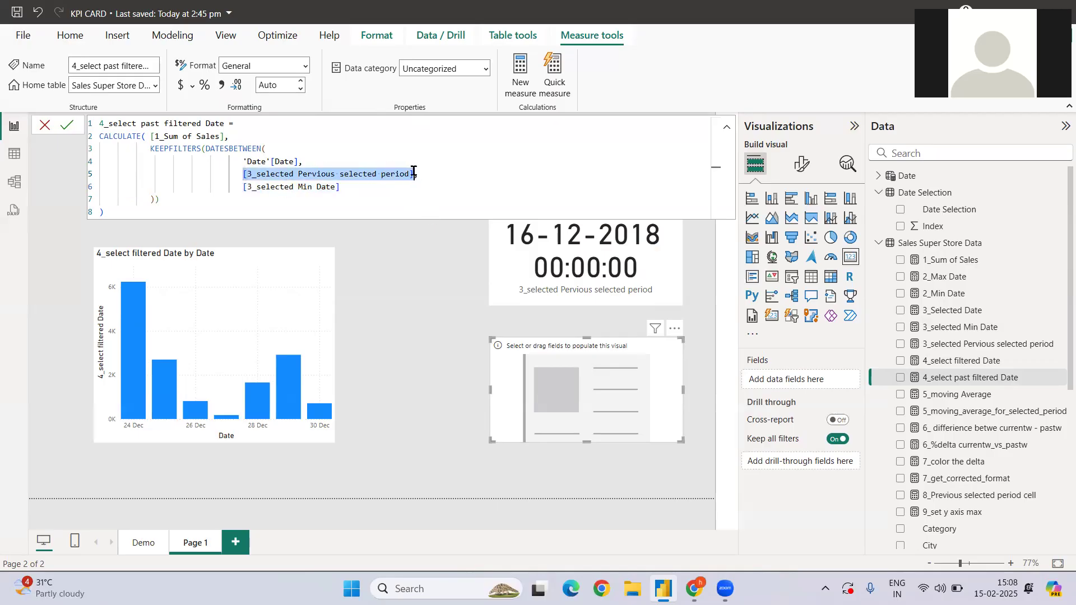
left_click_drag(244, 186, 356, 193)
left_click_drag(150, 137, 280, 135)
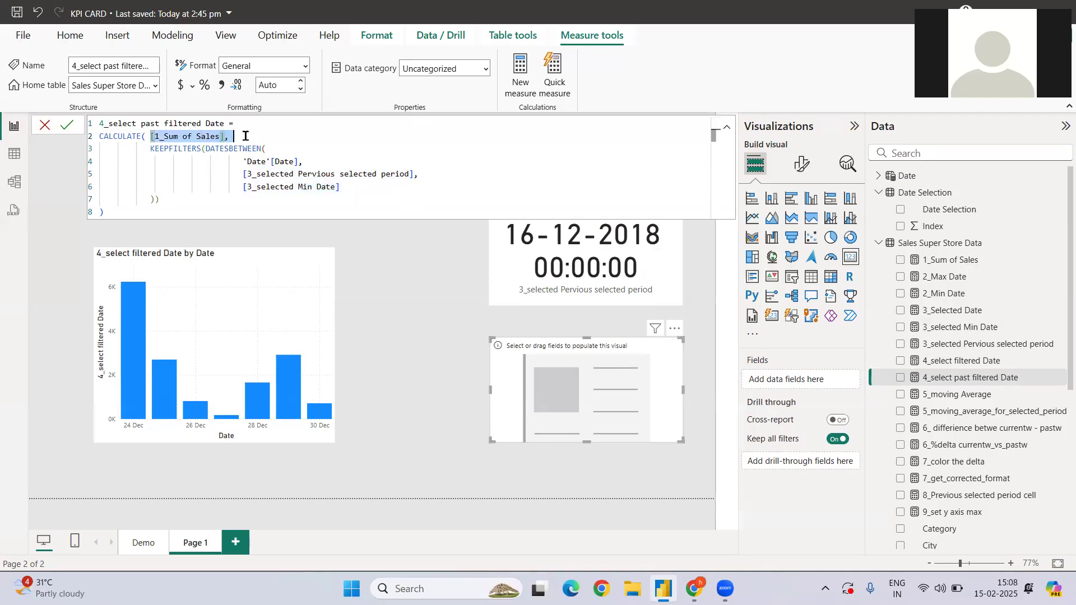
Step: Show 4_select past filtered Date in the lower card and check it for the 1M period, ending back on 1W
left_click(566, 280)
left_click(617, 426)
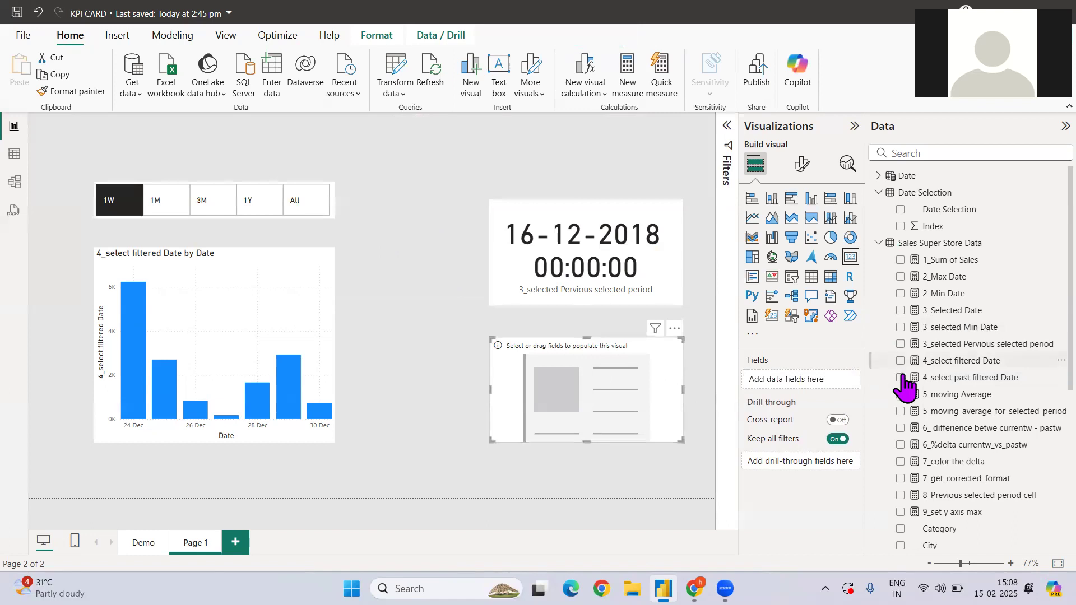
left_click(899, 377)
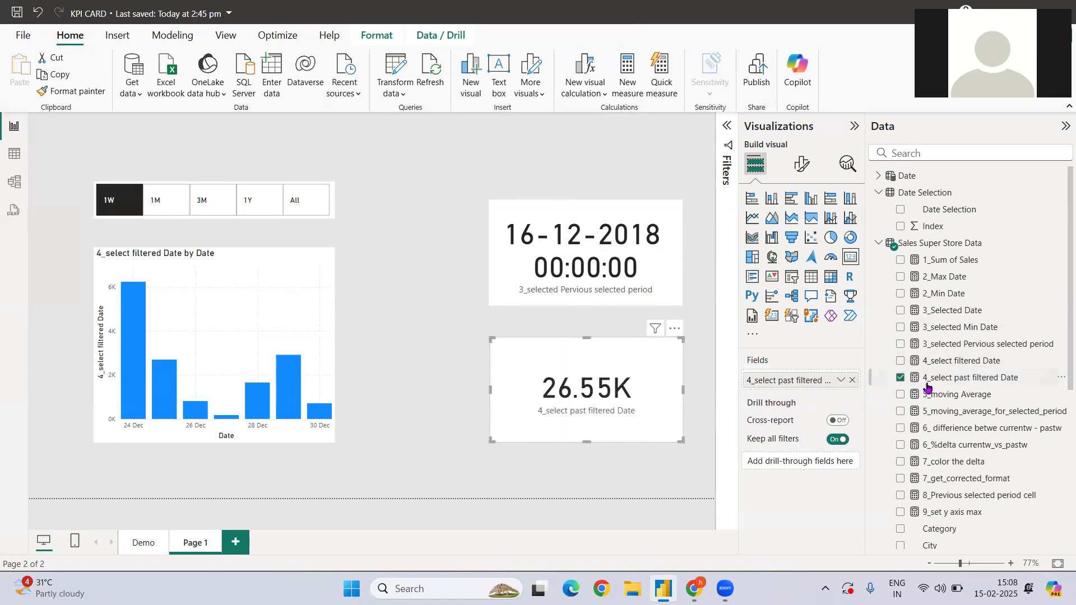
left_click(165, 209)
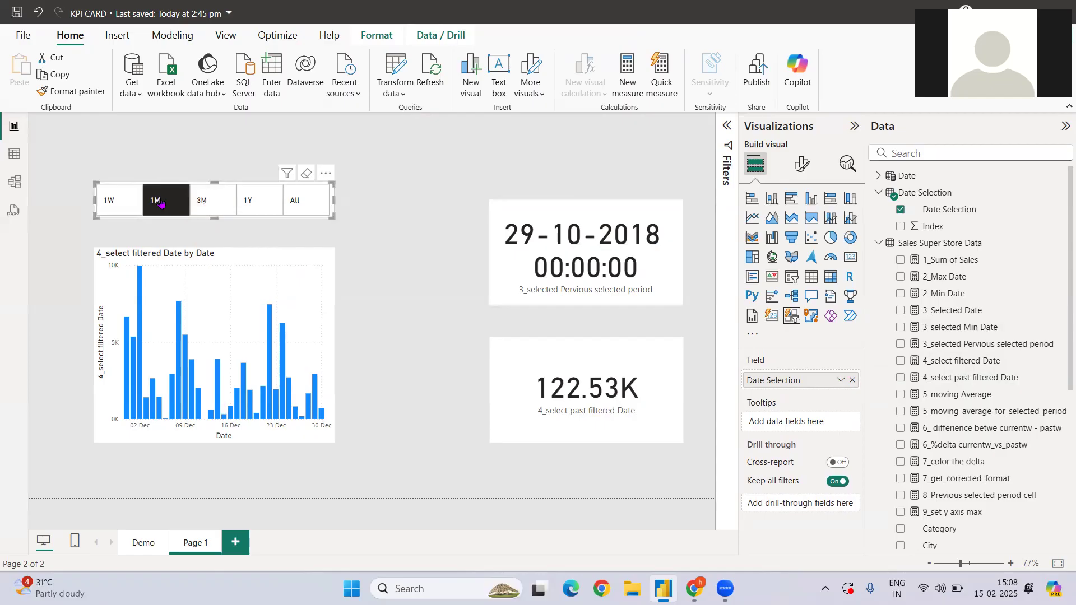
left_click(125, 200)
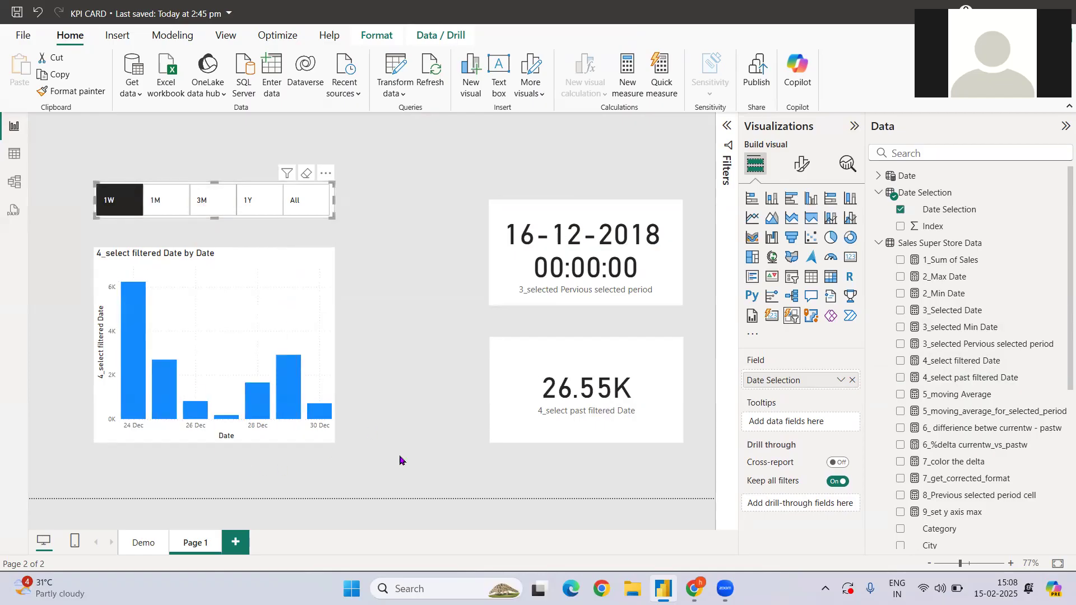
Step: Compare the previous-period value with the Total Sales card on the Demo page, and return to Page 1
left_click(143, 543)
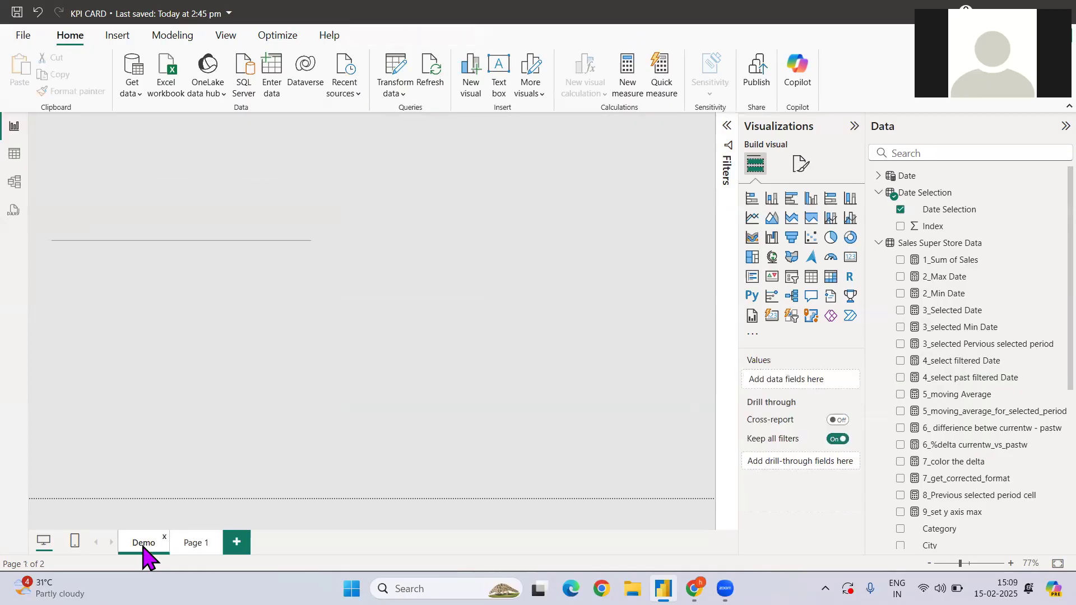
left_click(61, 195)
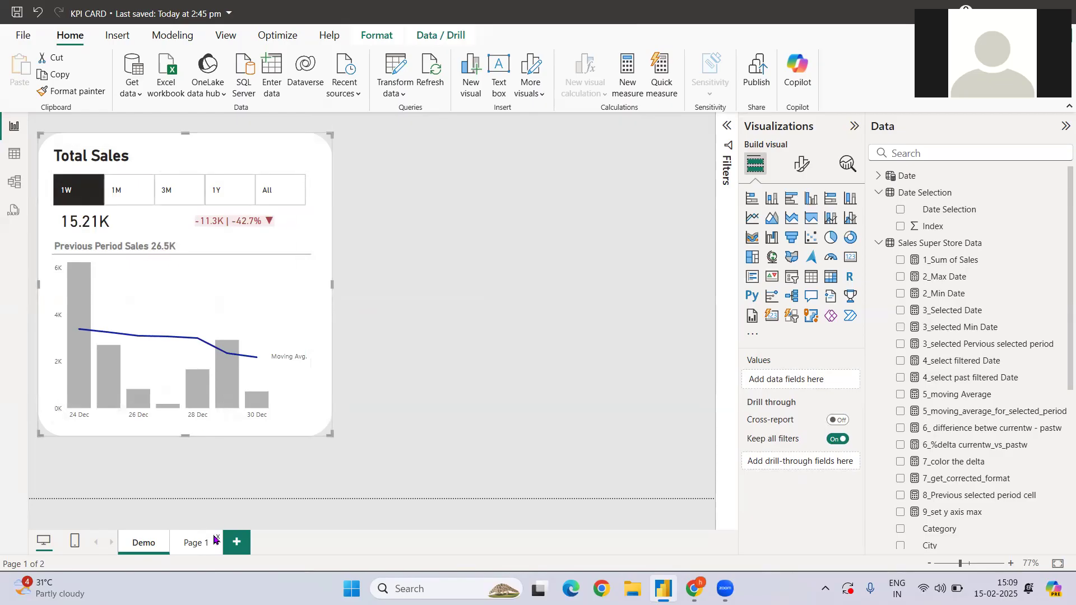
left_click(193, 542)
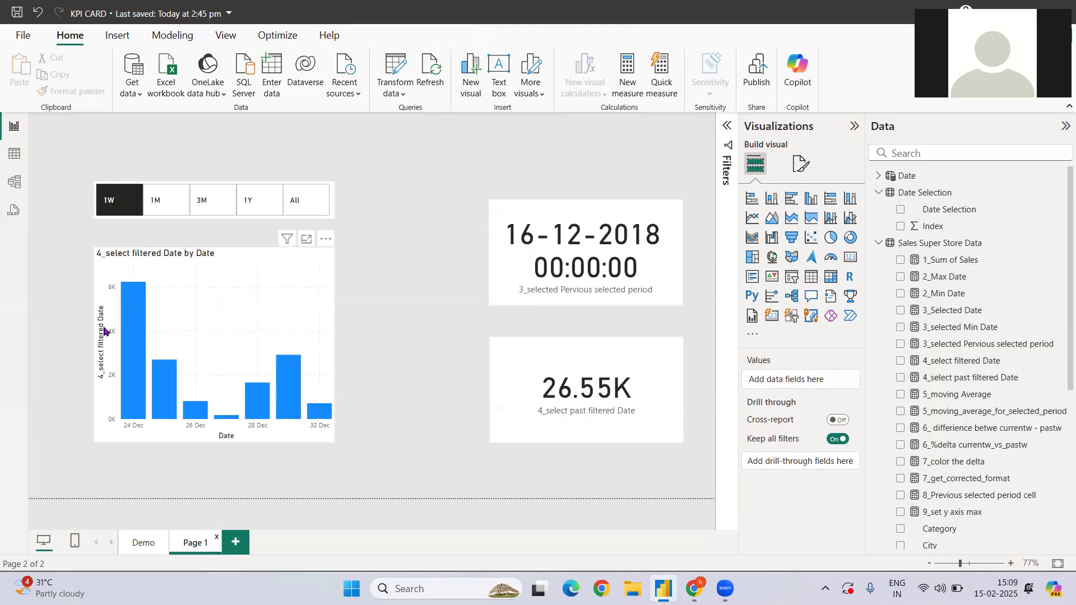
Step: Examine the 5_moving Average formula, including DATESINPERIOD, the LASTDATE start, the -7 day interval and the 1_Sum of Sales expression
left_click(948, 398)
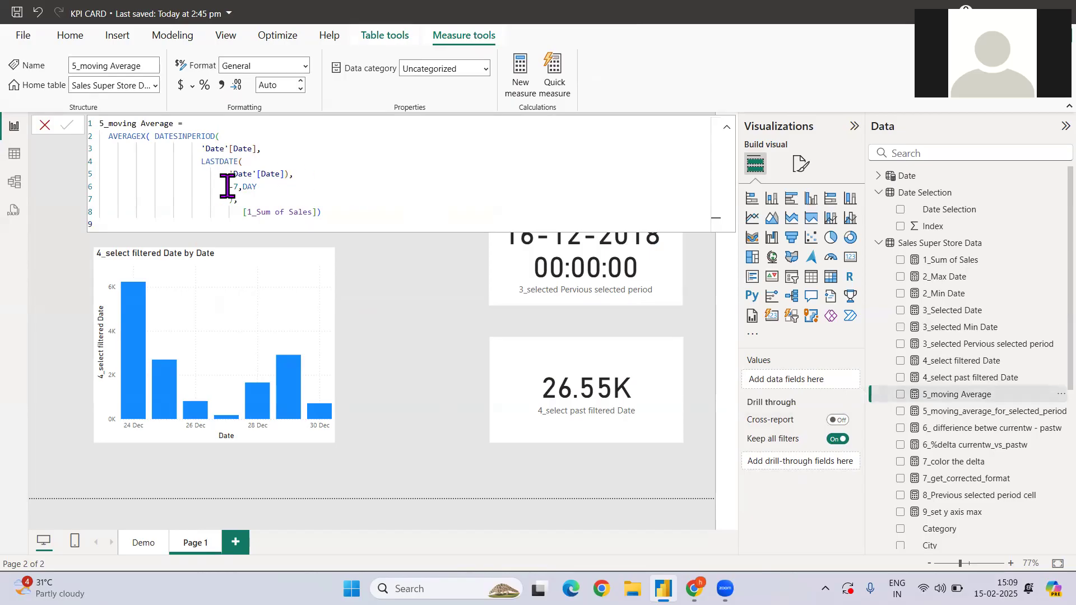
left_click_drag(229, 187, 239, 186)
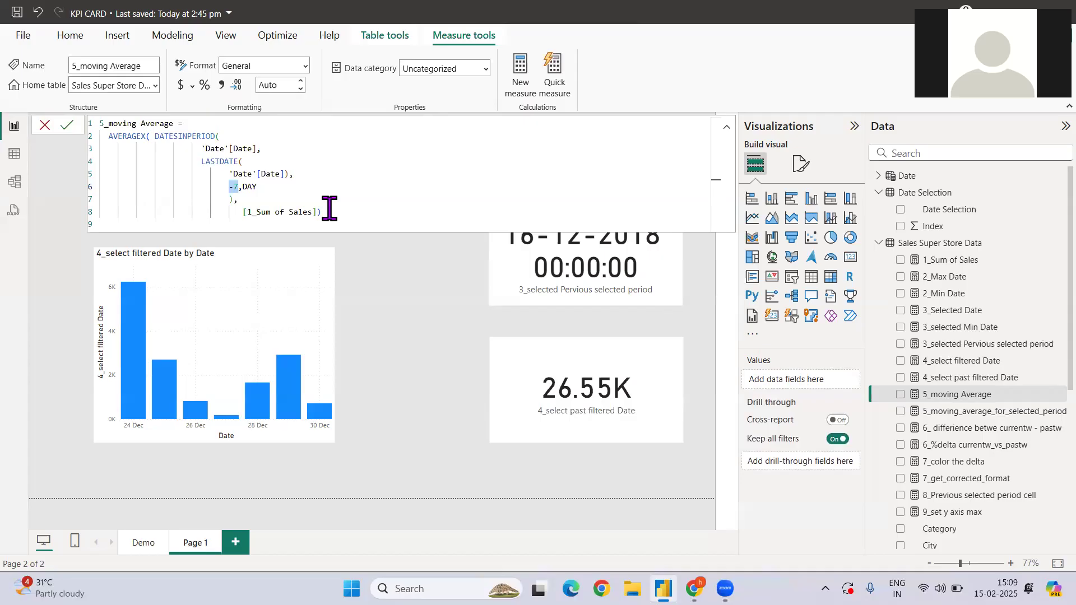
double_click(172, 136)
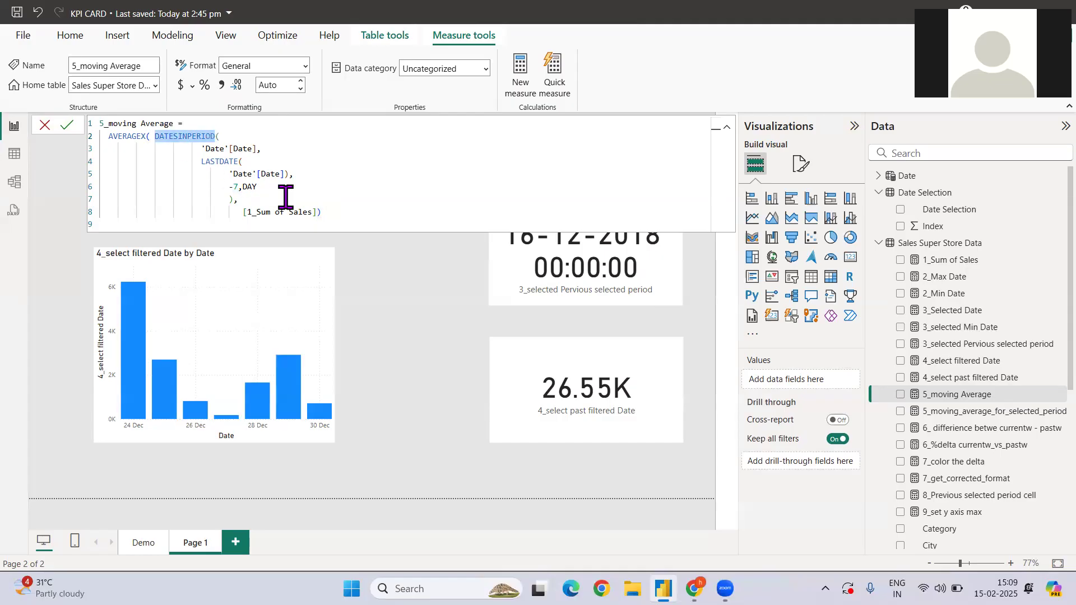
left_click_drag(233, 211, 268, 212)
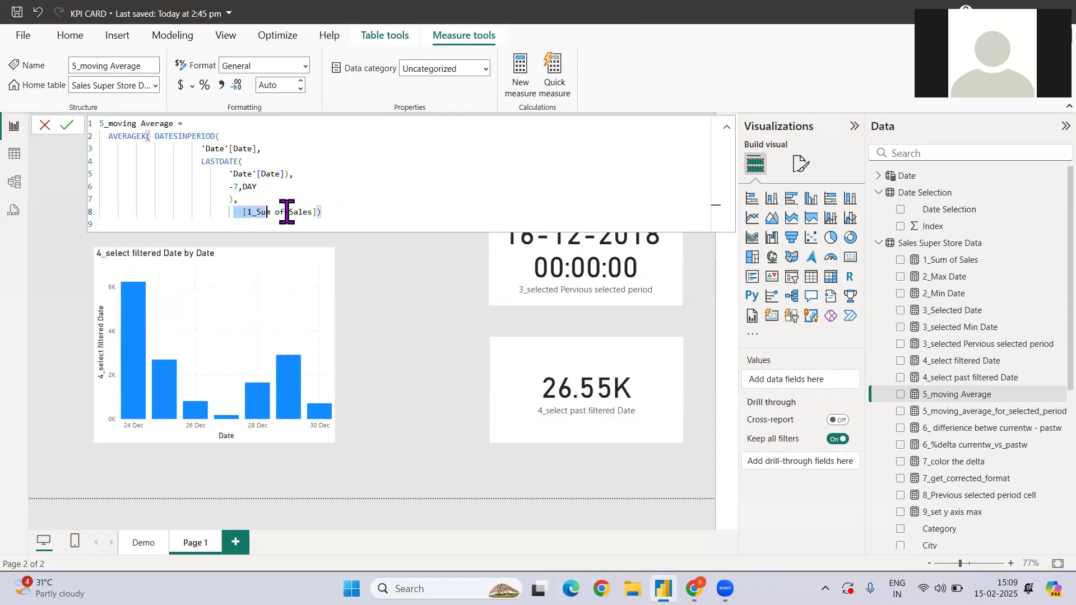
left_click_drag(197, 161, 301, 187)
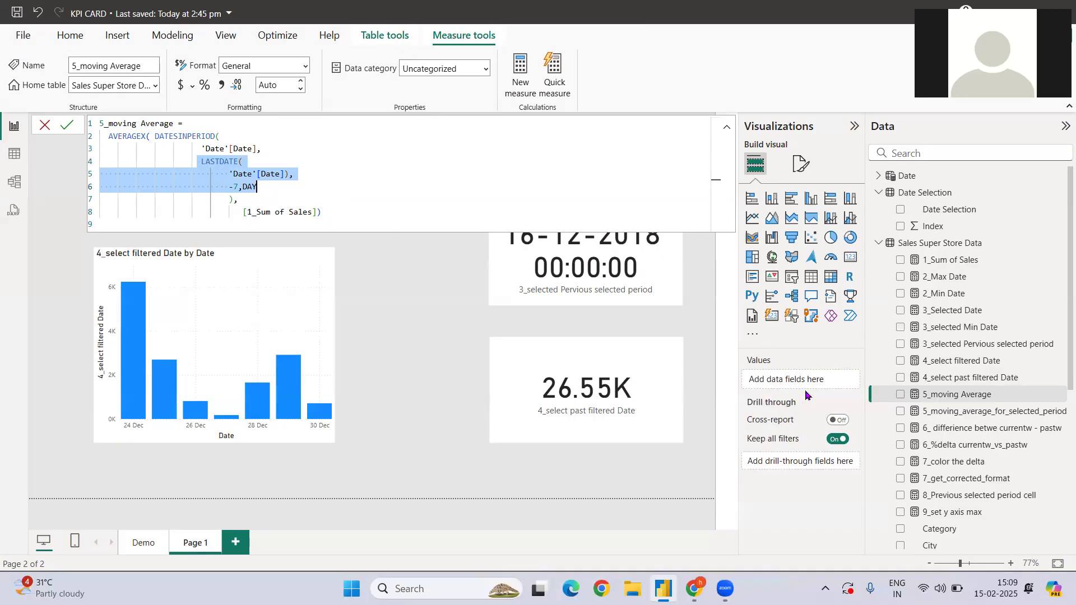
Step: Examine the blank check, KEEPFILTERS and the 3_selected Min Date to 2_Max Date range in the 5_moving_average_for_selected_period formula
left_click(957, 413)
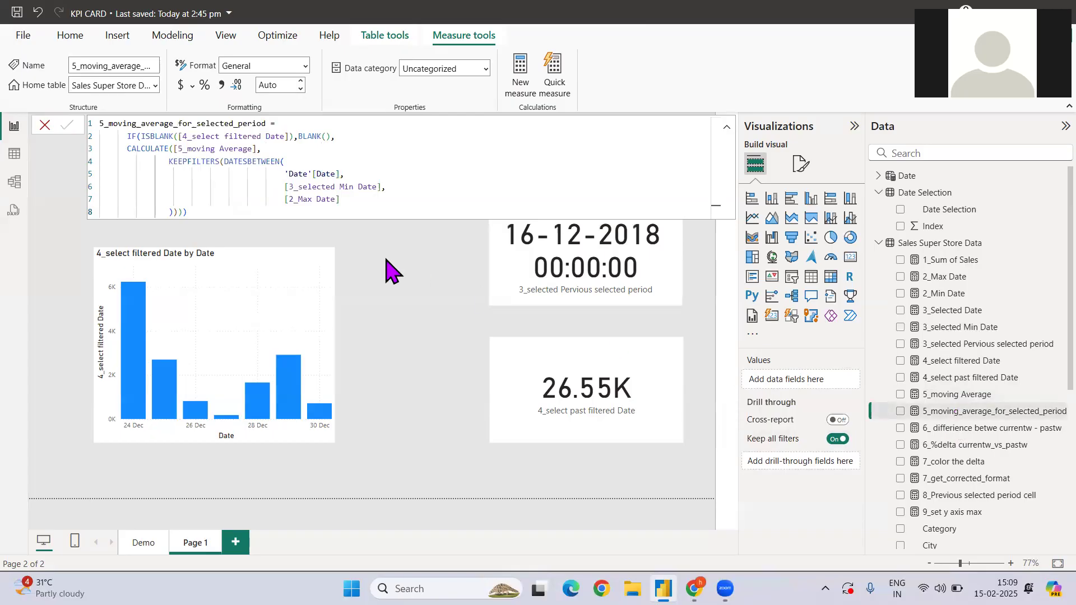
left_click_drag(270, 188, 370, 200)
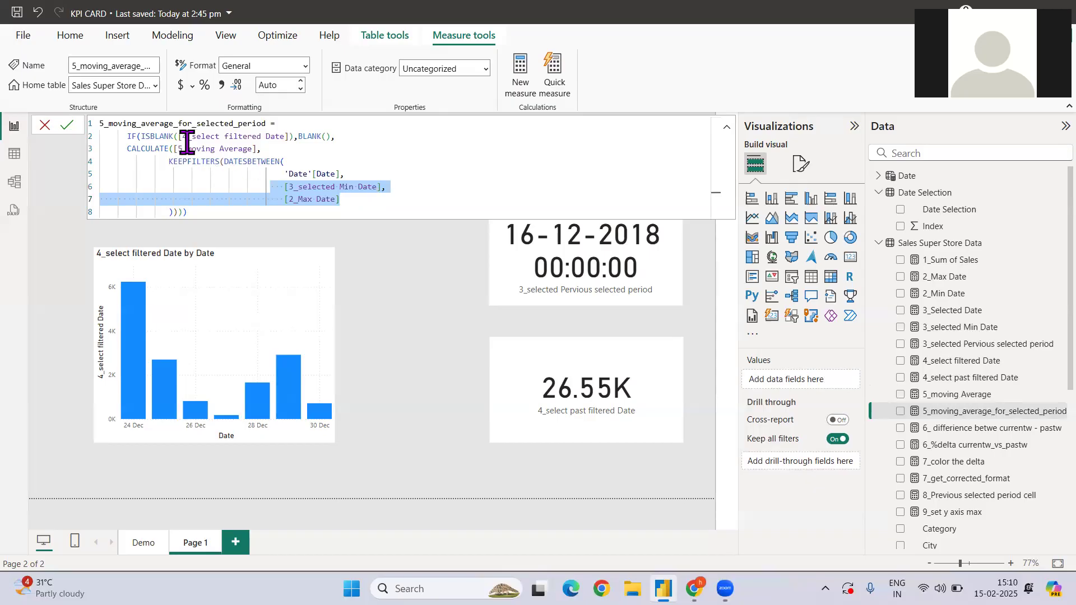
left_click_drag(178, 136, 290, 136)
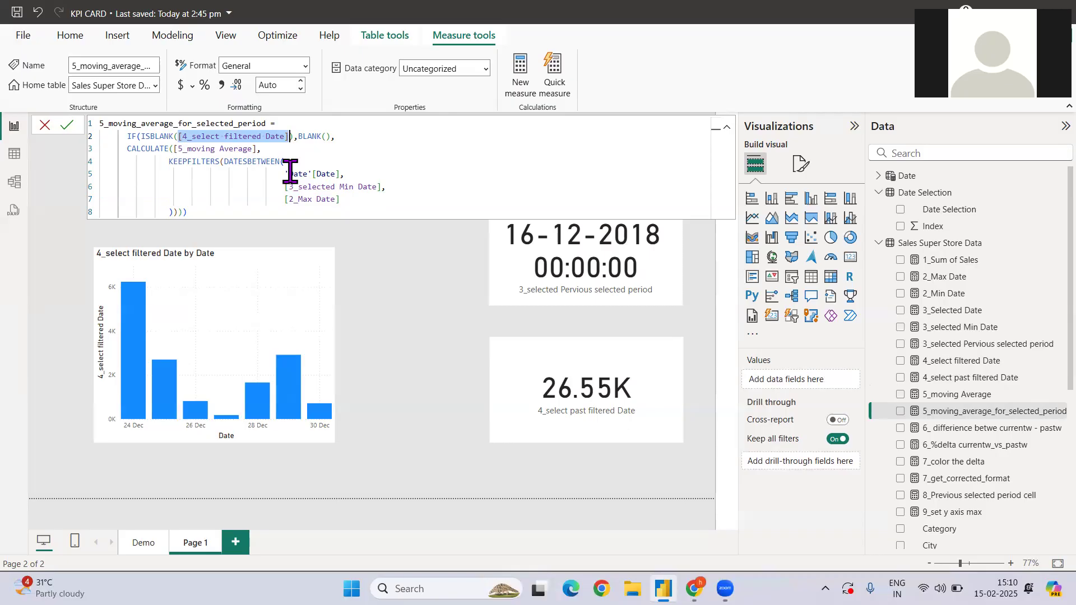
double_click(195, 162)
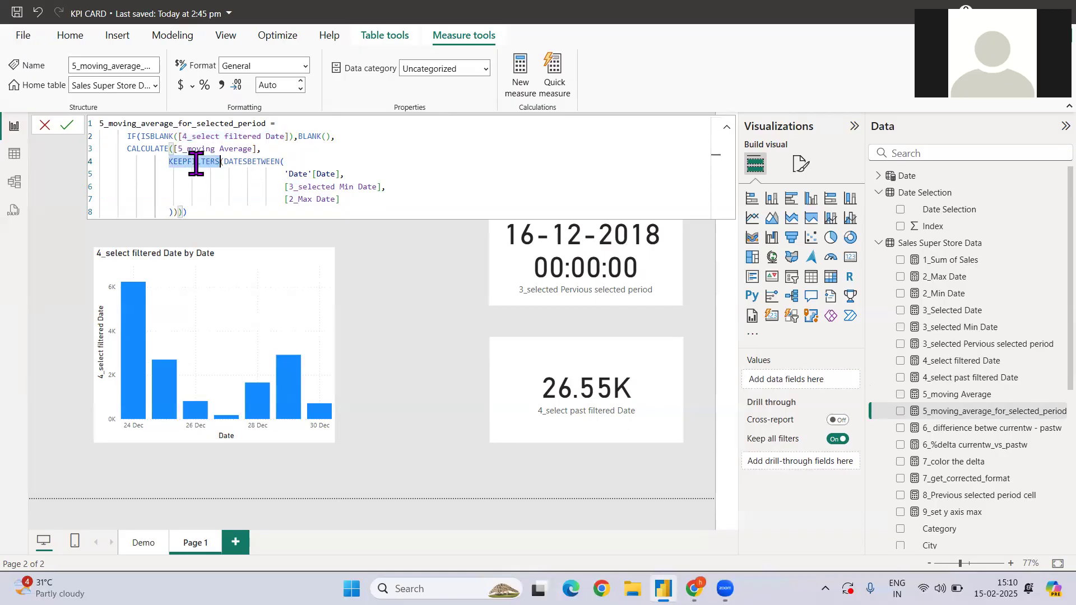
left_click_drag(285, 187, 343, 196)
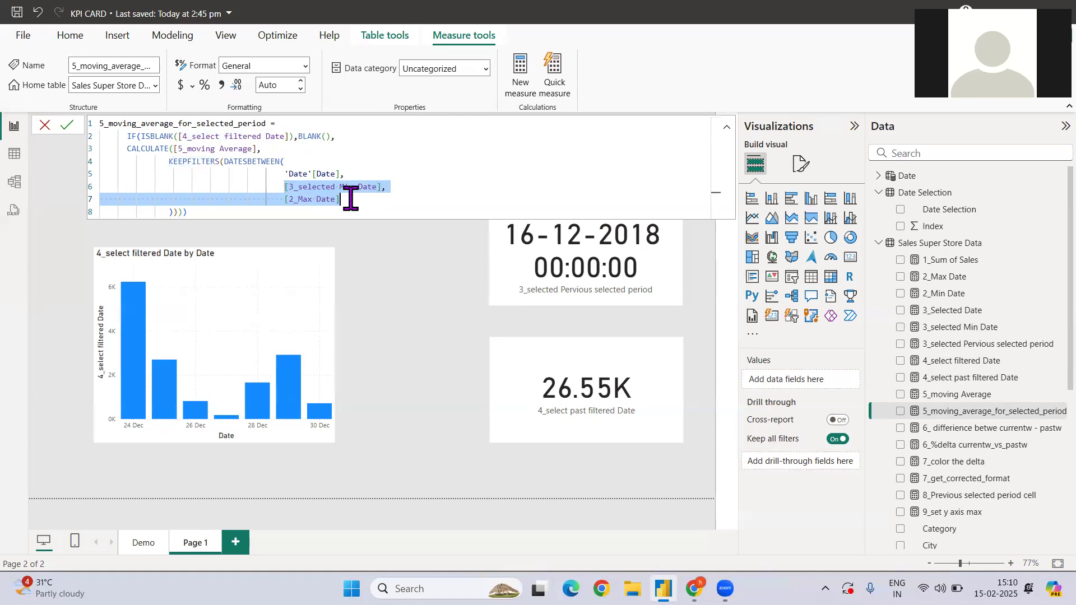
Step: Show 5_moving_average_for_selected_period in the lower card instead, and check it for the 1M and 3M periods, ending back on 1W
left_click(585, 382)
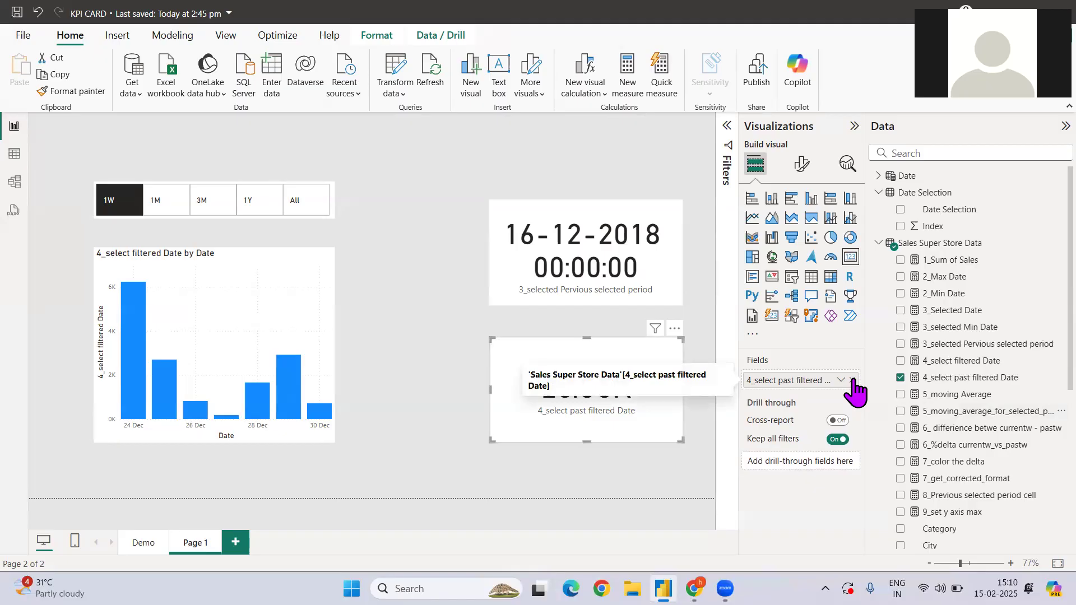
left_click(900, 411)
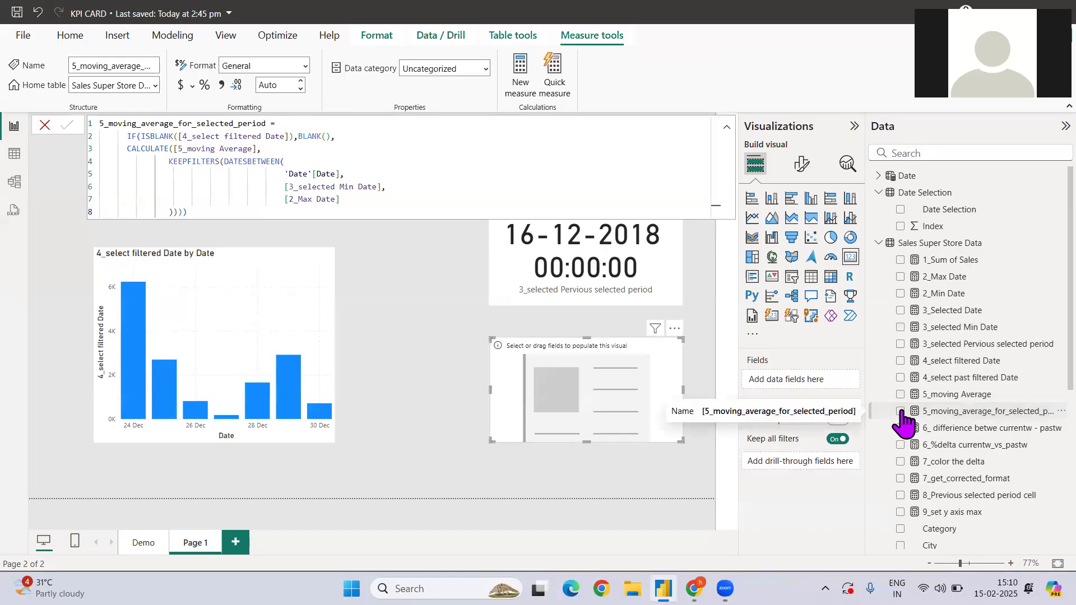
left_click(901, 411)
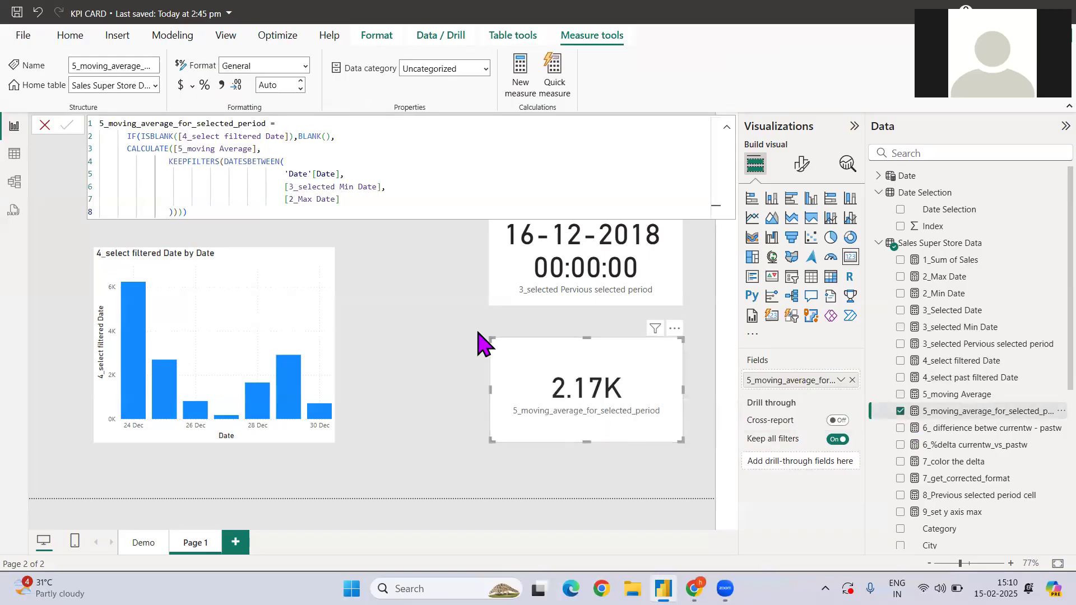
left_click(727, 127)
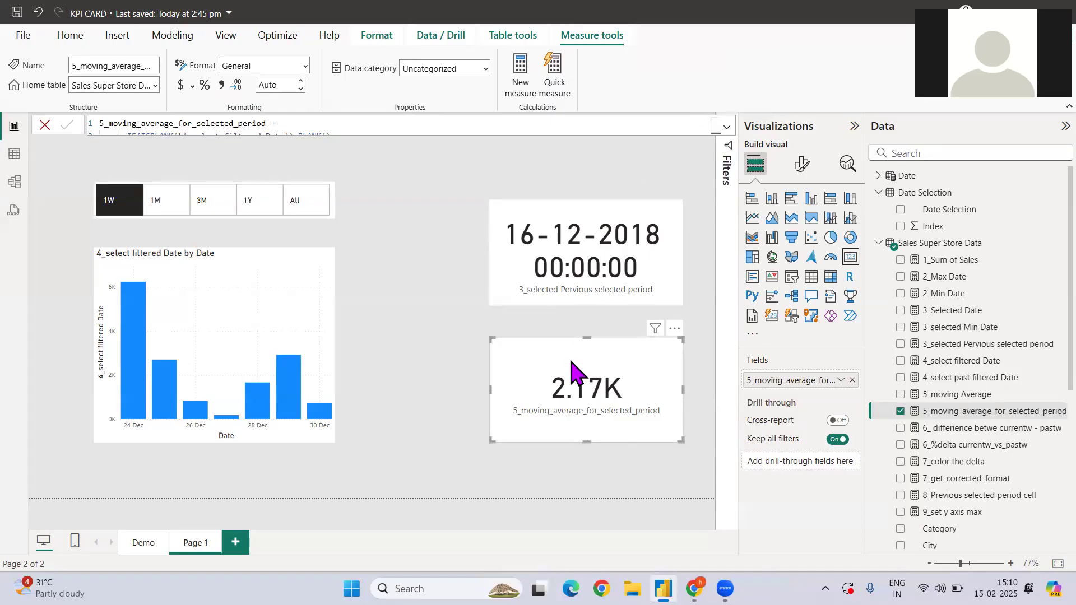
left_click(169, 201)
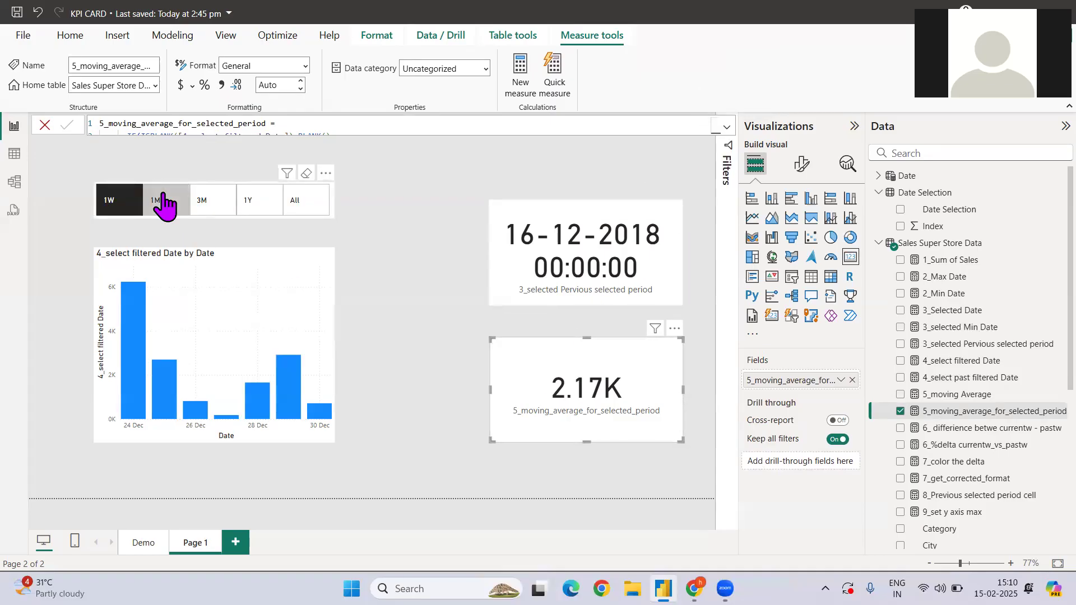
left_click(208, 213)
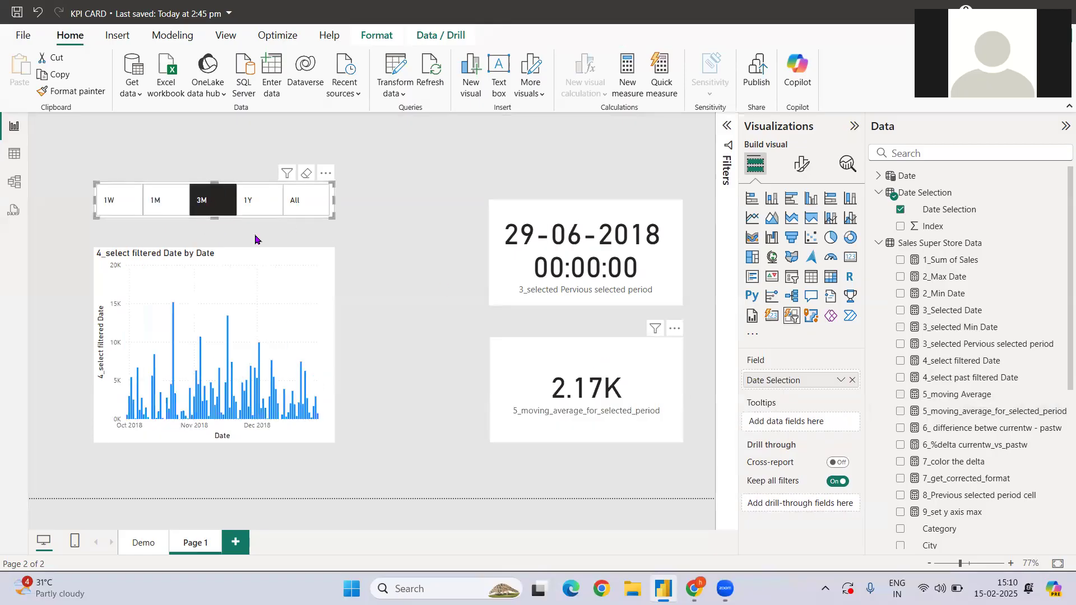
left_click(115, 202)
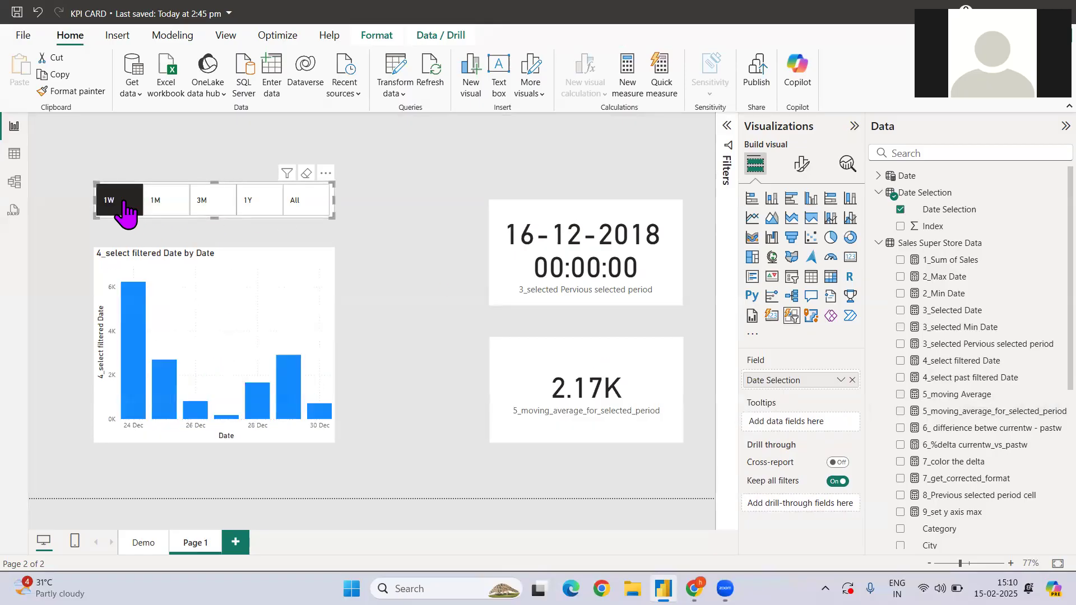
Step: Remove 5_moving_average_for_selected_period from the lower card and go to the Demo page with the finished Total Sales card
left_click(630, 373)
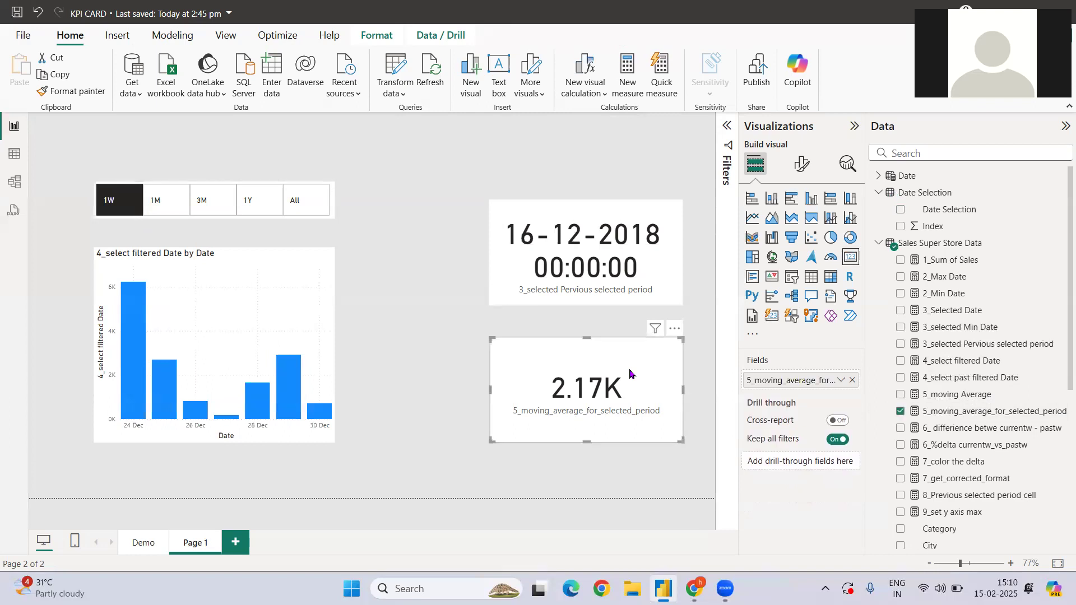
left_click(901, 412)
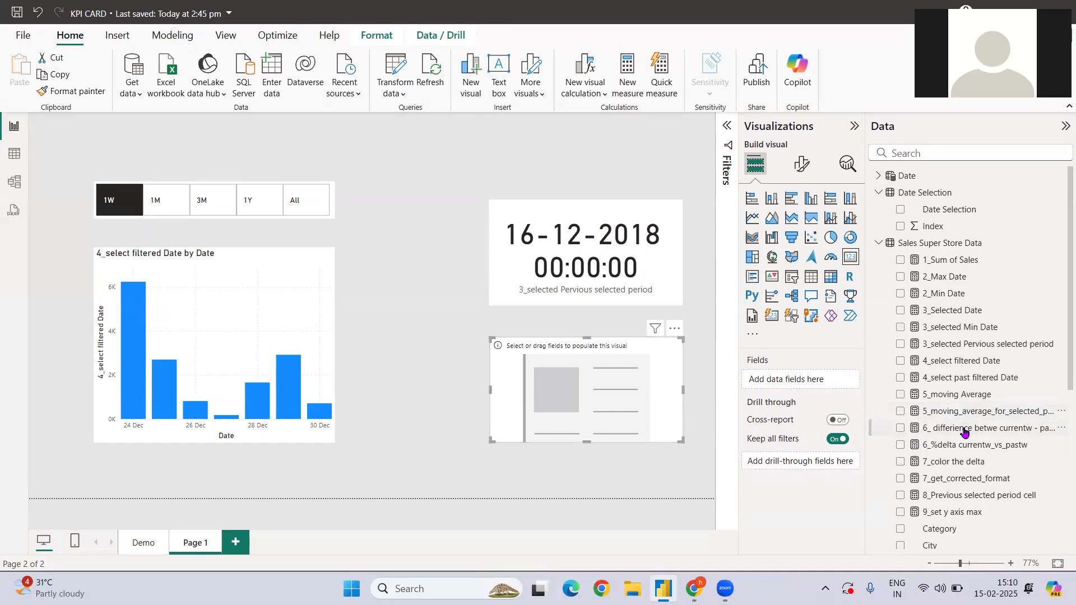
left_click(141, 543)
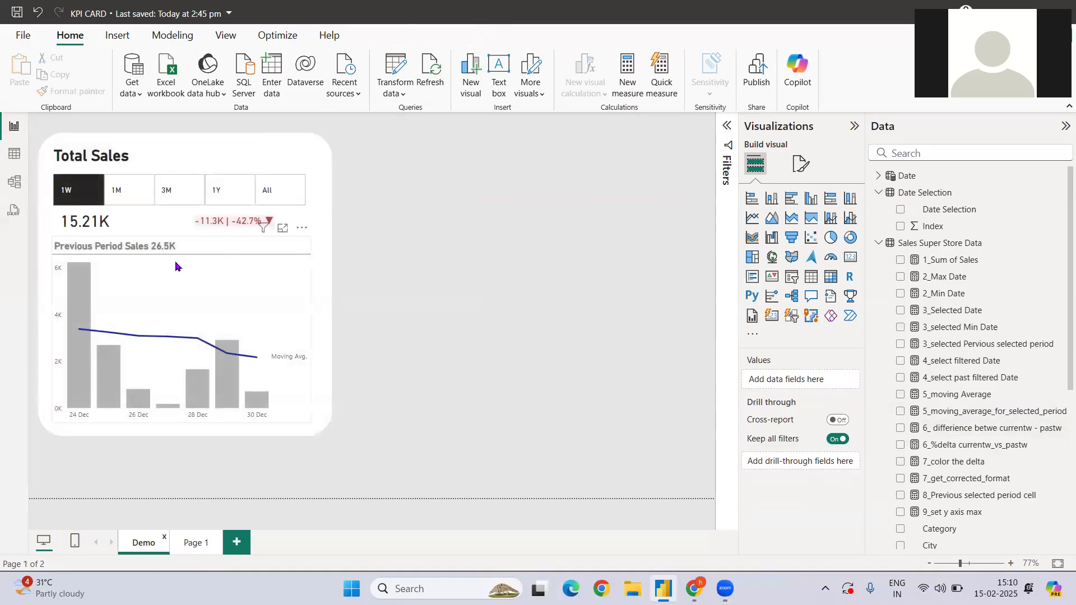
Step: Add 5_moving_average_for_selected_period as the line value of the column chart on Page 1
left_click(196, 548)
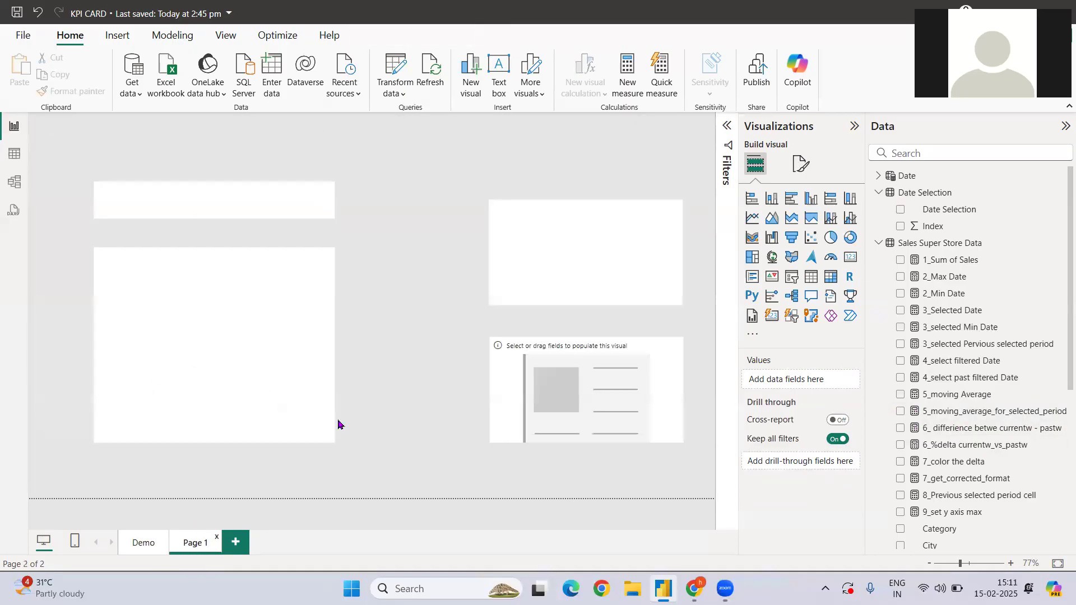
left_click(301, 265)
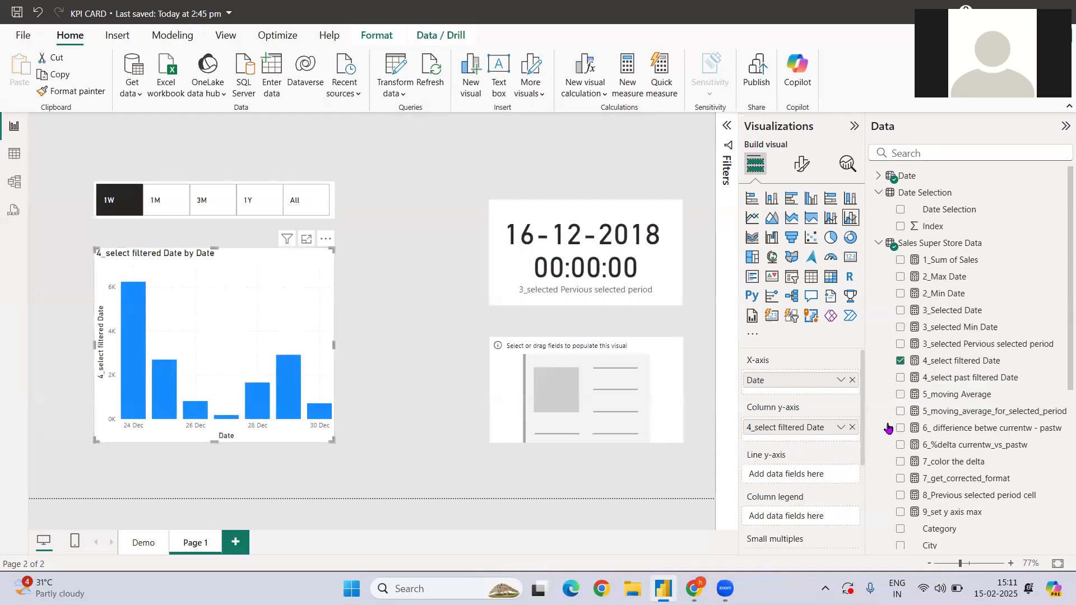
left_click_drag(960, 412, 804, 475)
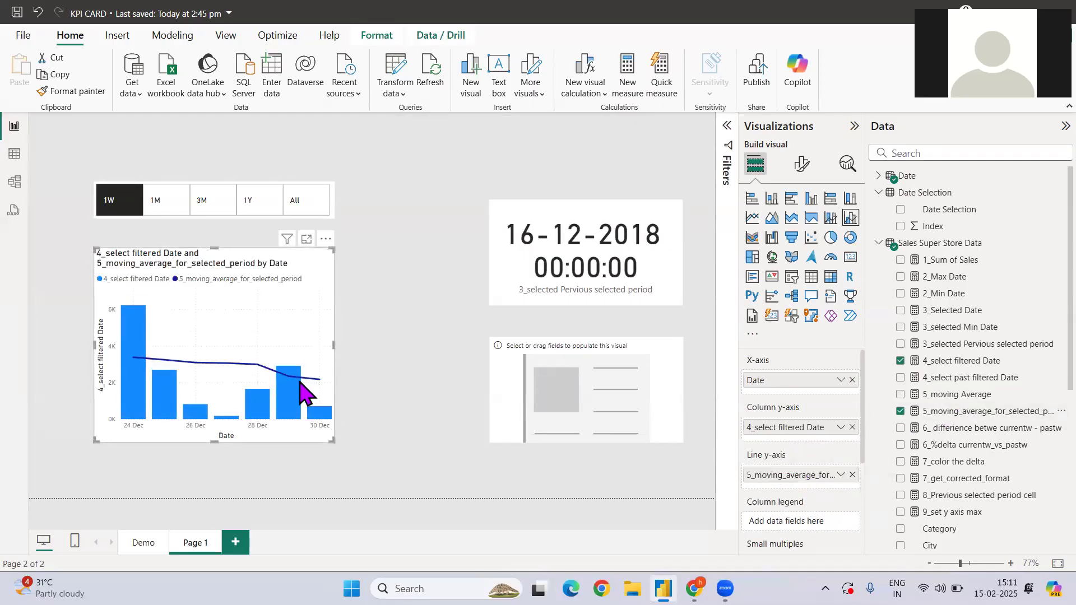
Step: Turn off the sales chart's legend and both its horizontal and vertical gridlines
left_click(801, 164)
left_click(847, 347)
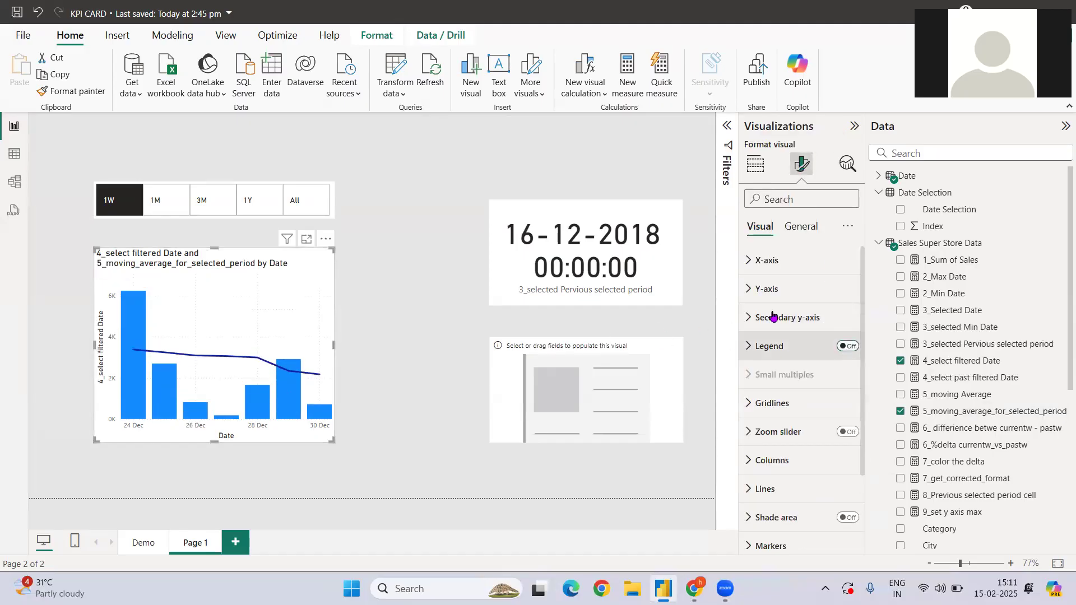
scroll(799, 476, "down", 3)
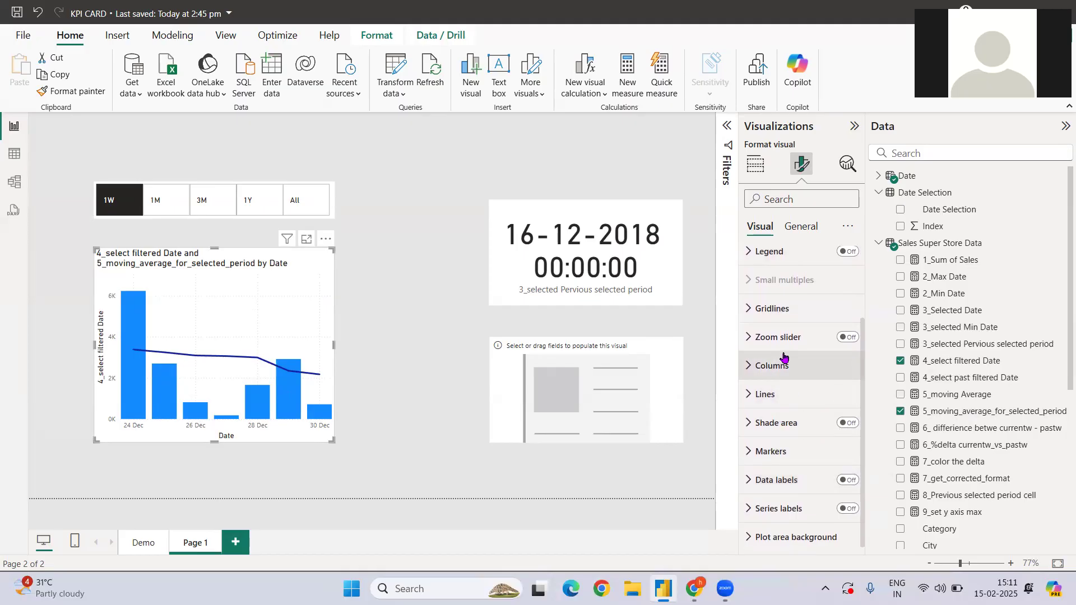
left_click(765, 310)
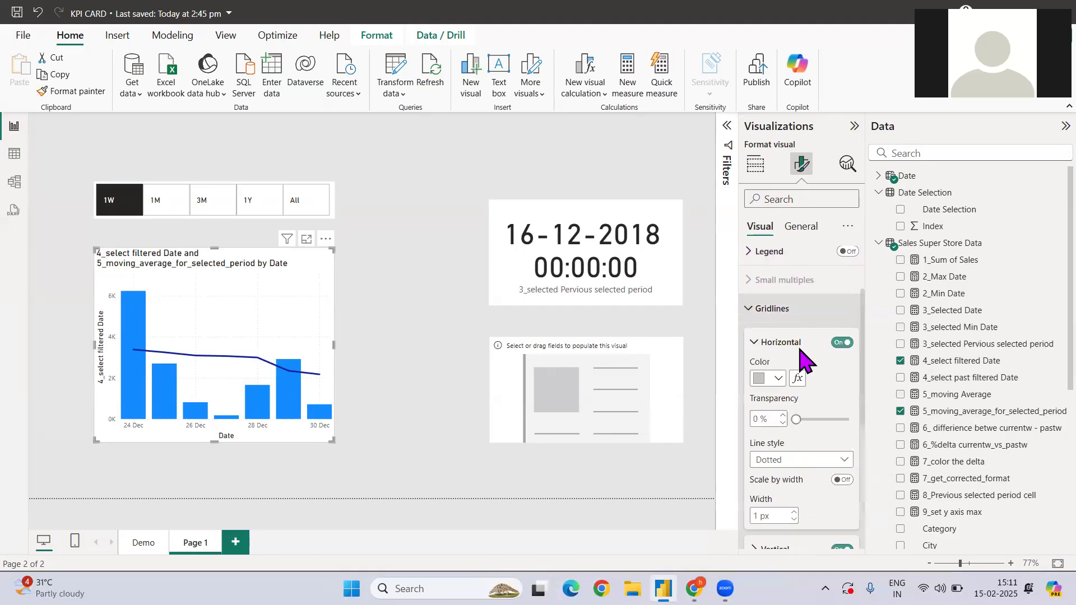
left_click(841, 343)
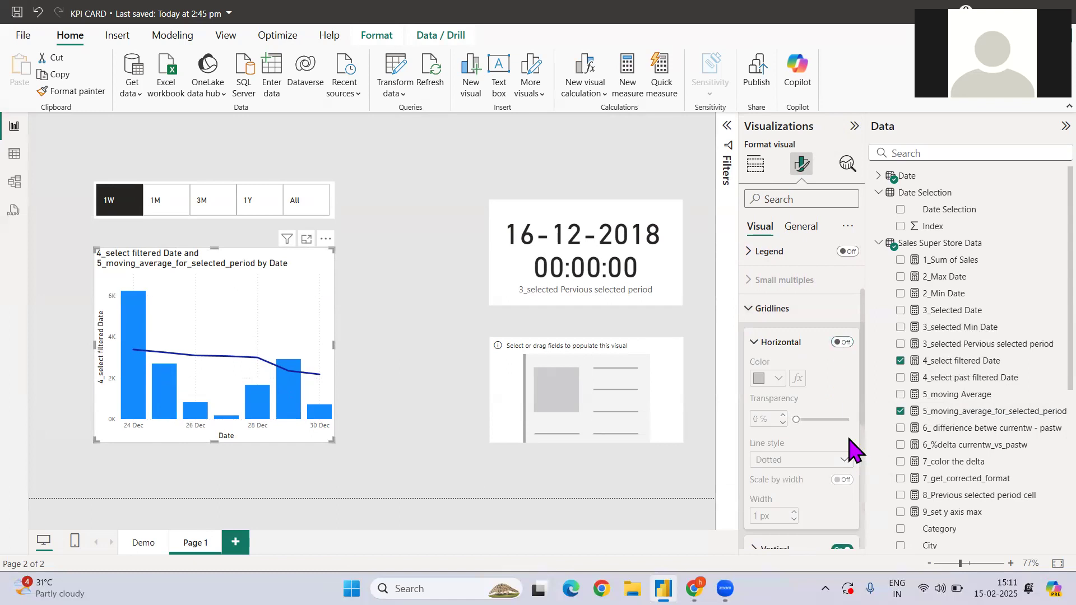
left_click(755, 343)
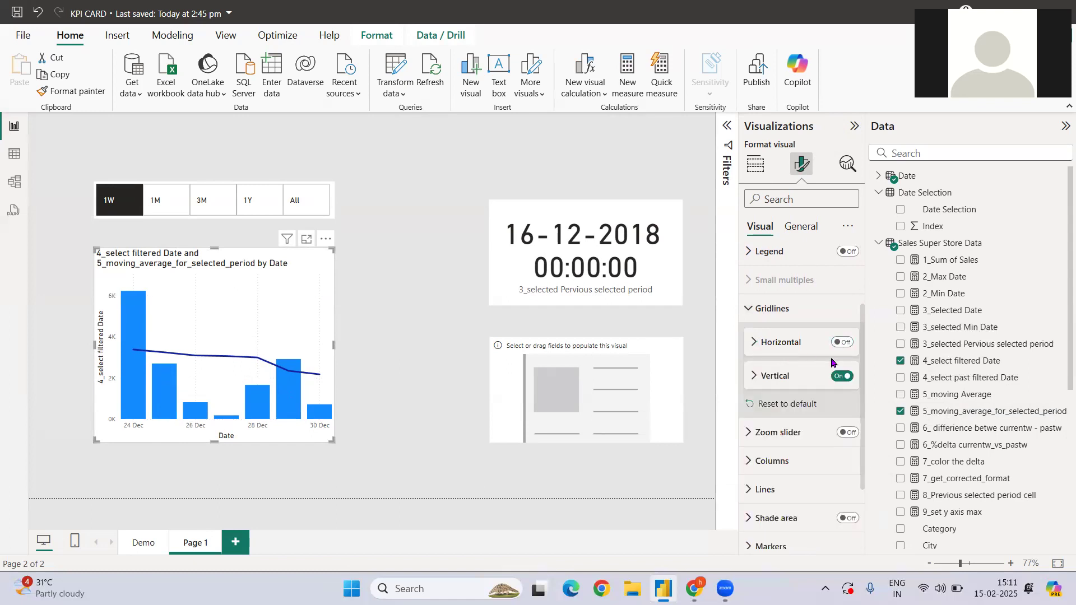
left_click(842, 375)
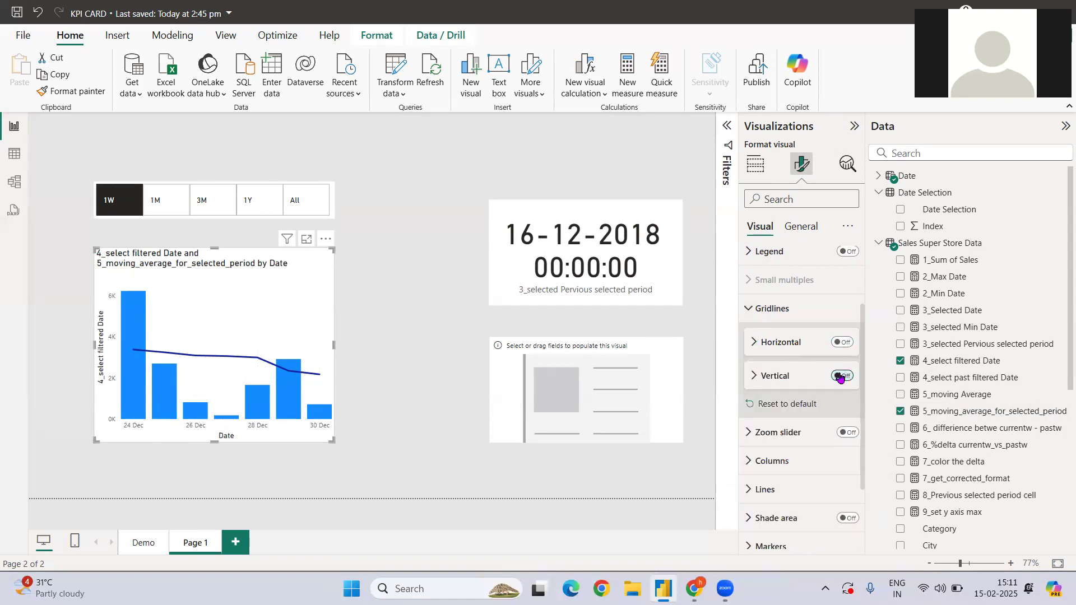
left_click(752, 308)
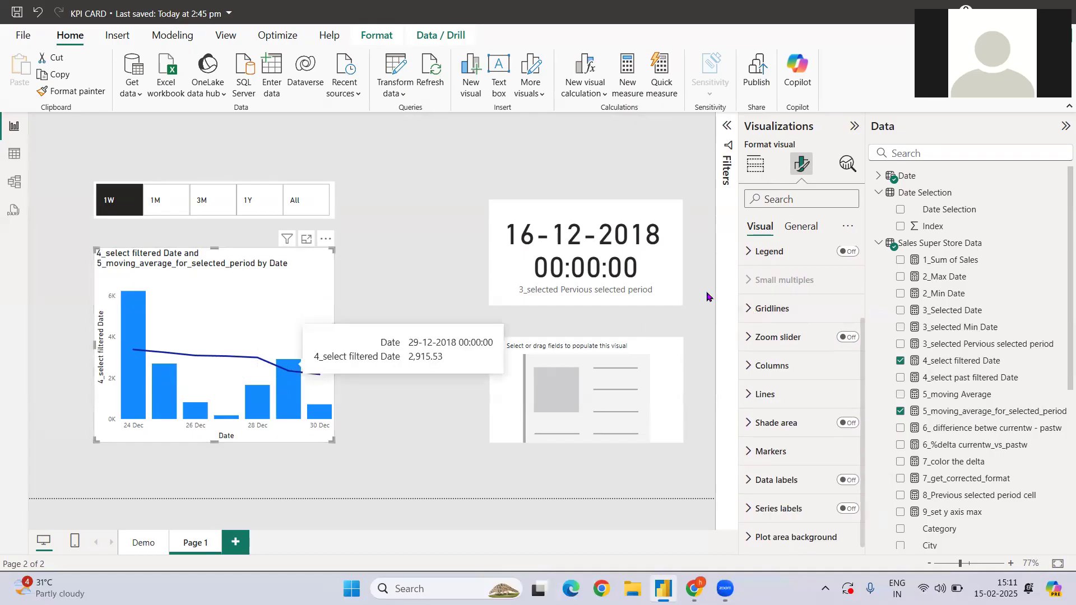
Step: Turn off the x-axis and y-axis titles of the sales chart
scroll(770, 297, "up", 3)
left_click(764, 259)
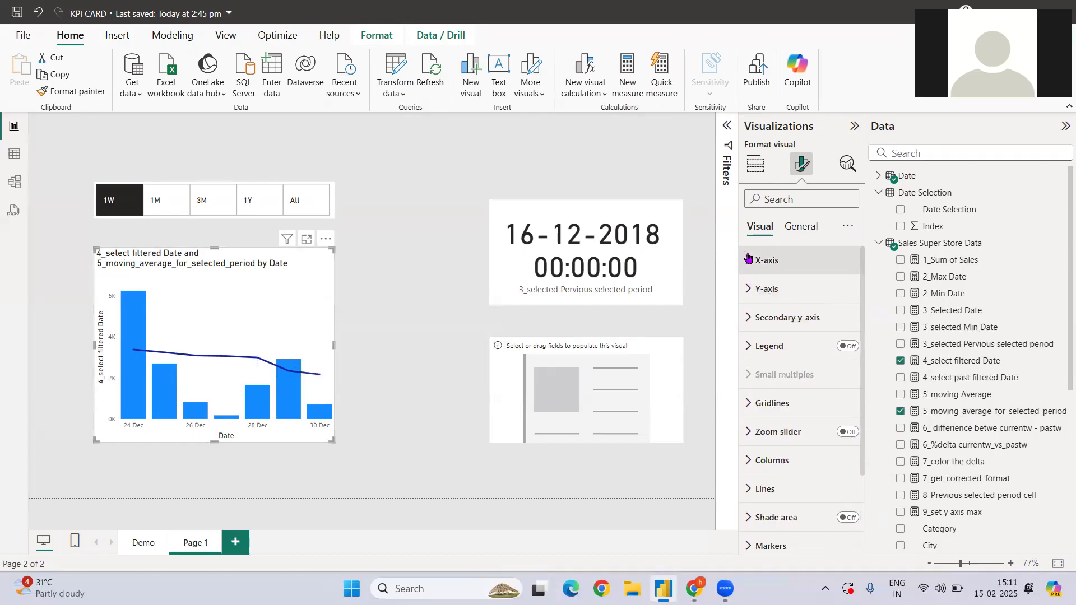
left_click(844, 521)
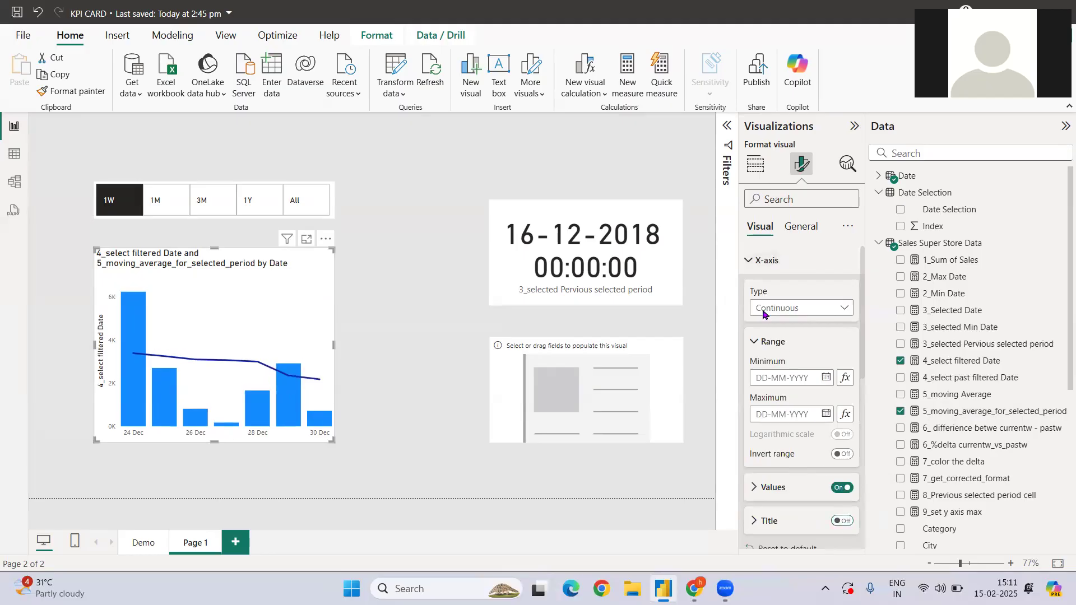
left_click(748, 268)
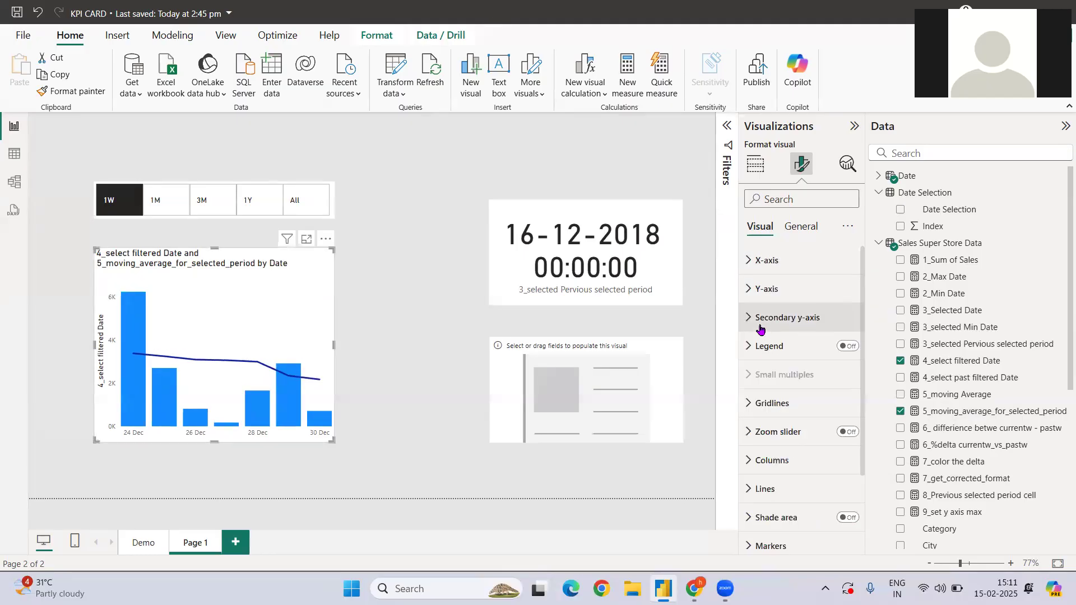
left_click(763, 288)
left_click(841, 502)
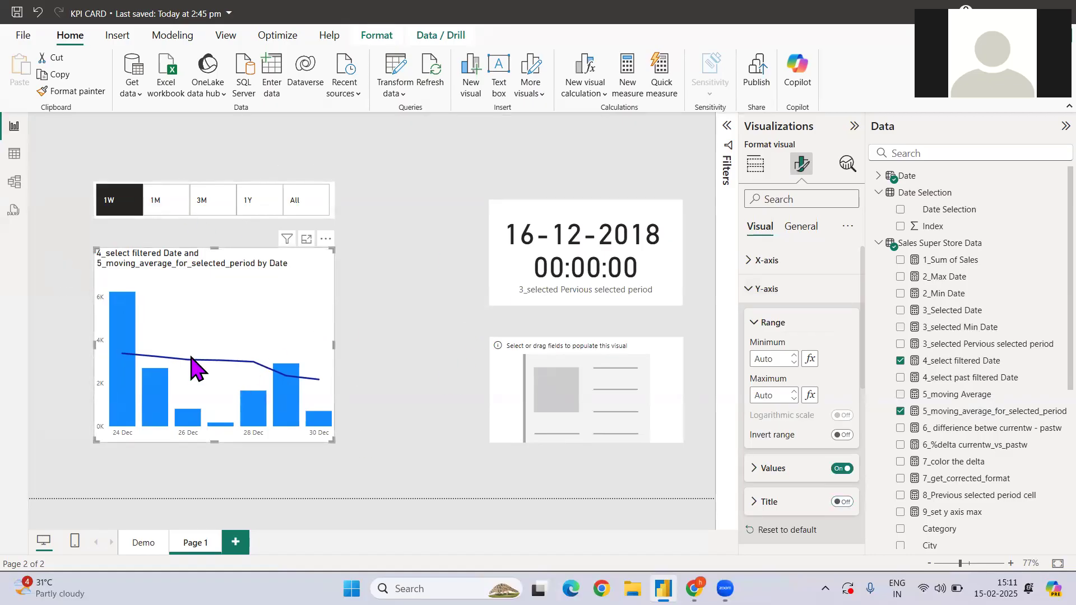
Step: Check the chart with its moving average line for the 1M and 3M periods, ending back on 1W
left_click(160, 200)
left_click(211, 202)
left_click(140, 207)
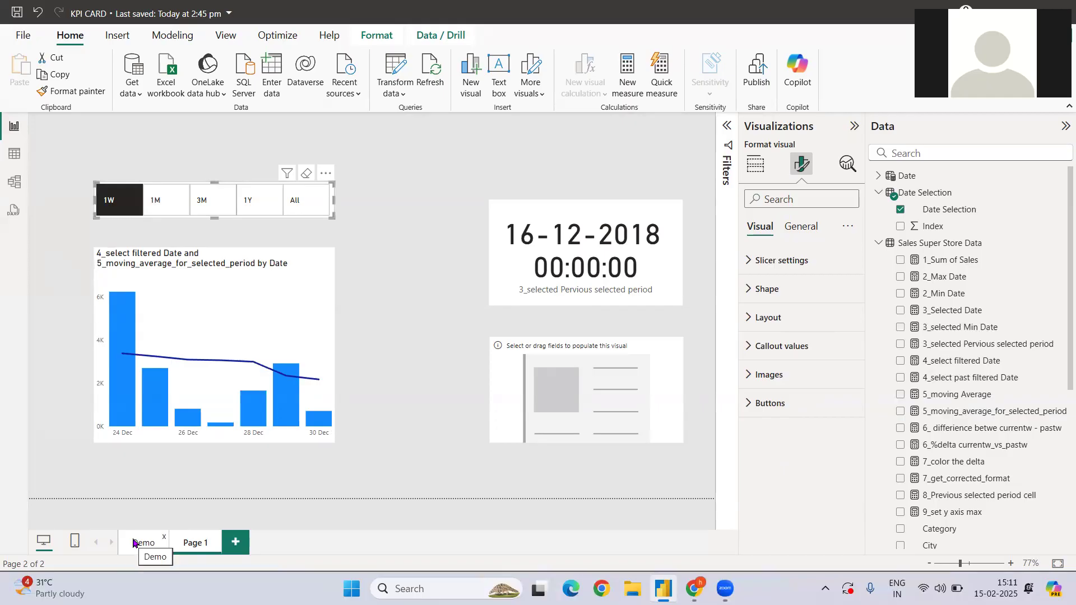
Step: Convert the empty lower card to a Card (new) visual, shift it up and left, and add 4_select past filtered Date
left_click(751, 168)
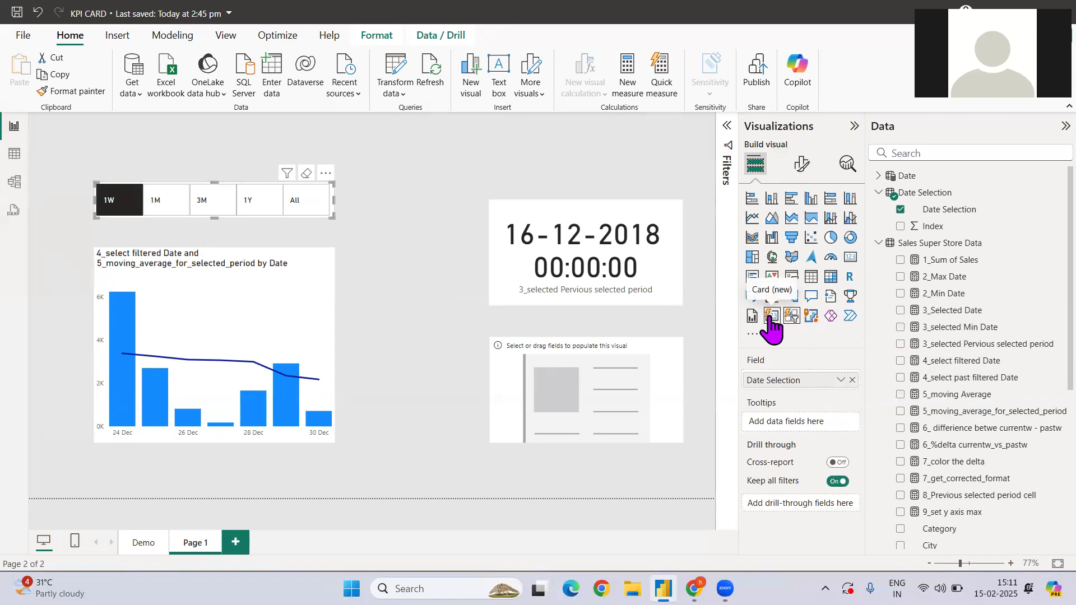
left_click(533, 392)
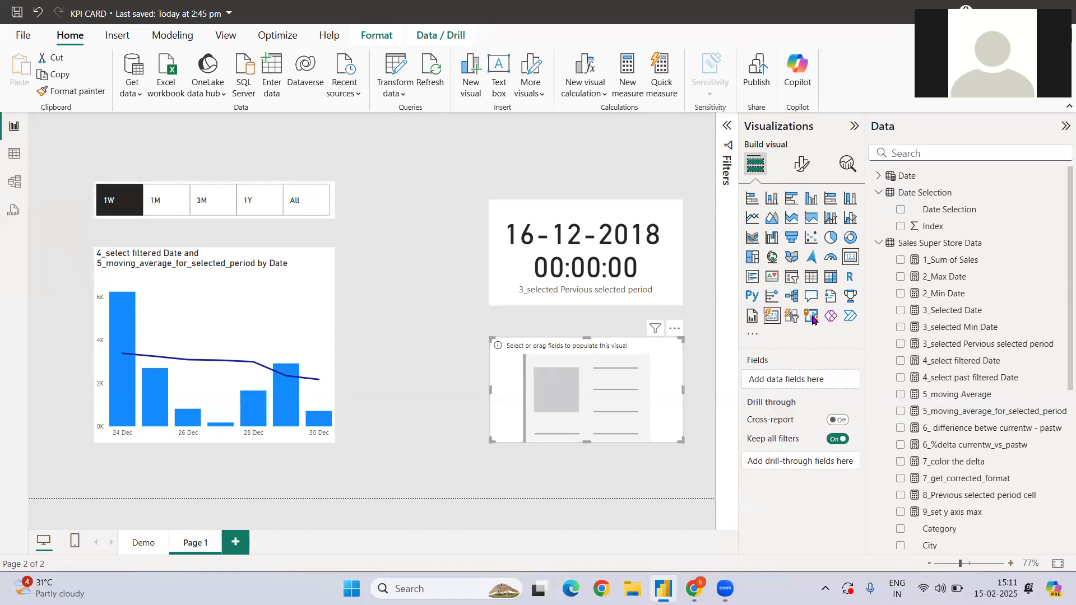
left_click(772, 317)
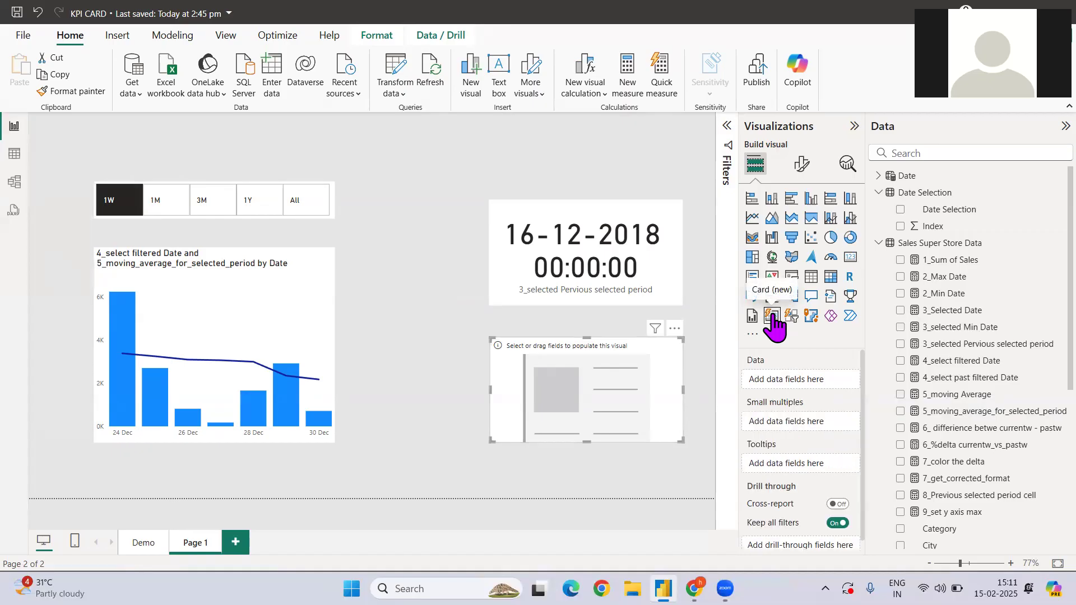
left_click_drag(557, 396, 501, 378)
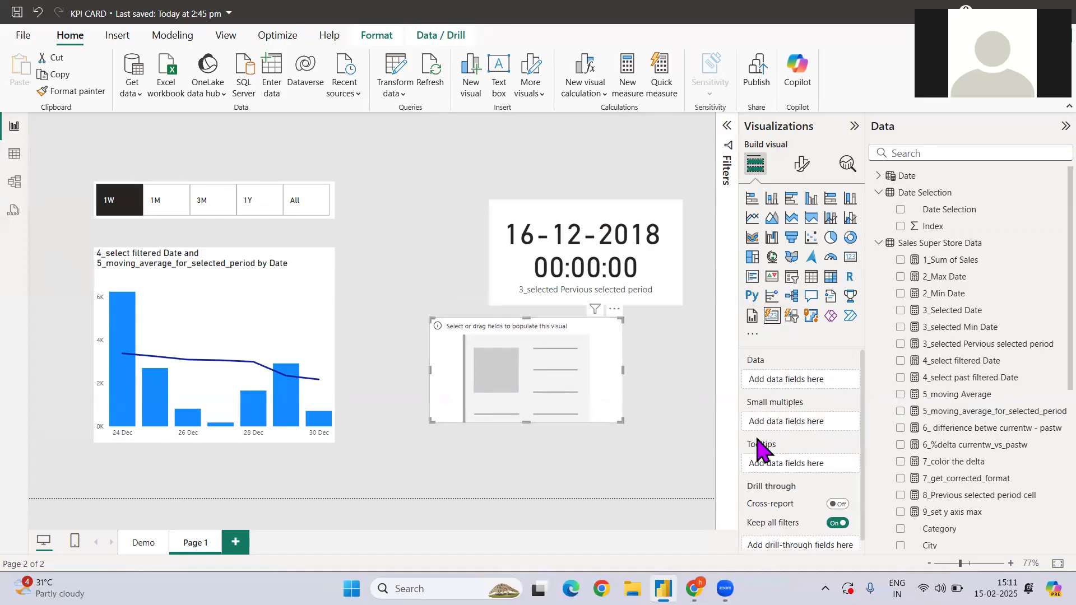
left_click(899, 377)
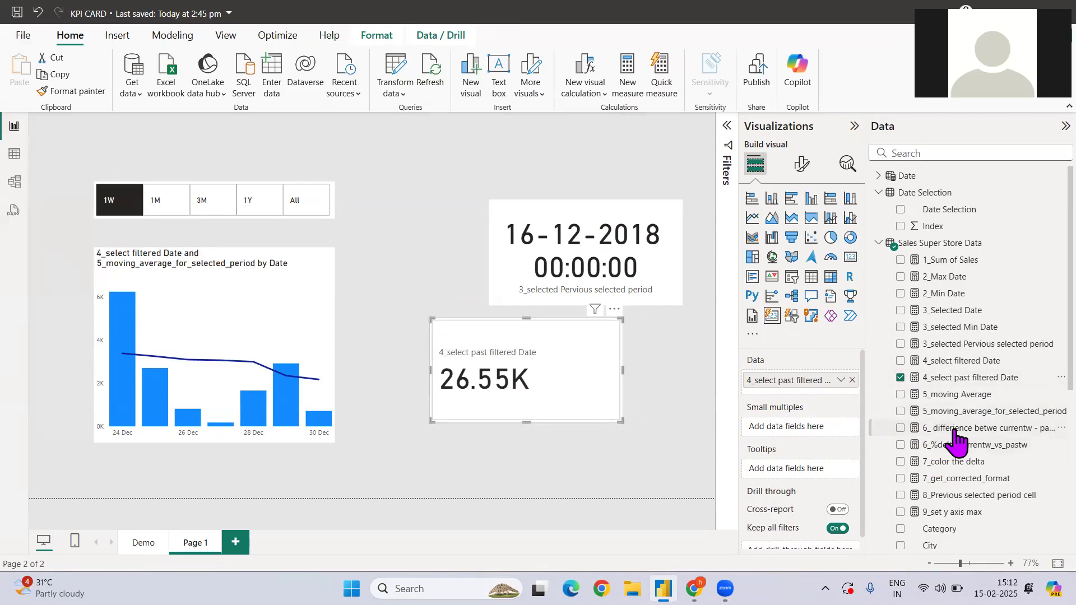
Step: Check which measure the sales value card on the Demo page uses
left_click(144, 542)
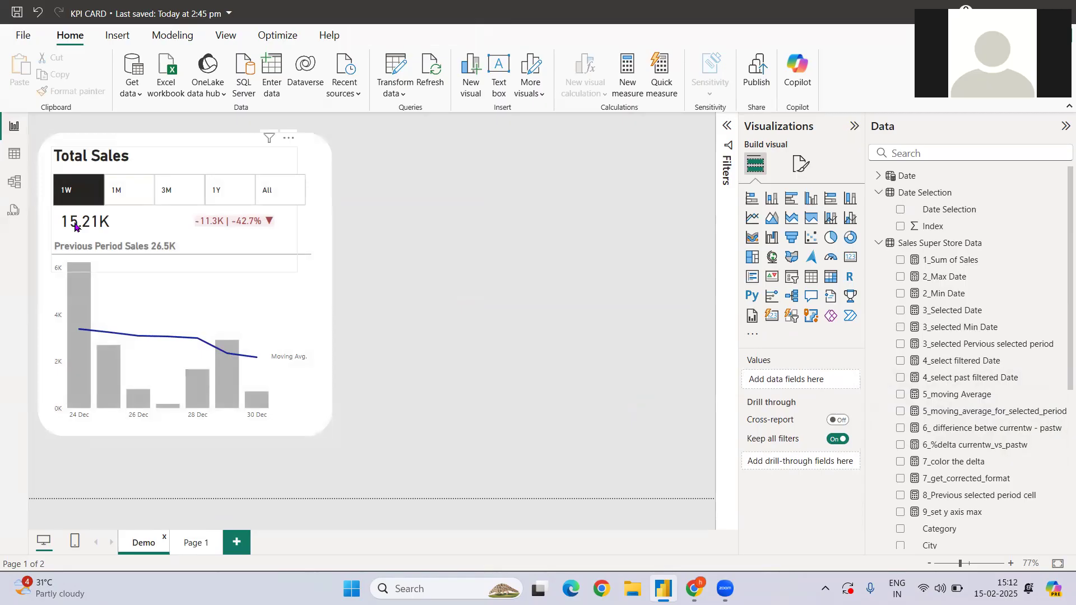
left_click(75, 227)
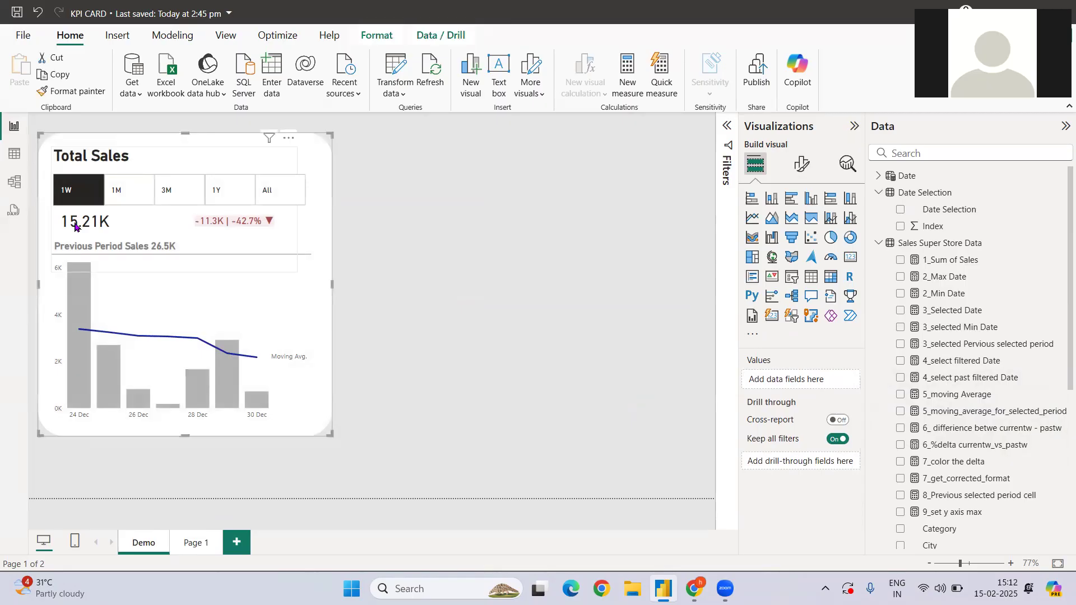
left_click(295, 167)
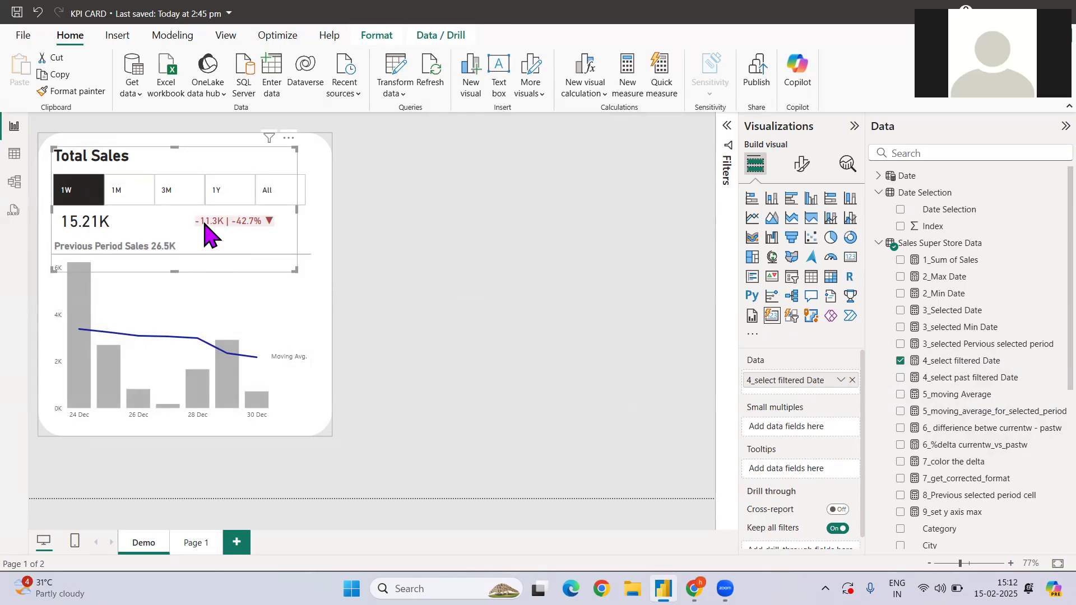
Step: Replace 4_select past filtered Date with 4_select filtered Date in the lower card on Page 1
left_click(200, 552)
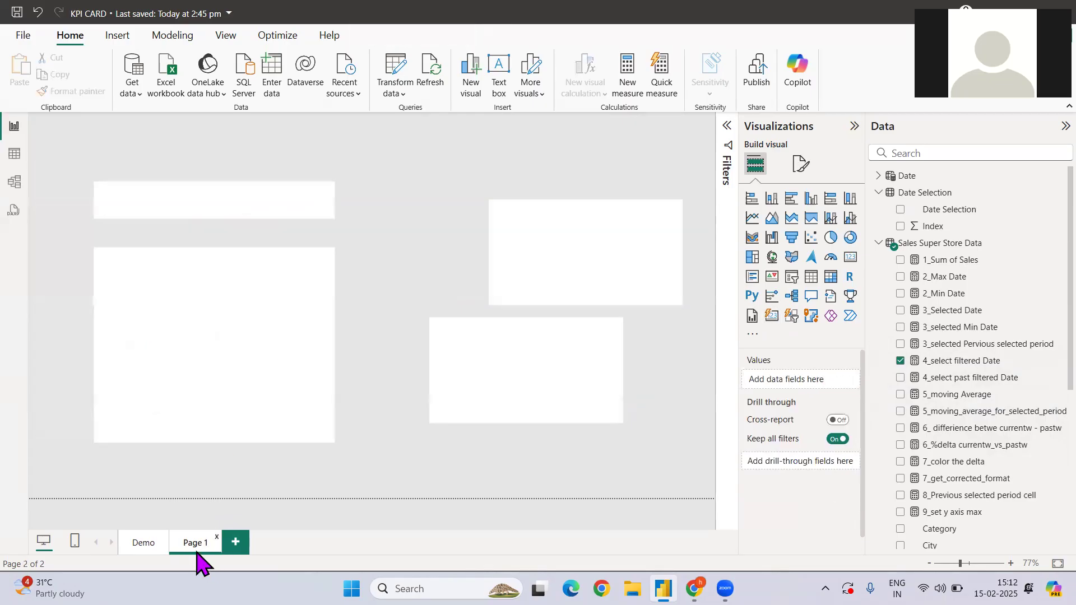
left_click(566, 381)
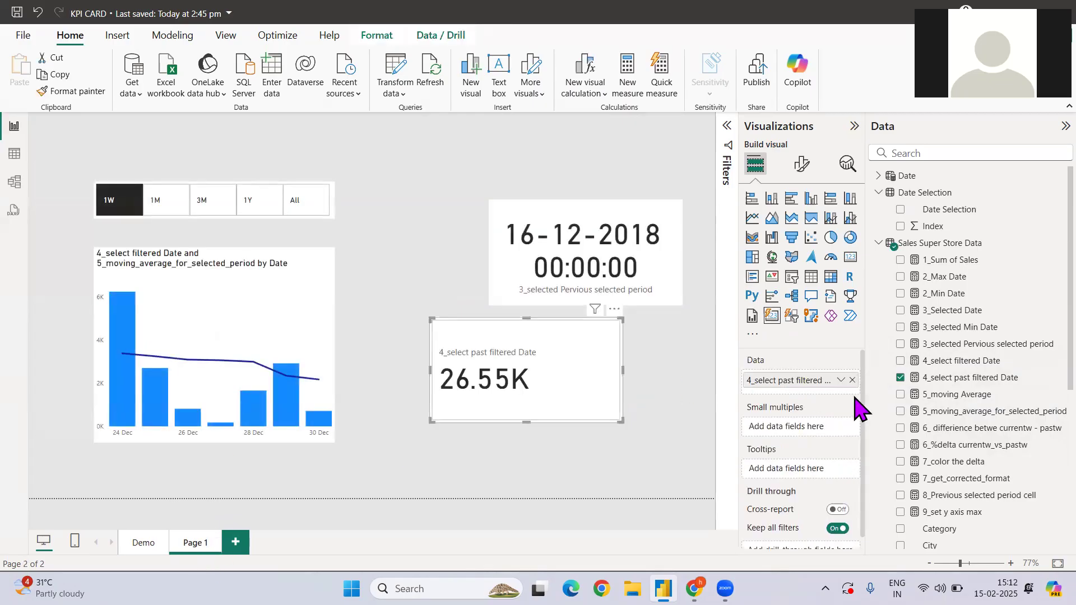
left_click(901, 377)
left_click(900, 361)
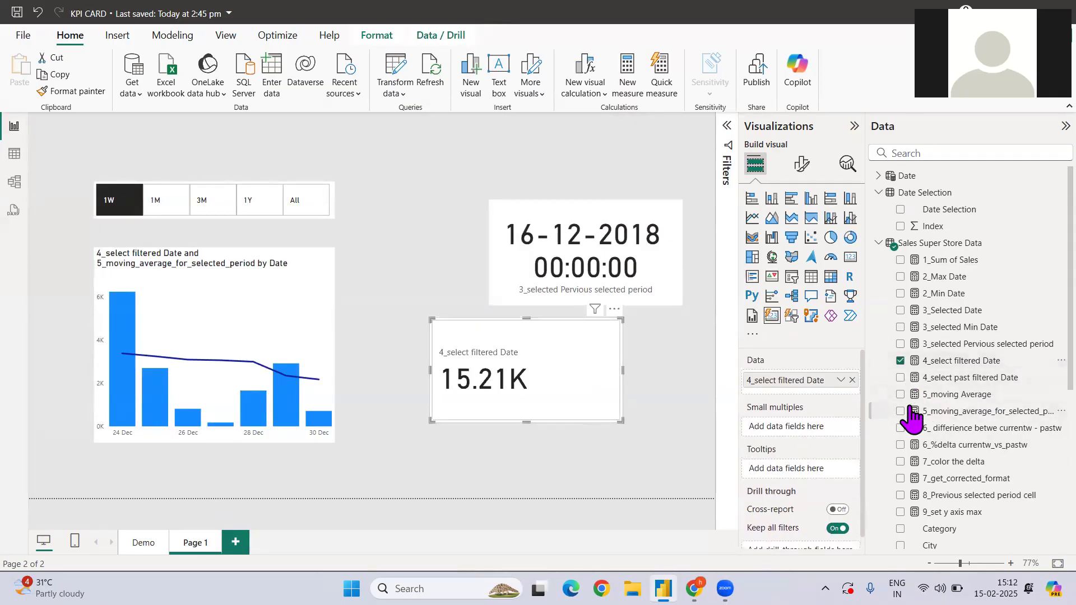
Step: Examine the 6_ differience betwe currentw - pastw formula, which subtracts 4_select past filtered Date from 4_select filtered Date
left_click(934, 429)
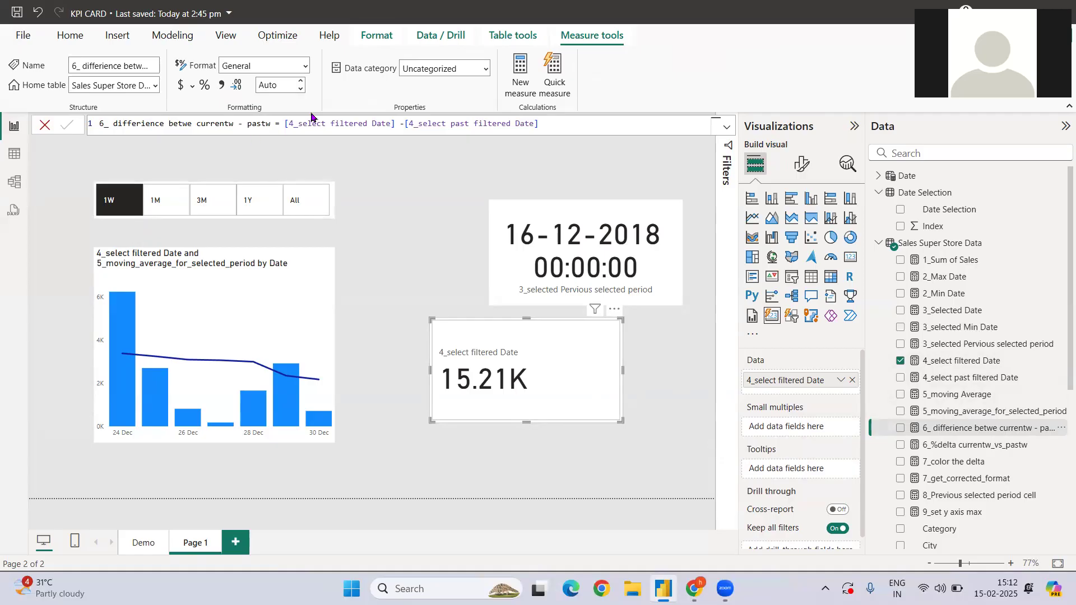
left_click_drag(281, 121, 554, 125)
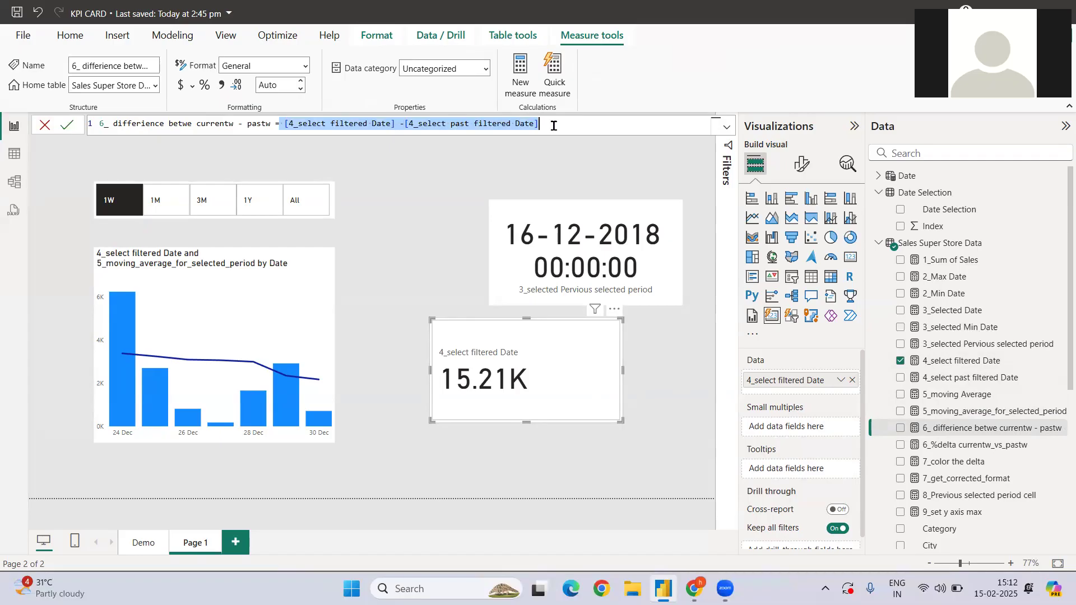
left_click(287, 124)
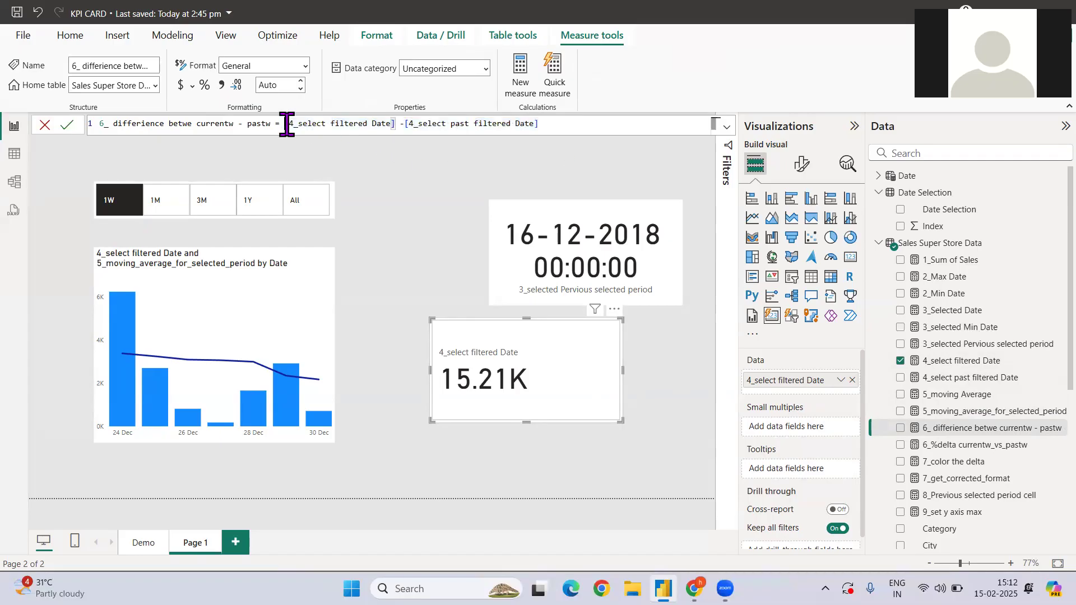
left_click_drag(287, 124, 546, 126)
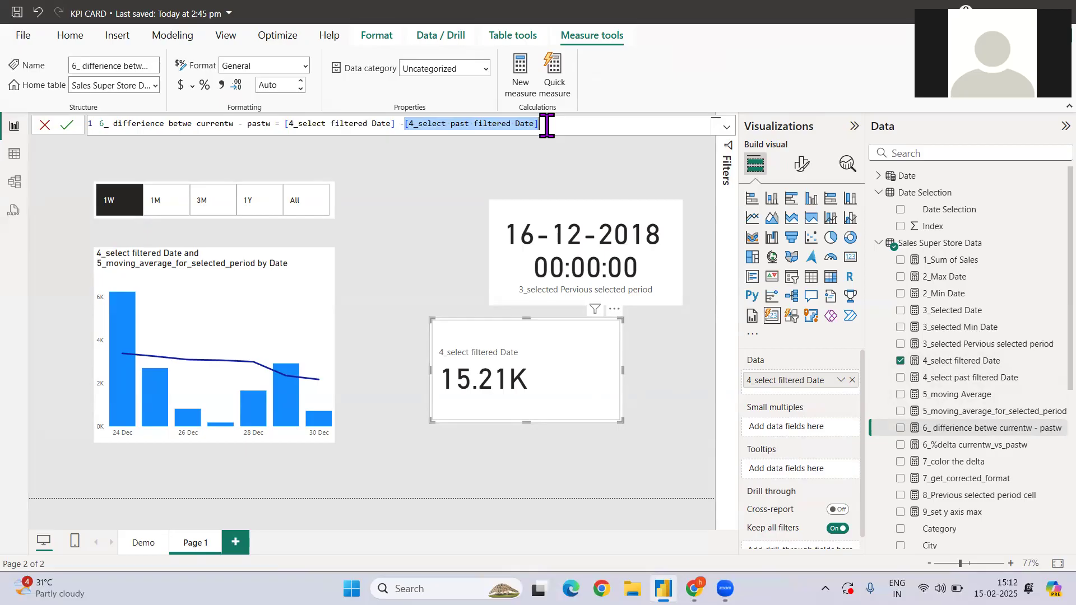
left_click(232, 125)
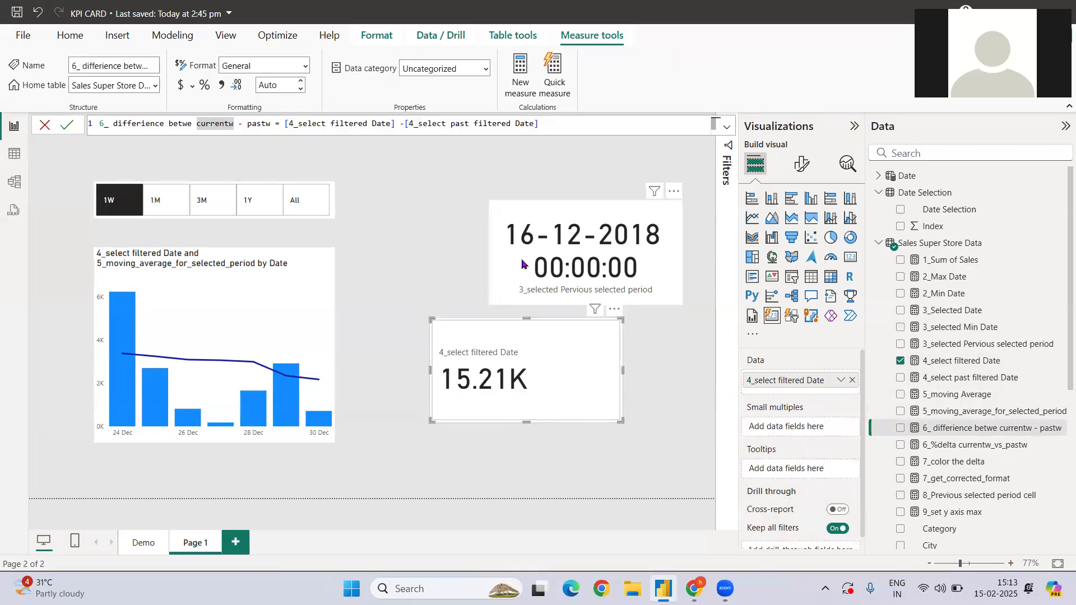
Step: Examine the 6_%delta currentw_vs_pastw formula and the two DIVIDE arguments, the period difference and 4_select past filtered Date
left_click(945, 447)
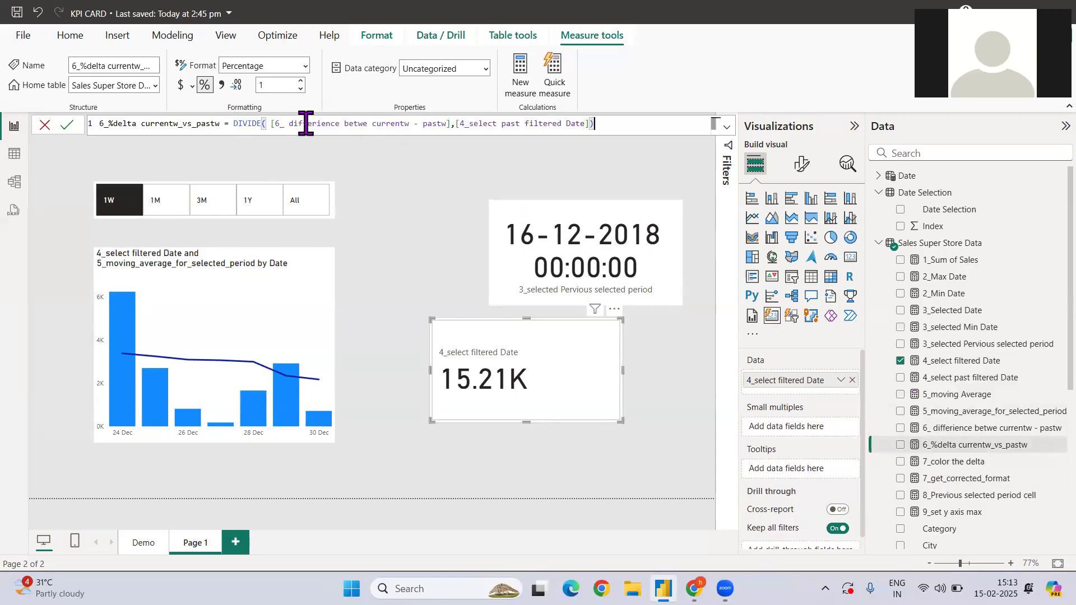
left_click_drag(271, 123, 450, 122)
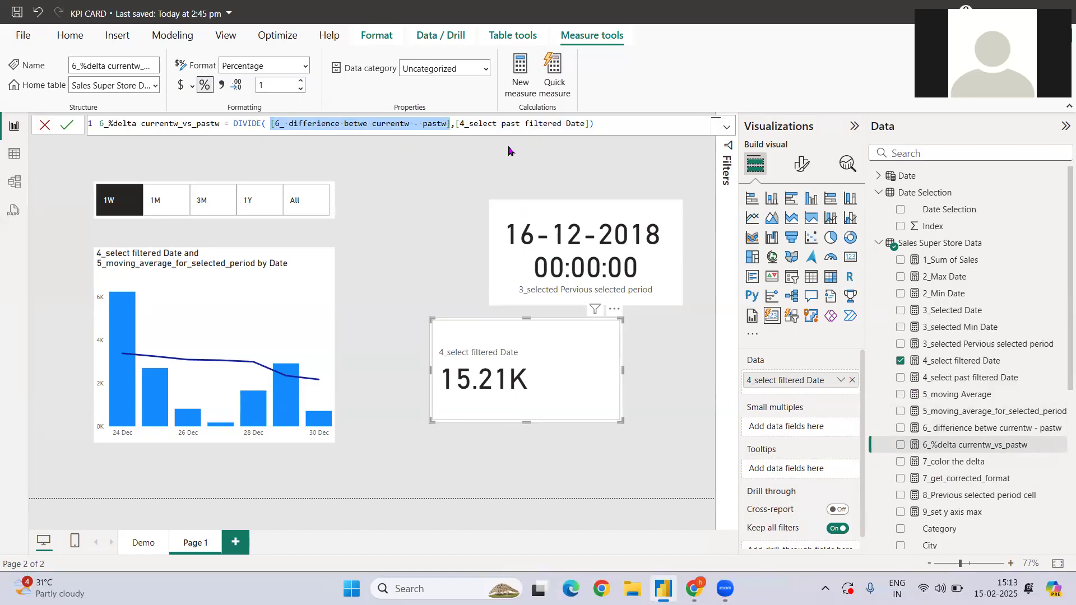
left_click_drag(456, 123, 593, 123)
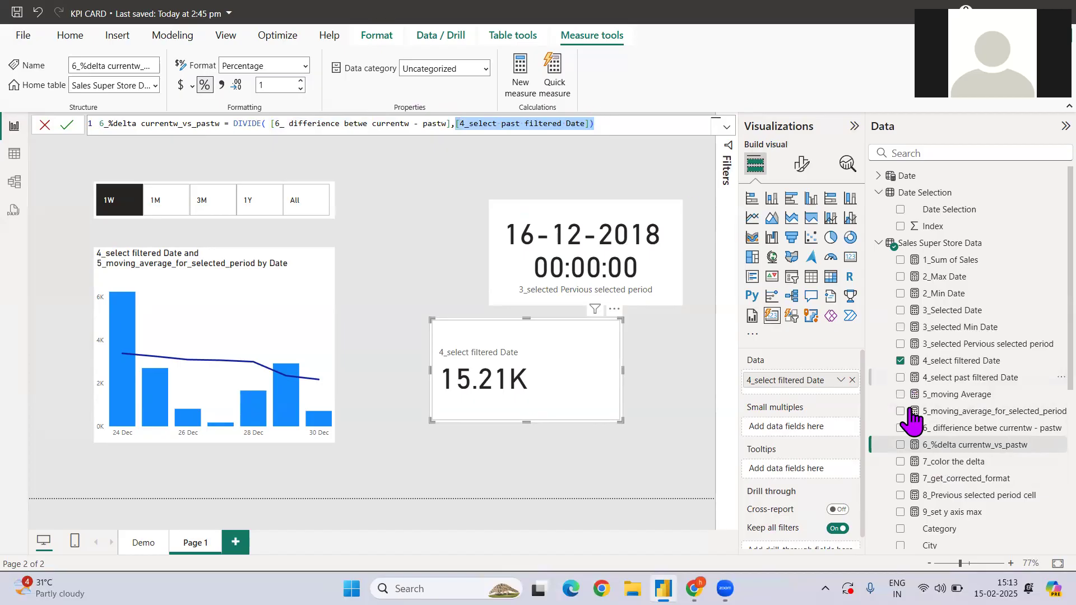
Step: Examine the 7_color the delta formula, including the check variable and the SWITCH colours #038D96 and #A84545
left_click(950, 465)
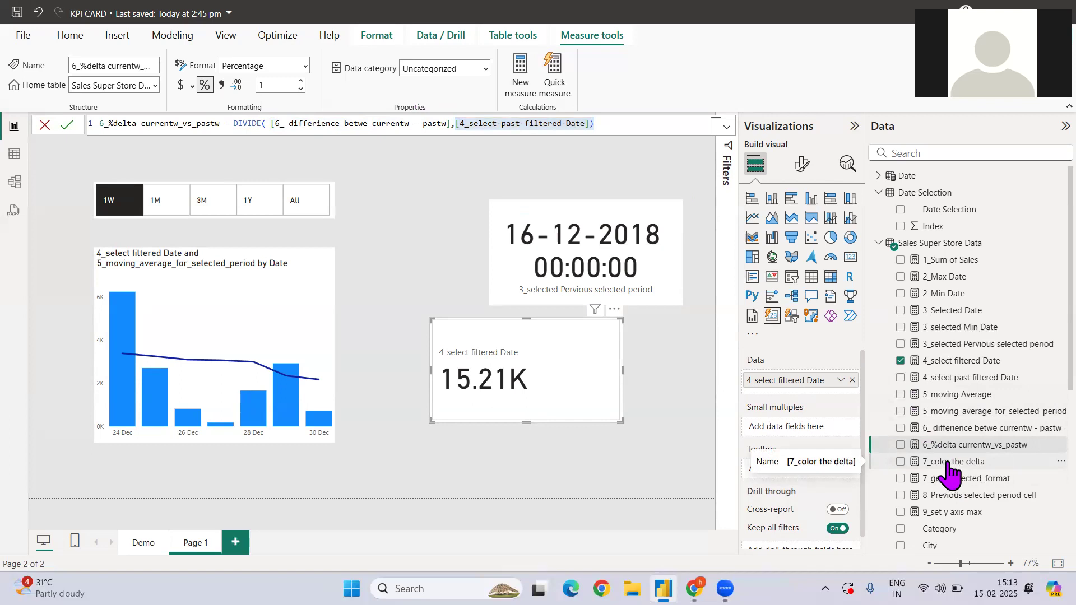
left_click(727, 127)
left_click_drag(256, 195, 122, 123)
left_click(209, 135)
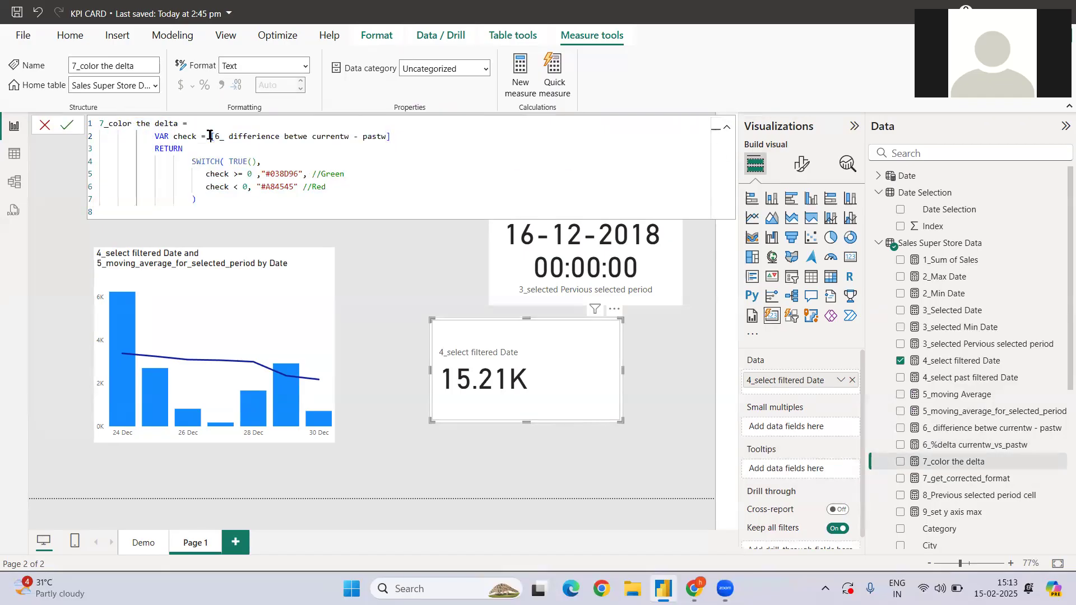
left_click_drag(233, 175, 242, 174)
double_click(275, 174)
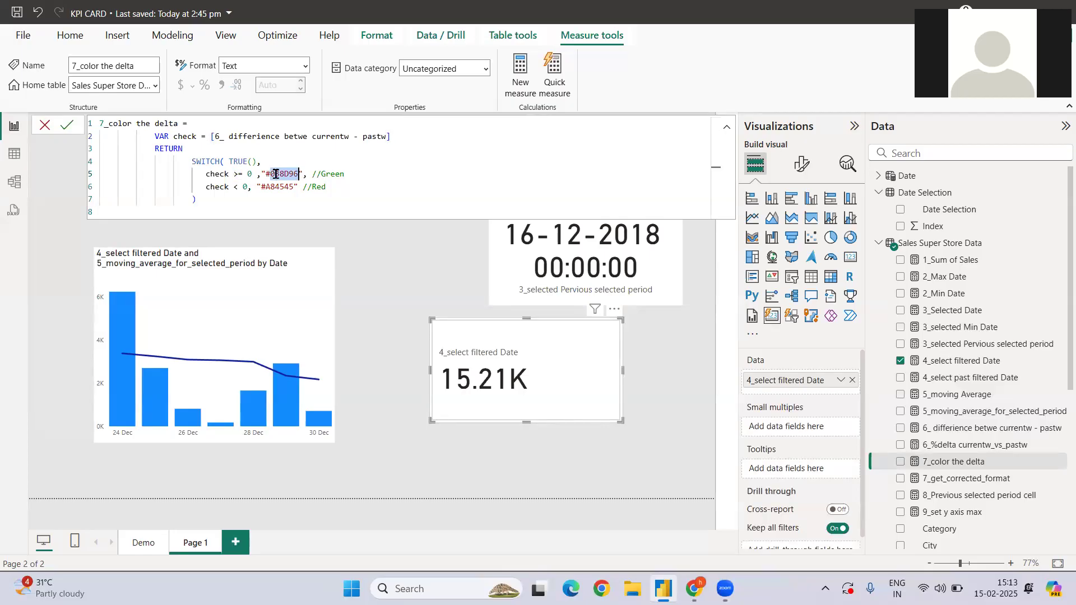
double_click(271, 188)
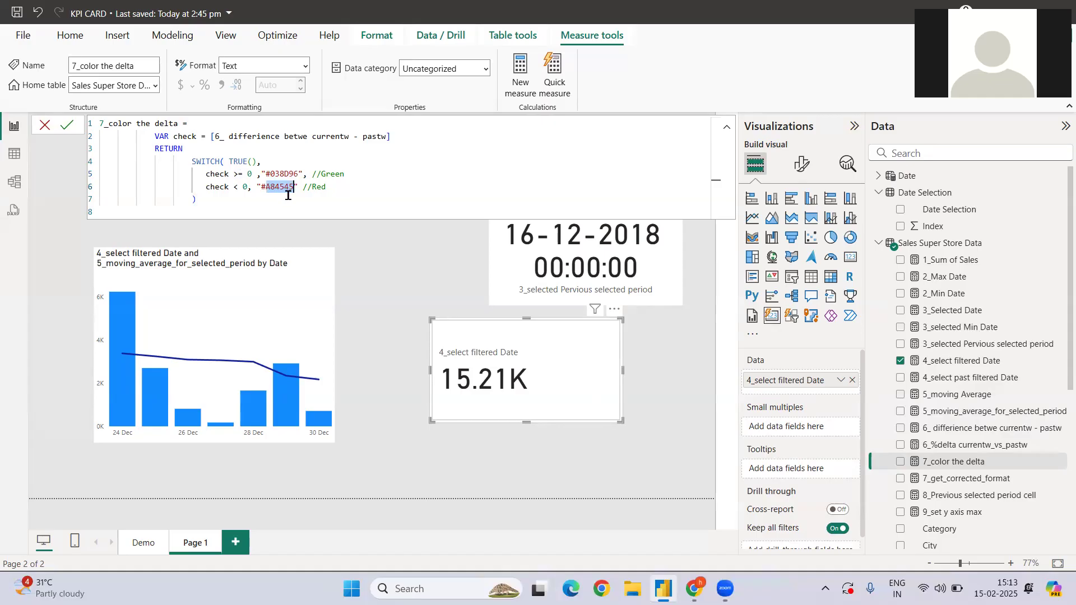
left_click(280, 199)
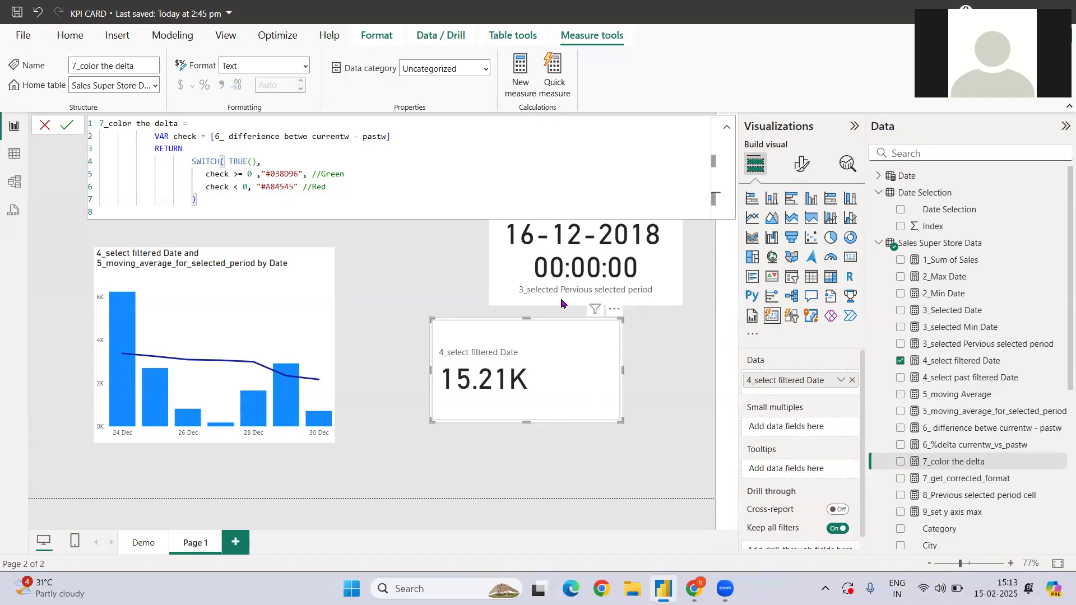
Step: Open the 7_get_corrected_format formula to examine its FORMAT and UNICHAR expressions
left_click(958, 480)
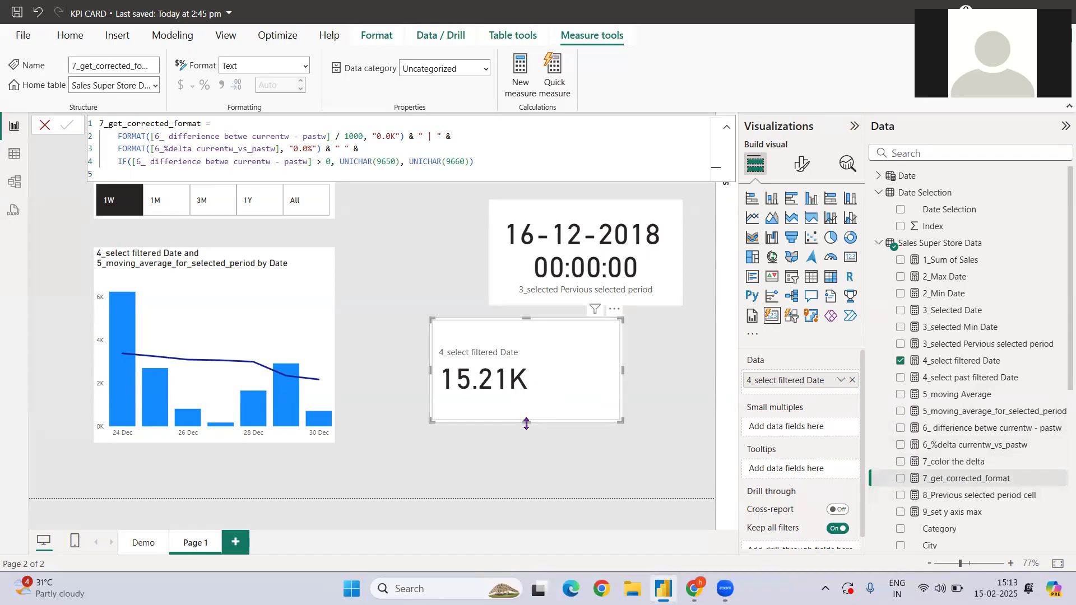
Step: Enlarge the 4_select filtered Date card and add the measures 6_ differience betwe currentw - pastw and 6_%delta currentw_vs_pastw to it
left_click_drag(526, 420, 527, 476)
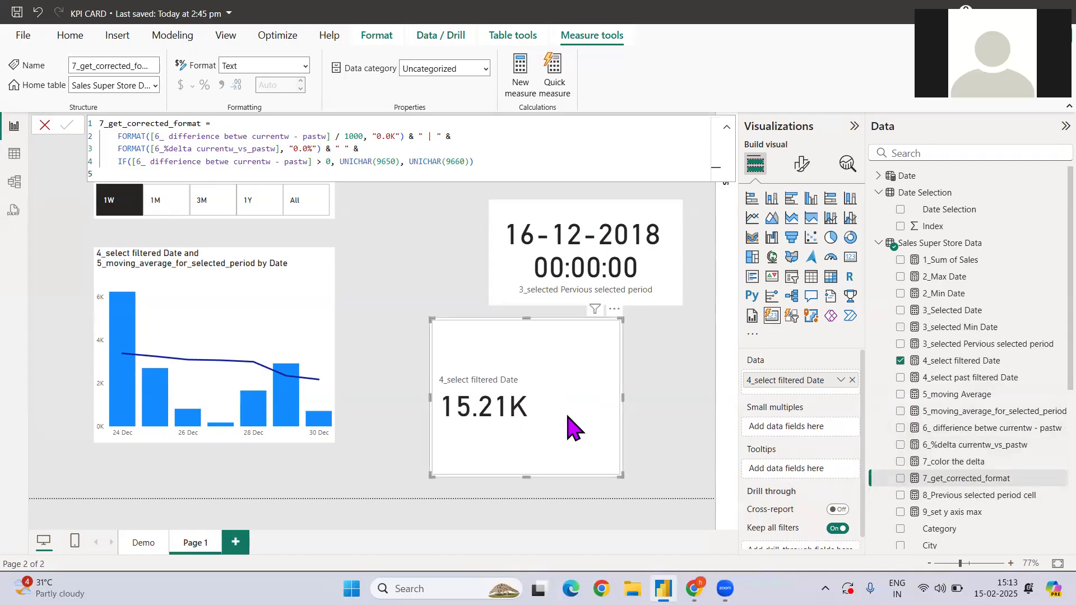
left_click(900, 430)
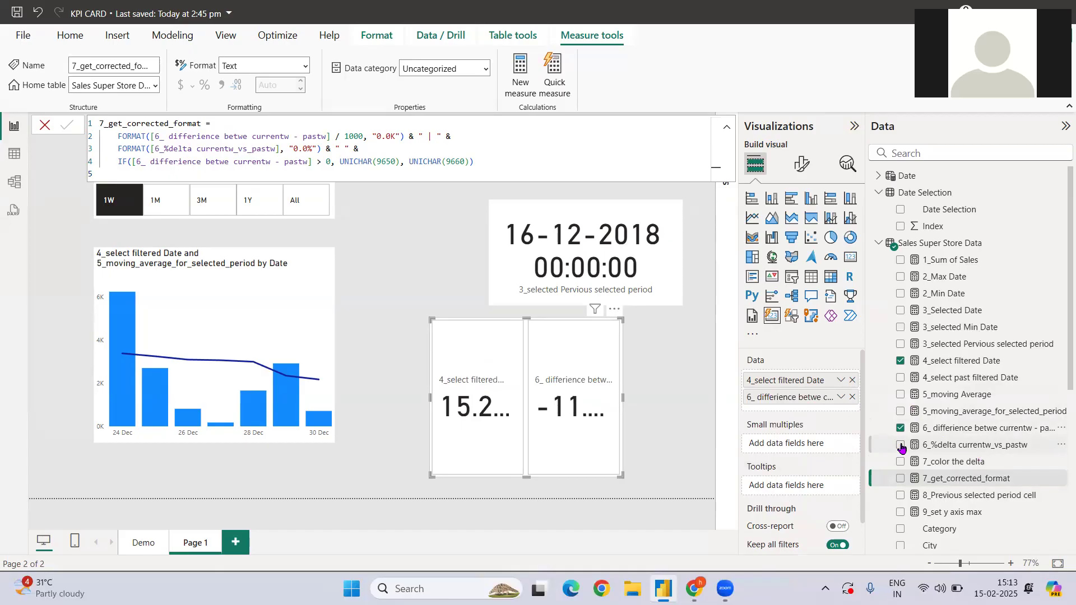
left_click(900, 446)
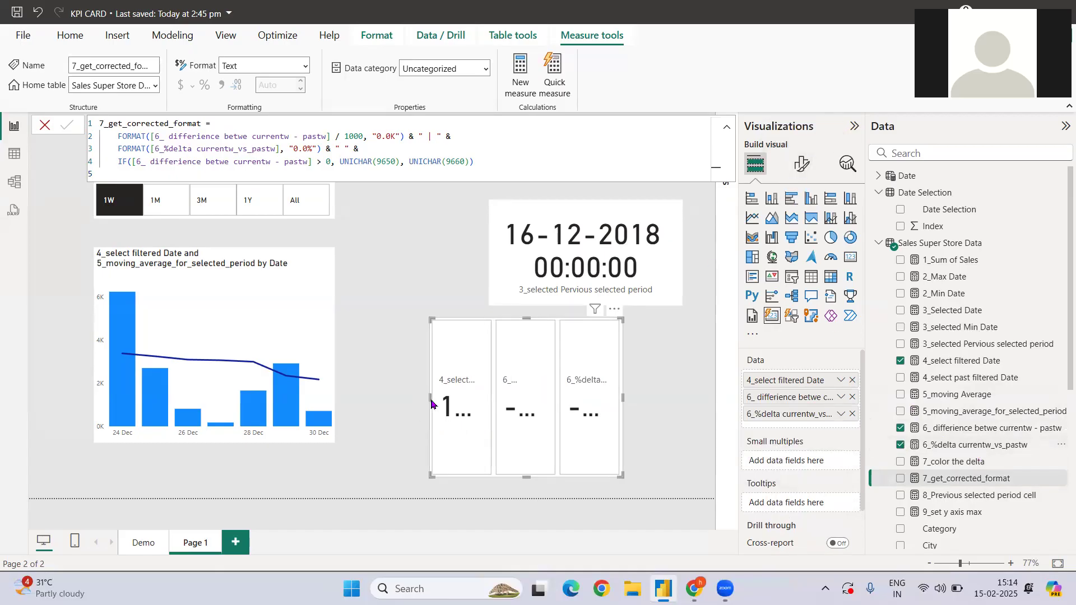
left_click_drag(428, 398, 355, 398)
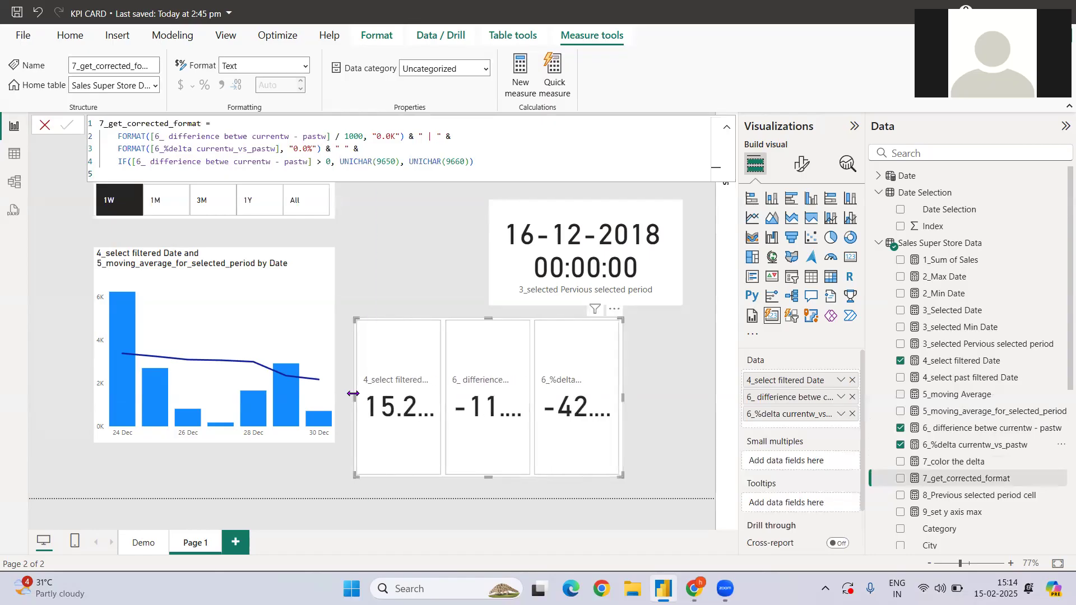
left_click_drag(621, 395, 694, 408)
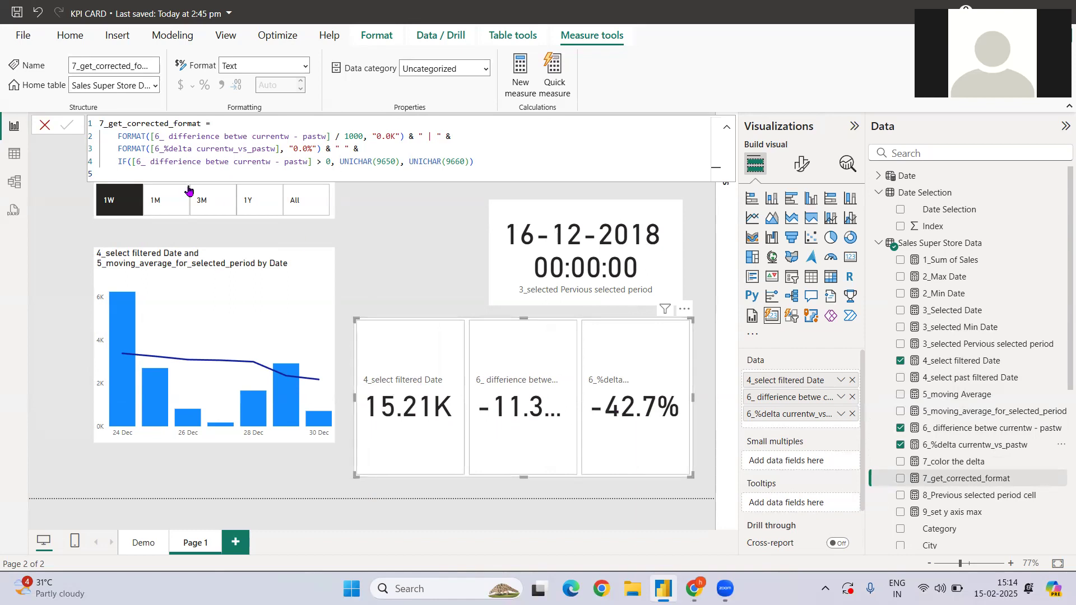
Step: Review the 7_get_corrected_format formula and compare it with the finished KPI card on the Demo page, returning to Page 1
left_click_drag(118, 136, 480, 164)
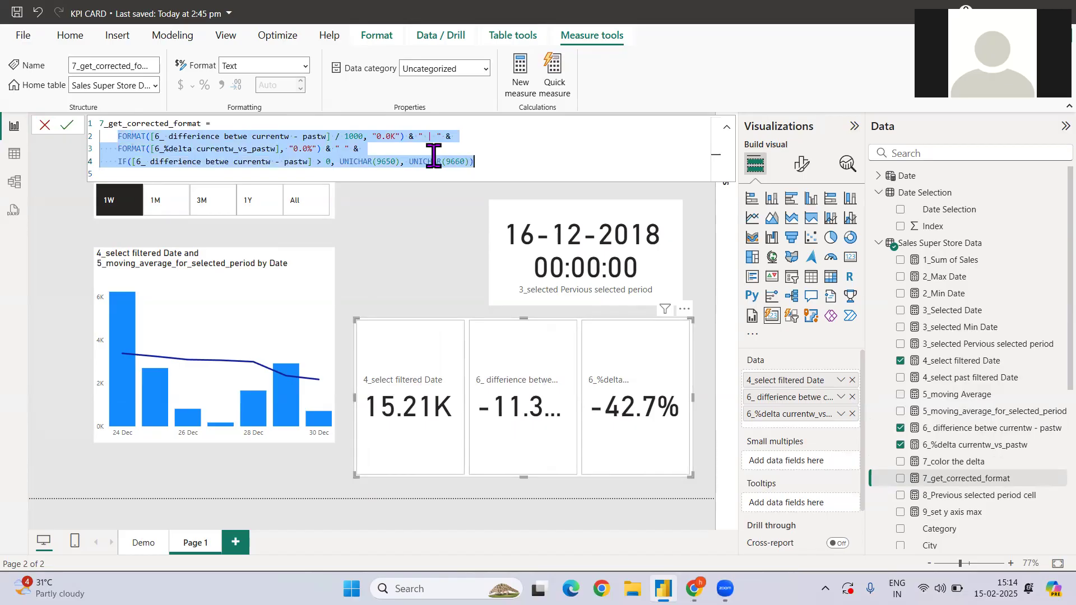
left_click(134, 547)
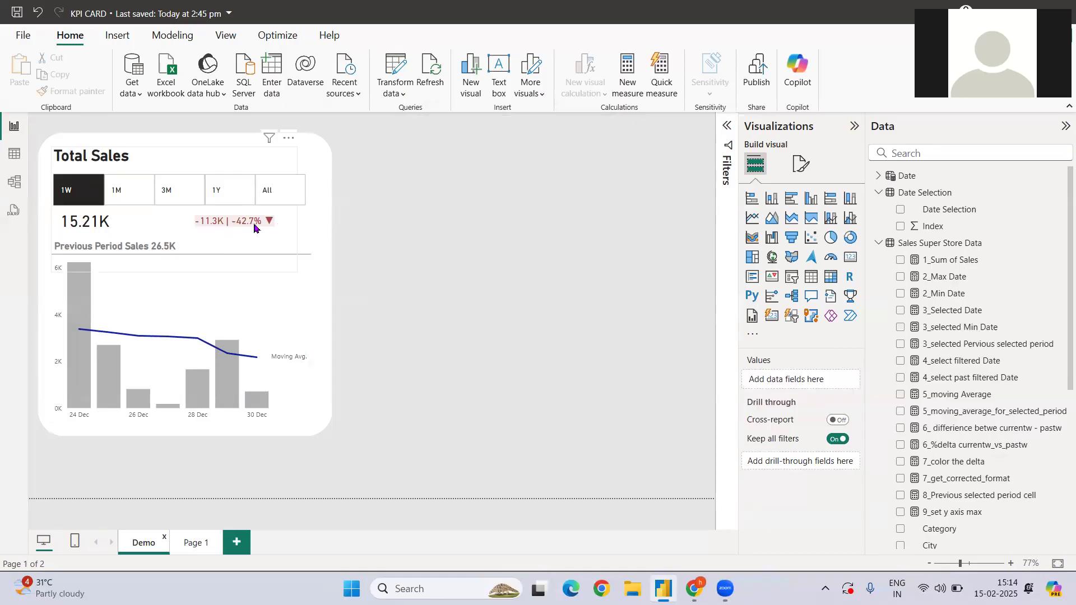
left_click(191, 543)
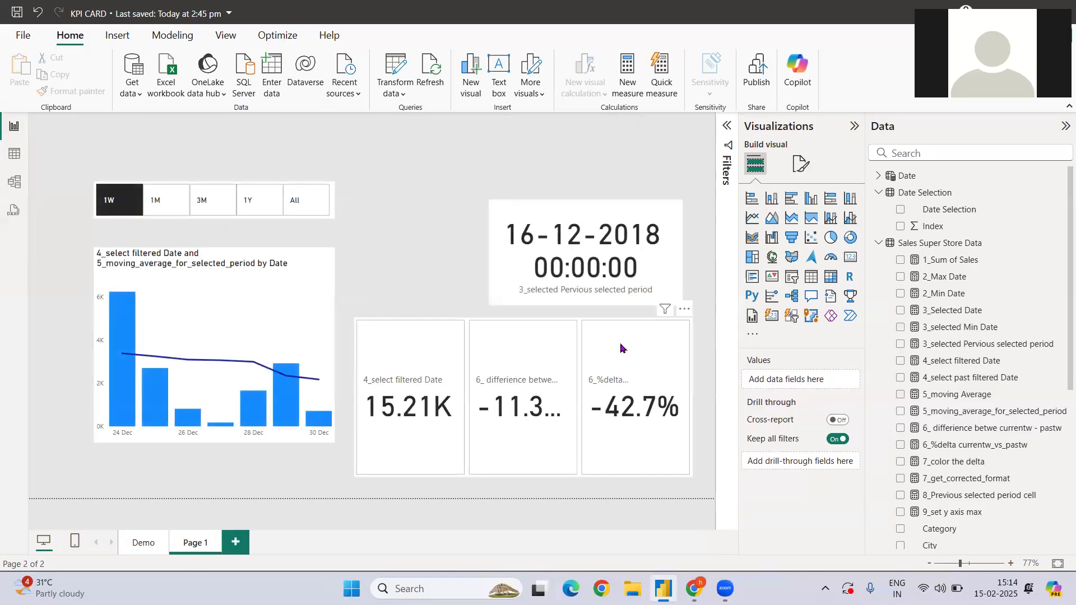
Step: Replace the card's difference and %delta measures with 7_get_corrected_format and shrink the card
left_click(620, 348)
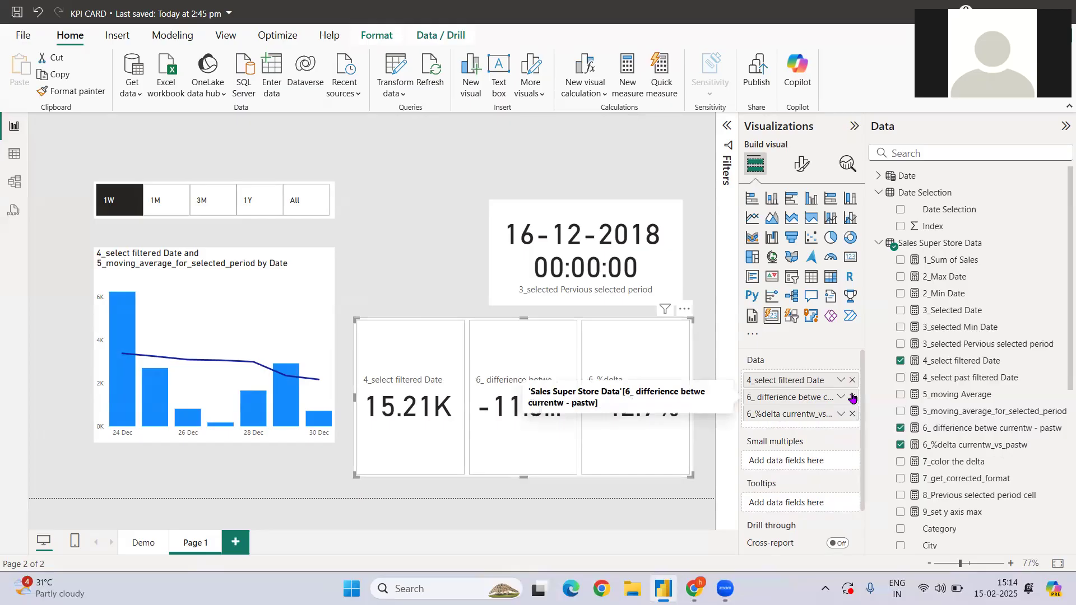
left_click(852, 397)
left_click(852, 397)
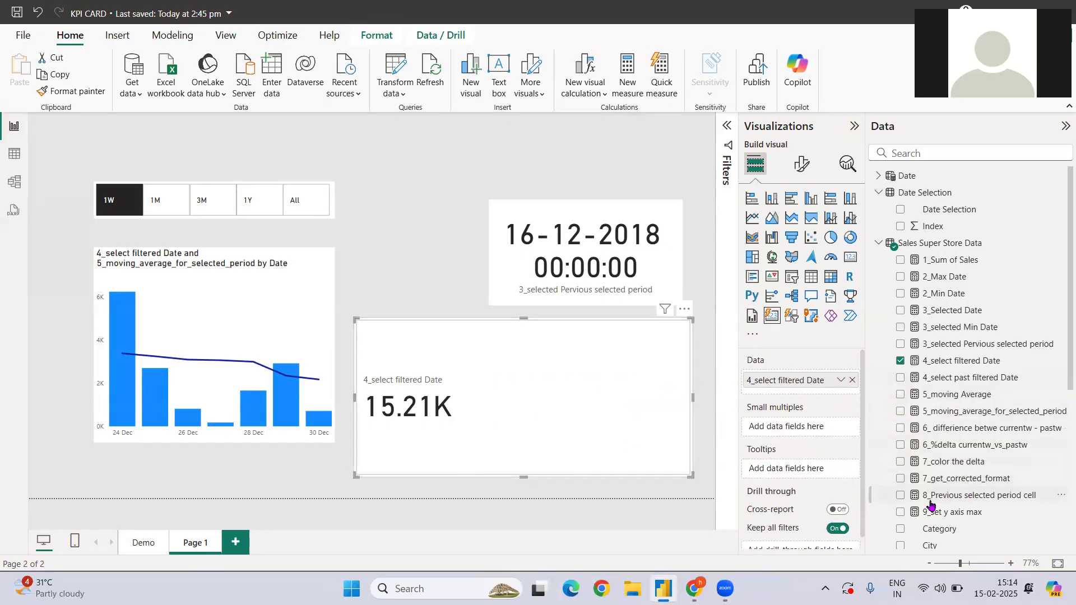
left_click(956, 485)
left_click_drag(958, 483, 799, 388)
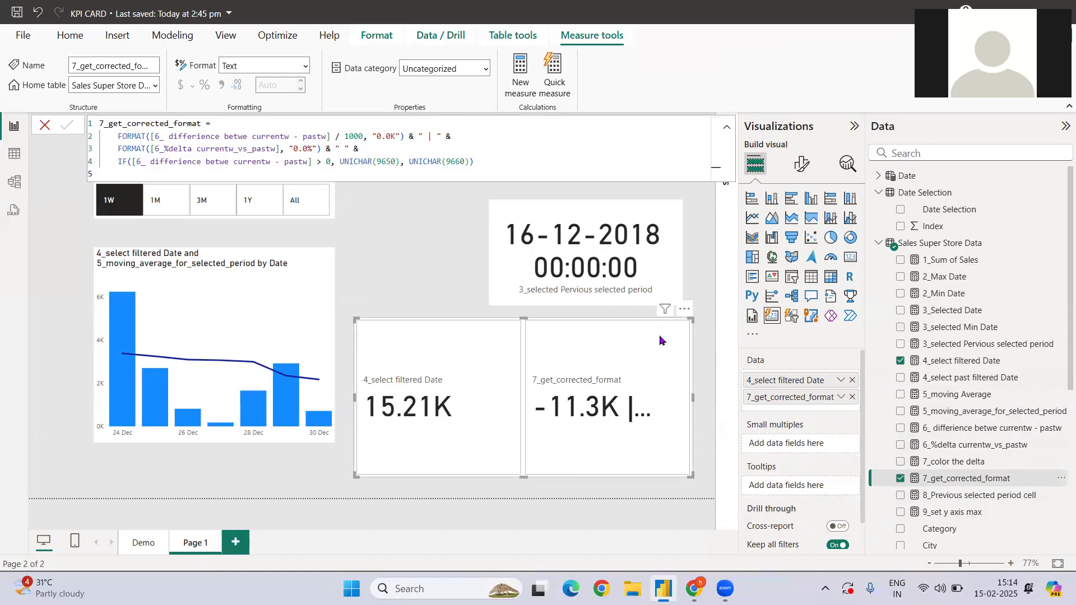
left_click_drag(691, 320, 611, 395)
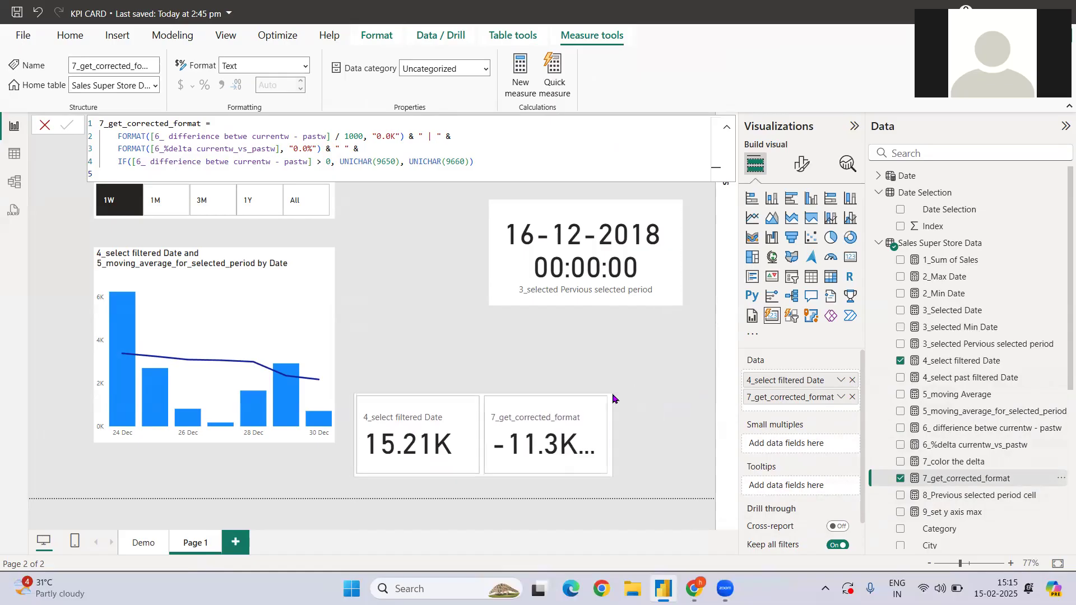
Step: Turn off the callout value labels for all series in the card, keeping the values on
left_click(801, 164)
left_click(793, 347)
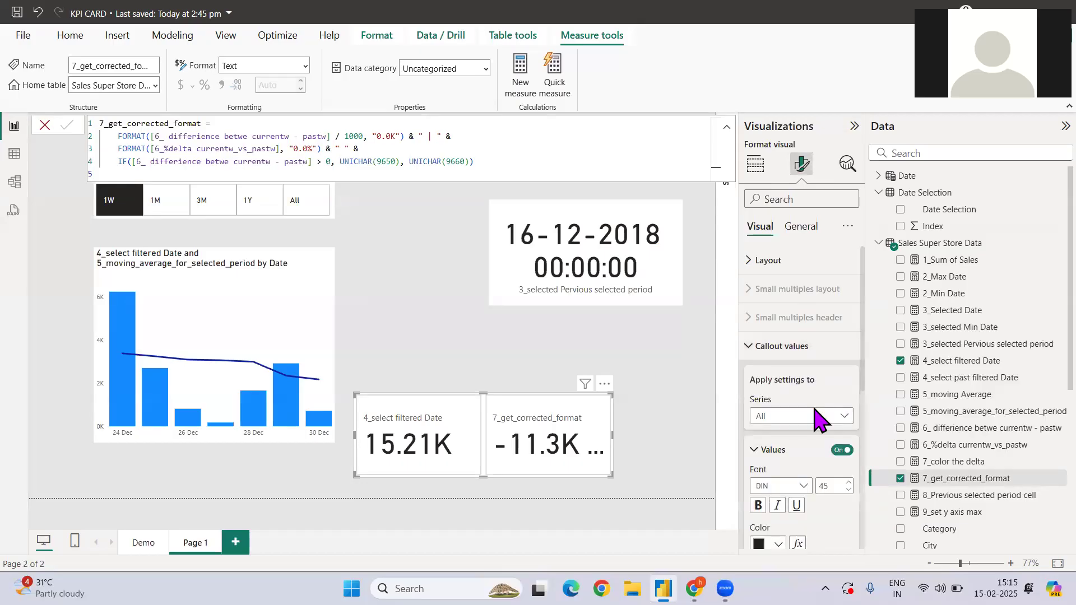
left_click(811, 418)
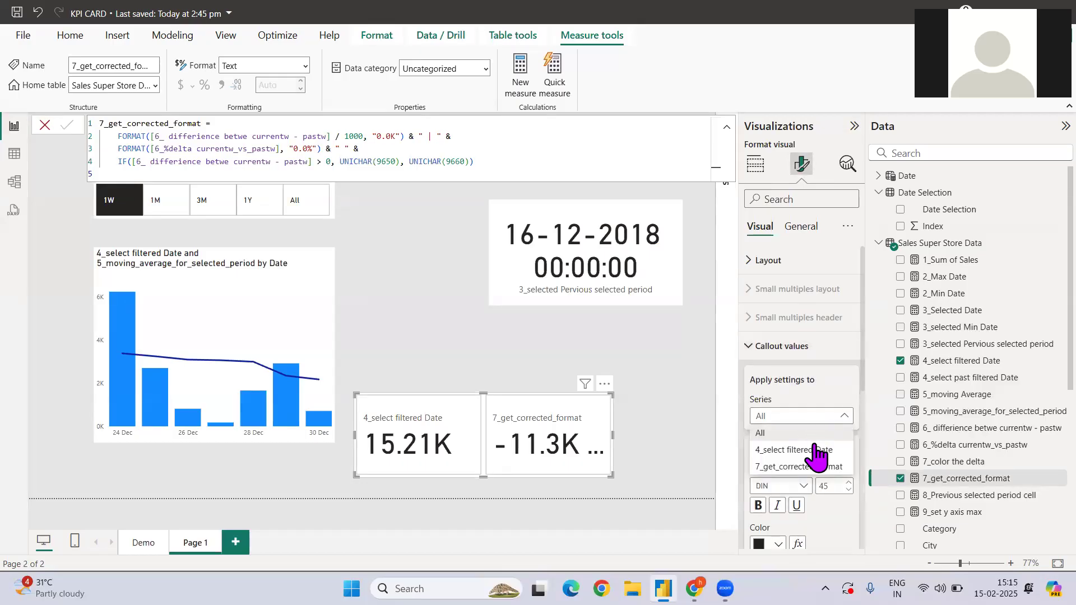
left_click(785, 399)
scroll(785, 399, "down", 2)
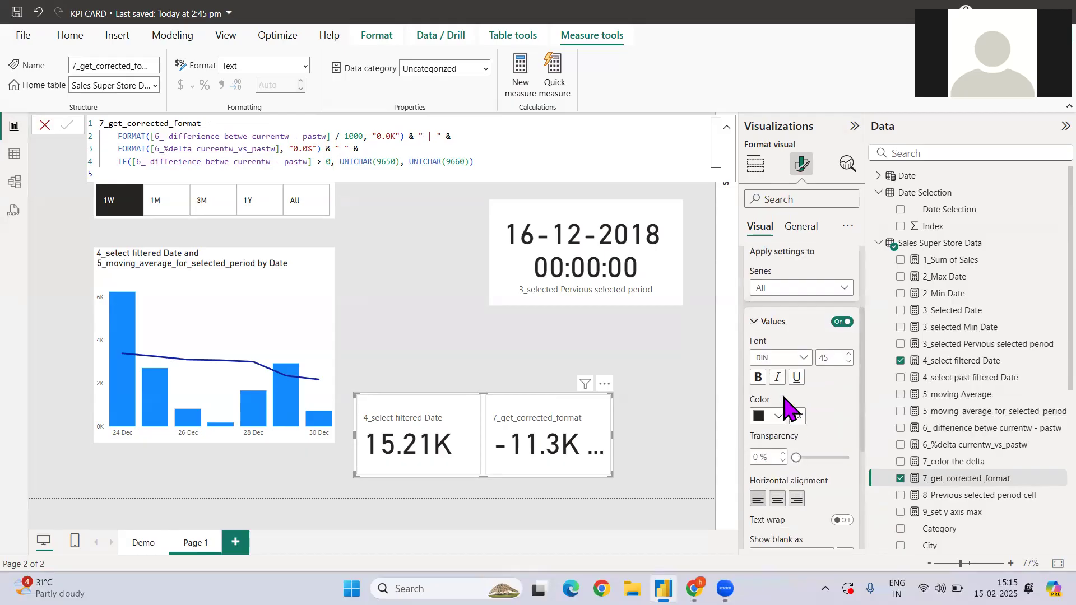
left_click(842, 317)
left_click(842, 317)
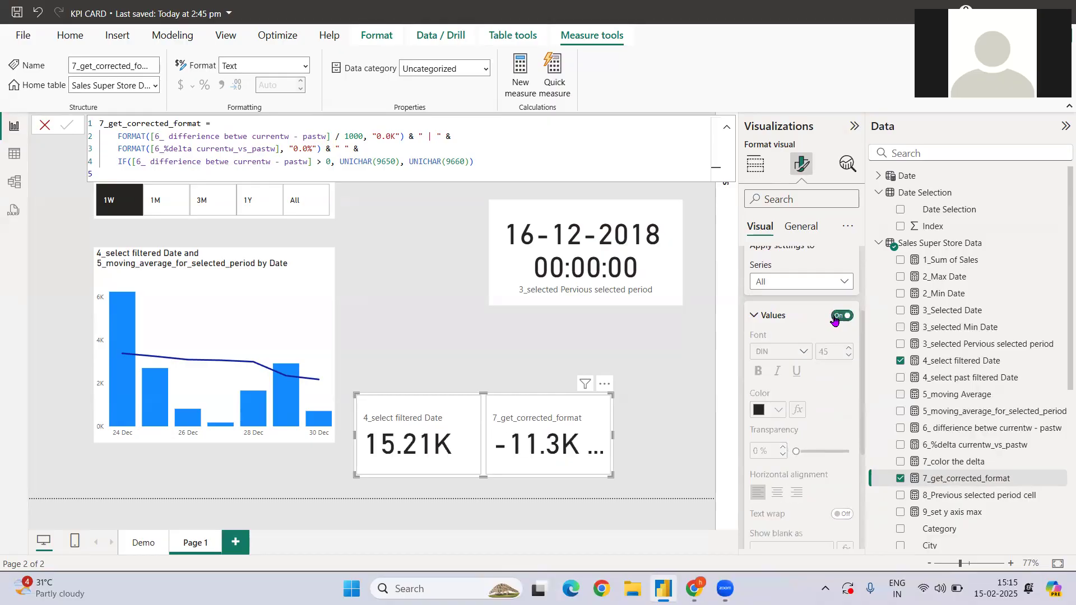
left_click(765, 316)
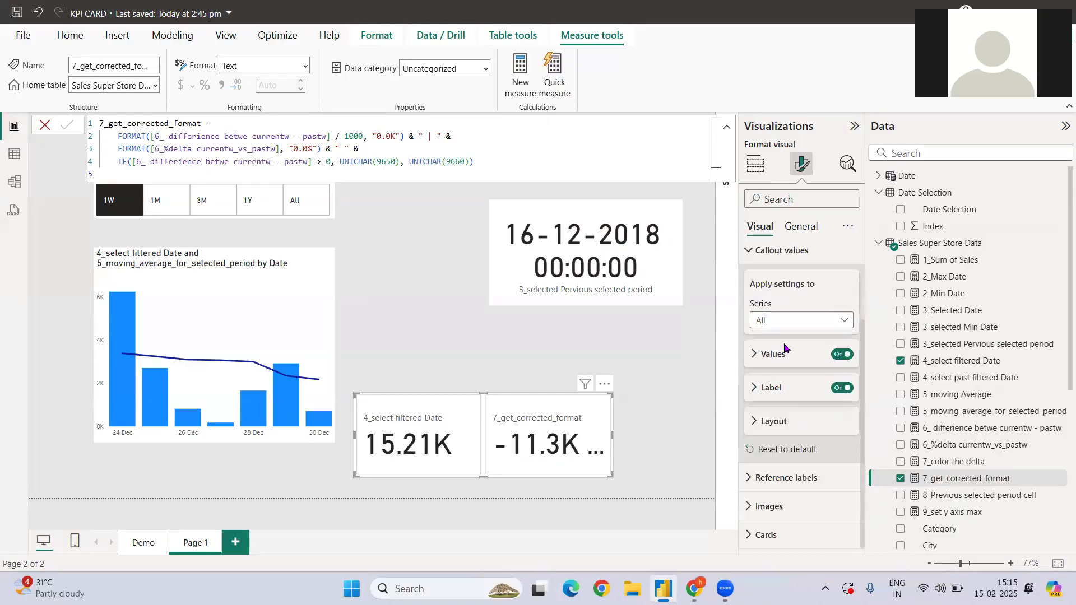
left_click(843, 388)
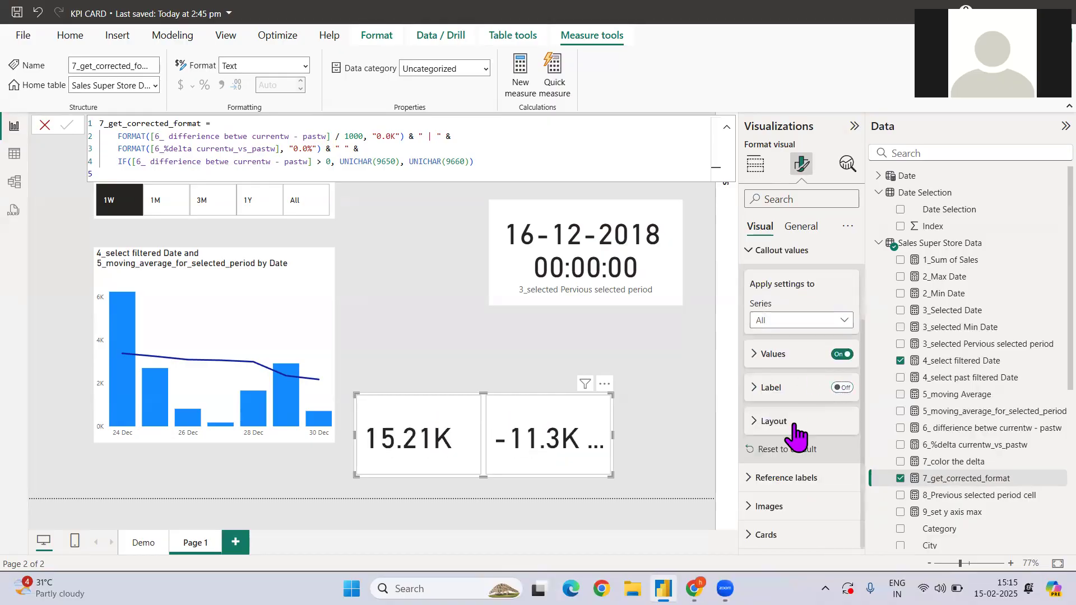
Step: Inspect the card's callout layout and the reference label settings for the 4_select filtered Date series
left_click(765, 422)
scroll(765, 426, "down", 2)
left_click(762, 470)
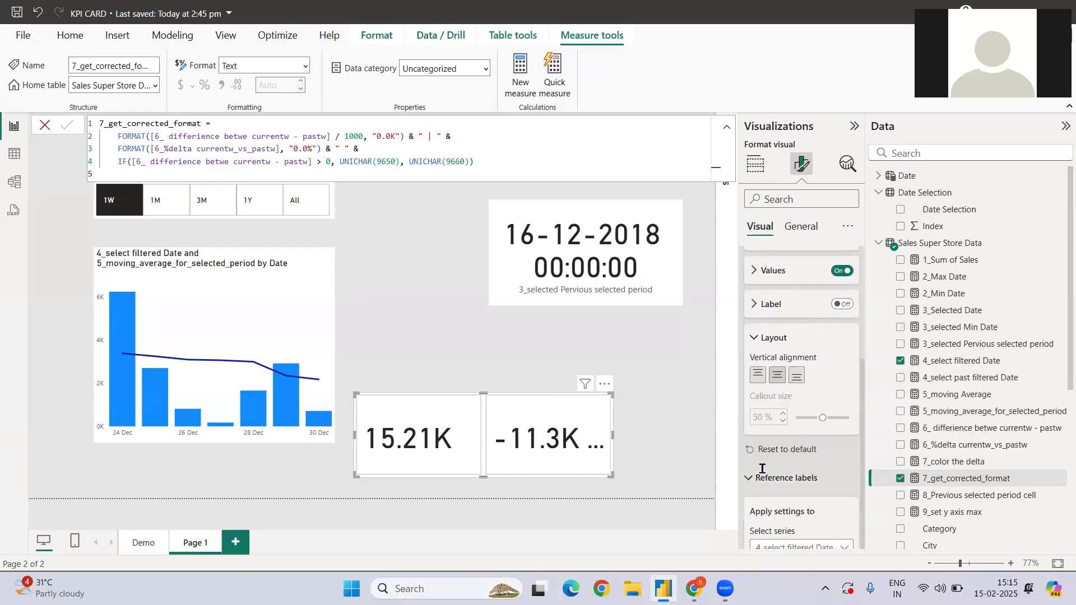
scroll(763, 476, "down", 5)
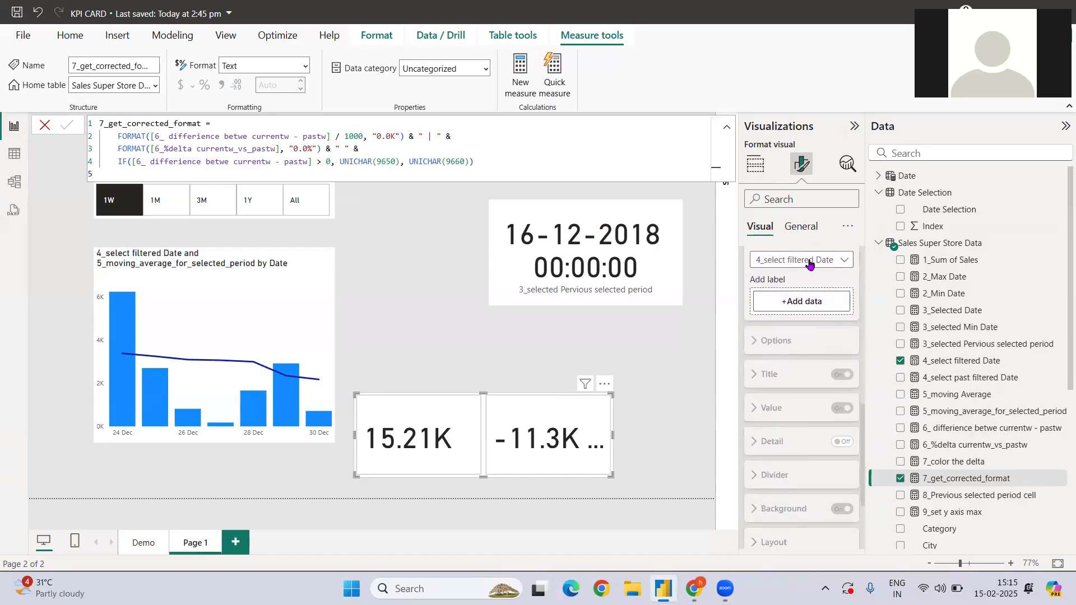
left_click(809, 261)
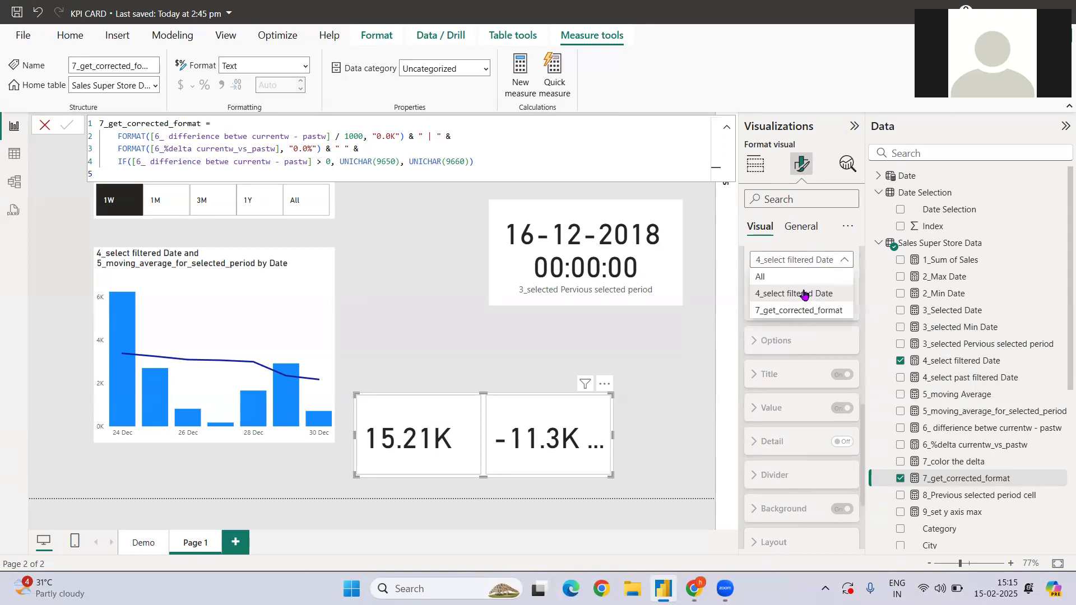
left_click(807, 294)
Step: Remove 7_get_corrected_format from the card's data and add it as a reference label for 4_select filtered Date
left_click(755, 164)
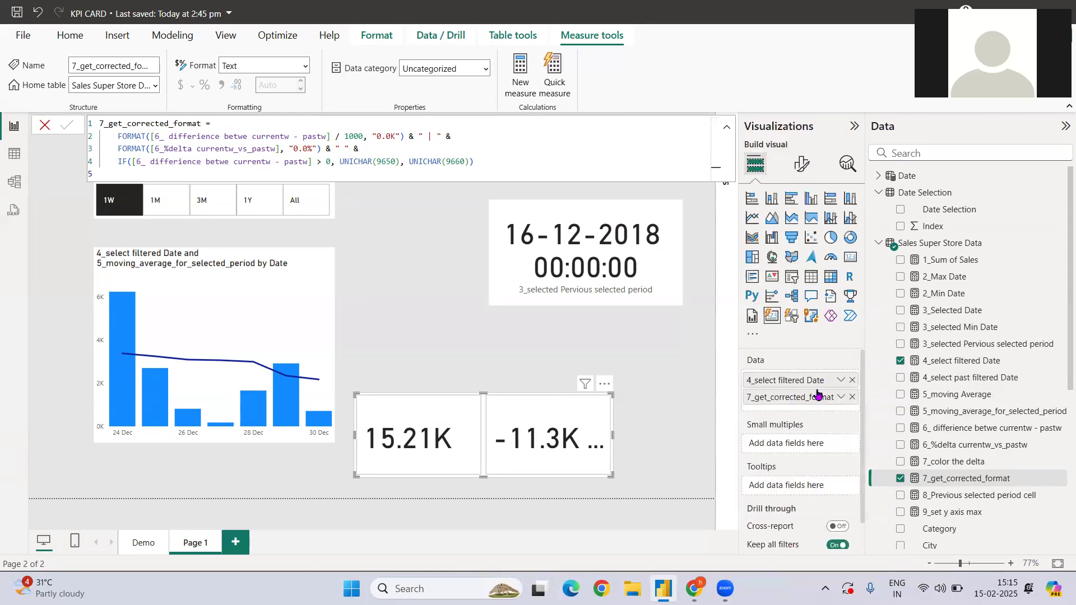
left_click(852, 397)
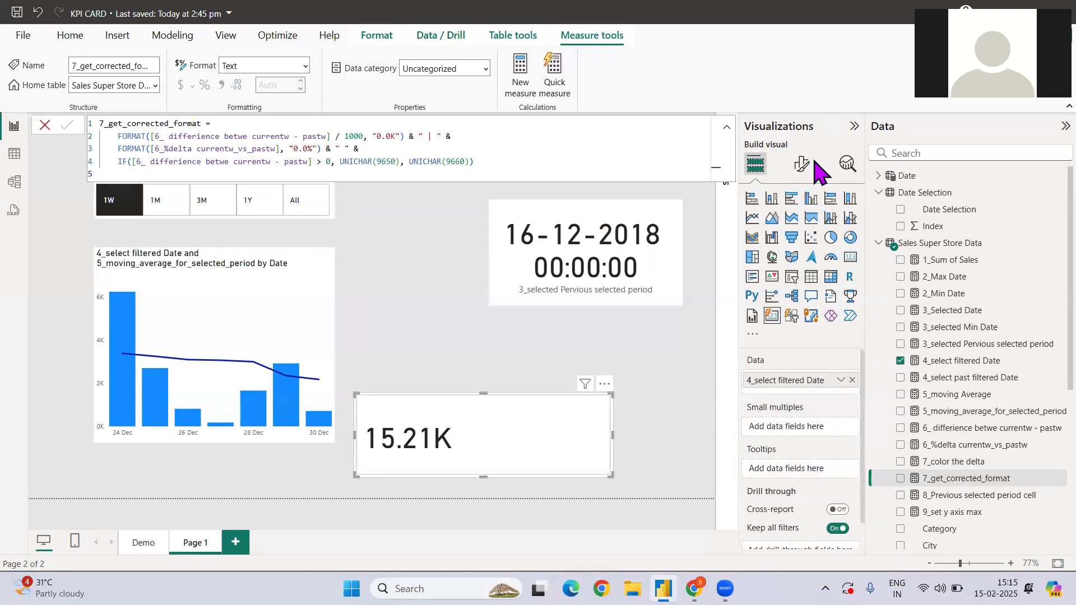
left_click(804, 174)
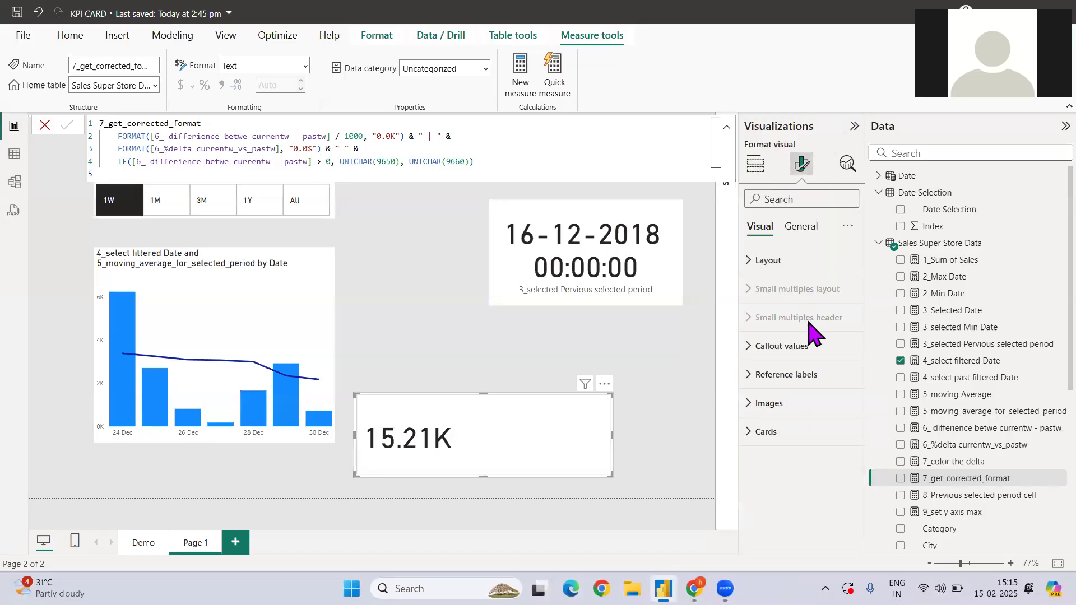
left_click(799, 381)
scroll(819, 451, "down", 3)
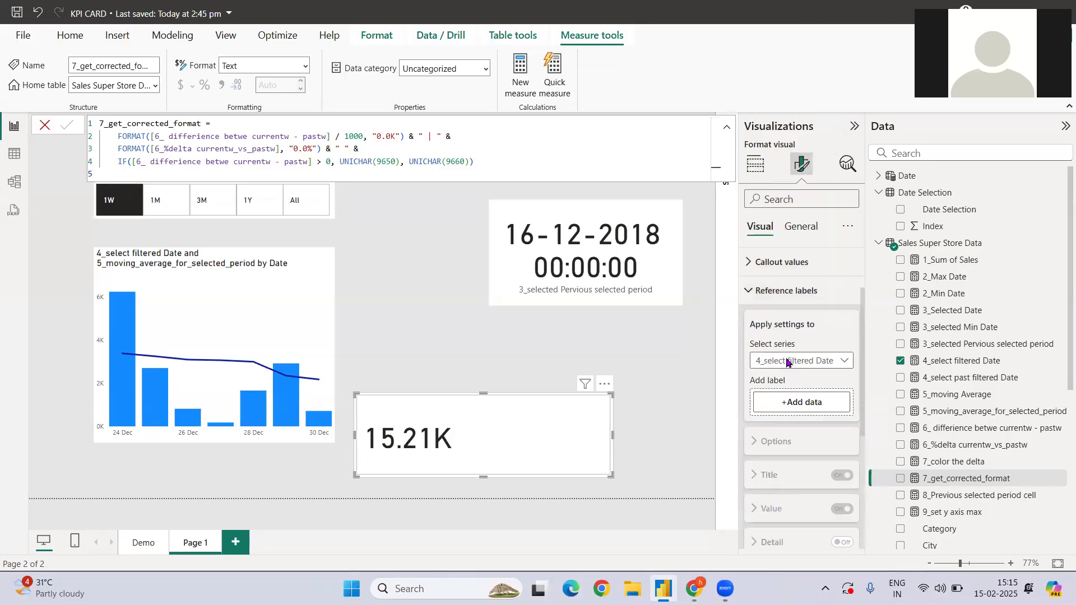
left_click(799, 293)
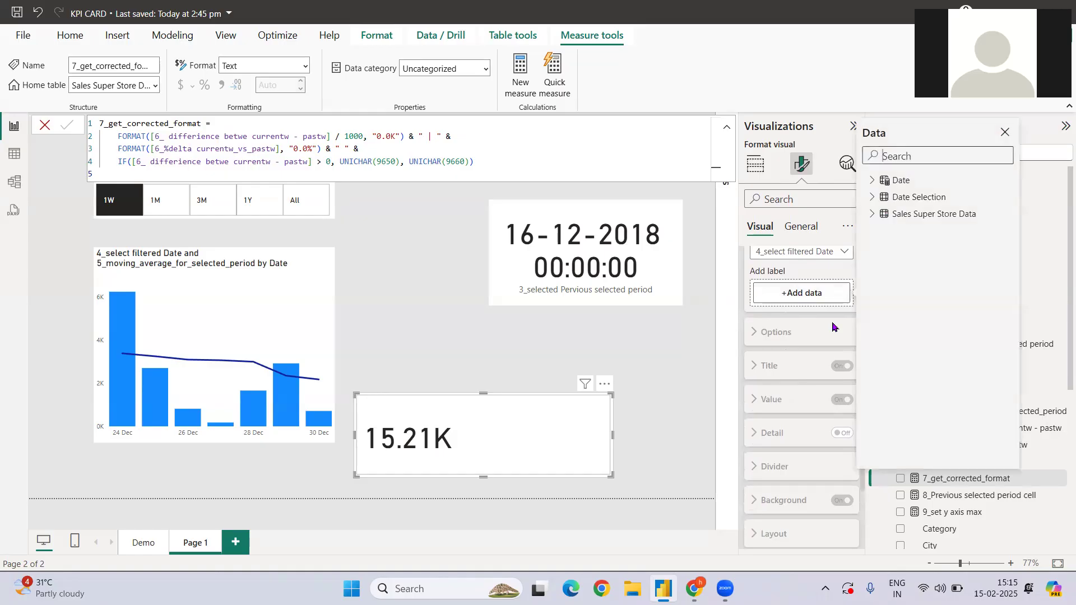
type("7")
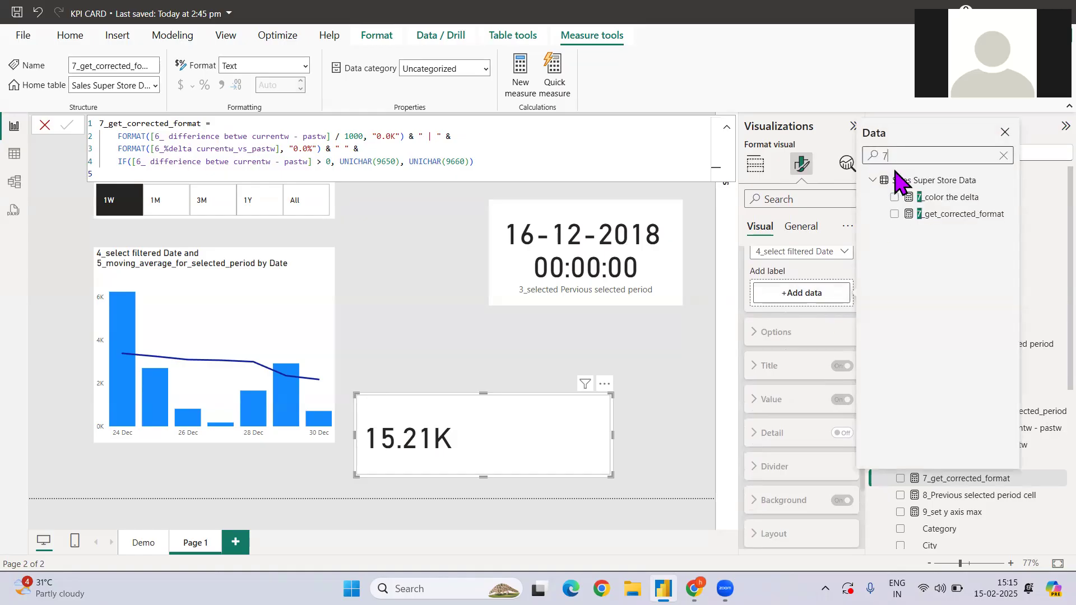
type("_")
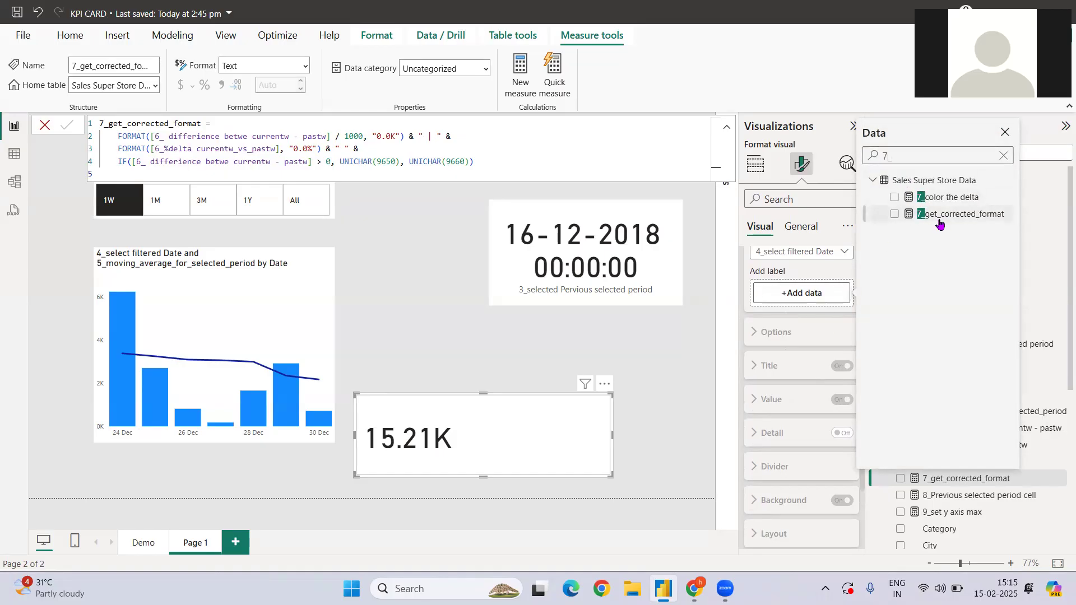
left_click(939, 220)
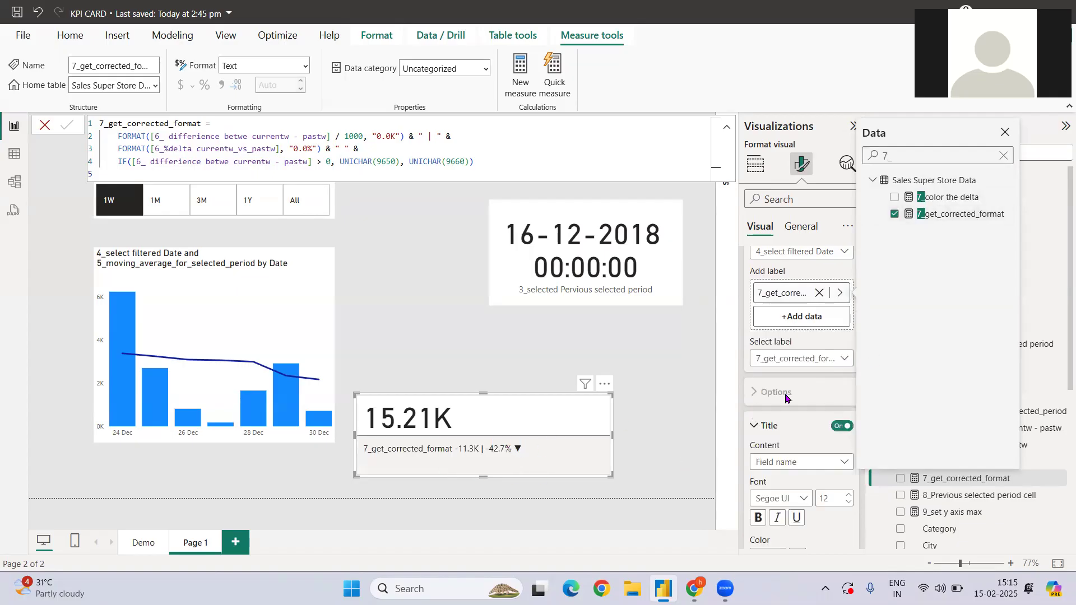
left_click(789, 391)
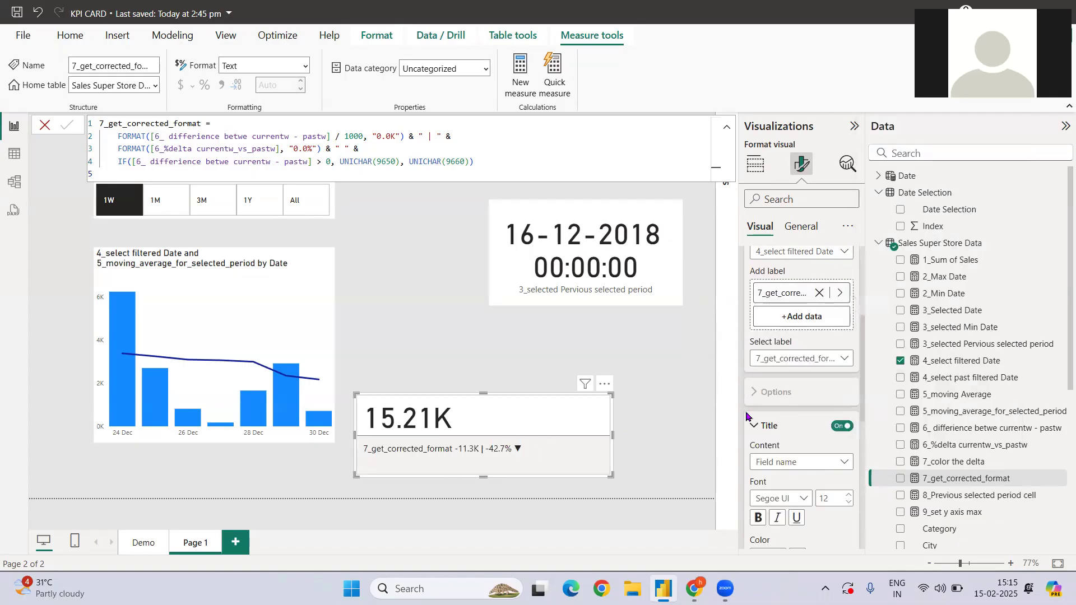
Step: Turn off the title of the card's 7_get_corrected_format reference label
left_click(839, 428)
scroll(785, 413, "down", 2)
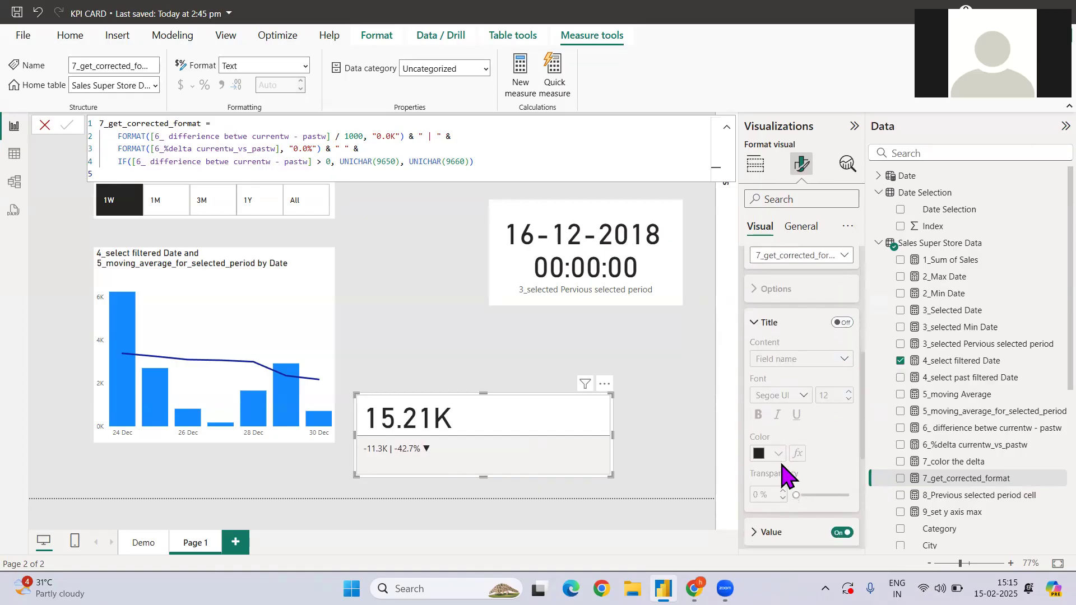
left_click(758, 322)
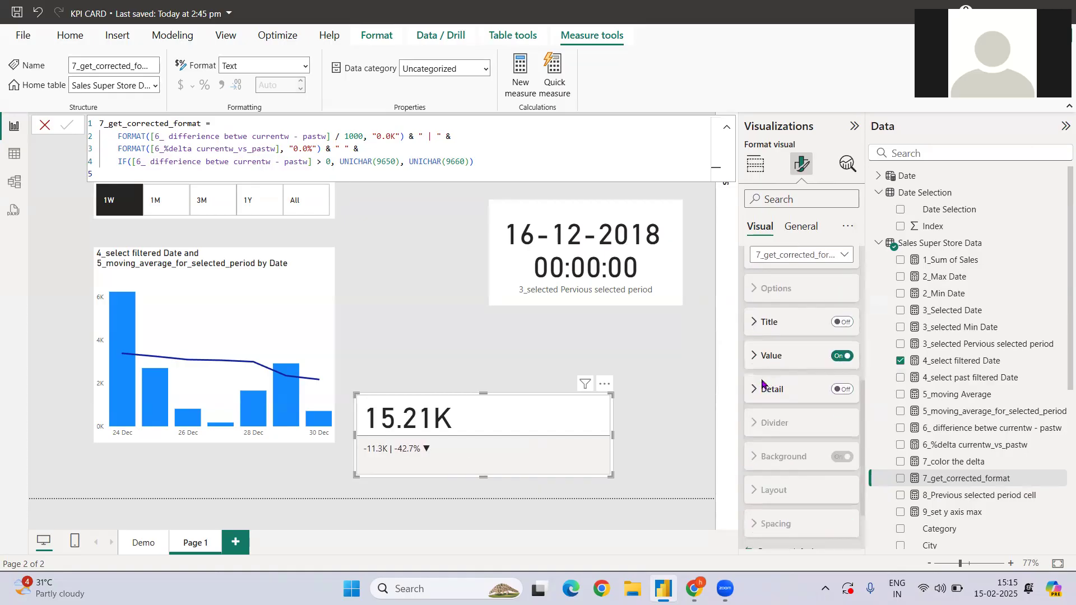
Step: Turn off the value of the card's 7_get_corrected_format reference label and turn on its detail
left_click(756, 361)
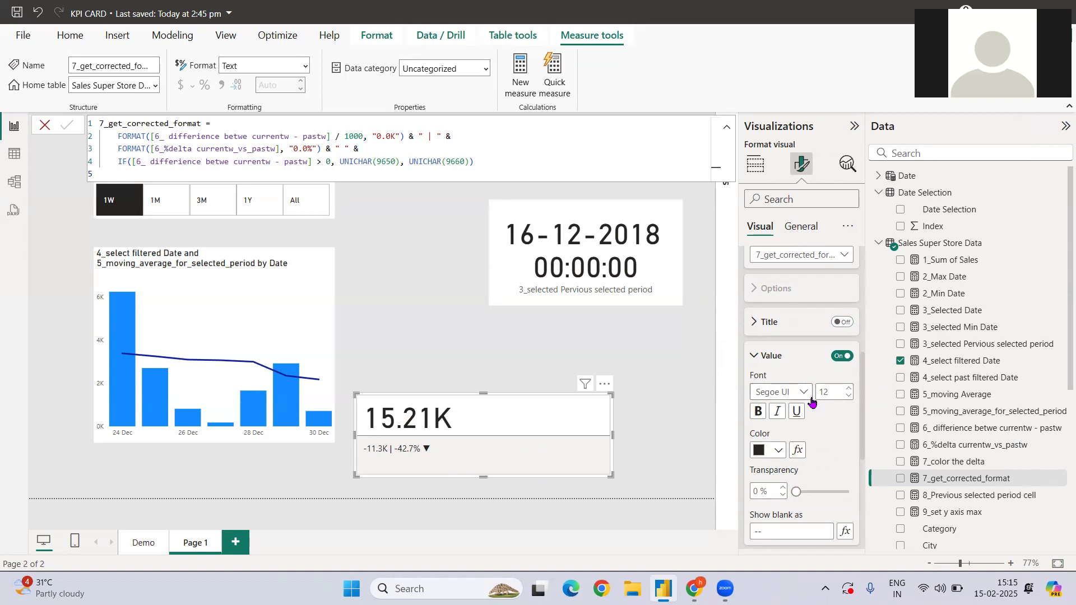
scroll(762, 343, "down", 5)
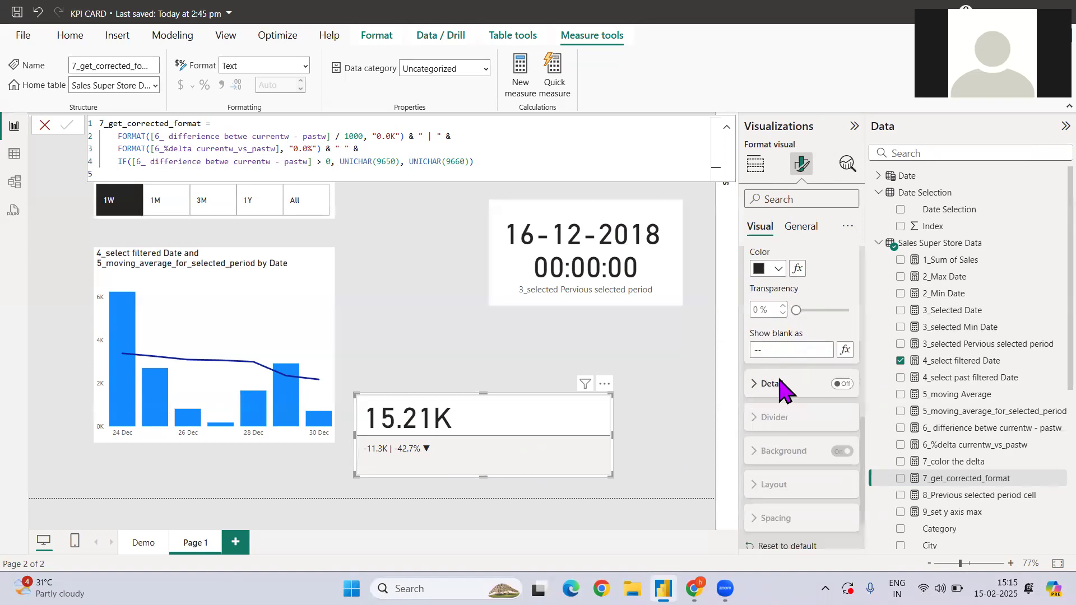
left_click(772, 385)
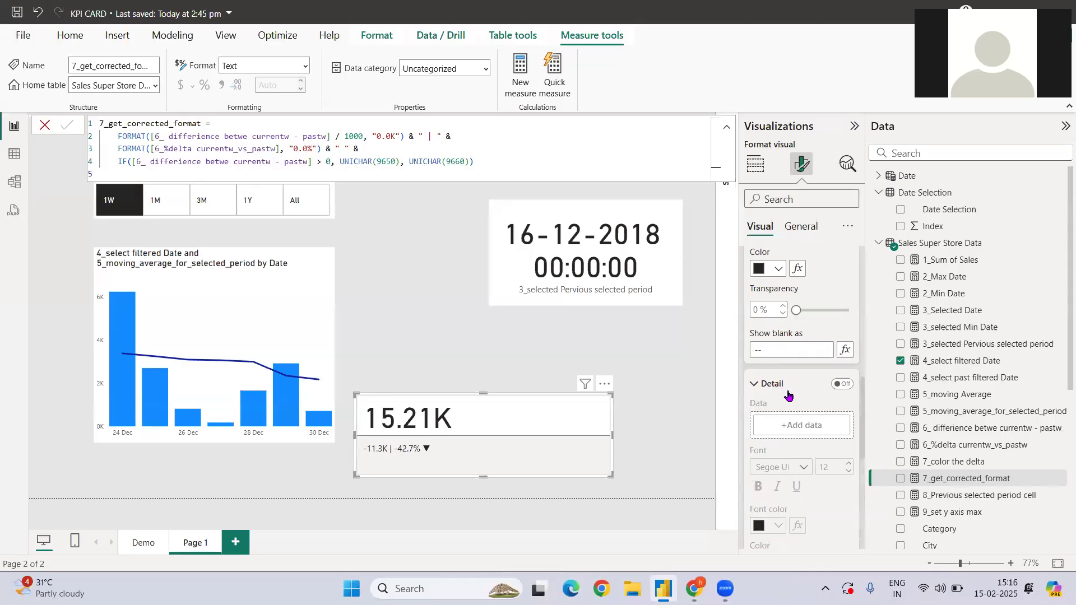
scroll(776, 420, "down", 2)
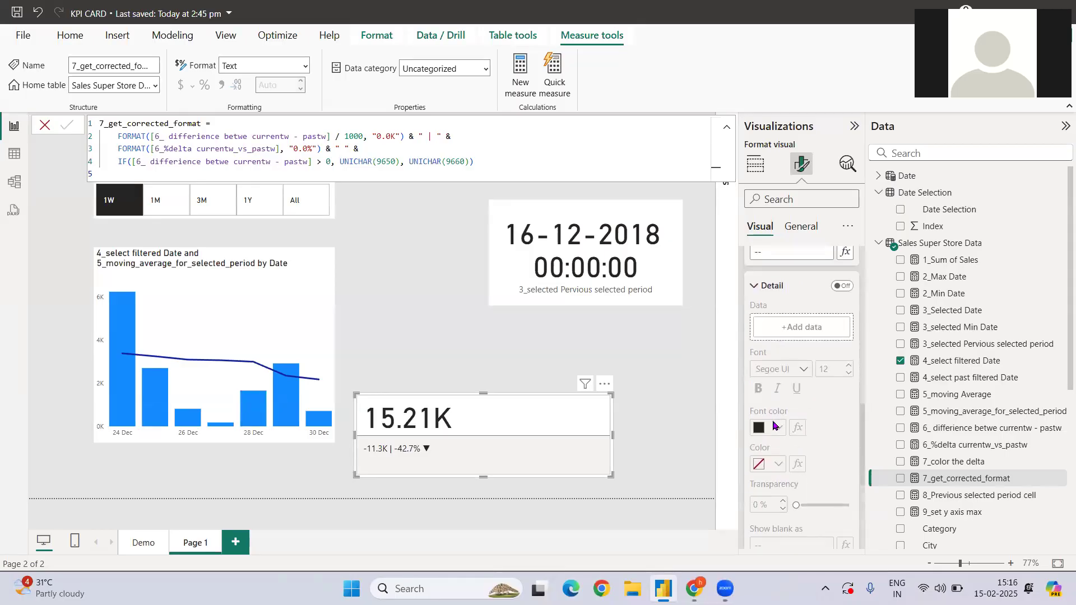
scroll(803, 397, "up", 5)
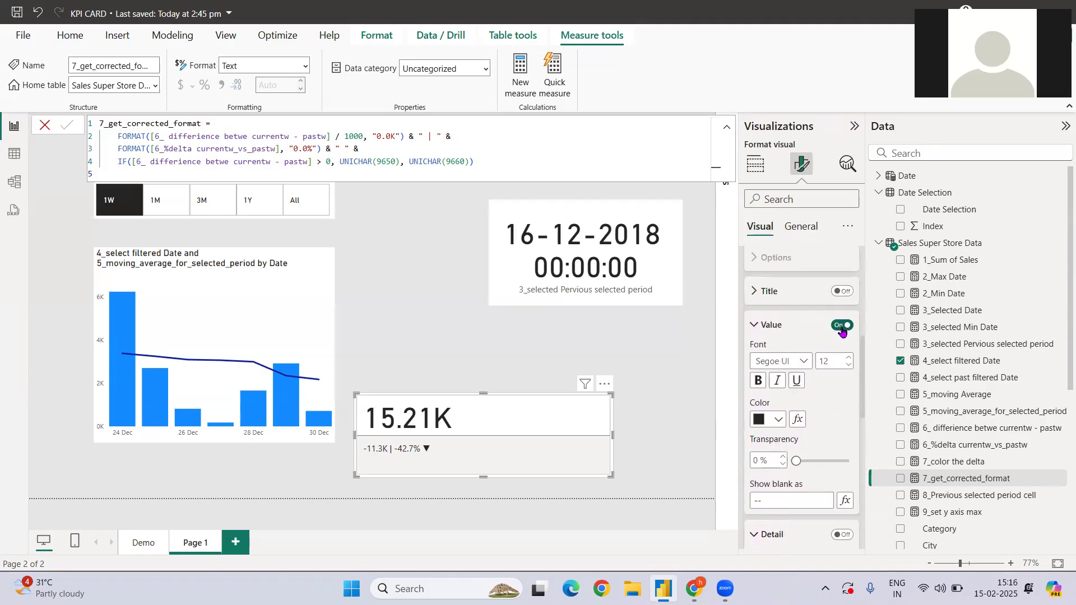
left_click(842, 325)
scroll(828, 413, "down", 2)
scroll(827, 418, "down", 2)
left_click(841, 335)
Step: Use 7_get_corrected_format as the reference label's detail data and set the detail font to DIN, size 15
left_click(817, 375)
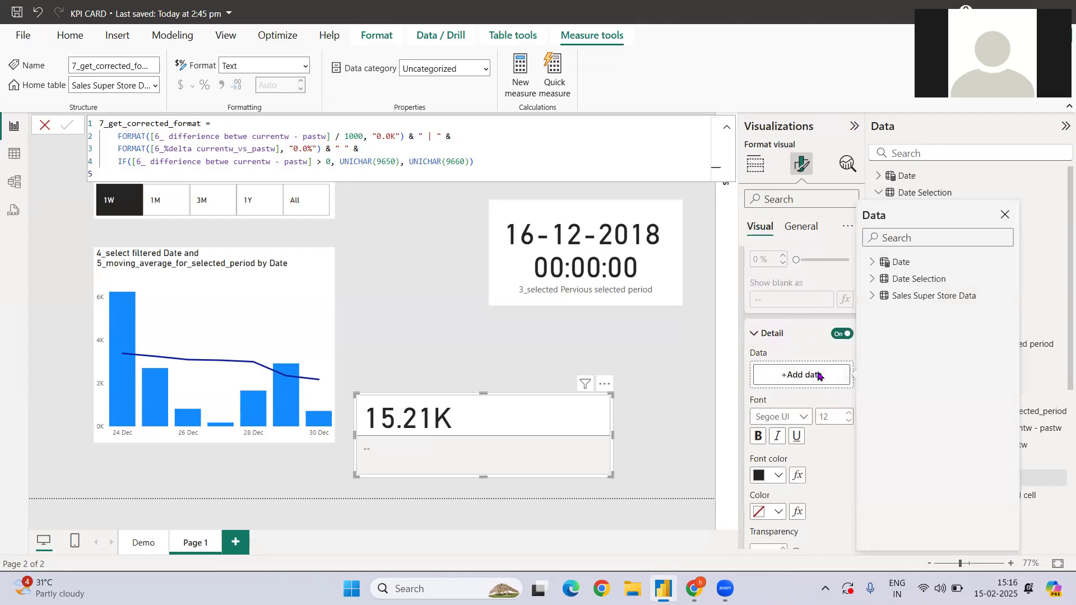
type("7_")
left_click(956, 295)
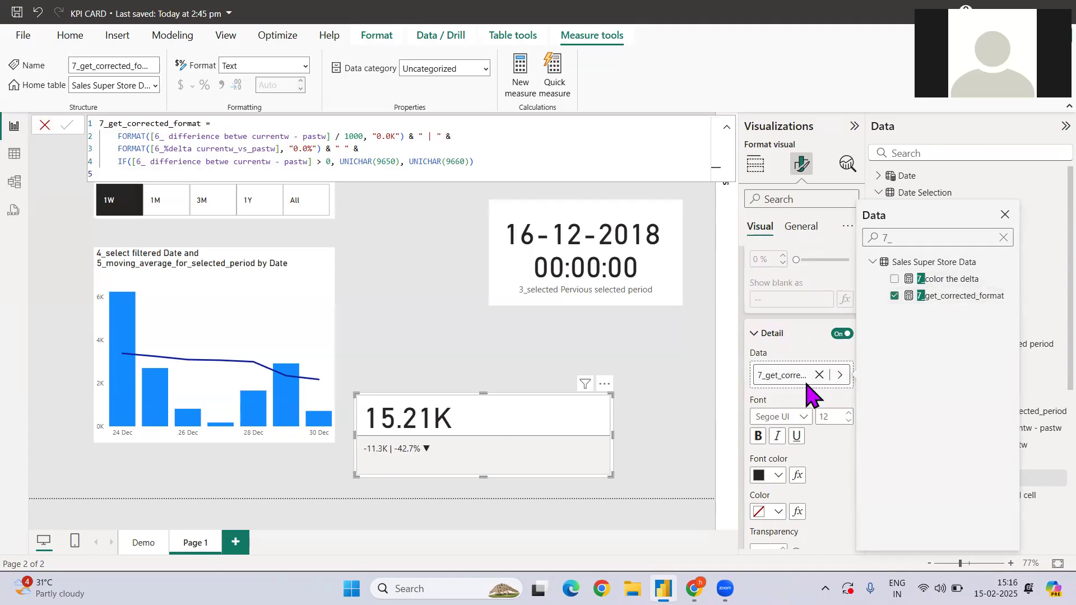
left_click(803, 417)
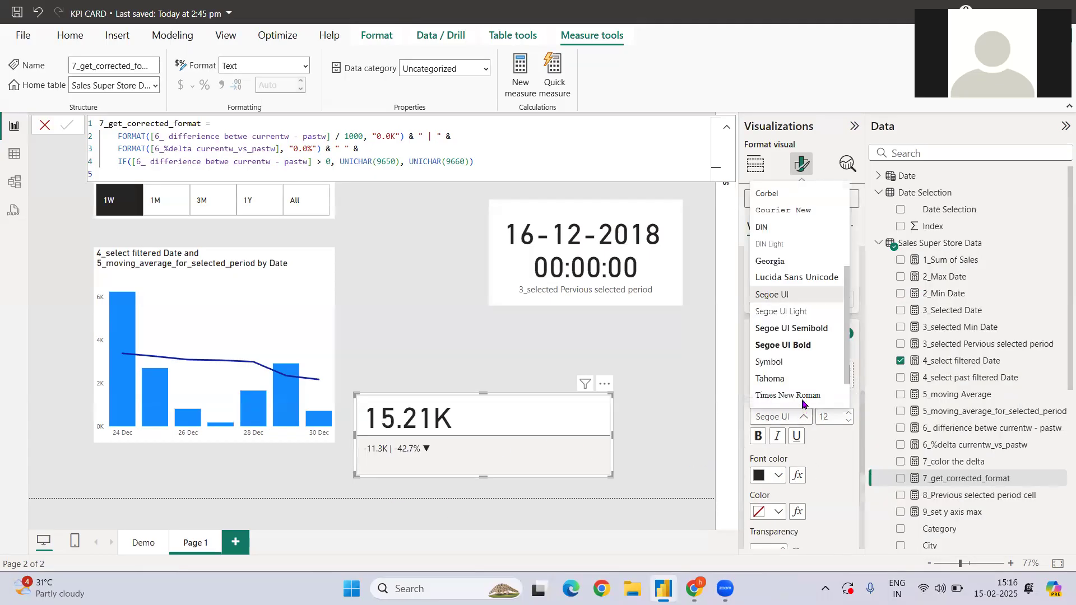
left_click(763, 228)
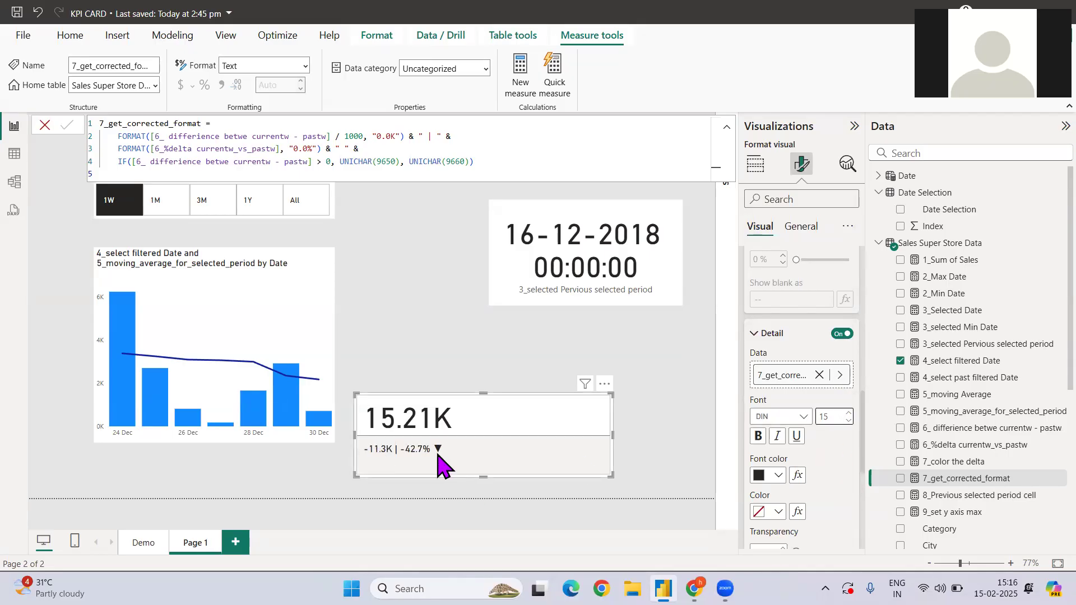
Step: Apply conditional formatting to the detail's font color by field value, based on 7_color the delta
left_click_drag(335, 162, 401, 161)
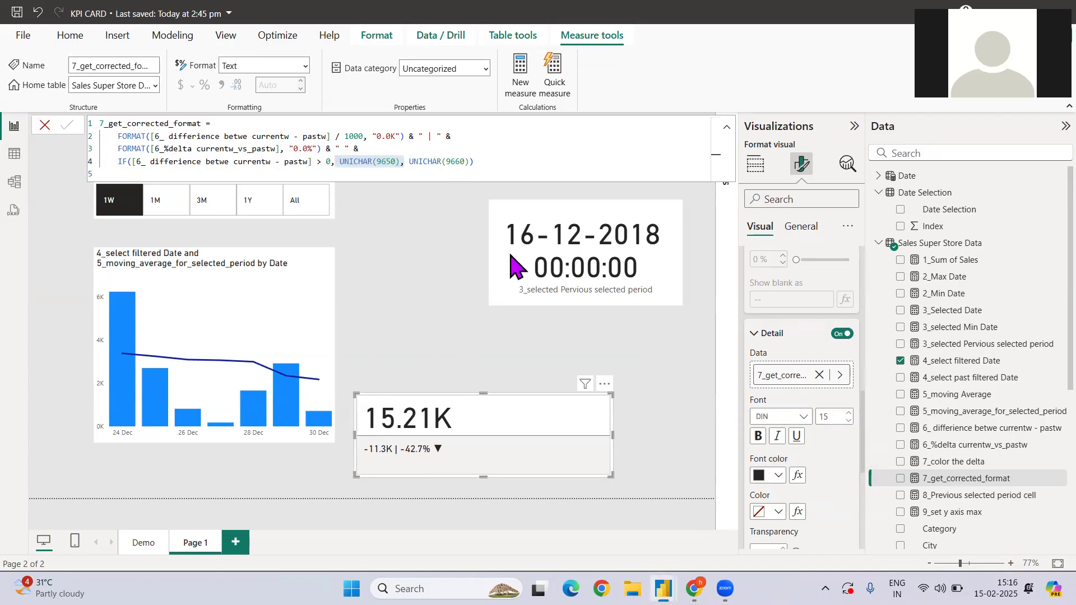
left_click(343, 142)
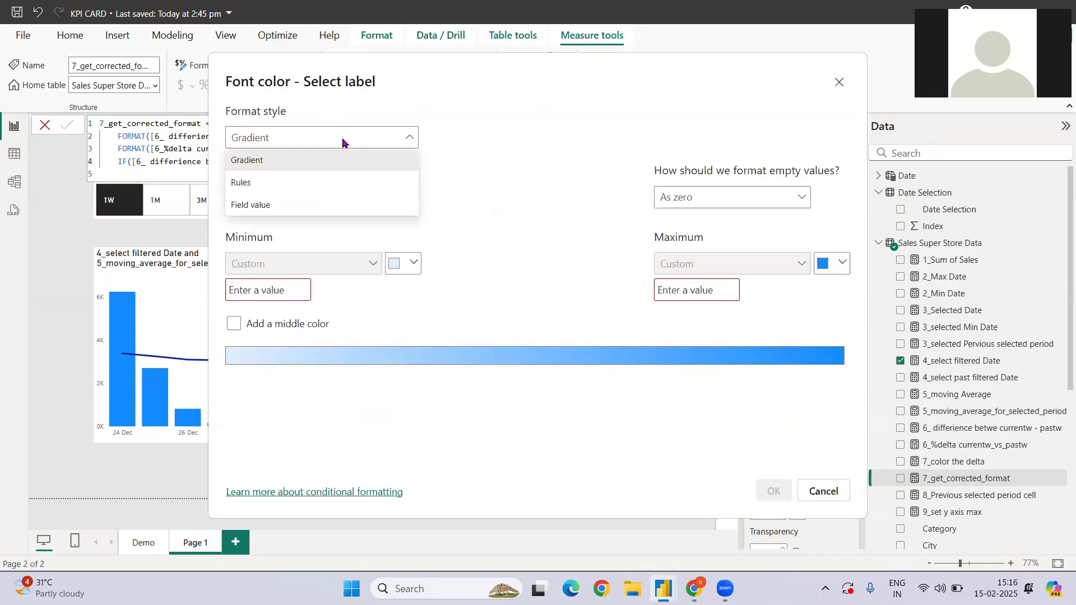
left_click(327, 205)
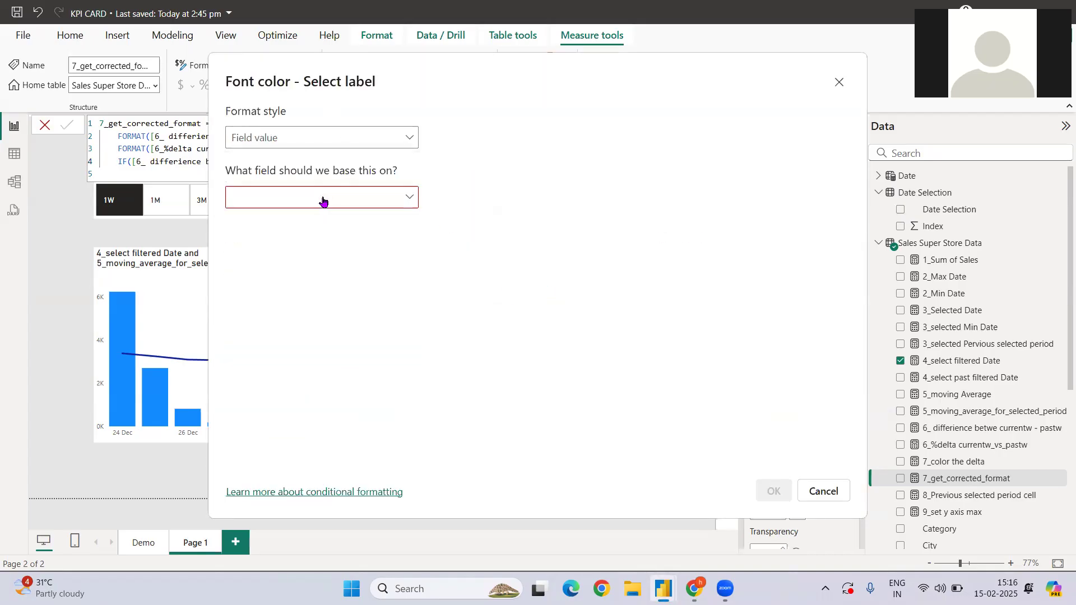
left_click(323, 201)
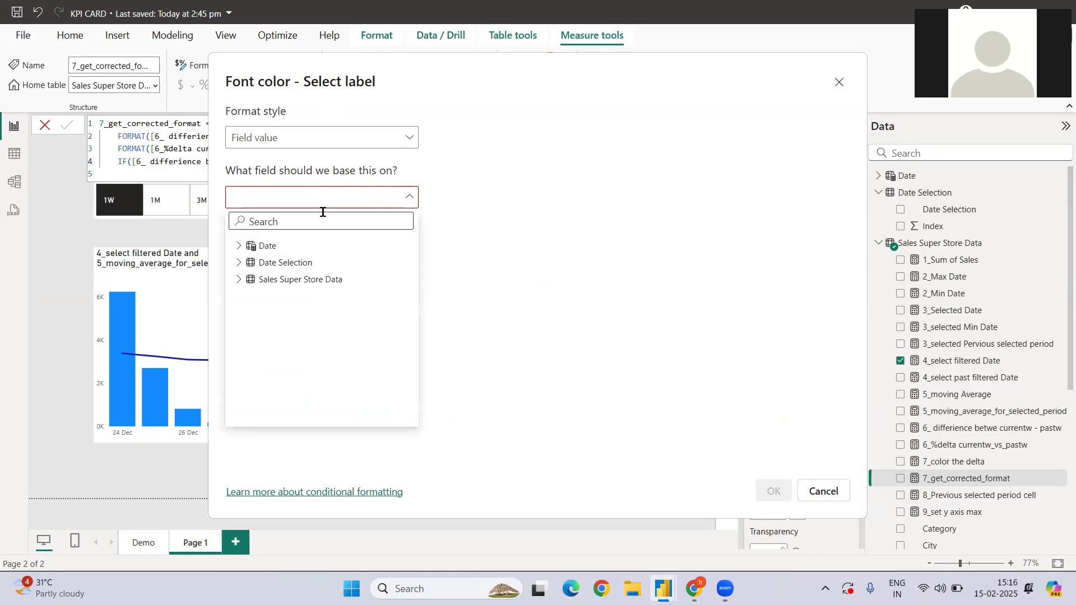
type("7_")
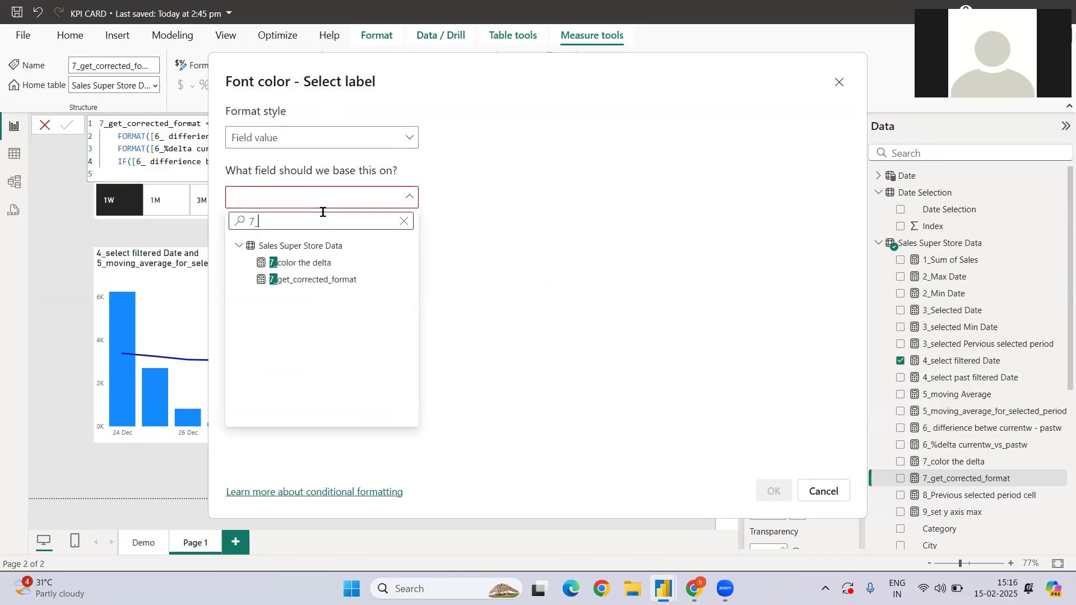
left_click(317, 263)
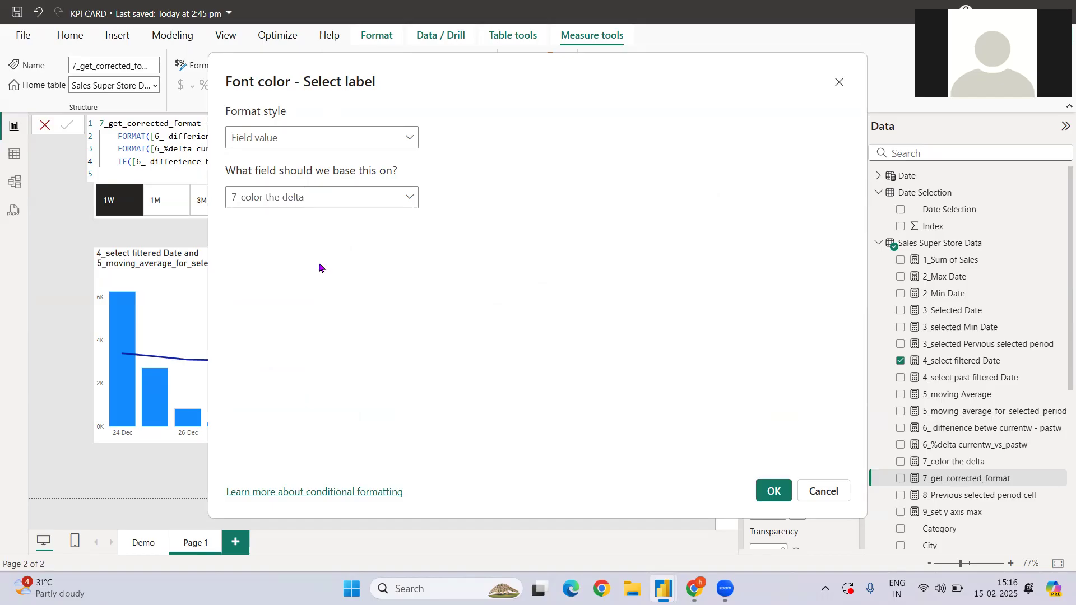
left_click(773, 491)
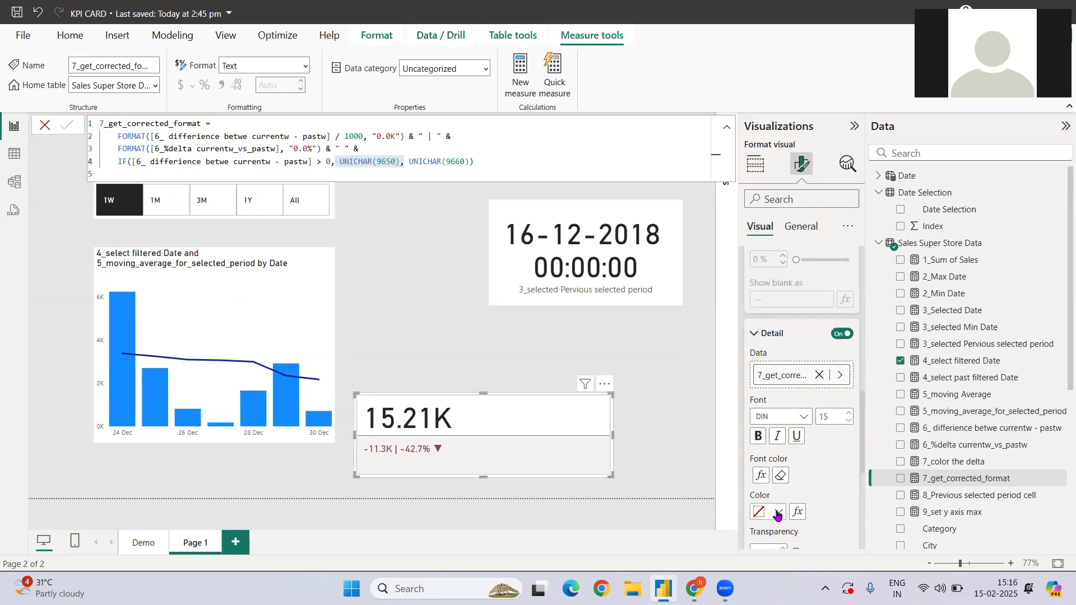
Step: Base the detail's background color on the field value of 7_color the delta and set its transparency to 69%
scroll(776, 514, "down", 2)
left_click(778, 390)
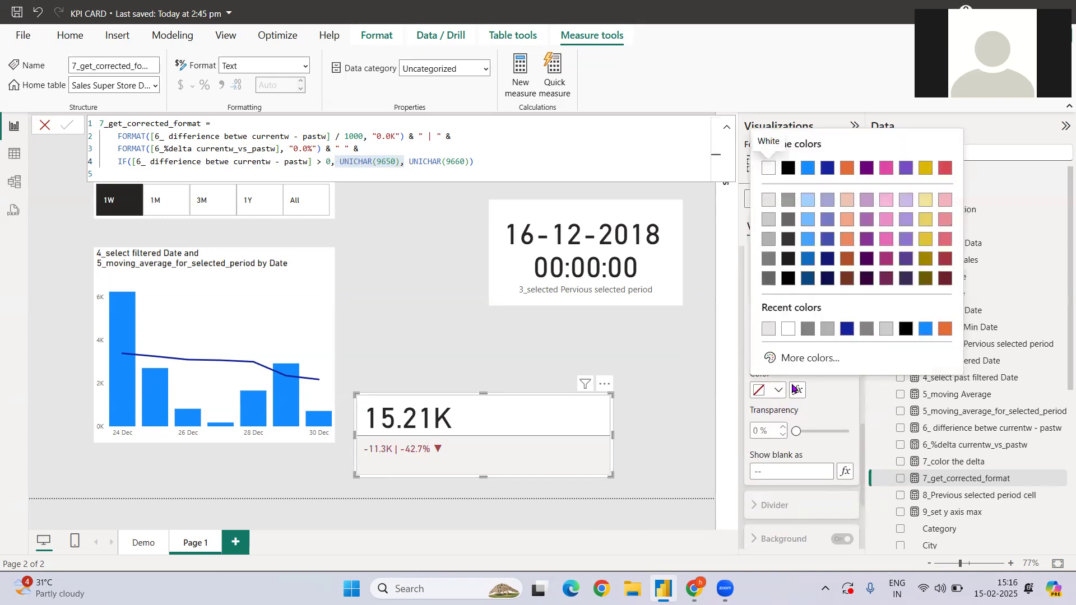
left_click(796, 389)
left_click(796, 391)
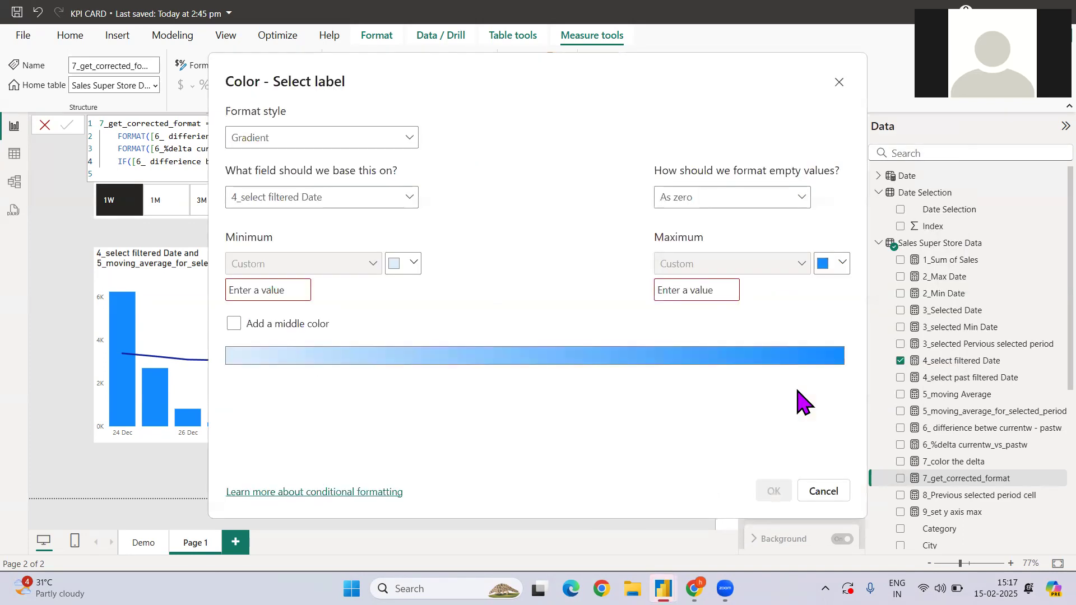
left_click(384, 137)
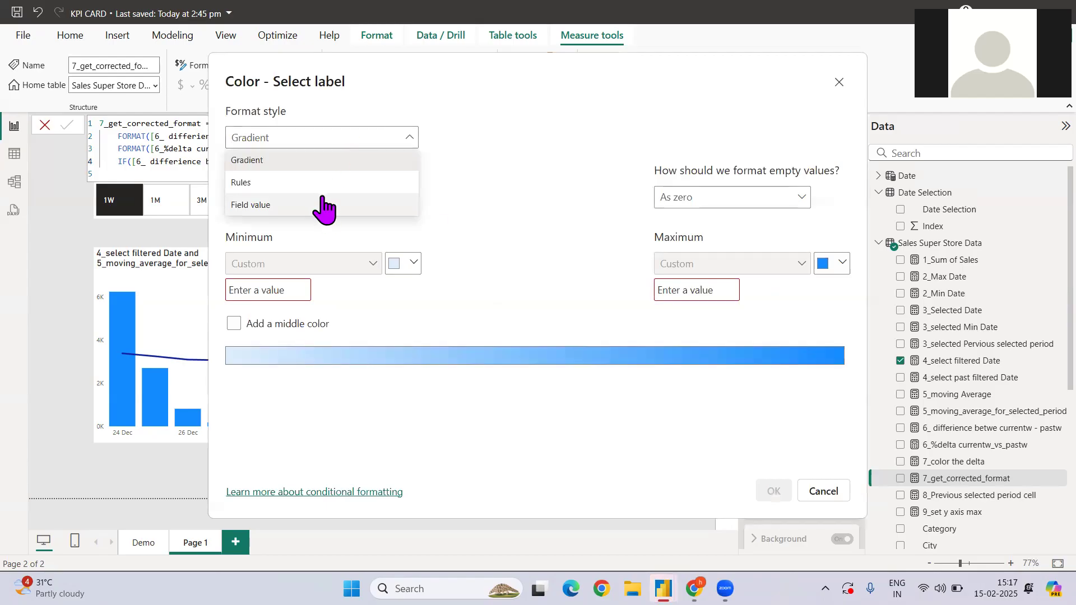
left_click(323, 205)
left_click(338, 198)
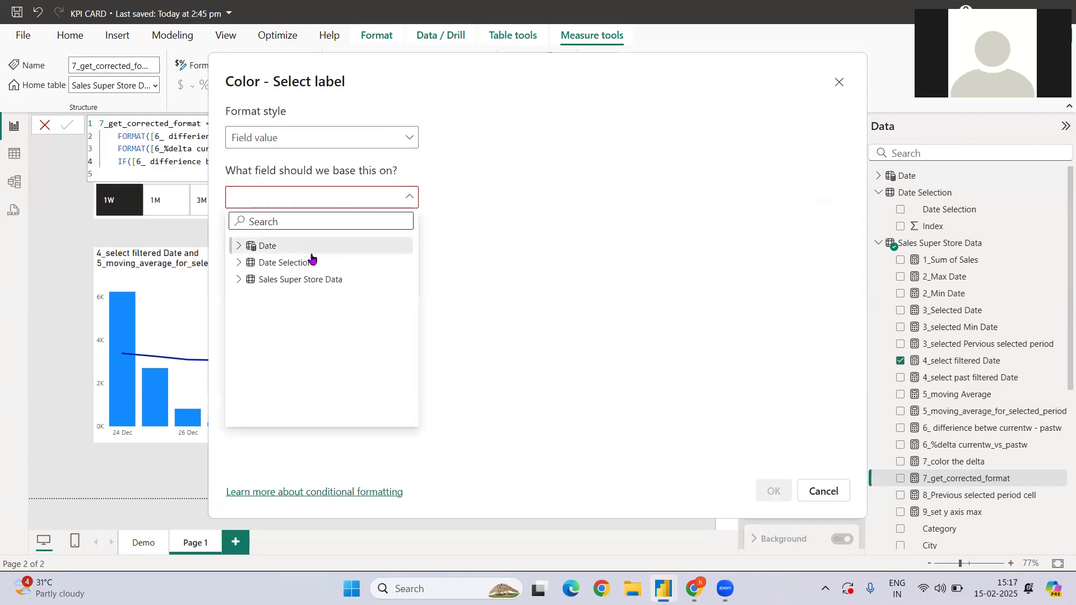
left_click(269, 220)
type("7_")
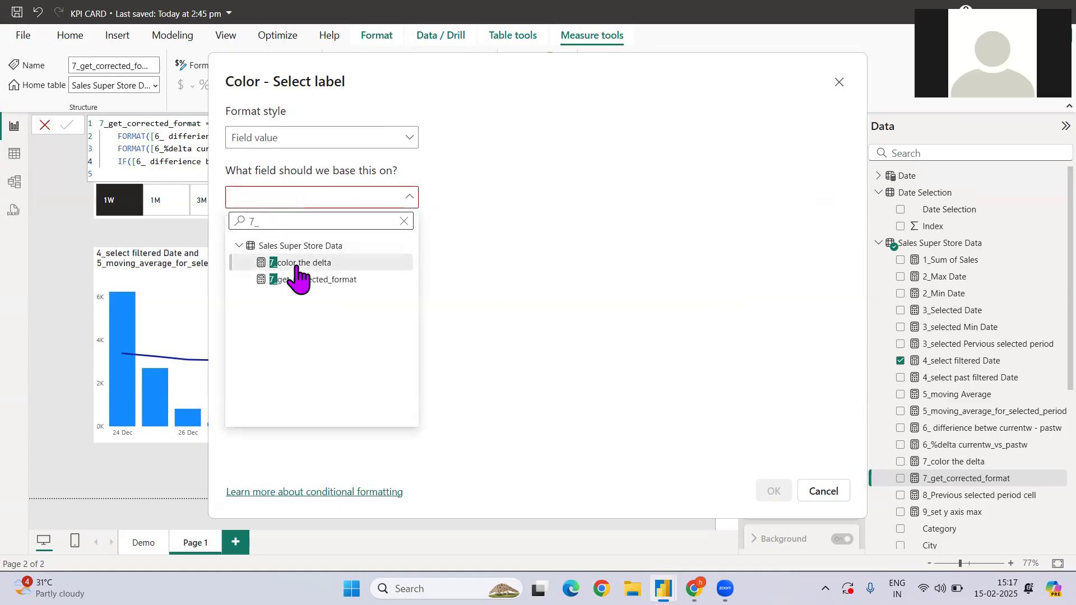
left_click(298, 265)
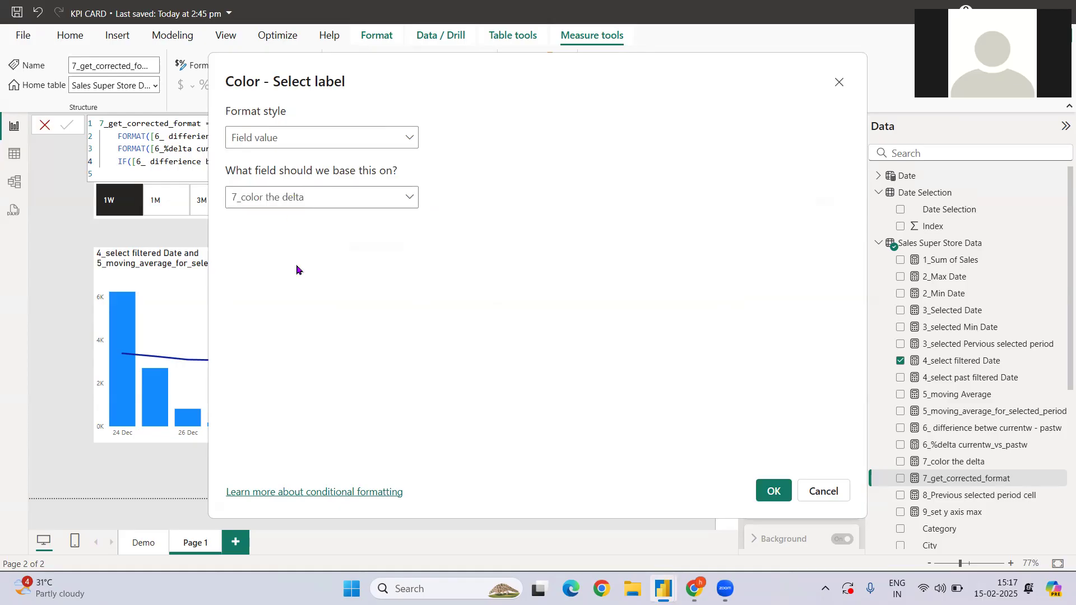
left_click(773, 491)
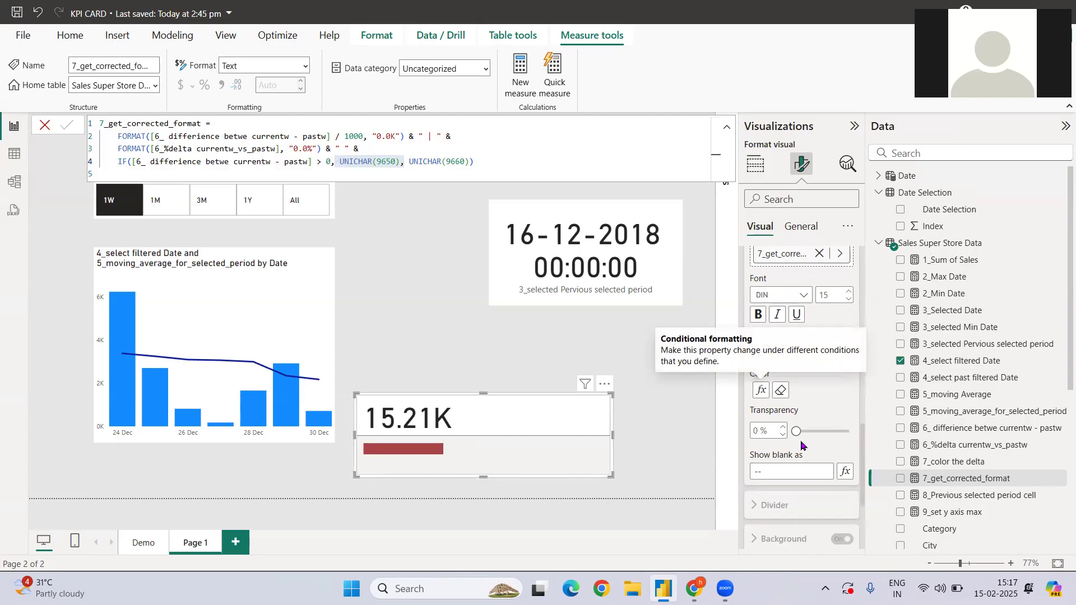
left_click_drag(798, 430, 832, 433)
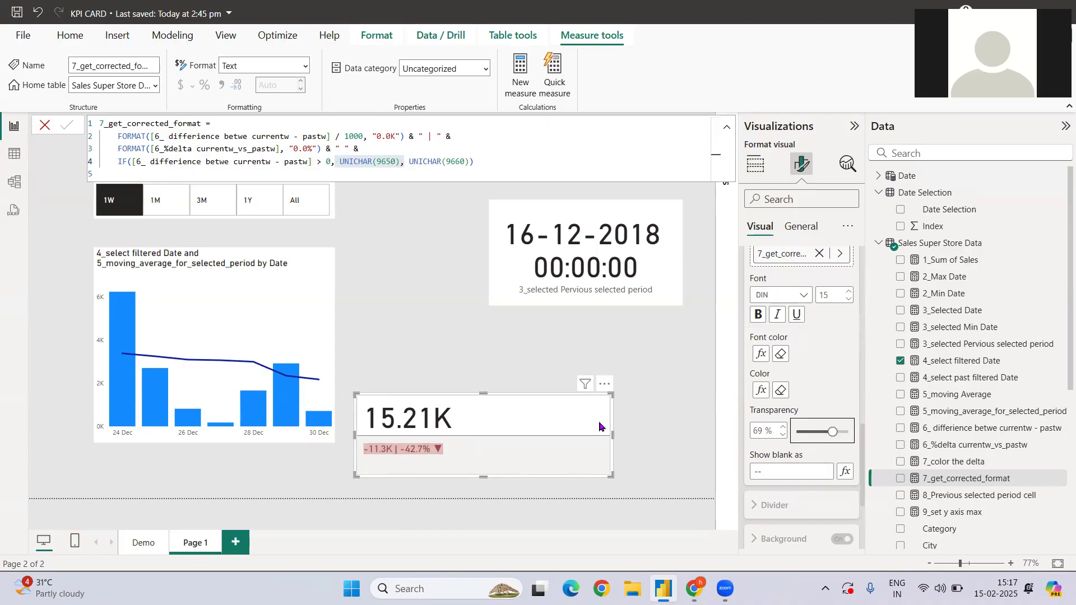
Step: Move the KPI card just below the date card and set its callout values' font size to 20
left_click_drag(540, 400, 597, 336)
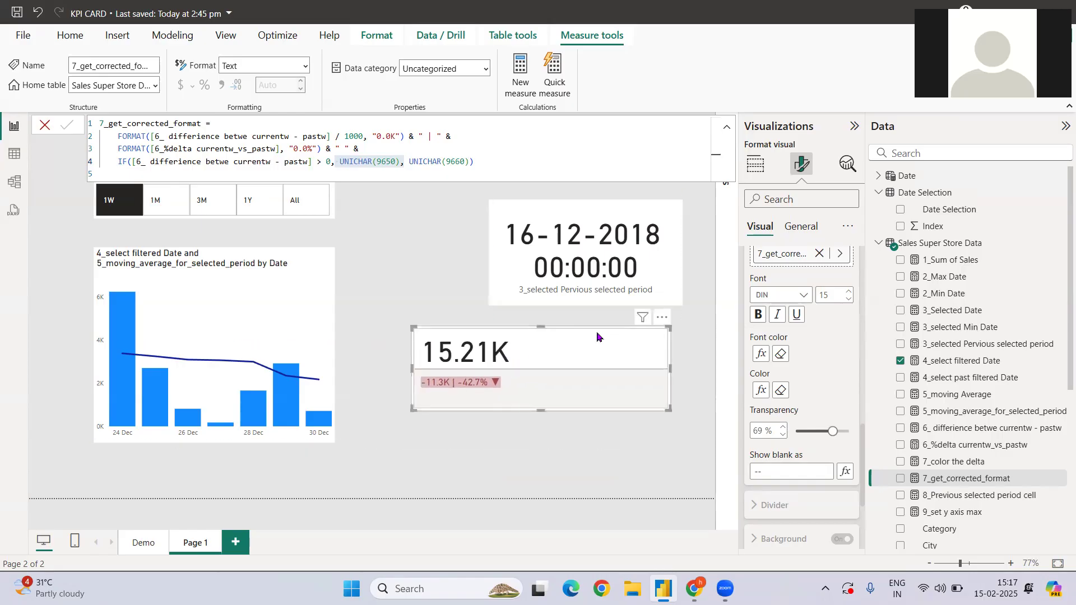
scroll(793, 370, "up", 5)
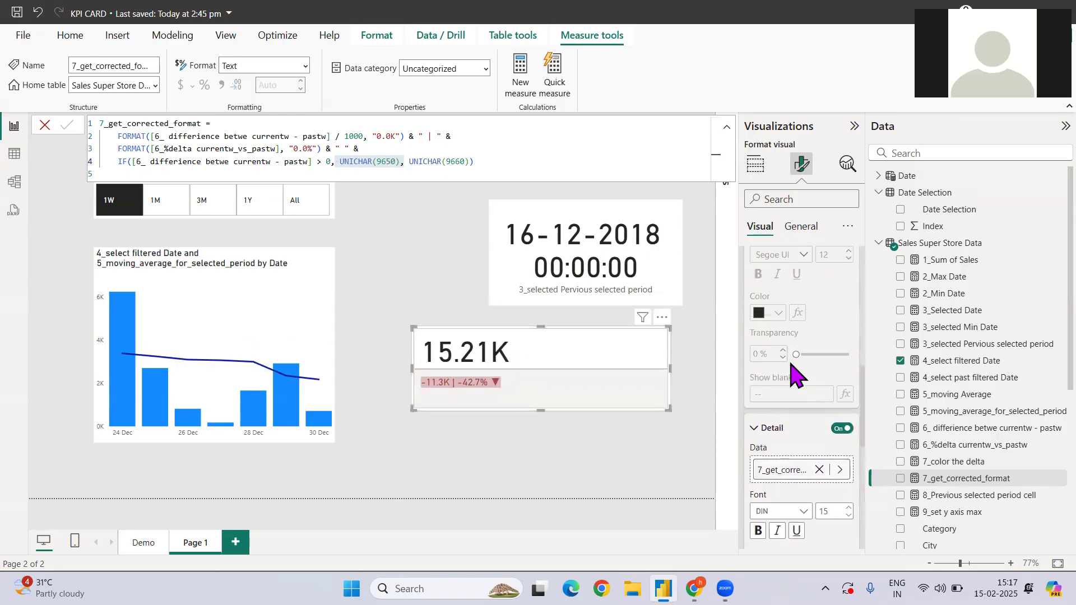
scroll(790, 431, "up", 3)
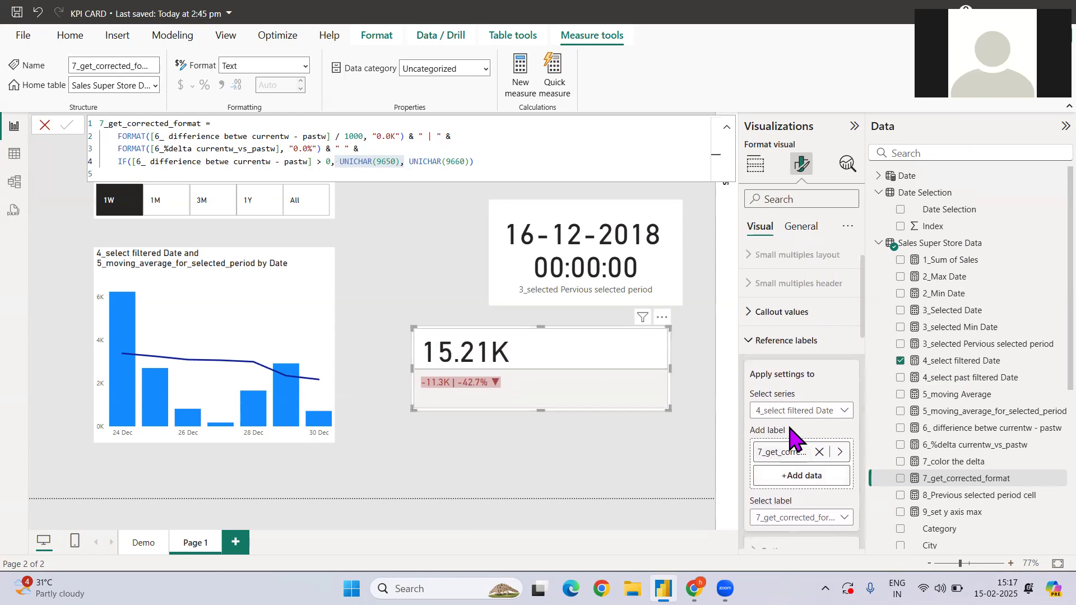
left_click(771, 312)
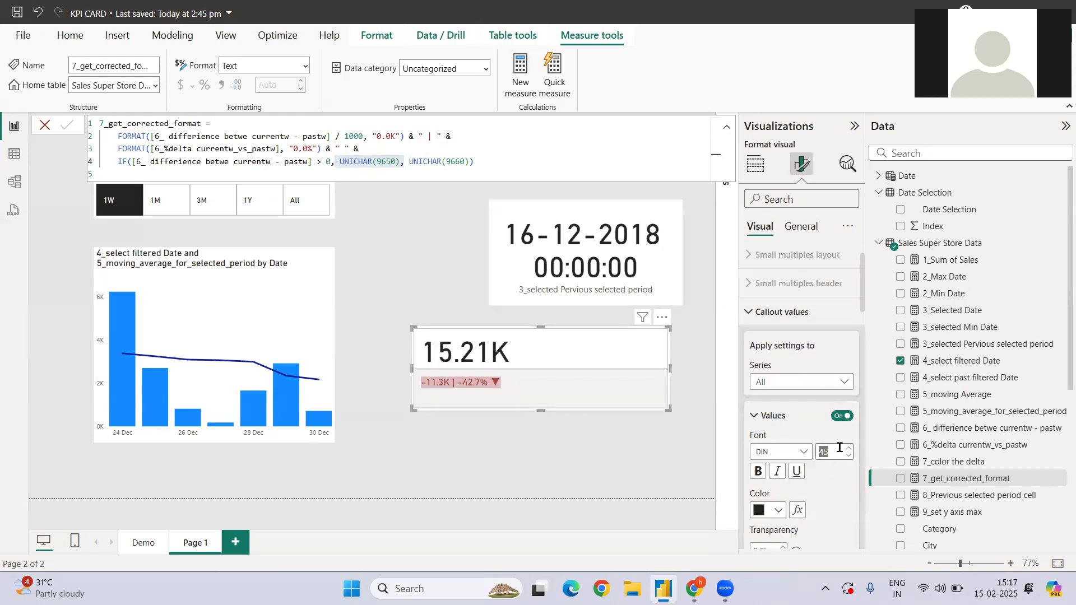
type("20")
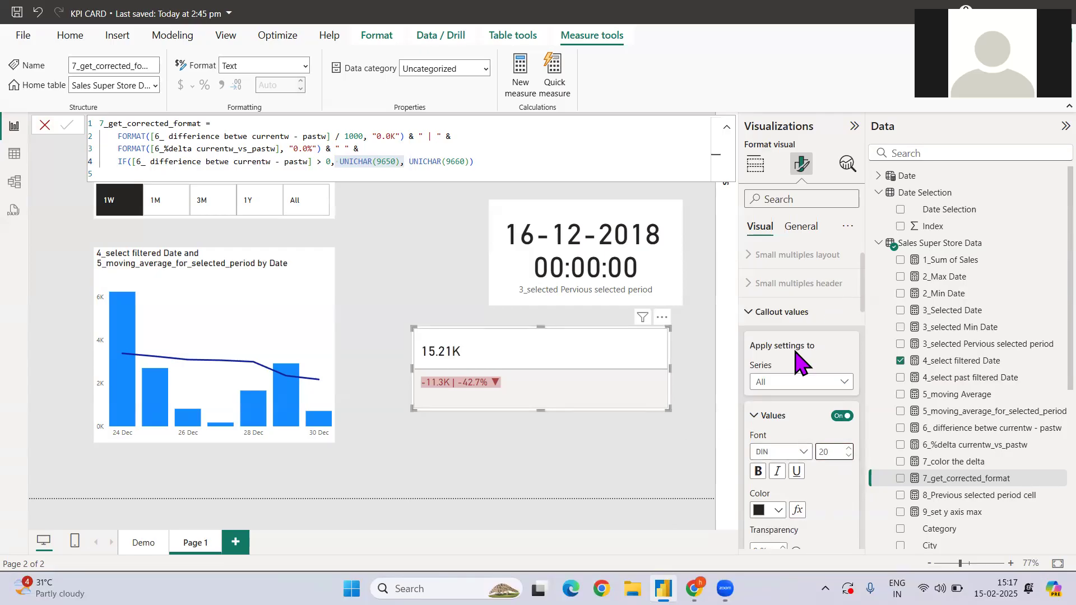
Step: Review the reference label settings for 4_select filtered Date and compare the Page 1 card with the Demo page's KPI card
left_click(752, 318)
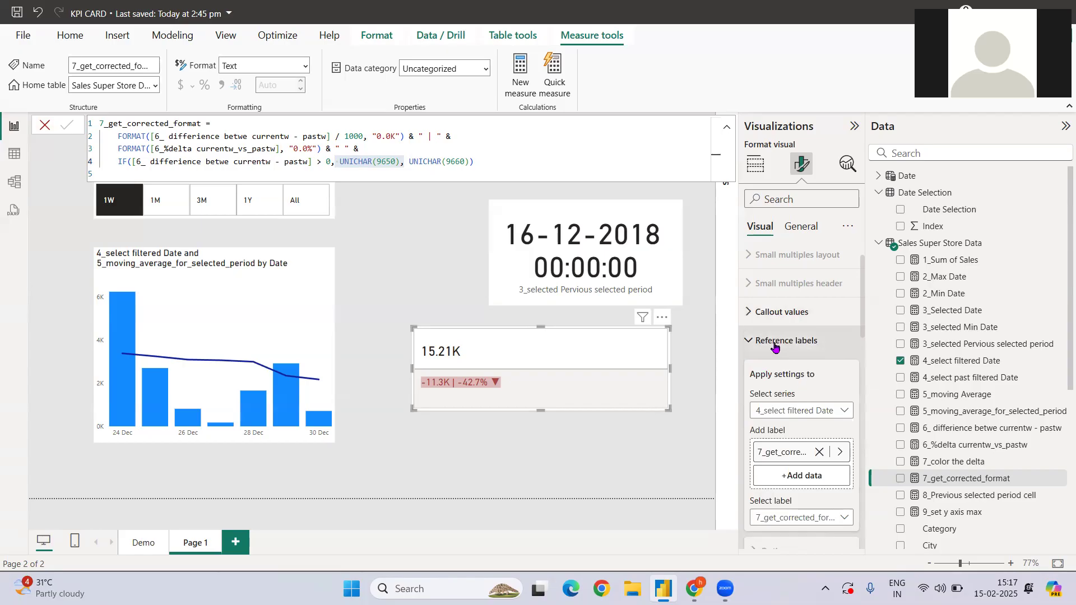
left_click(791, 412)
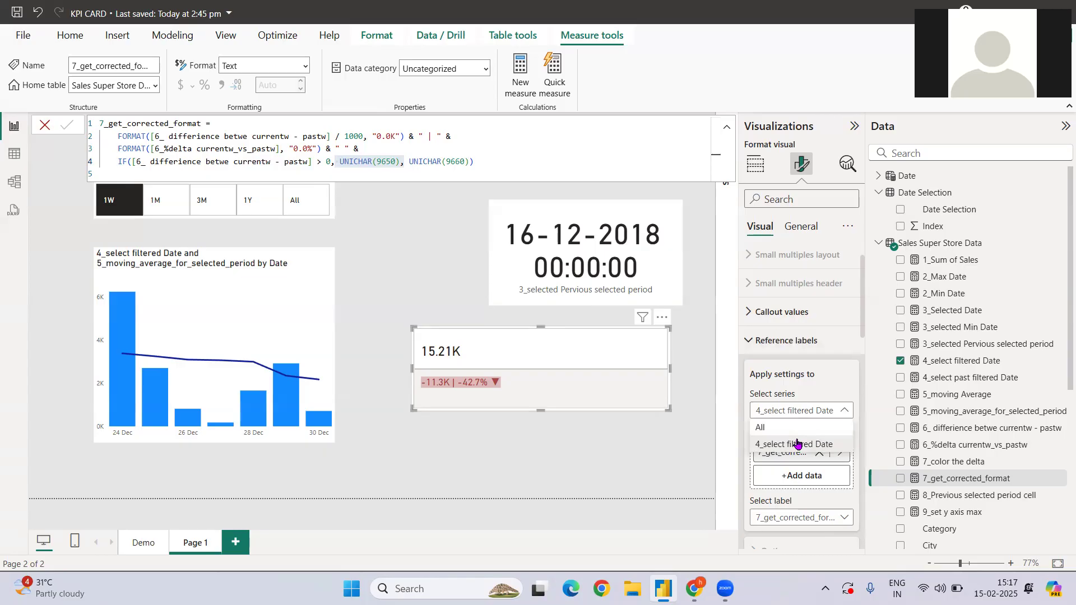
left_click(801, 410)
scroll(801, 415, "down", 2)
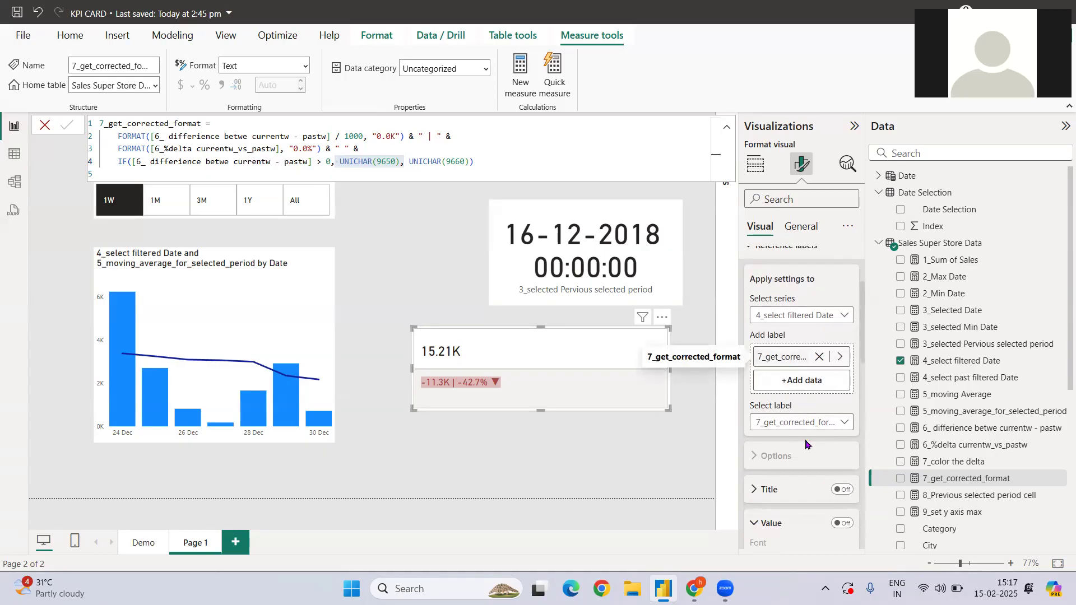
scroll(808, 472, "up", 1)
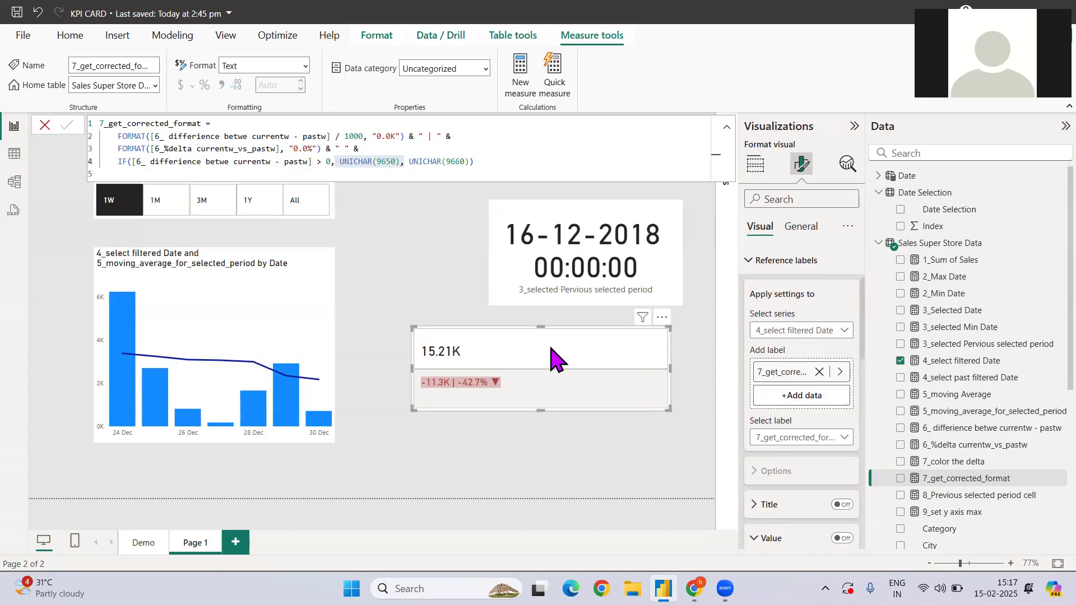
left_click(140, 542)
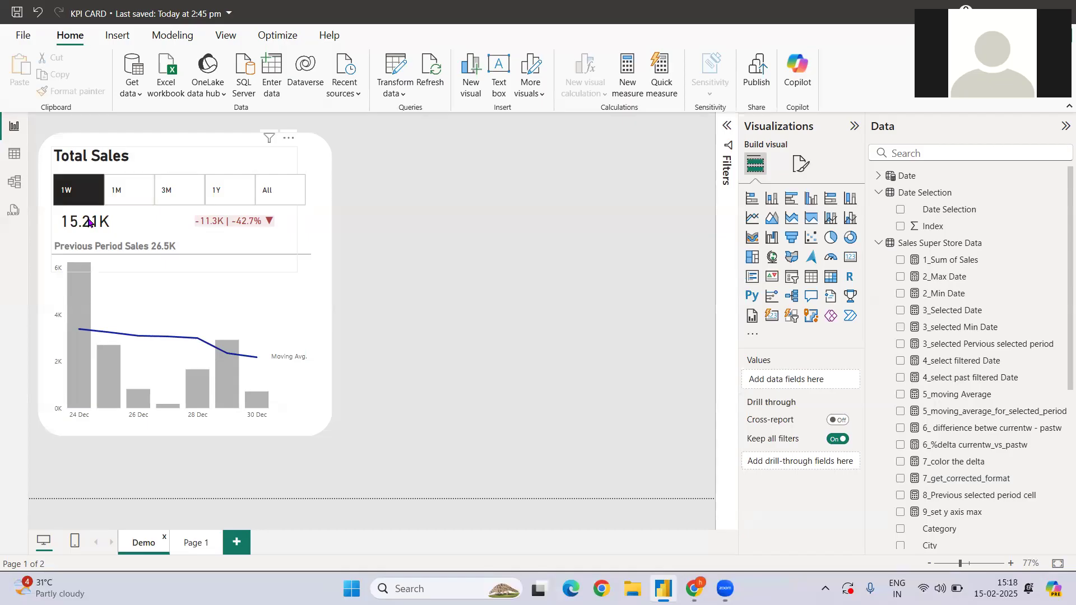
left_click(192, 542)
left_click(608, 352)
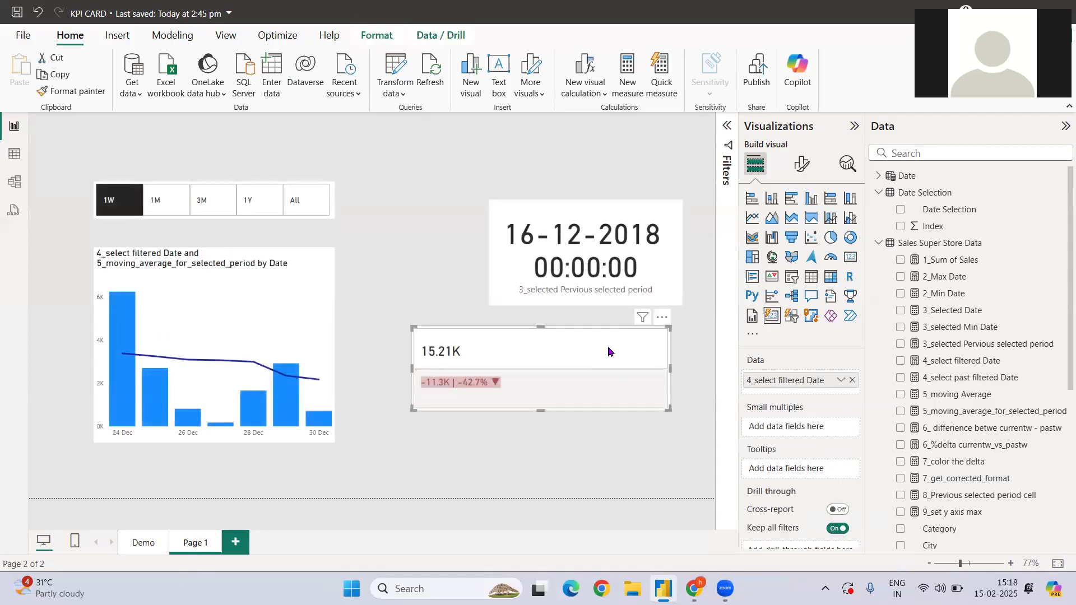
Step: Set the position of the KPI card's reference labels to Right of callout for all series
left_click(798, 165)
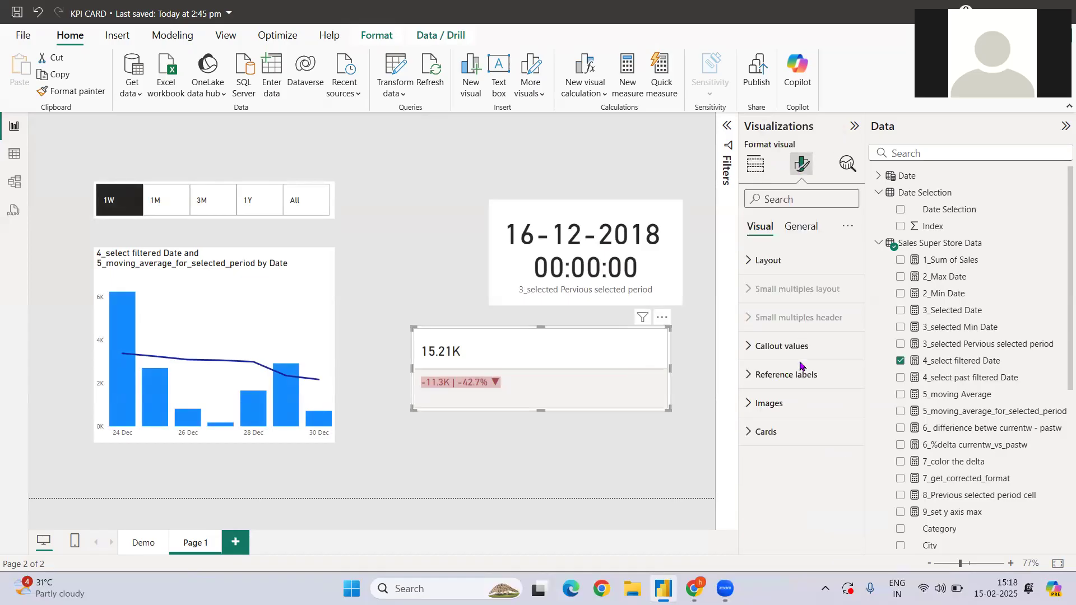
left_click(793, 379)
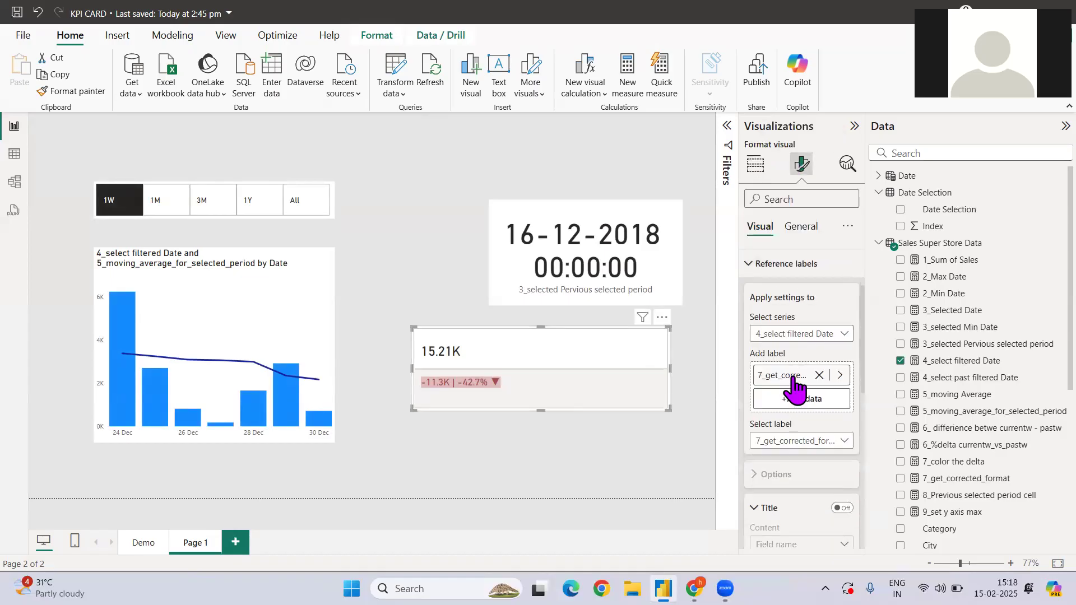
left_click(794, 334)
left_click(796, 351)
left_click(777, 474)
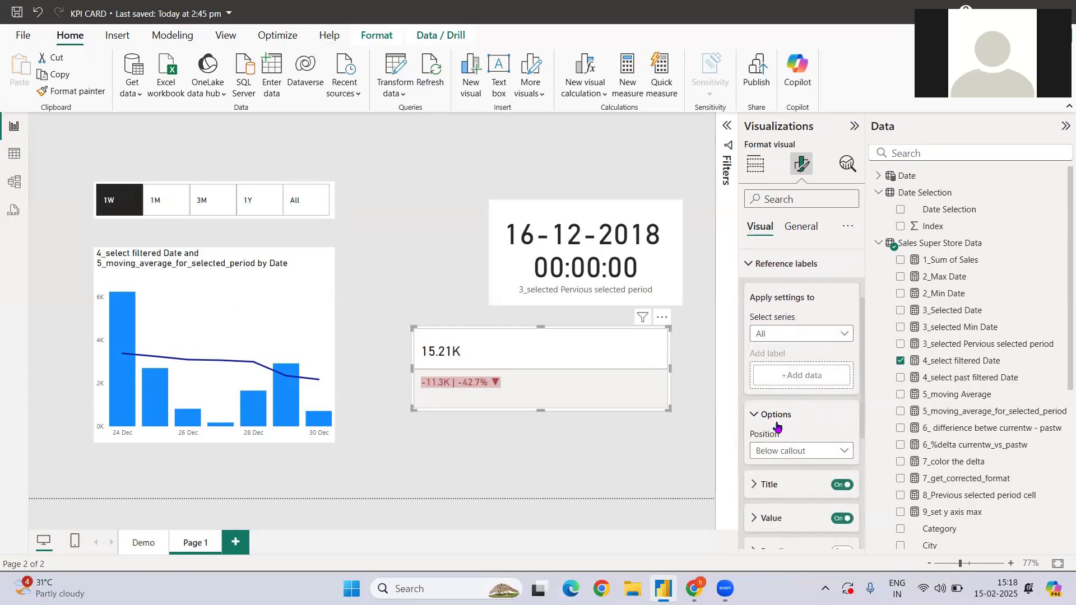
left_click(813, 455)
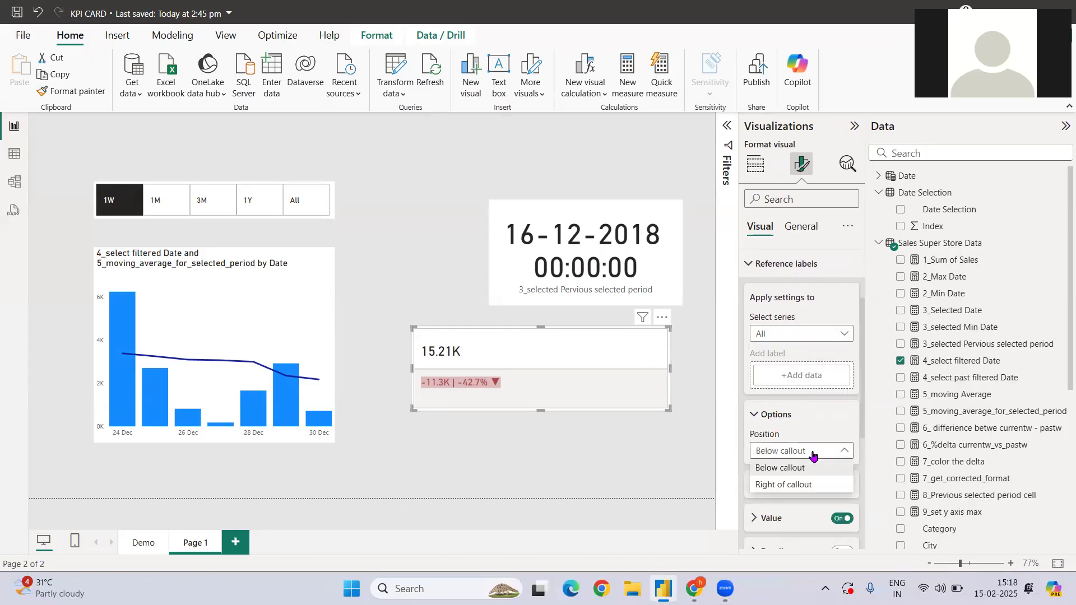
left_click(810, 486)
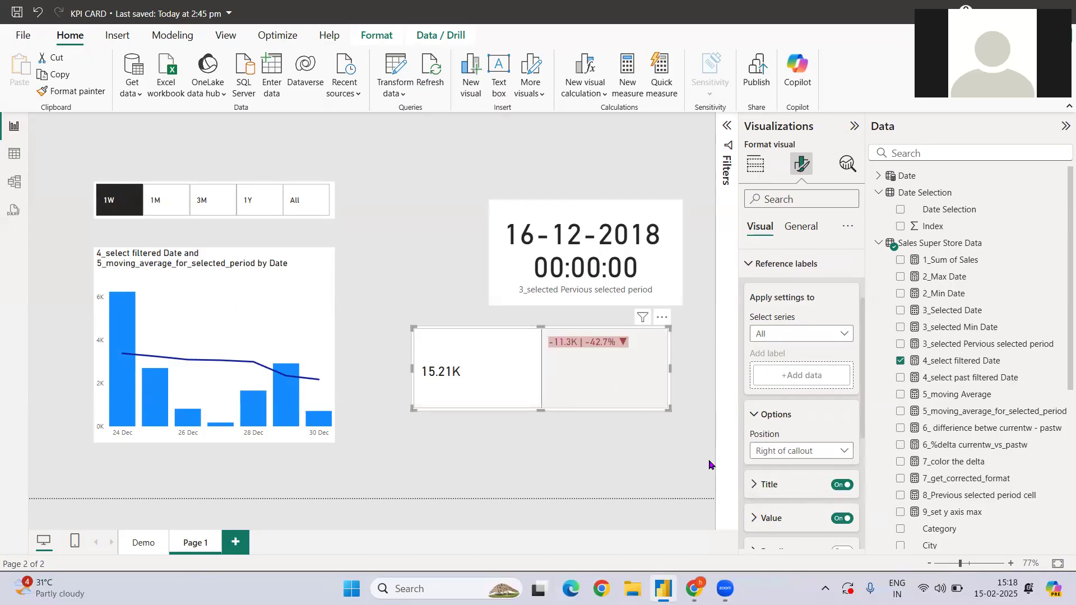
Step: Turn off the reference labels' title, value and divider for all series, and set the space between labels to 0 px
left_click(840, 485)
scroll(840, 479, "down", 3)
left_click(842, 329)
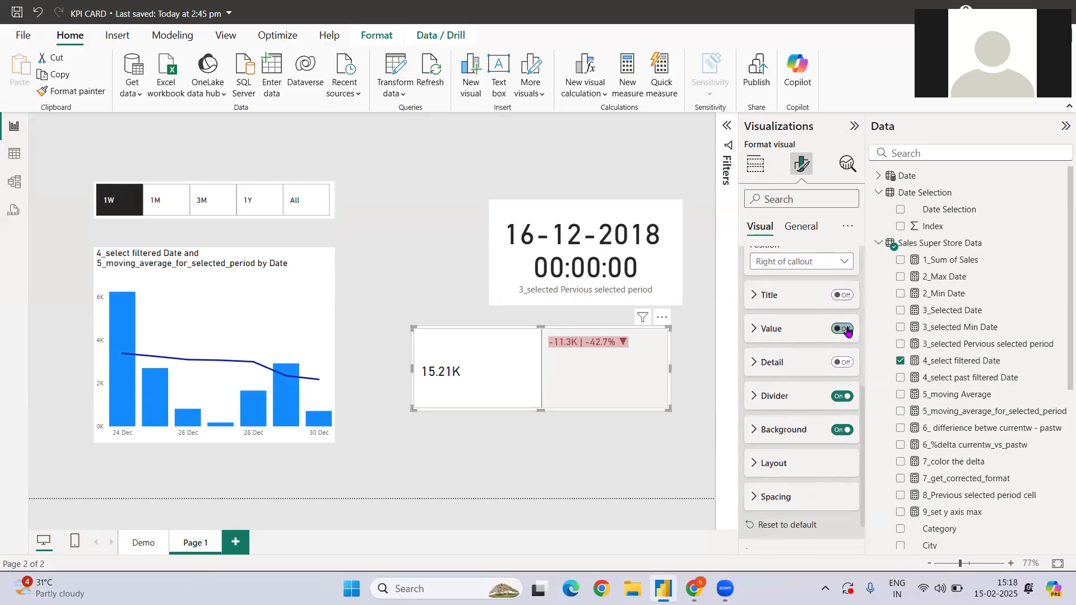
left_click(841, 396)
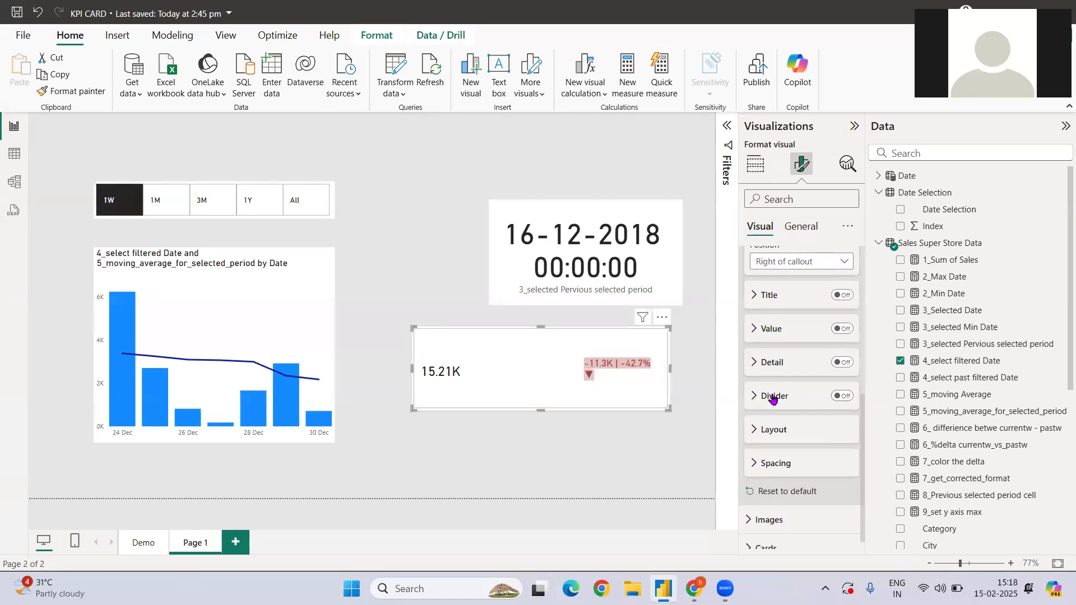
left_click(777, 464)
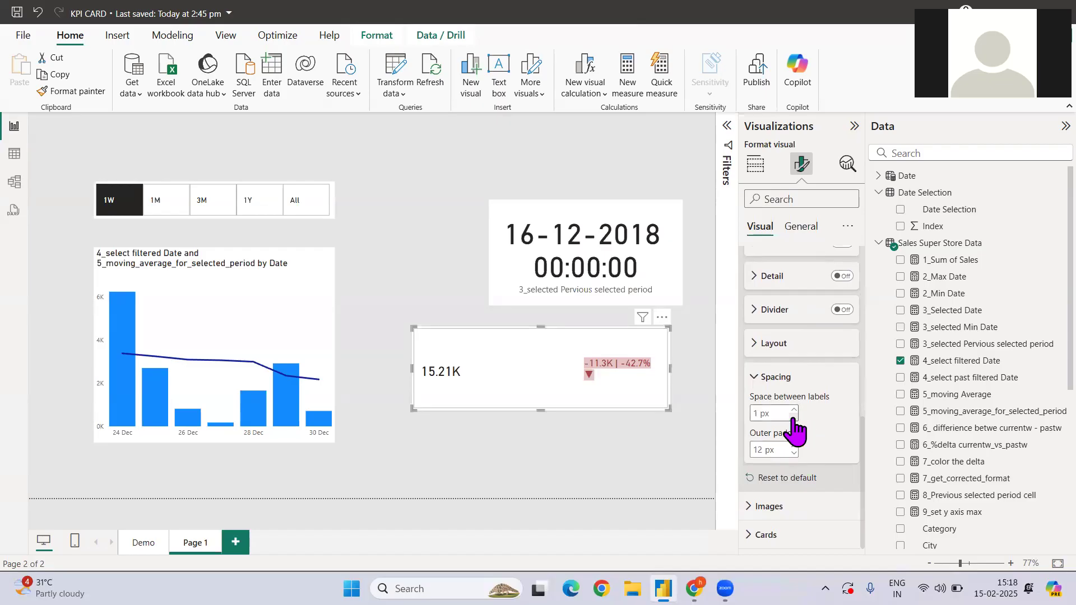
left_click(793, 418)
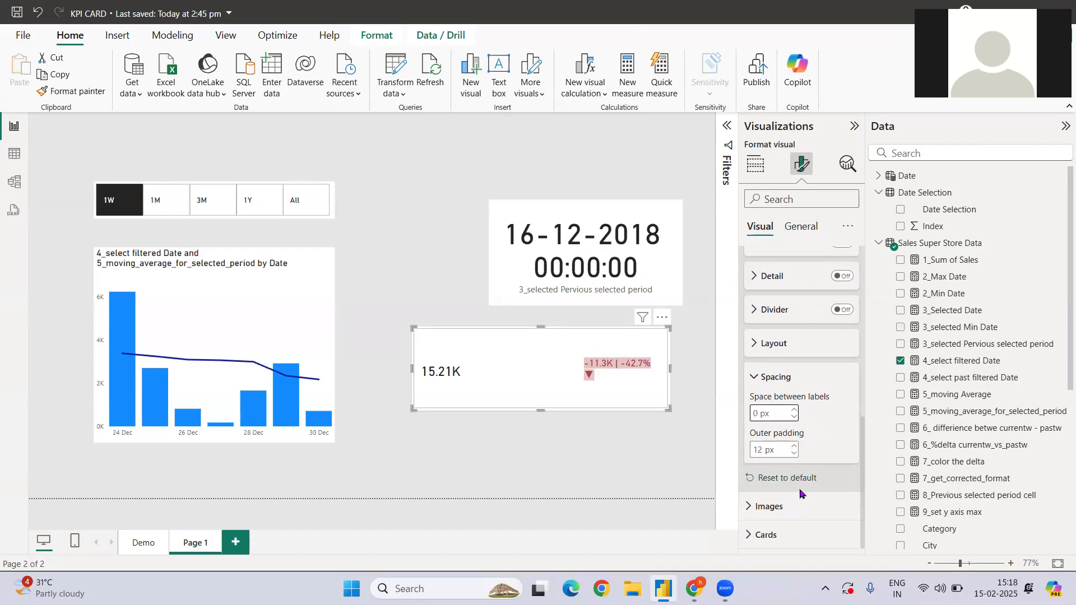
Step: Turn off the background and border in the KPI visual's Cards settings for all series
left_click(800, 535)
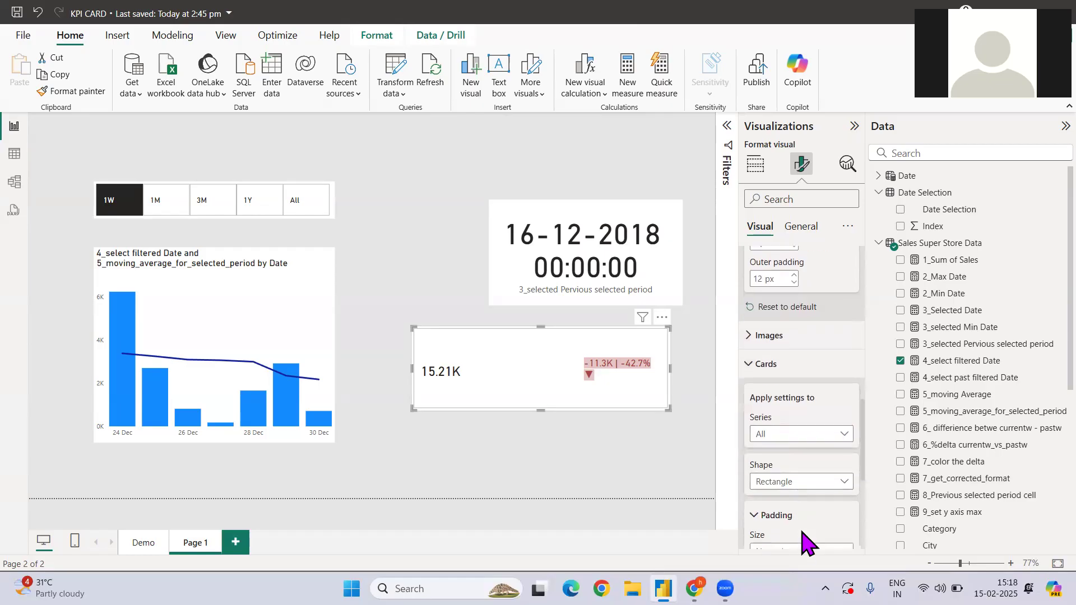
scroll(806, 492, "down", 3)
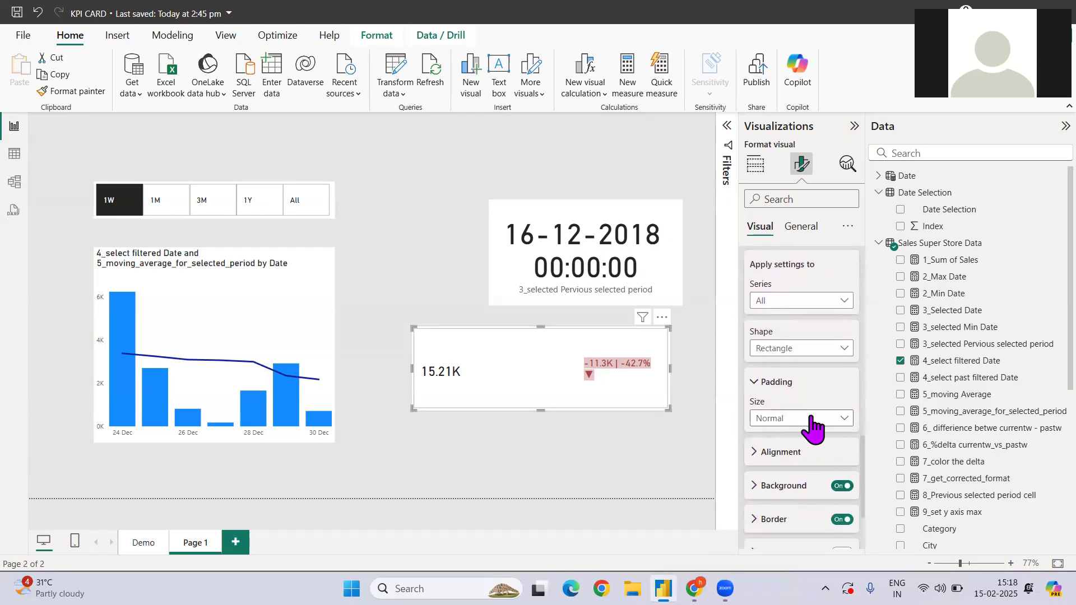
left_click(839, 486)
left_click(841, 520)
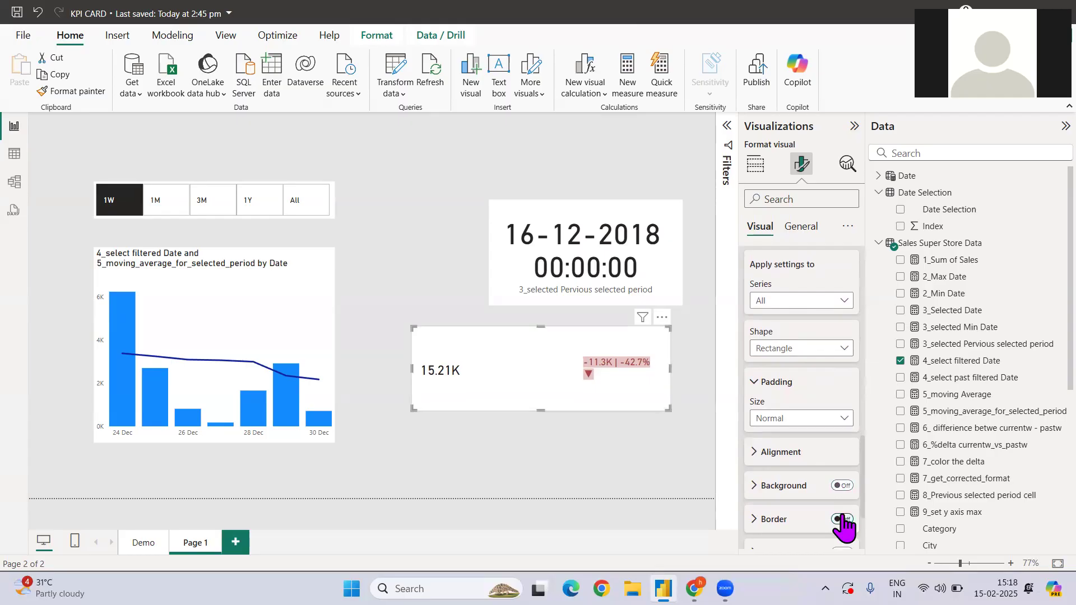
scroll(805, 453, "down", 2)
Step: Set the font size of the KPI card's callout values to 18
scroll(806, 452, "up", 10)
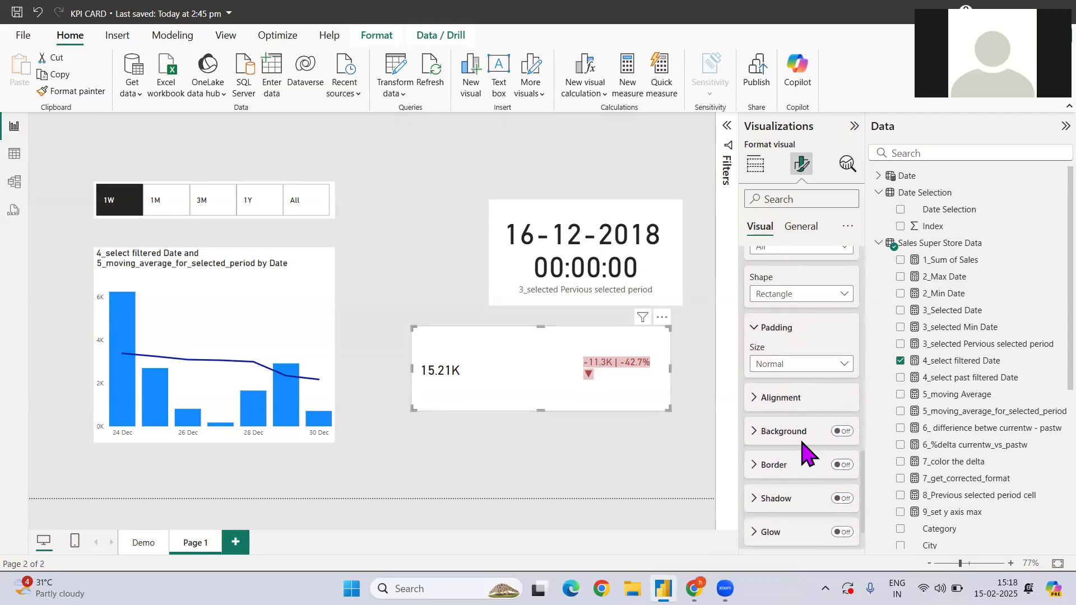
scroll(805, 452, "up", 4)
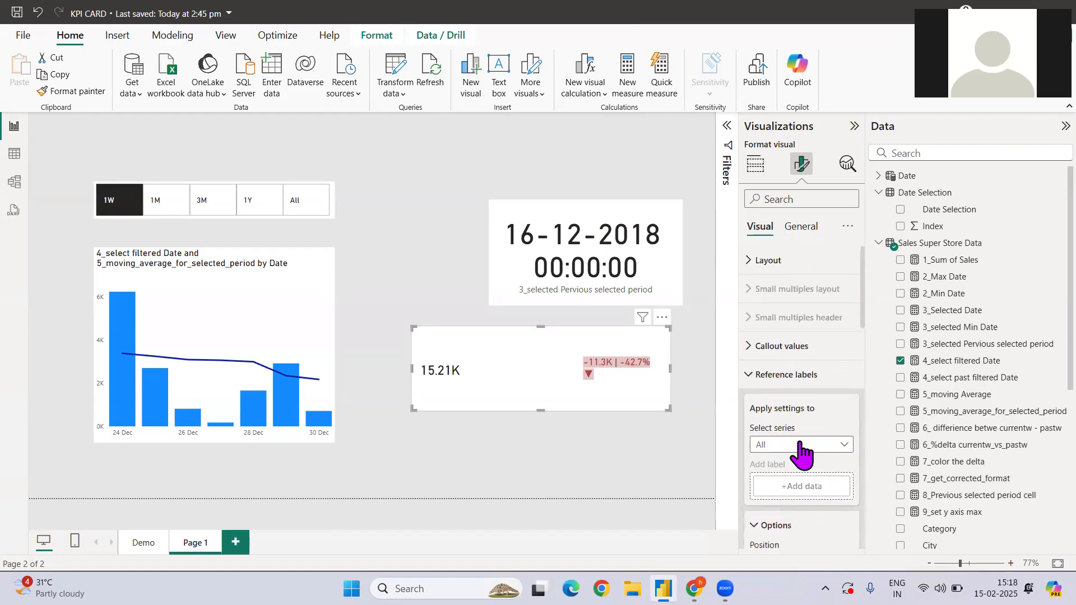
scroll(802, 453, "down", 2)
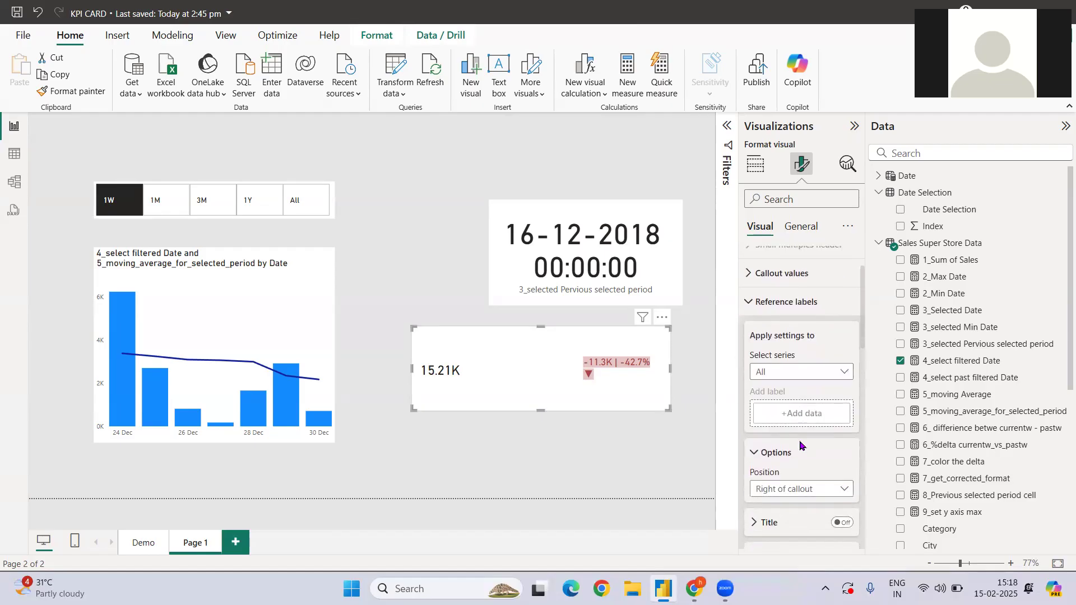
left_click(754, 273)
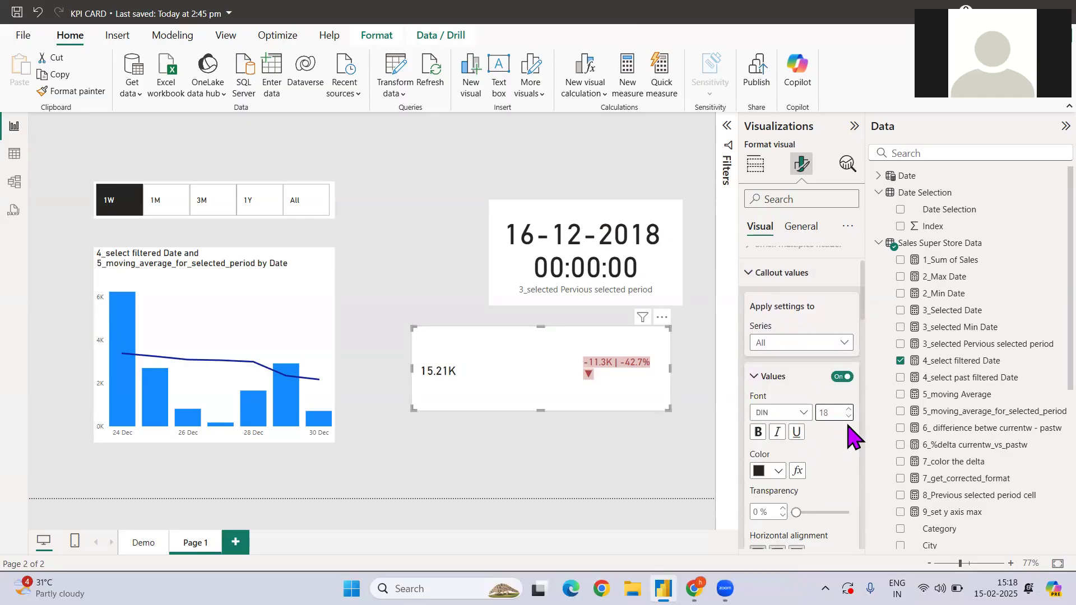
left_click(782, 273)
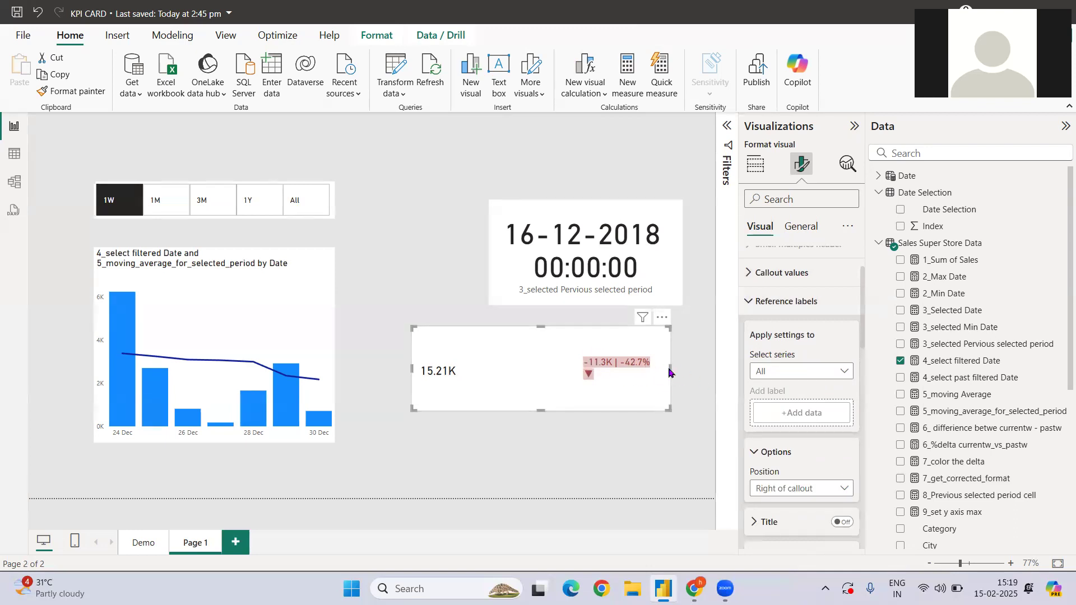
Step: Make the KPI card slightly narrower and taller, and give it the title Total Sales
mouse_move(669, 368)
left_mouse_down()
mouse_move(576, 371)
mouse_move(657, 372)
left_mouse_up()
left_click_drag(536, 328, 535, 312)
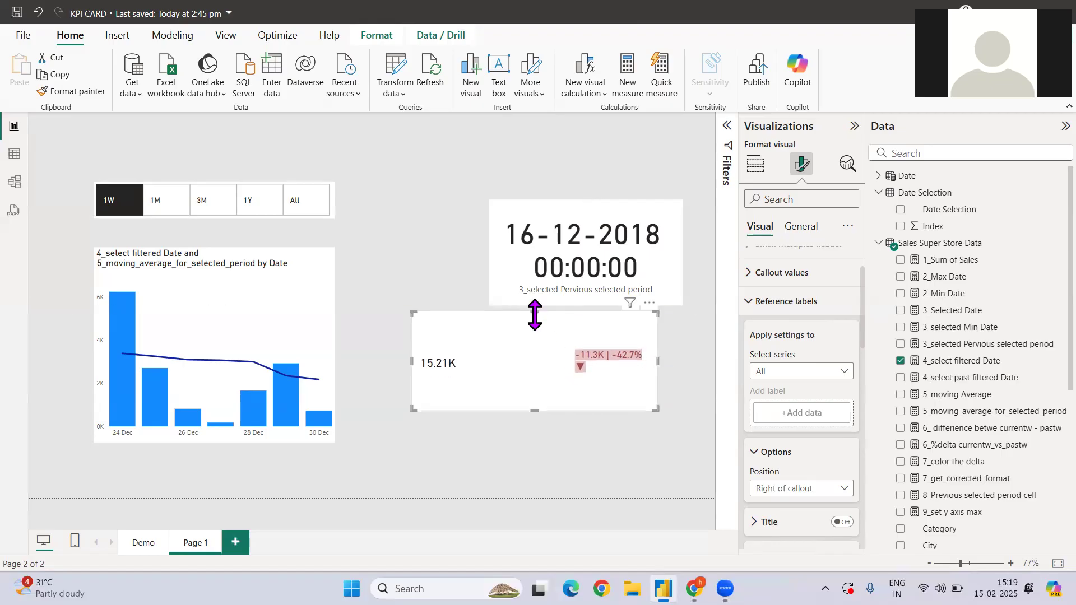
left_click(804, 227)
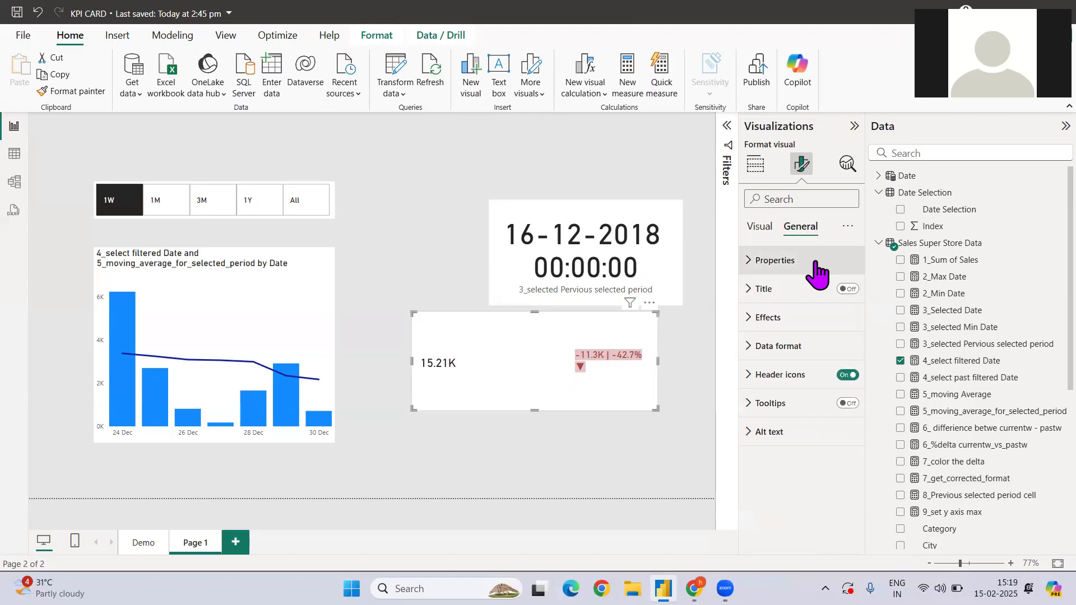
left_click(785, 291)
left_click(807, 357)
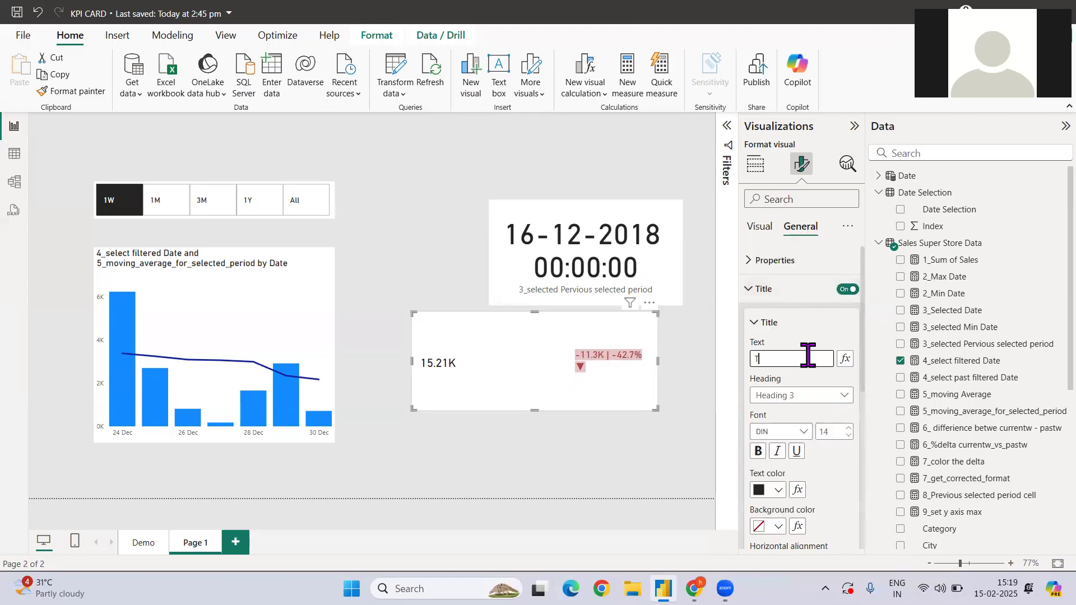
type("Tt")
key("BackSpace")
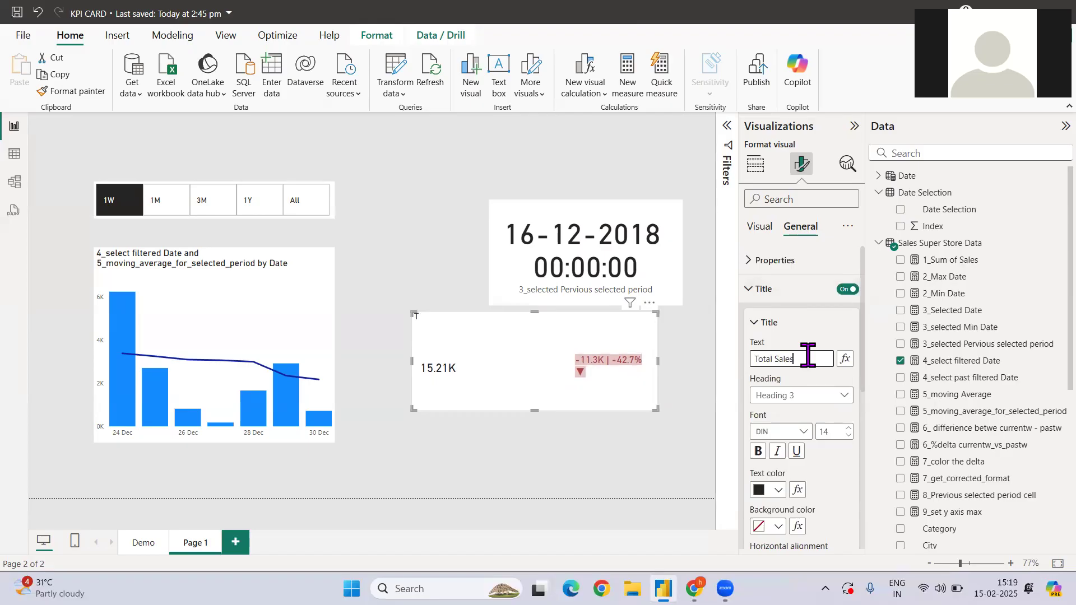
Step: Set the card title's font size to 25 and make it bold
left_click(840, 428)
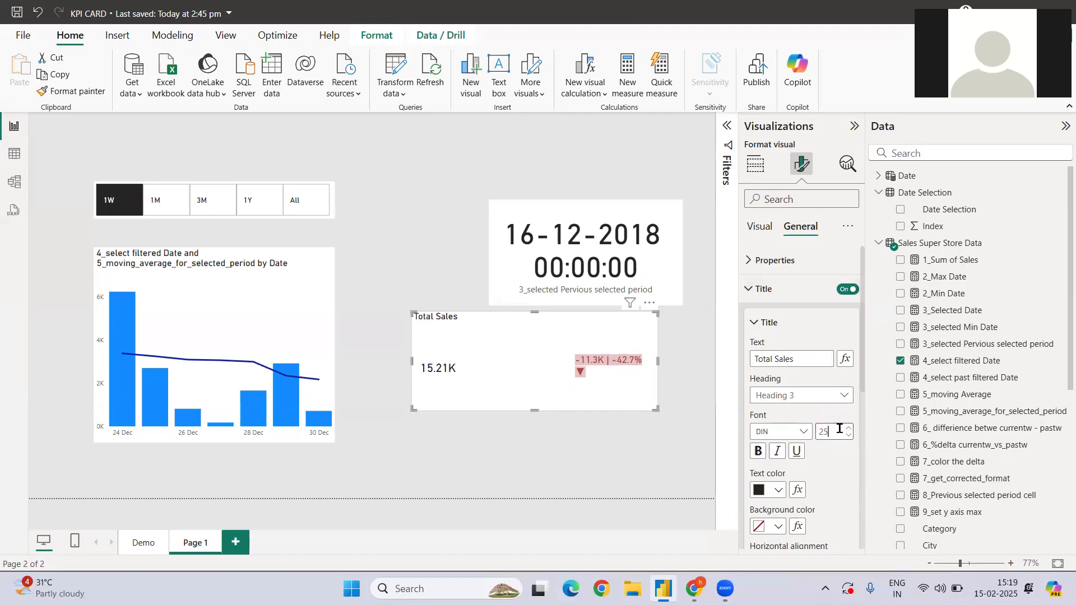
type("25")
scroll(812, 465, "down", 1)
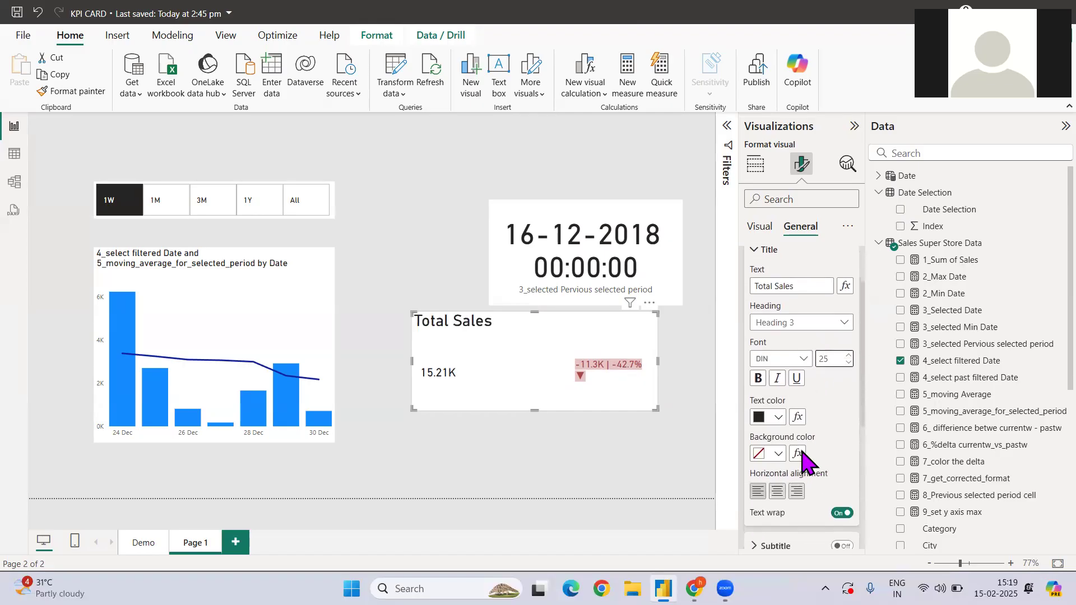
left_click(760, 376)
Step: Try the card's subtitle and turn it back off, and set the title's label spacing to 7 px
scroll(821, 472, "down", 2)
left_click(838, 438)
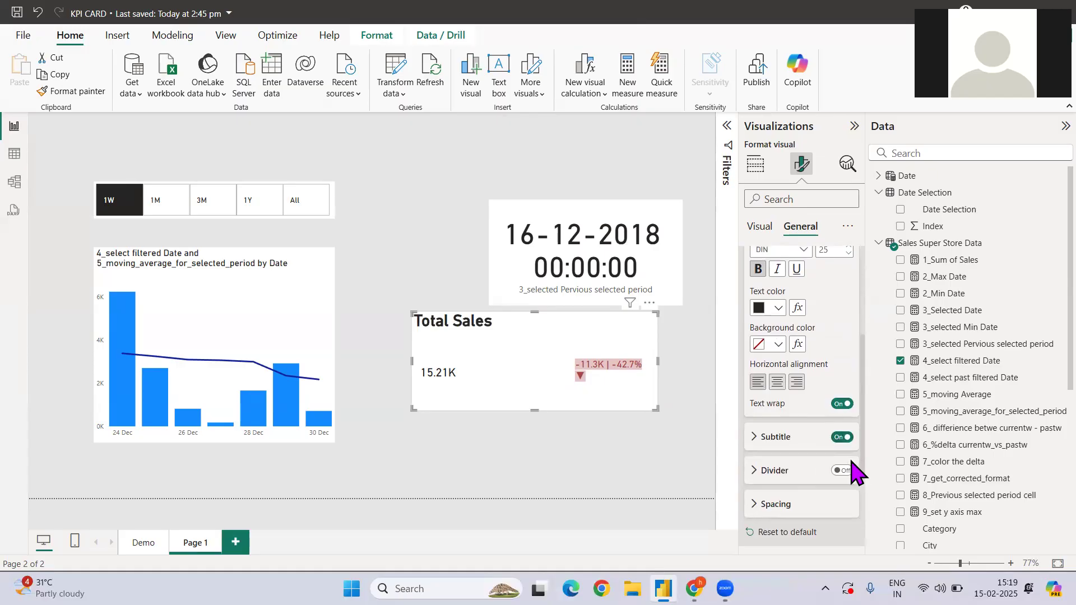
left_click(840, 438)
left_click(786, 505)
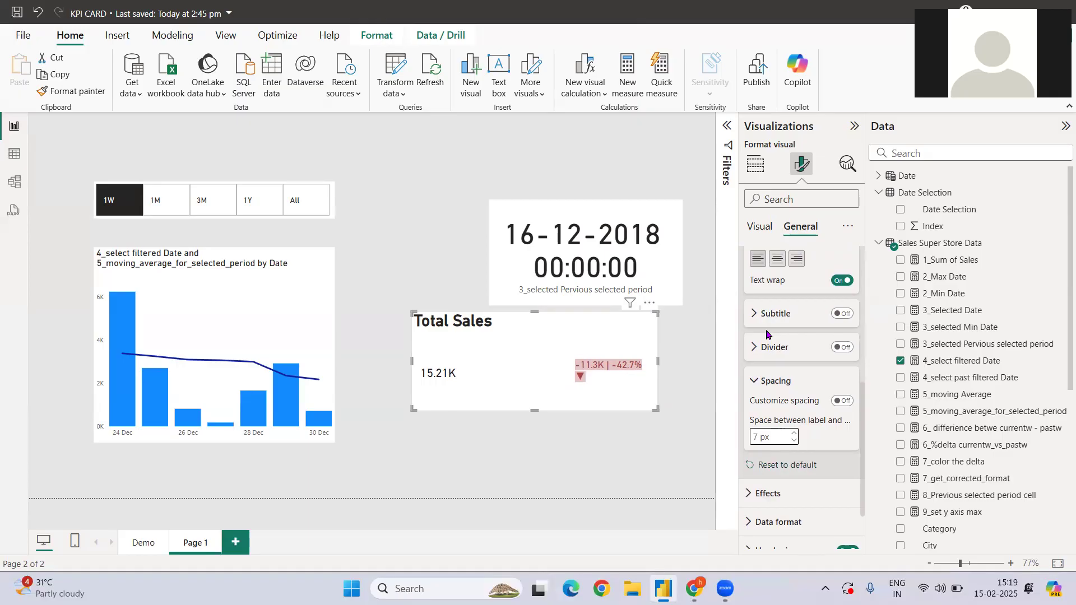
scroll(766, 335, "up", 5)
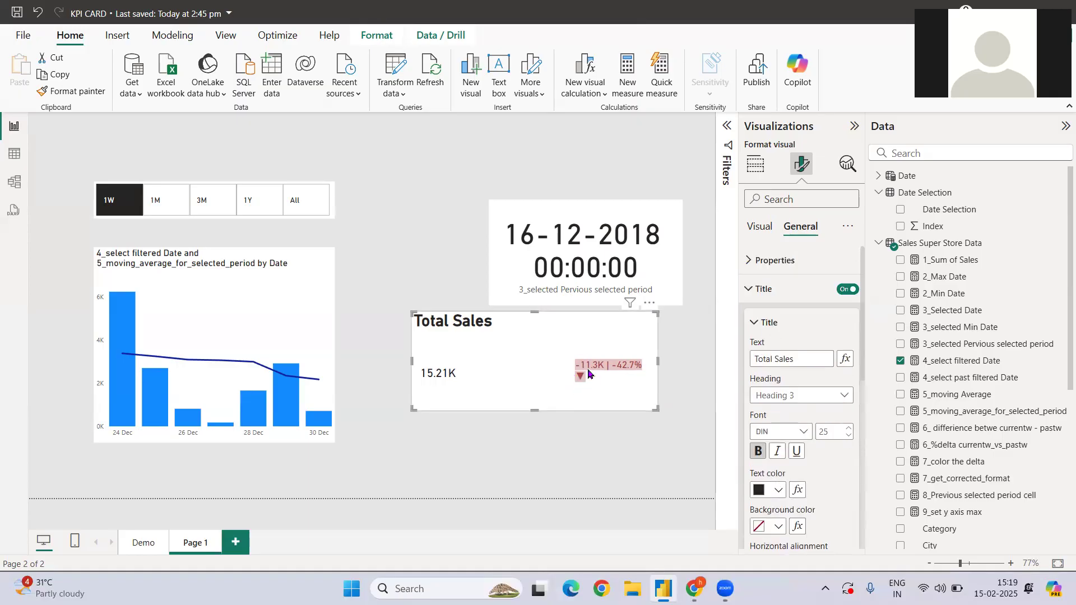
Step: Set the reference label detail's font size to 13 for the 4_select filtered Date series
left_click(756, 233)
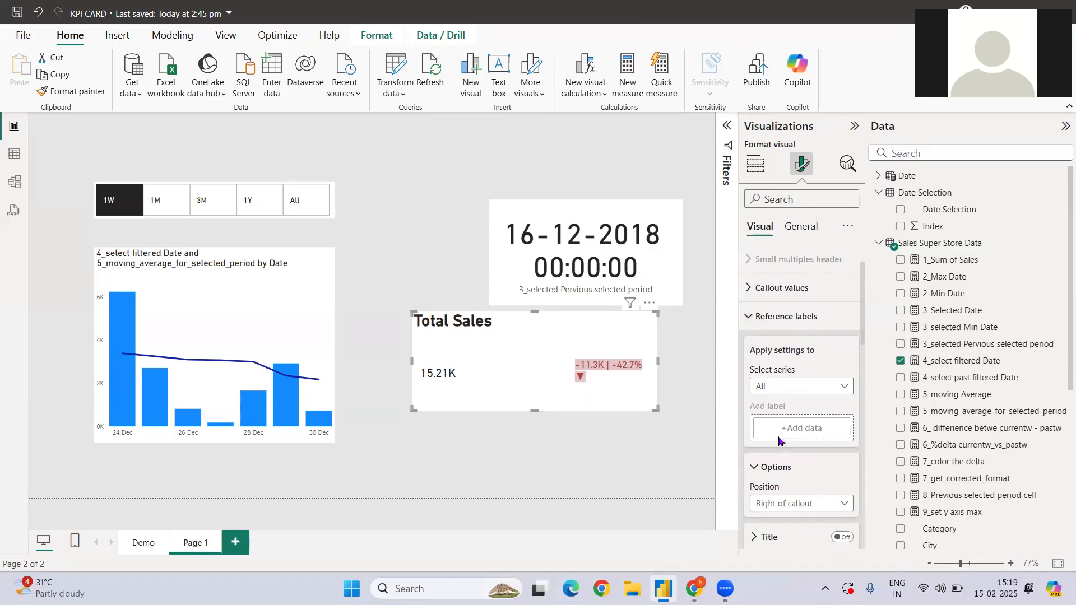
left_click(786, 392)
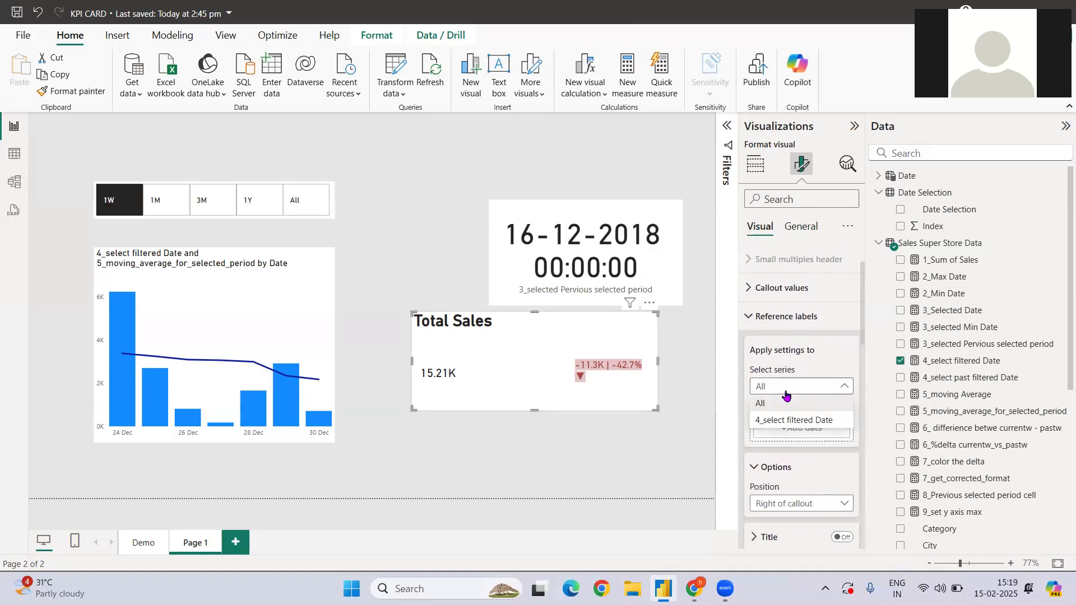
left_click(791, 418)
scroll(811, 476, "down", 10)
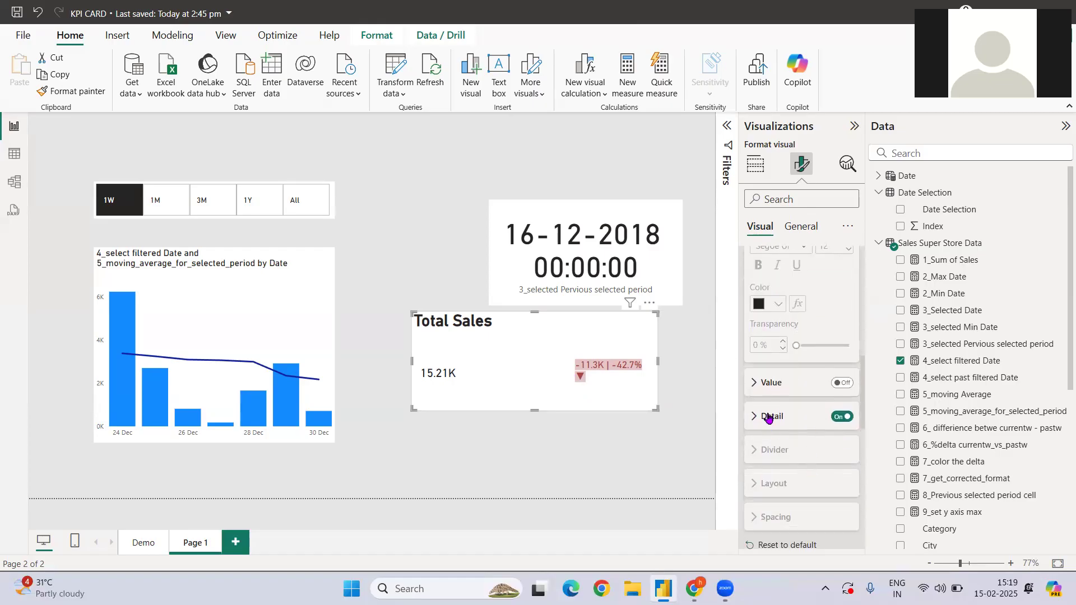
left_click(770, 416)
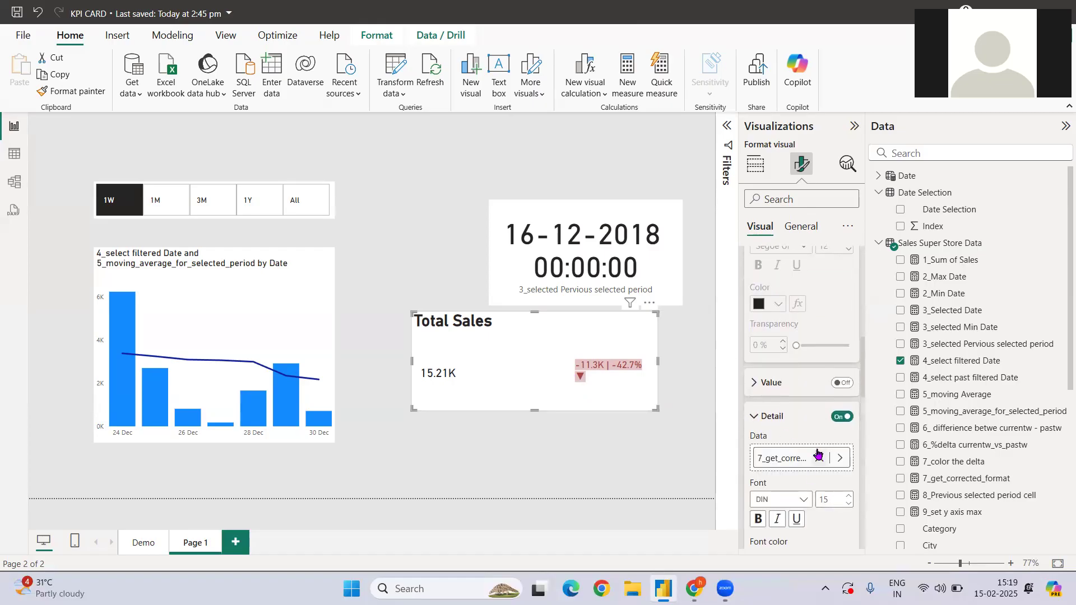
scroll(816, 456, "down", 3)
scroll(821, 434, "down", 2)
scroll(822, 437, "up", 2)
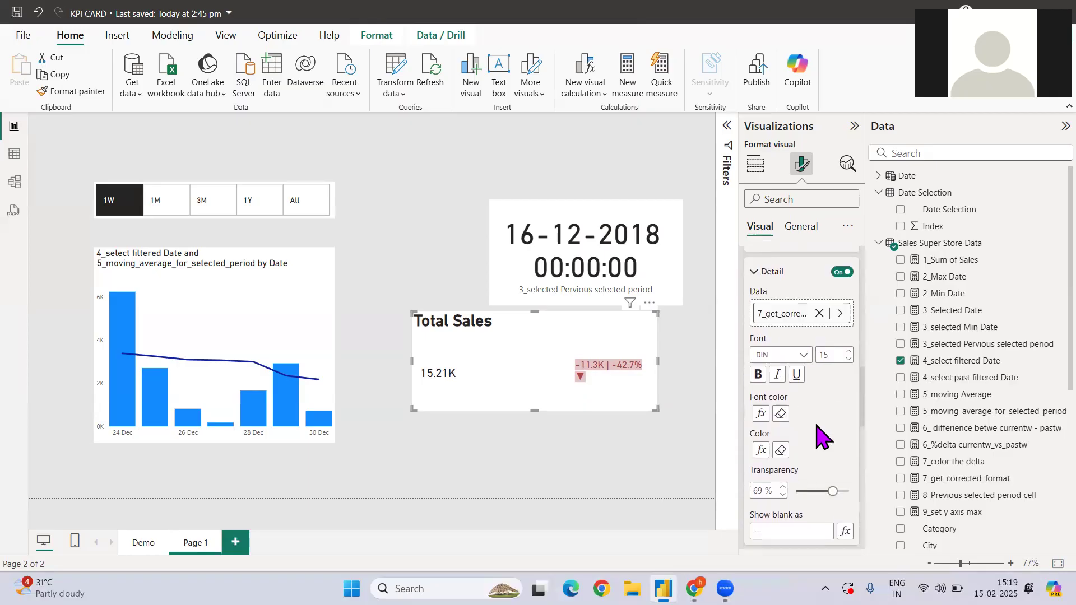
left_click(847, 362)
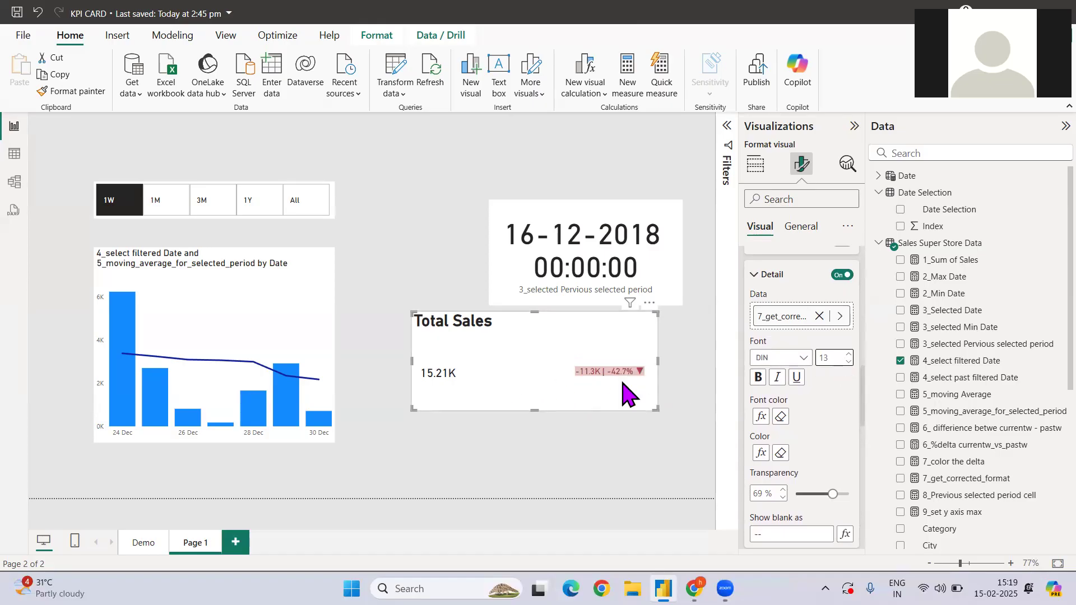
Step: Apply the Cards settings to the 4_select filtered Date series and keep its padding size at Normal
scroll(803, 414, "down", 3)
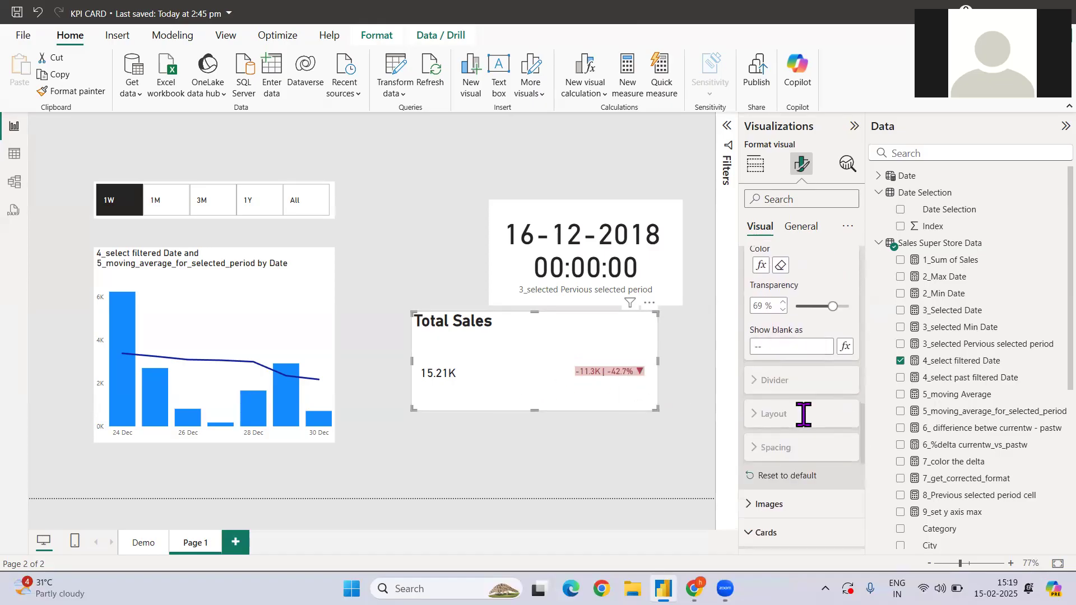
left_click(805, 504)
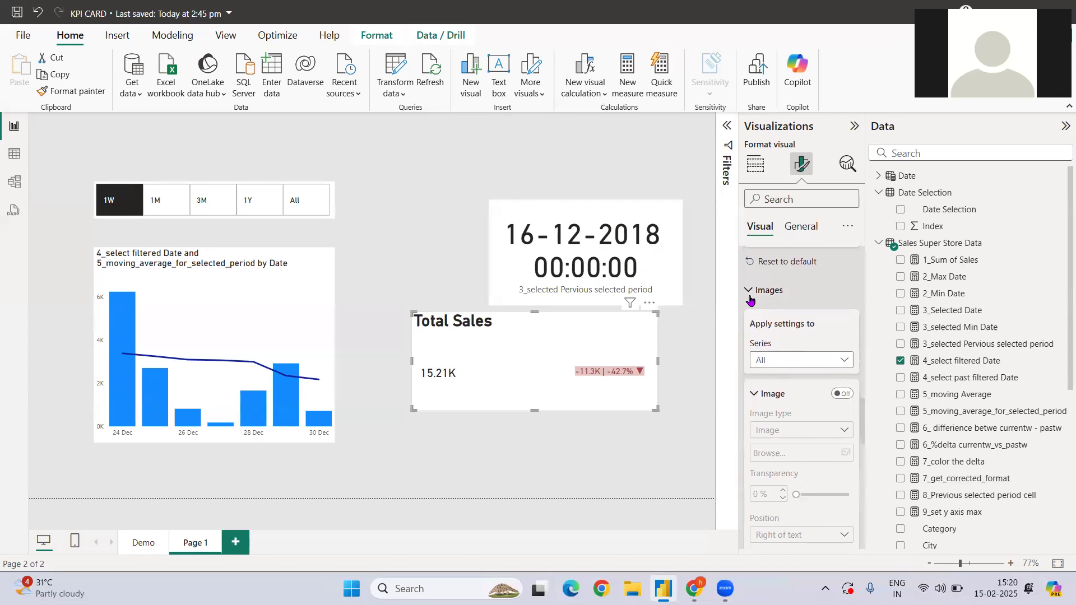
left_click(748, 291)
scroll(752, 299, "down", 2)
scroll(785, 364, "up", 2)
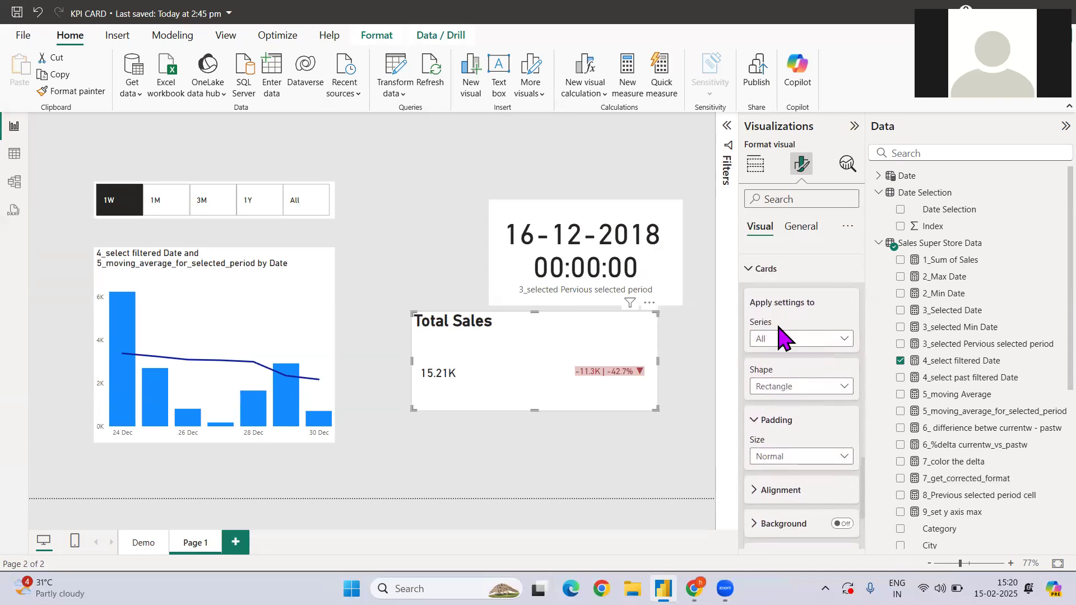
left_click(827, 351)
left_click(827, 391)
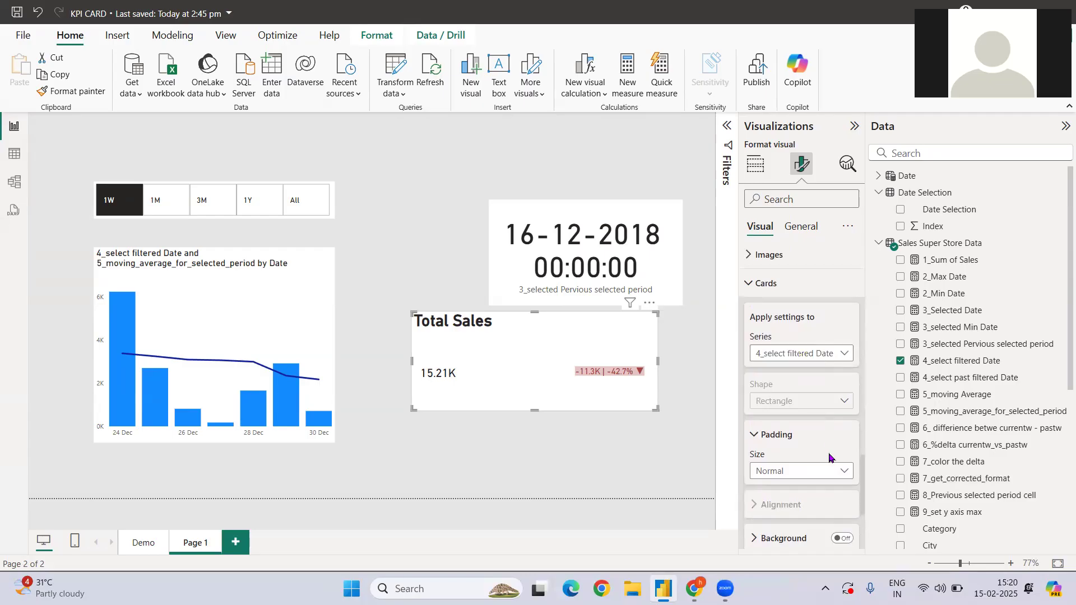
scroll(827, 454, "down", 3)
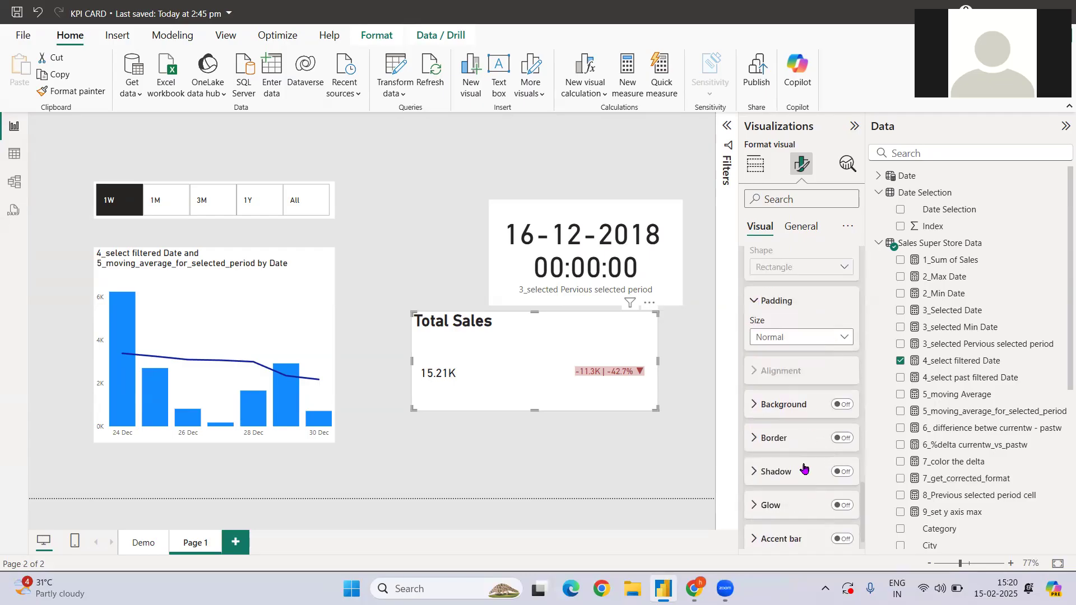
left_click(802, 337)
left_click(795, 371)
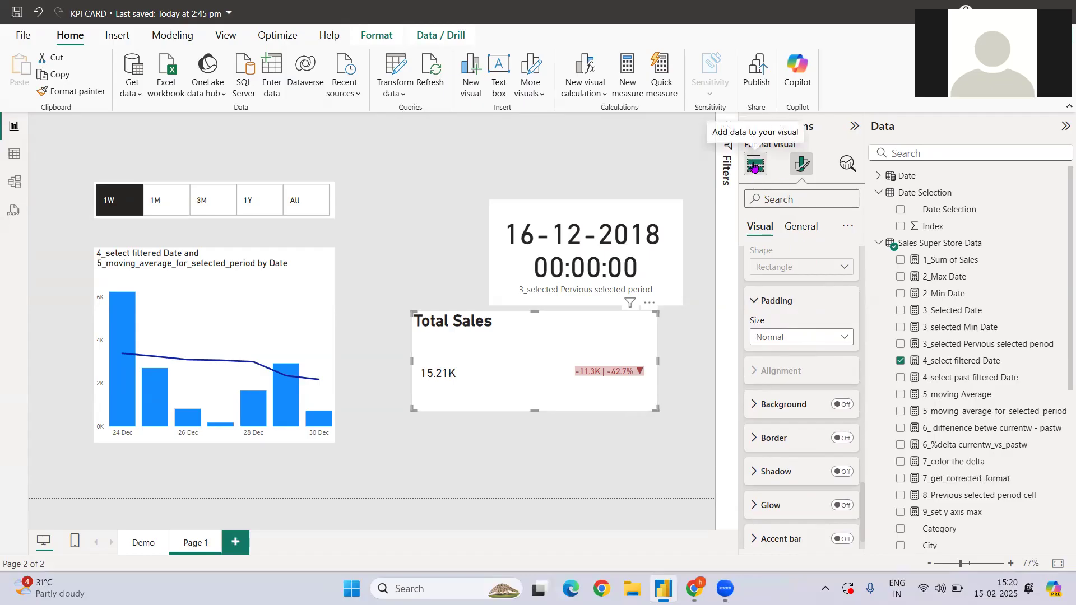
Step: Move the Total Sales card directly above the combo chart and narrow it to the chart's width
left_click_drag(530, 338, 214, 127)
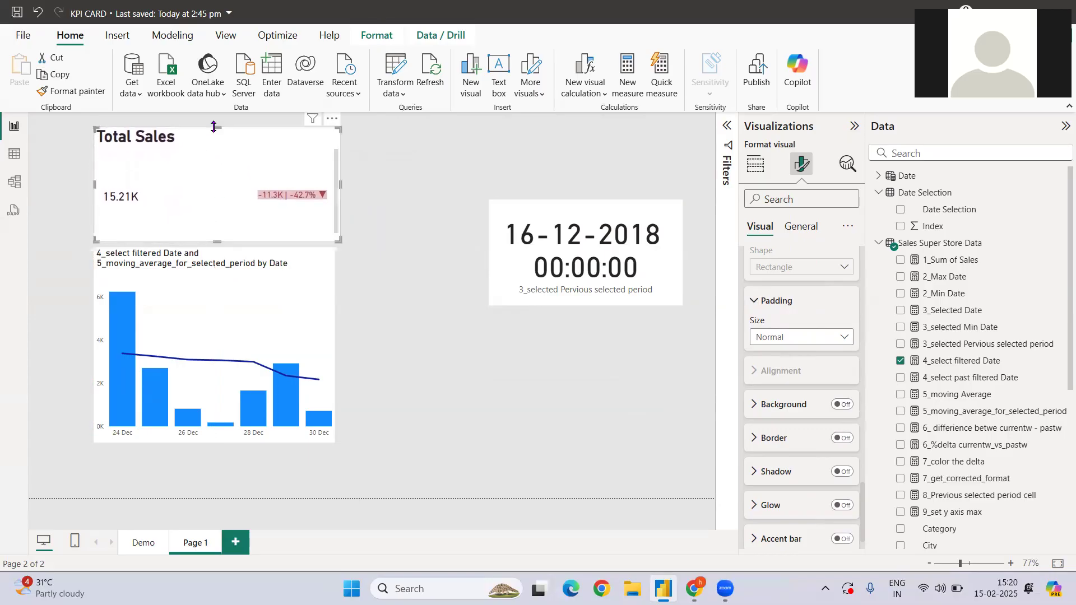
left_click_drag(338, 187, 334, 185)
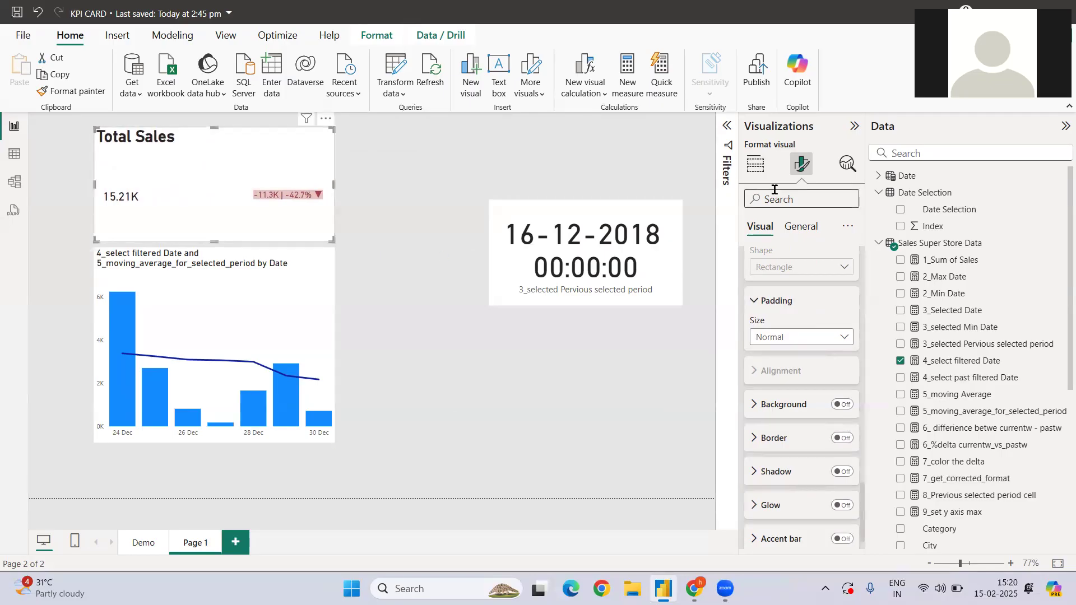
Step: Show the layer order of the page's visuals and move Date Selection up to just below Total Sales
left_click(171, 35)
left_click(223, 35)
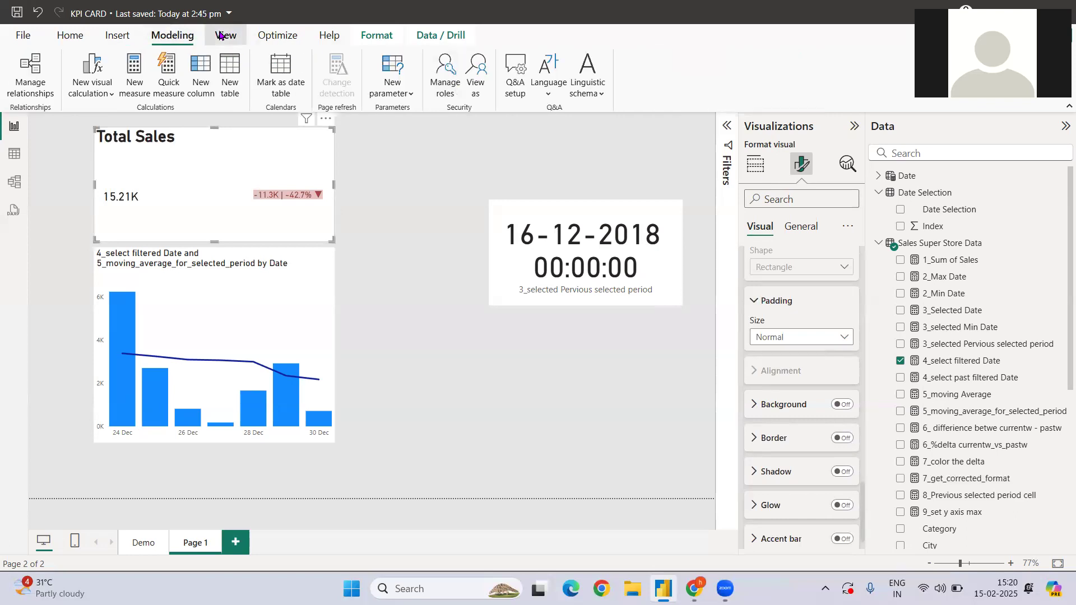
left_click(609, 76)
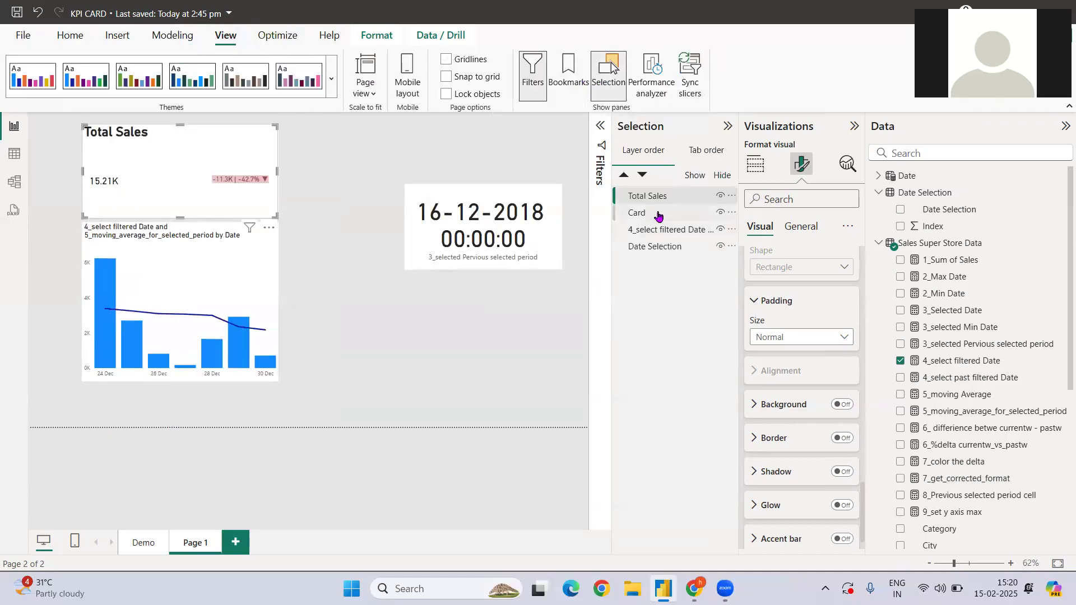
left_click(659, 217)
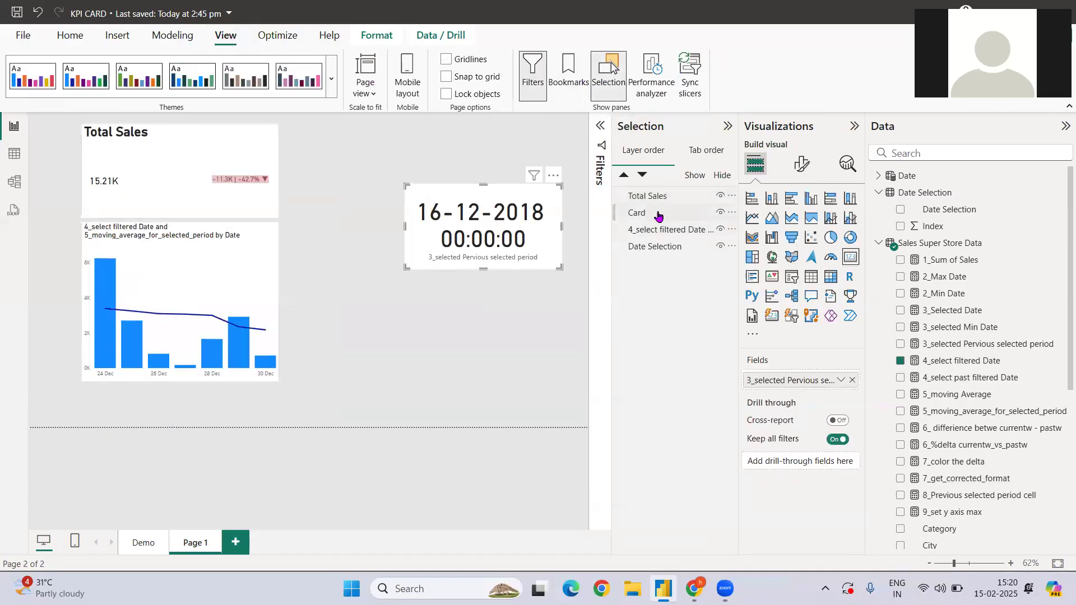
left_click(671, 248)
left_click_drag(671, 249, 666, 217)
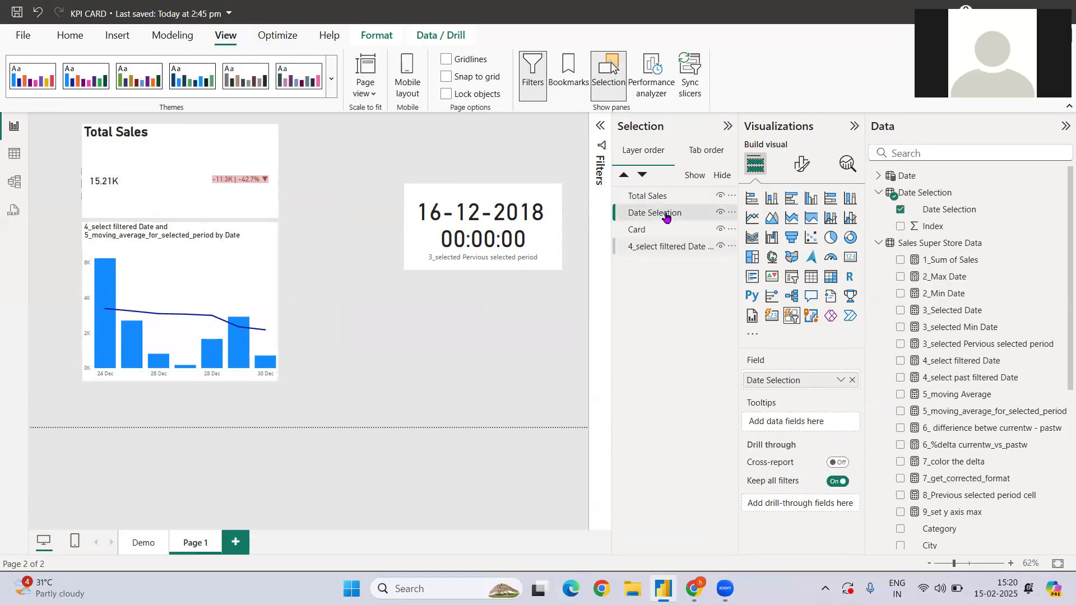
mouse_move(216, 183)
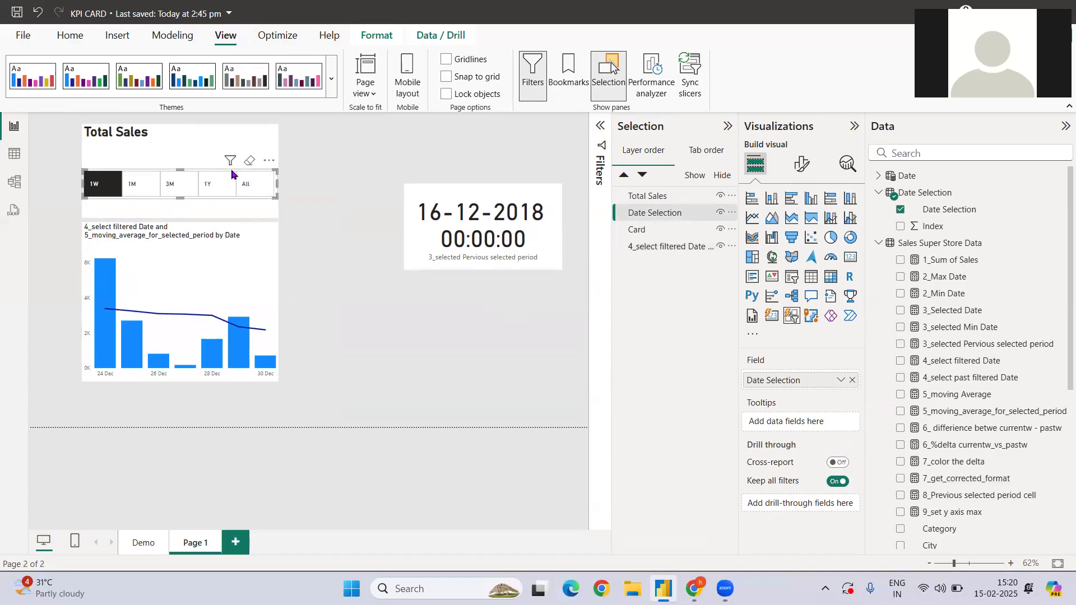
Step: Move the combo chart down a little and extend the Total Sales card's lower edge to just above it
left_click(205, 258)
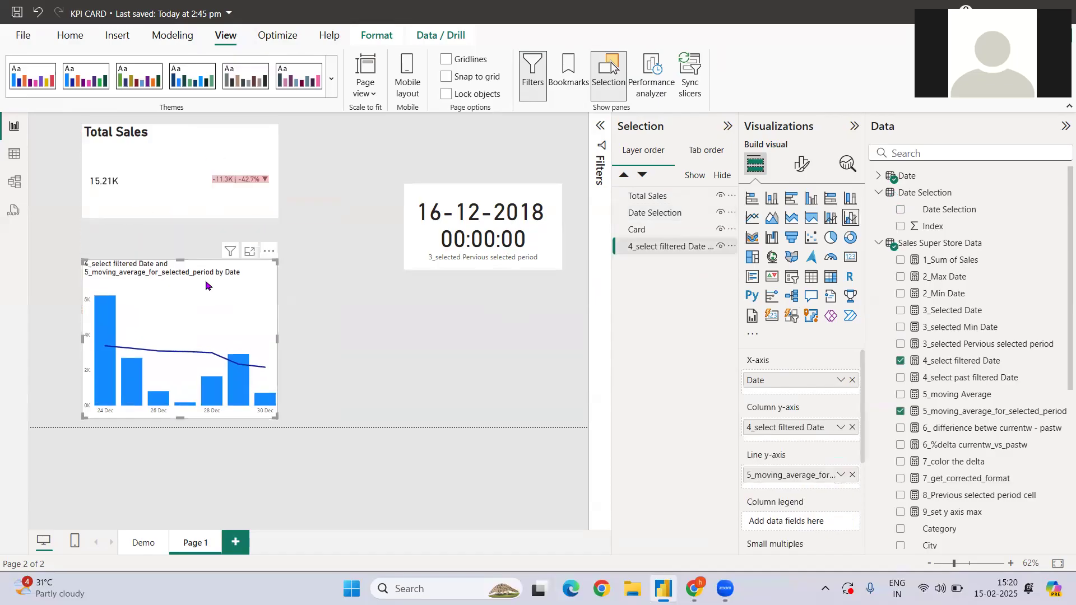
left_click(189, 205)
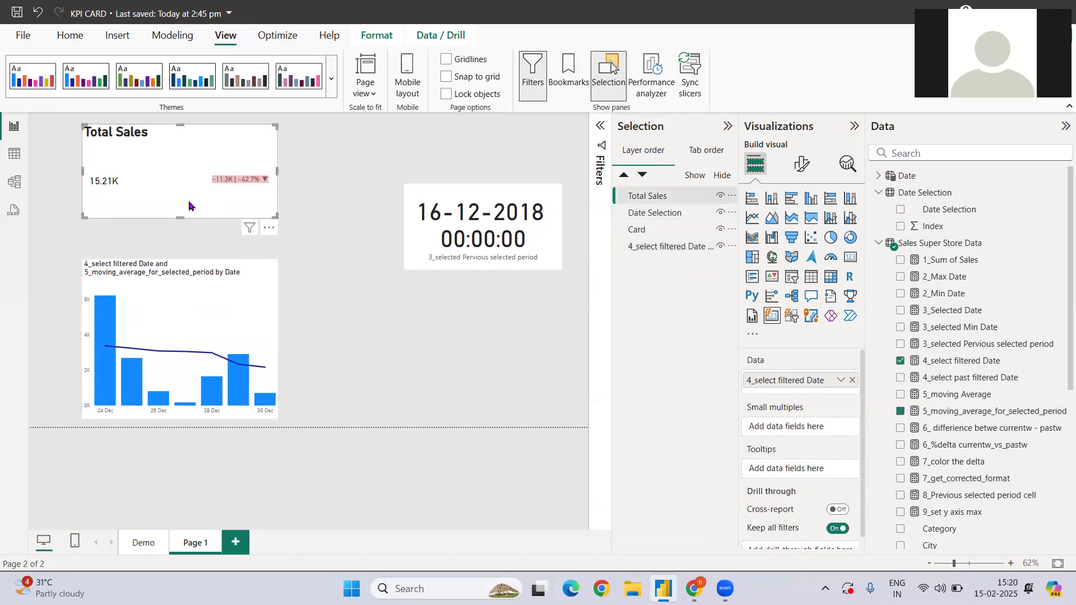
left_click_drag(179, 216, 180, 251)
left_click(324, 216)
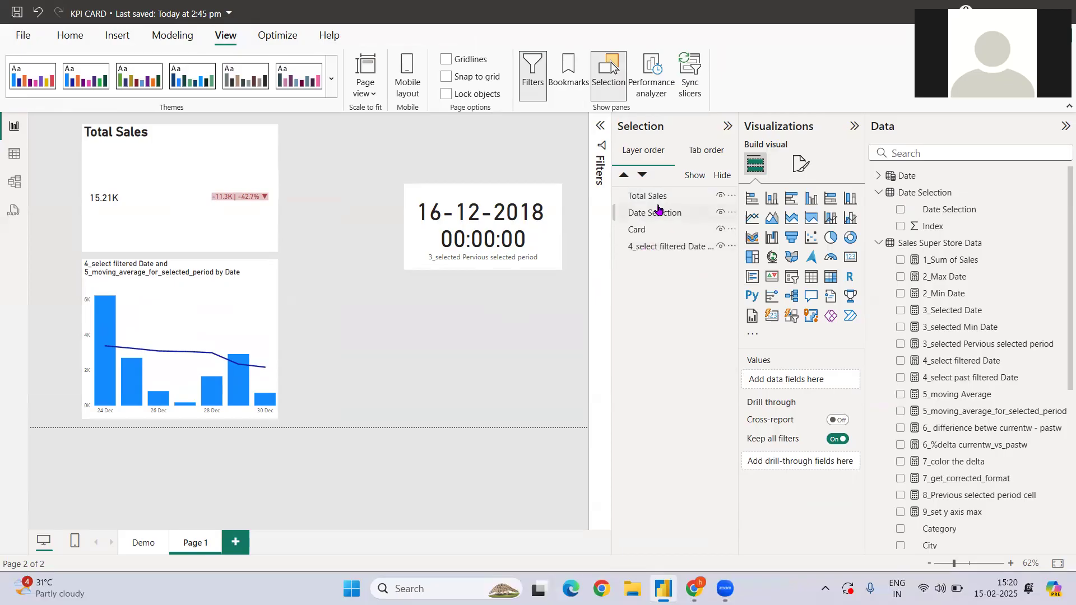
Step: Delete the 3_selected Pervious selected period card and bring Date Selection to the front of the layer order
left_click(654, 239)
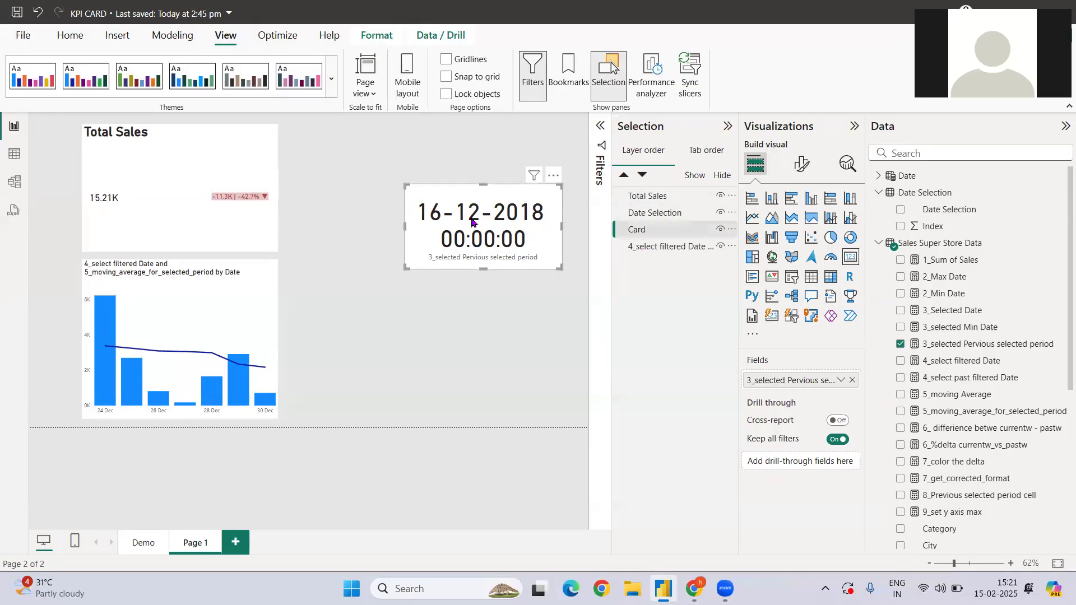
key("Delete")
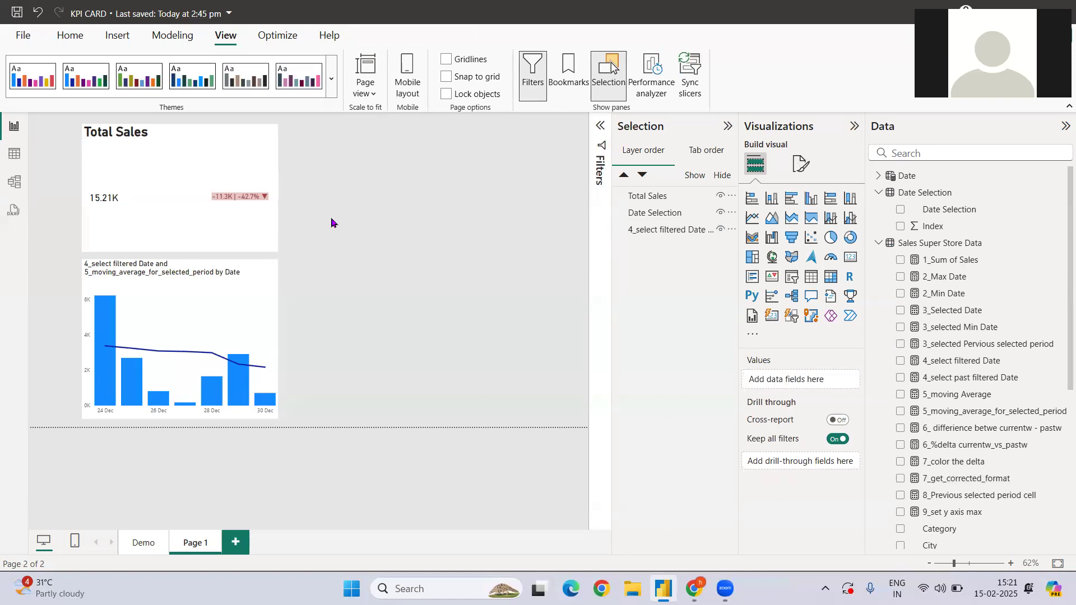
left_click(191, 212)
left_click_drag(653, 220, 662, 196)
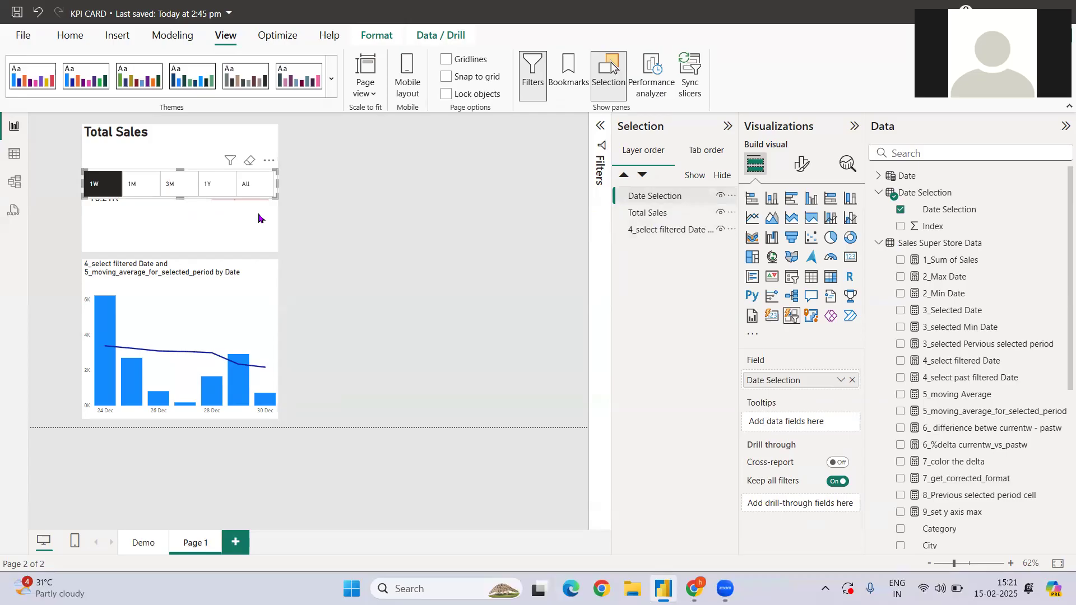
Step: Position the Date Selection slicer inside the Total Sales card and lower the card's upper edge to reduce its height
left_click_drag(219, 199, 220, 188)
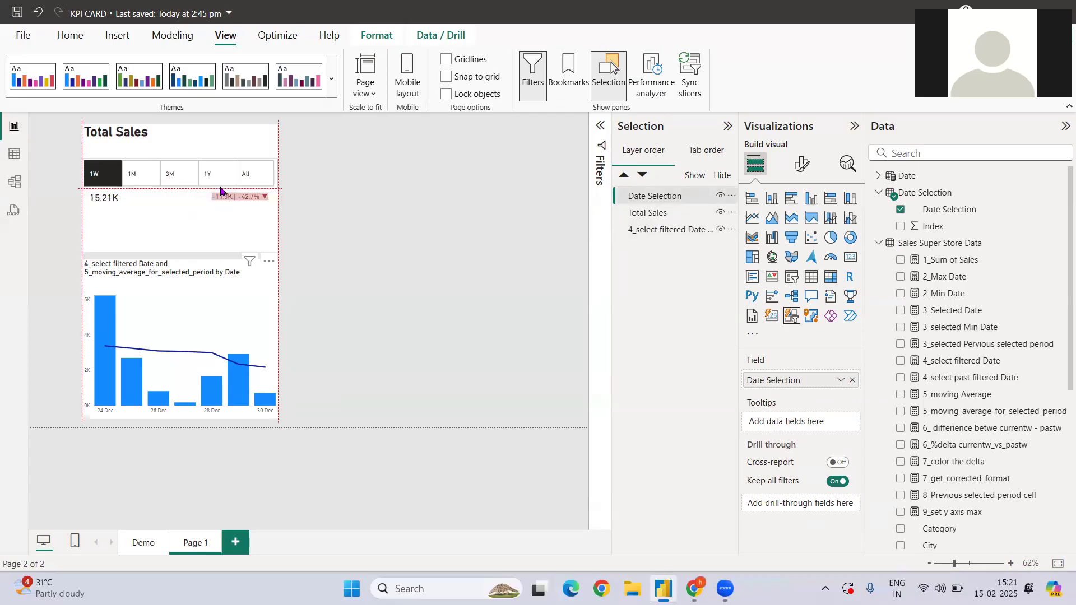
left_click(188, 145)
left_click_drag(180, 125, 221, 201)
left_click(221, 163)
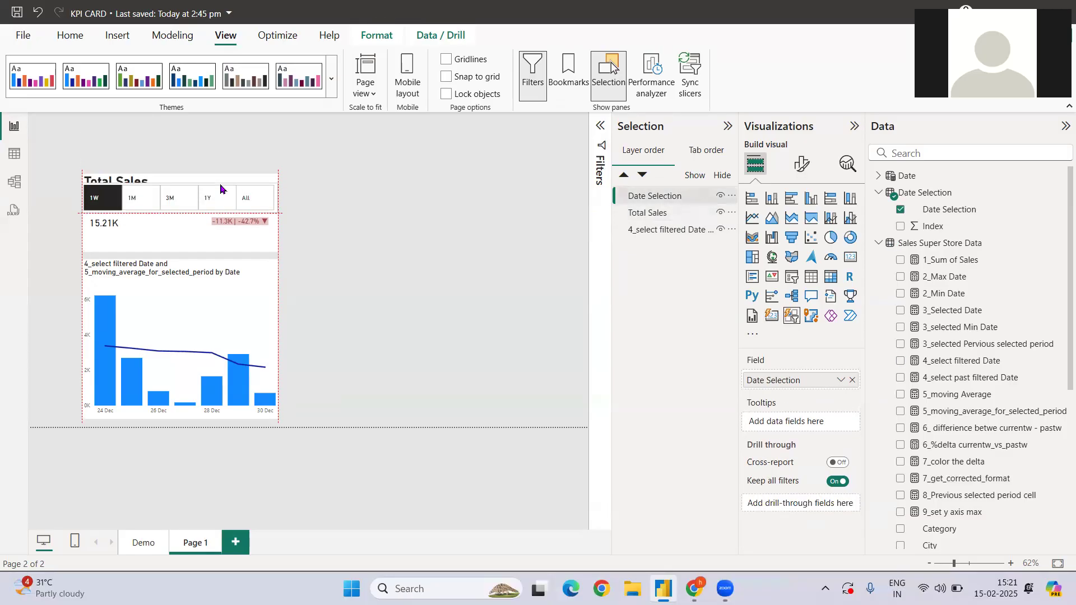
left_click(181, 178)
left_click_drag(180, 173, 182, 149)
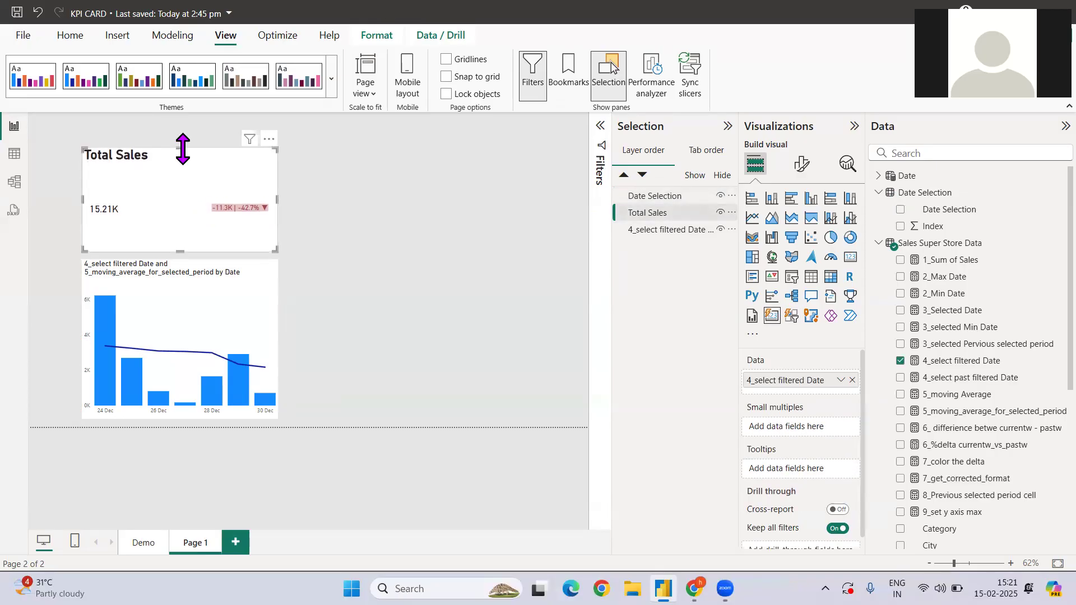
left_click(364, 228)
Step: Examine the reference label detail settings of the Total Sales card for a way to position its values
left_click(222, 241)
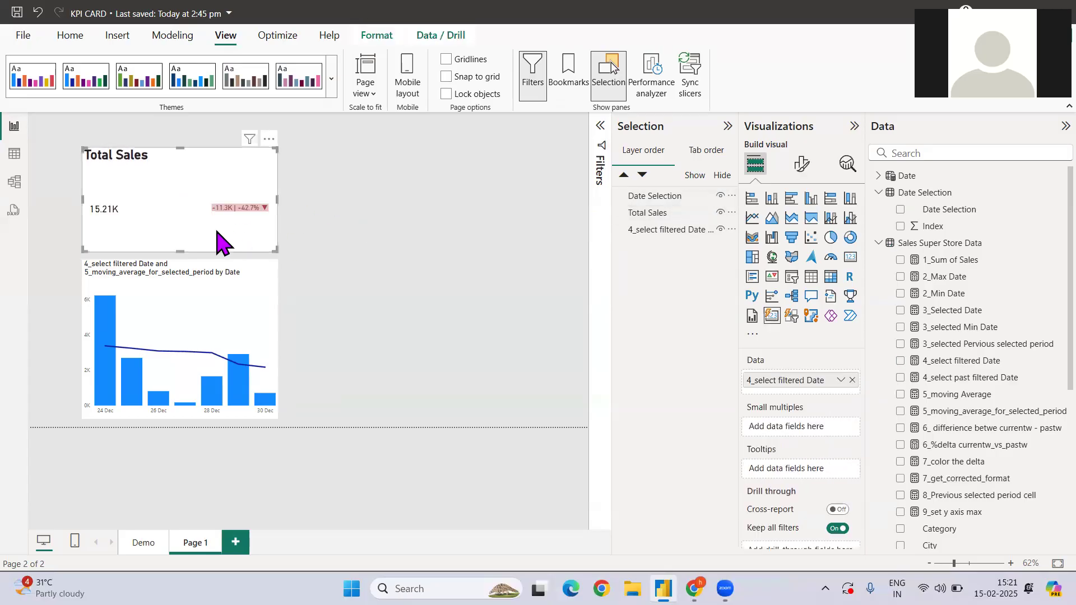
left_click(797, 168)
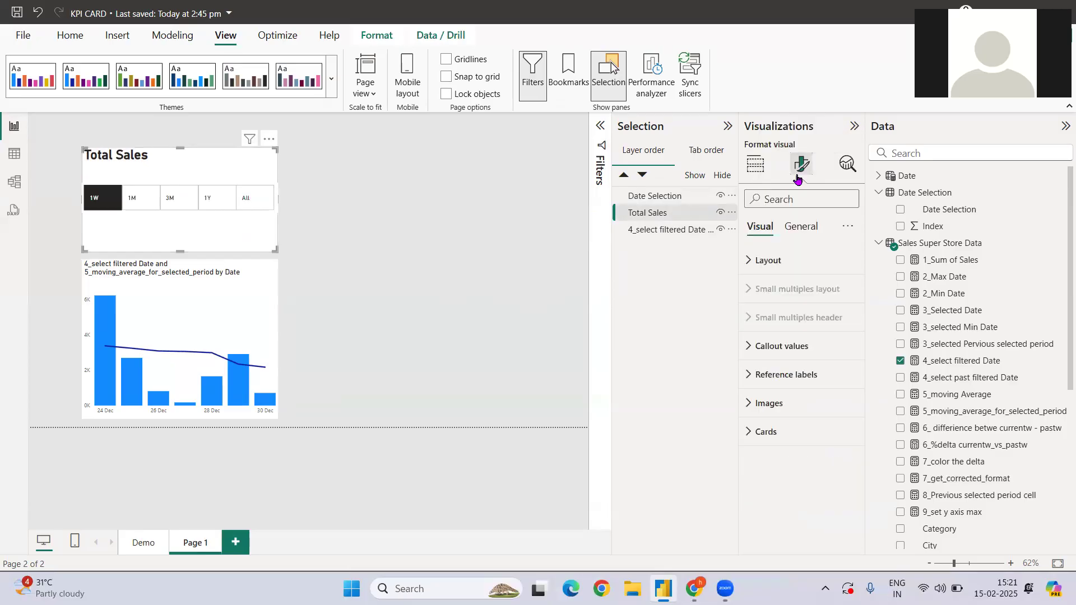
left_click(811, 374)
scroll(810, 376, "down", 6)
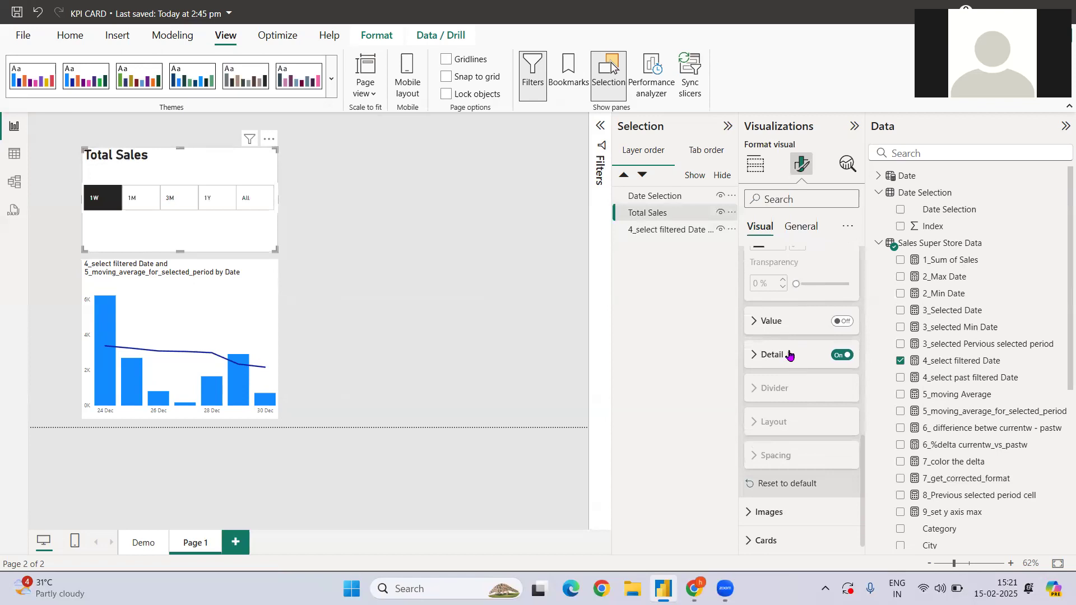
left_click(791, 355)
scroll(789, 356, "down", 3)
scroll(790, 361, "down", 2)
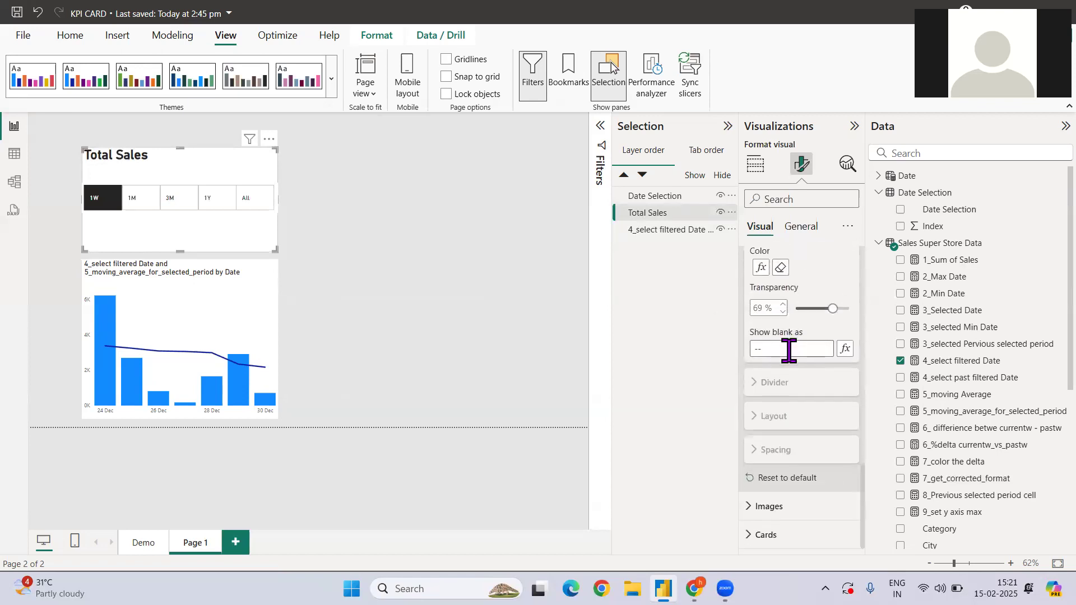
scroll(812, 392, "up", 4)
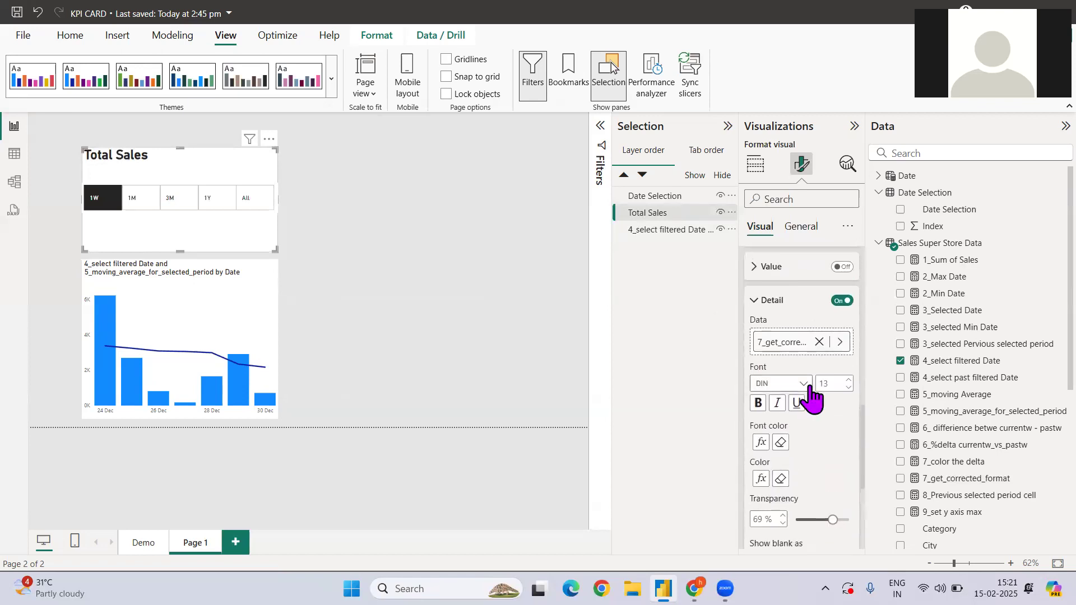
scroll(814, 395, "down", 4)
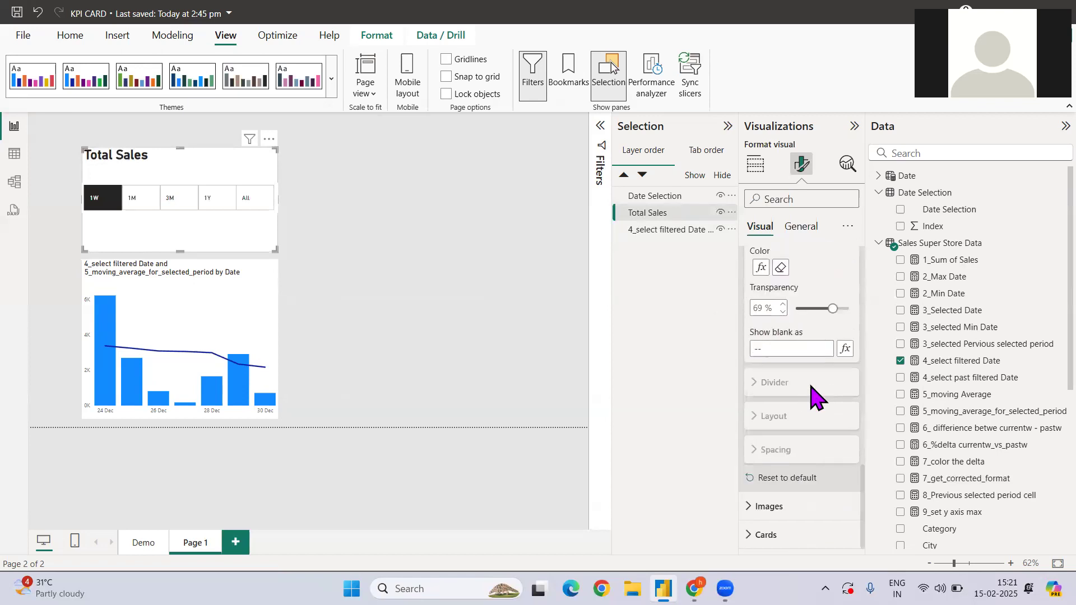
Step: Apply the Cards settings to all series and set the Total Sales card's vertical alignment to bottom
left_click(800, 535)
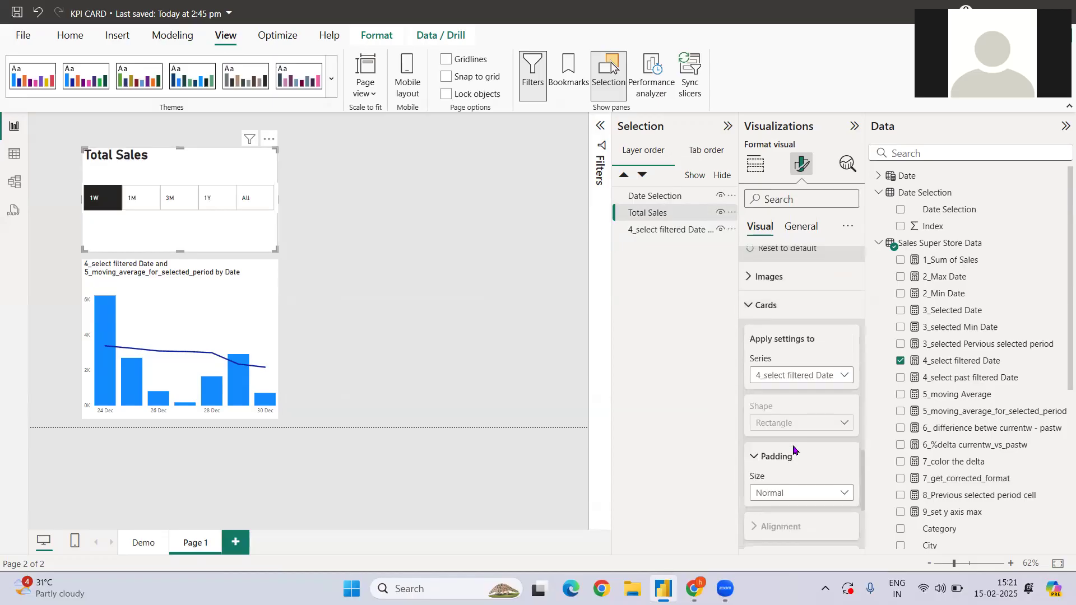
scroll(792, 377, "down", 1)
left_click(792, 377)
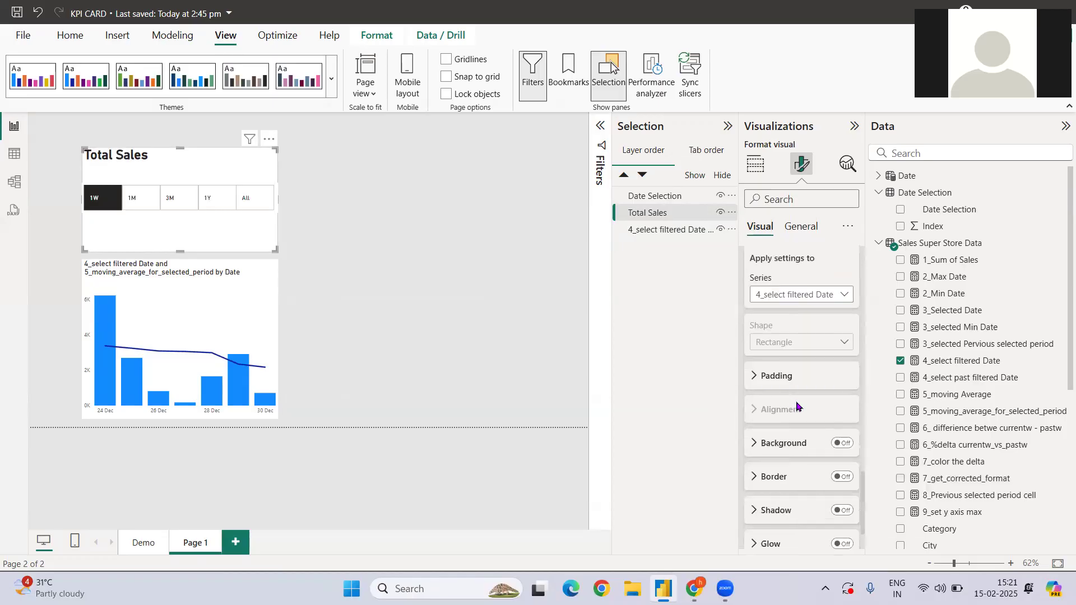
left_click(781, 295)
left_click(782, 310)
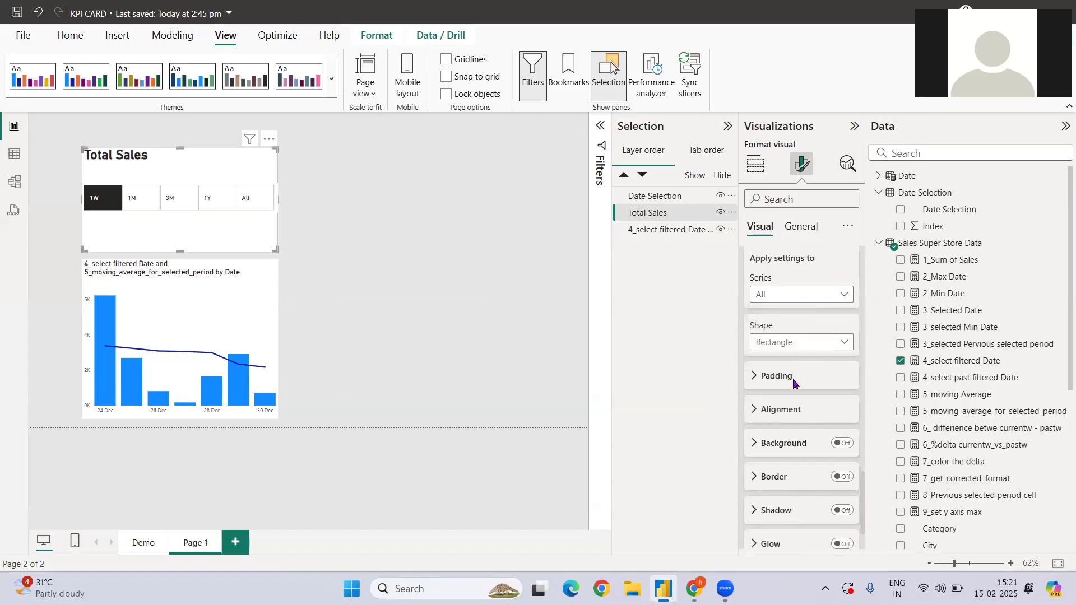
left_click(798, 411)
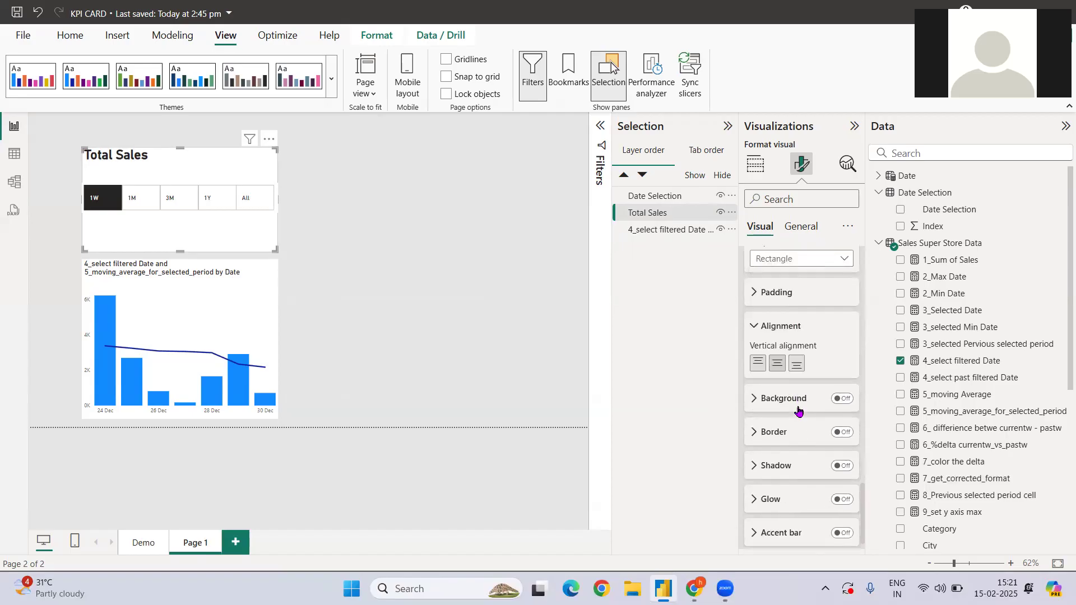
left_click(778, 365)
left_click(796, 364)
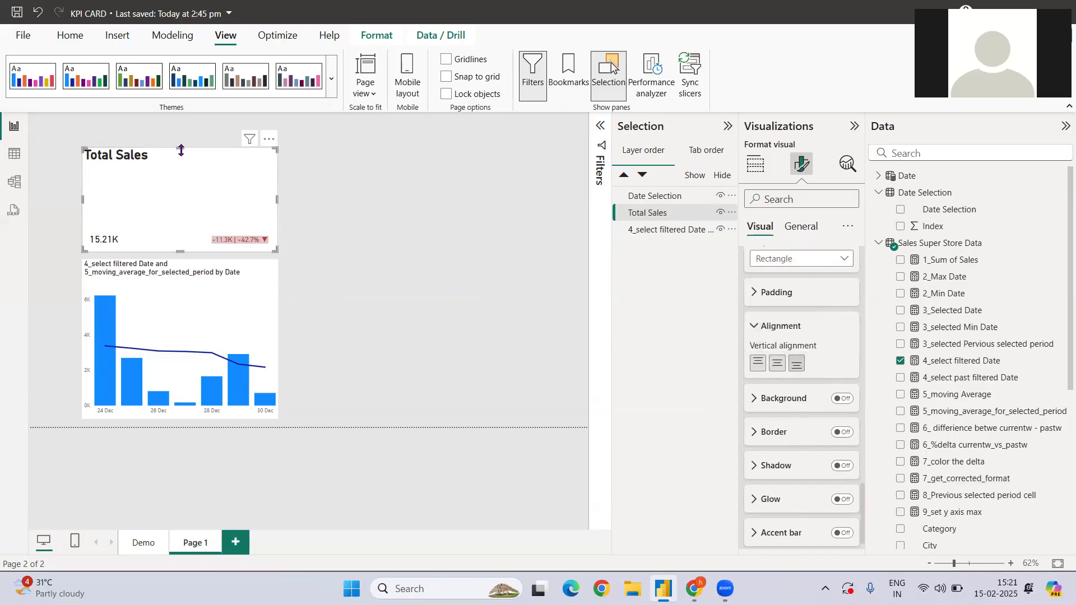
Step: Shorten the Total Sales card from its upper edge and place the Date Selection slicer between the title and the values
left_click_drag(180, 150, 180, 169)
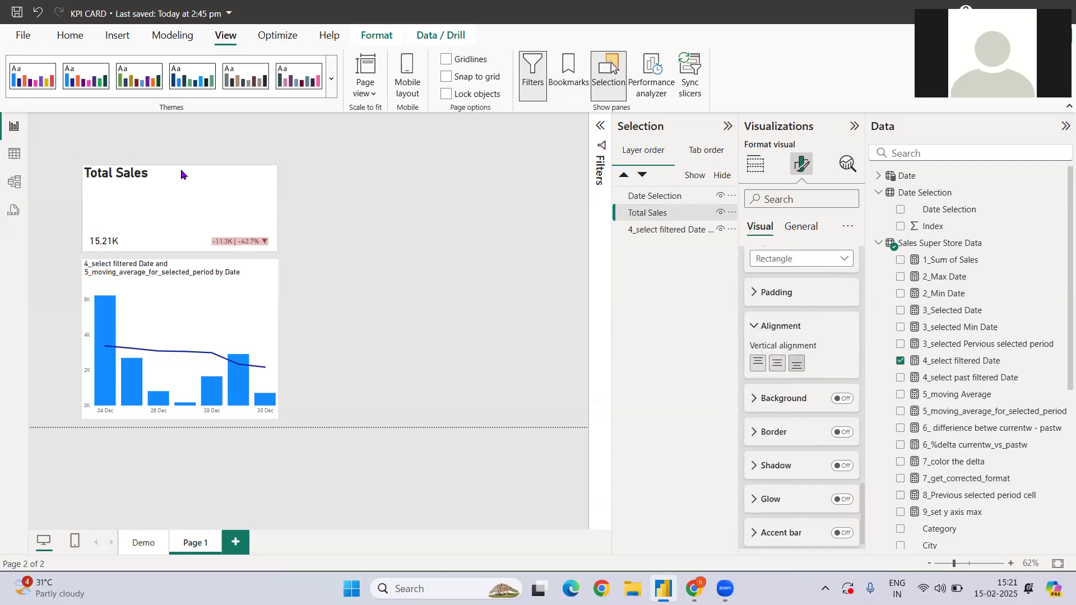
left_click(365, 224)
left_click_drag(189, 219, 185, 221)
left_click(362, 259)
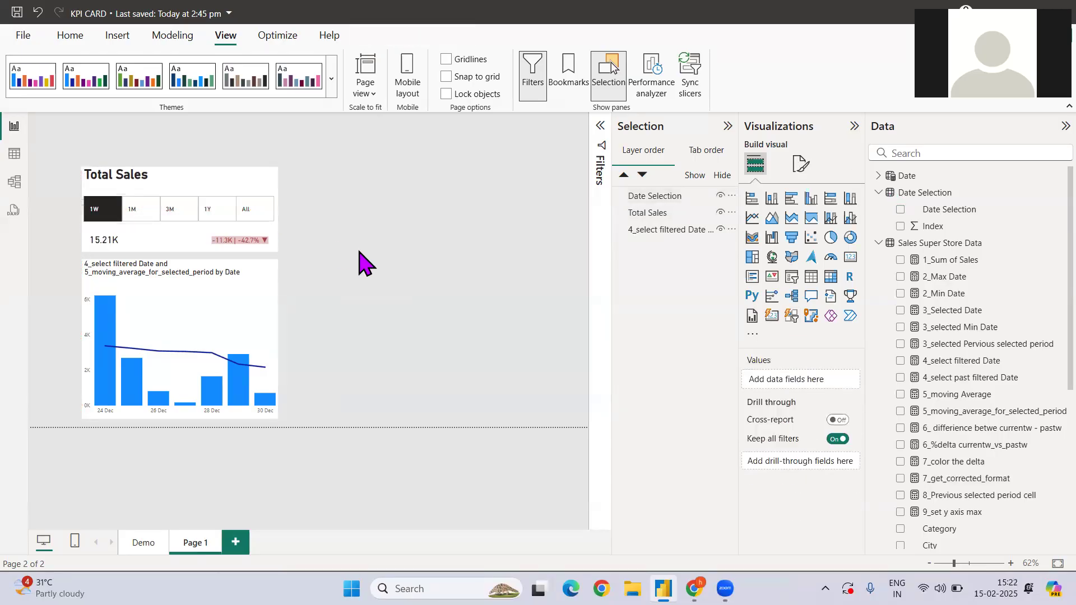
Step: Check the Demo page layout and move Page 1's Date Selection slicer, Total Sales card and trend chart together rightward and slightly up
left_click(142, 543)
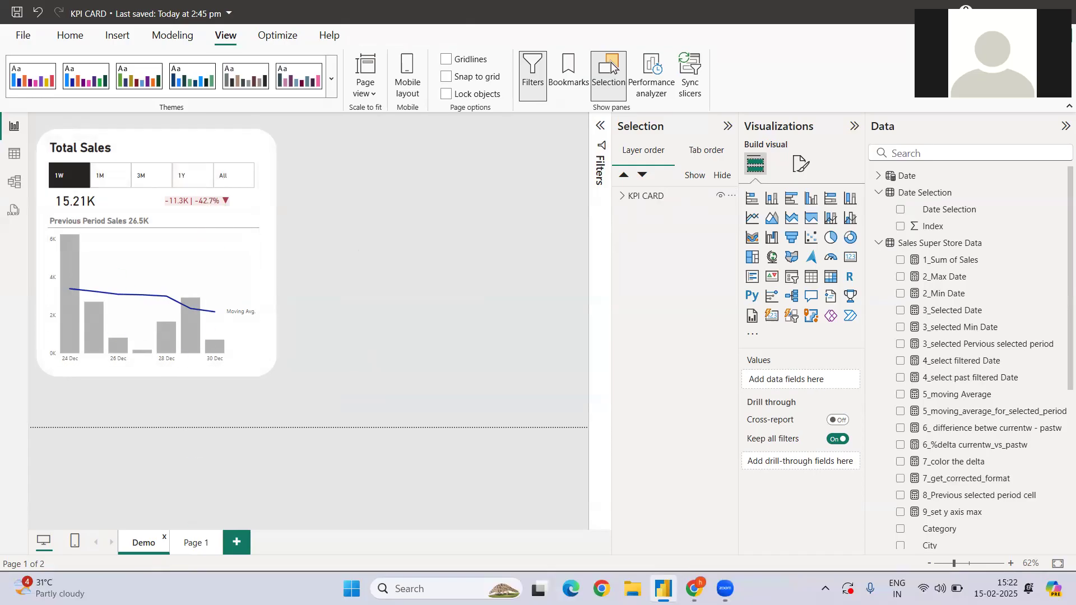
left_click(193, 543)
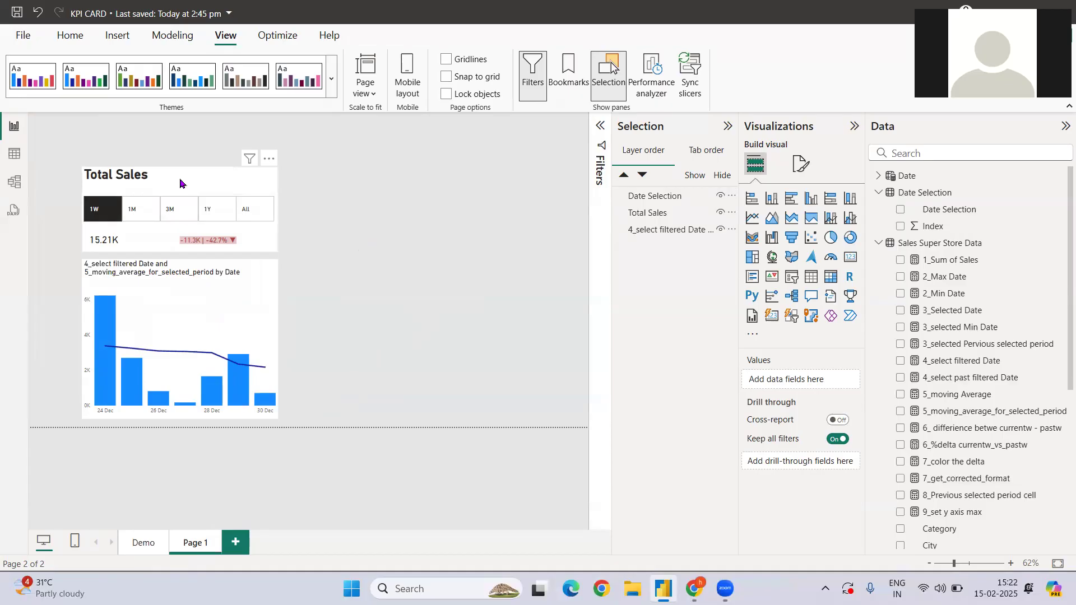
left_click(223, 222)
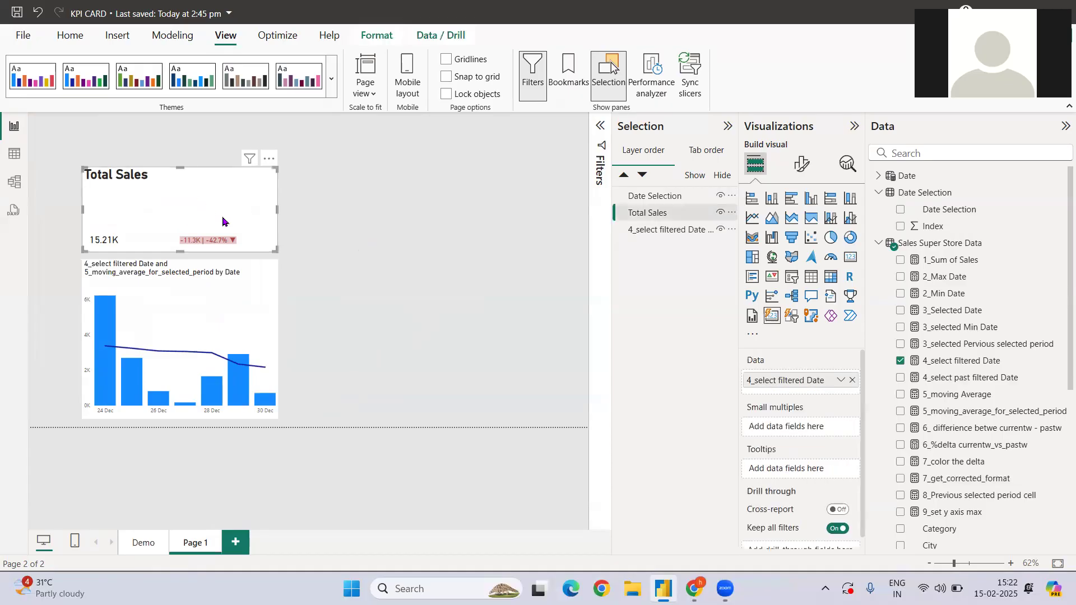
left_click(665, 197)
left_click(670, 213, "ctrl")
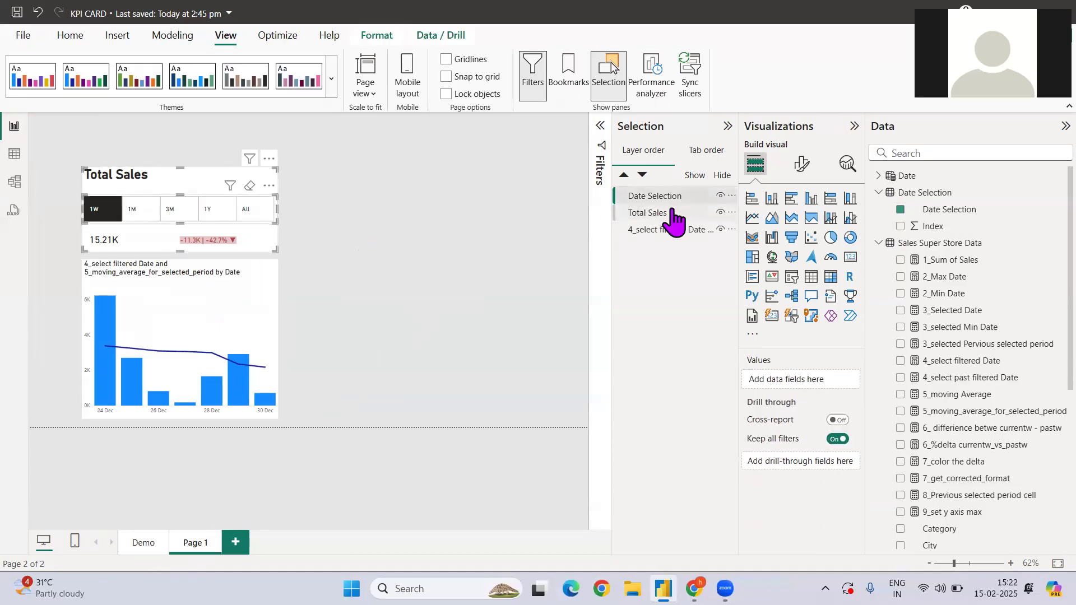
left_click(678, 231, "ctrl")
left_click_drag(247, 289, 343, 263)
left_click(344, 264)
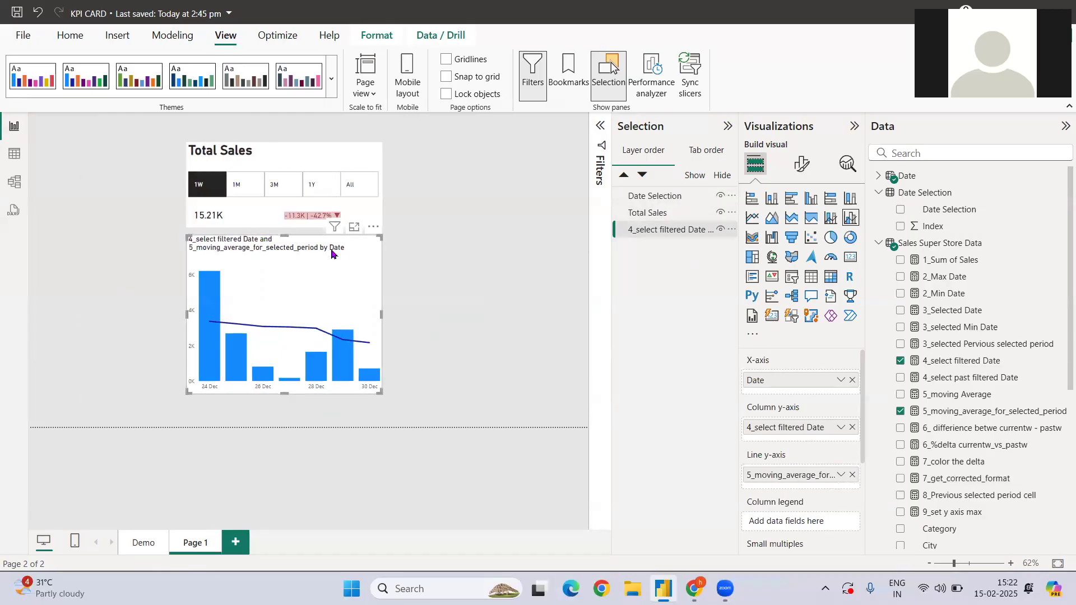
Step: Set the range minimum of both the Y-axis and the secondary y-axis of the trend chart to 0
left_click(802, 163)
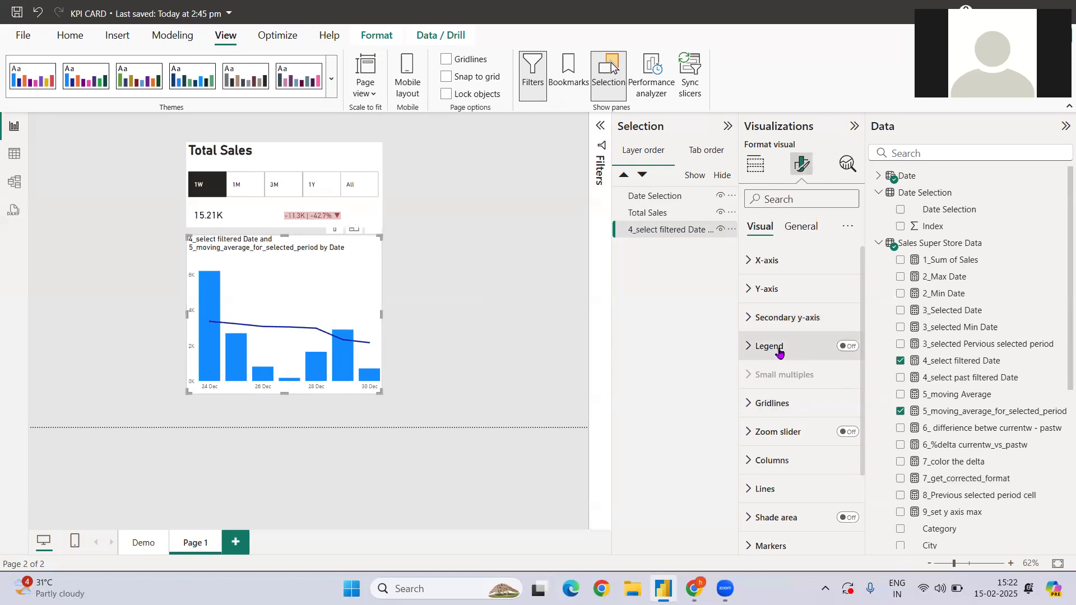
left_click(756, 288)
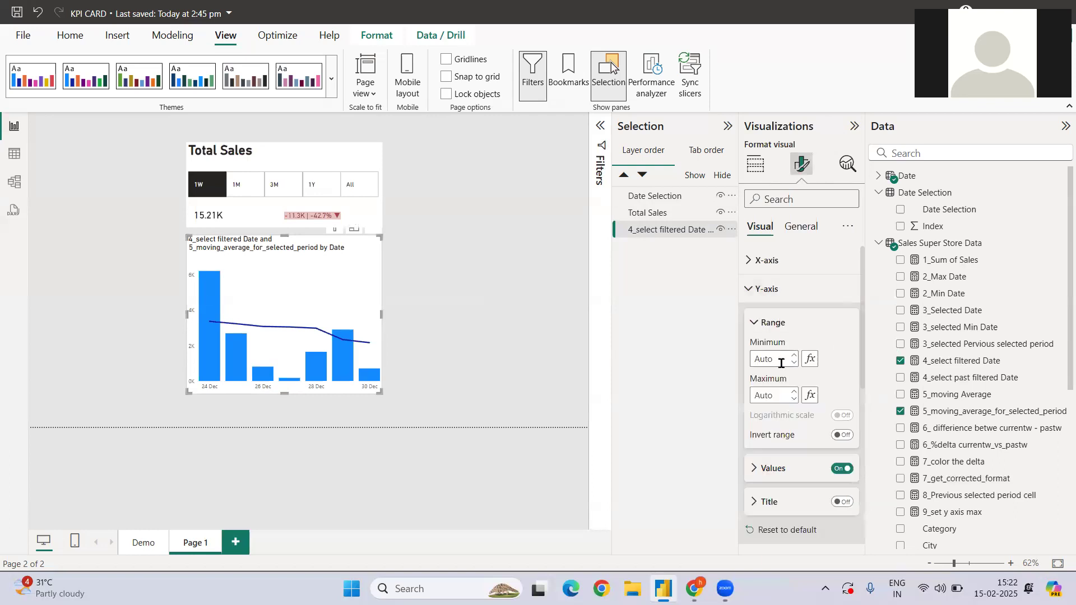
type("0")
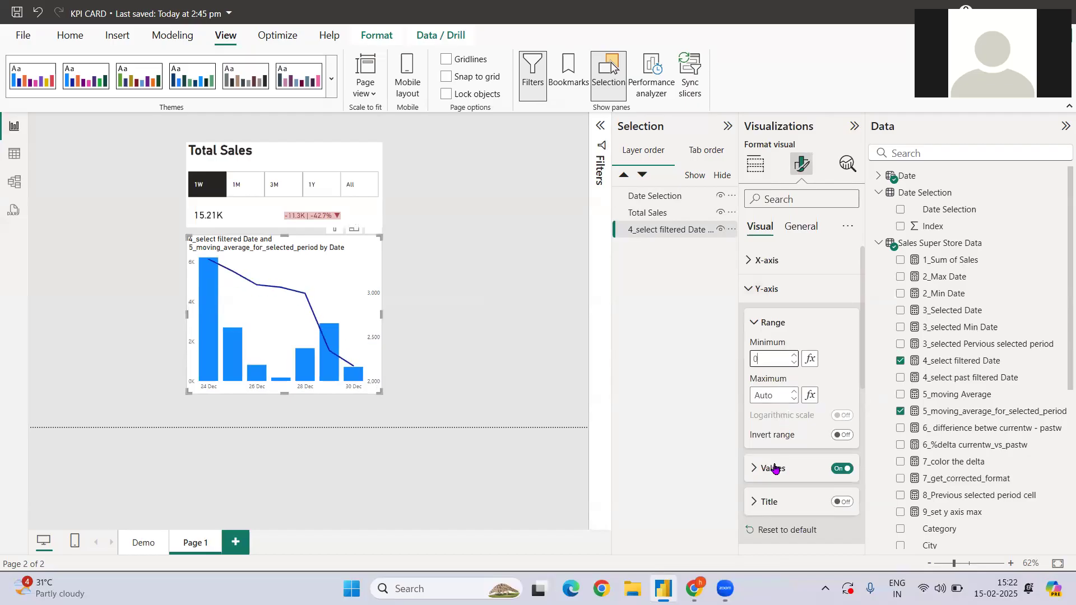
left_click(751, 289)
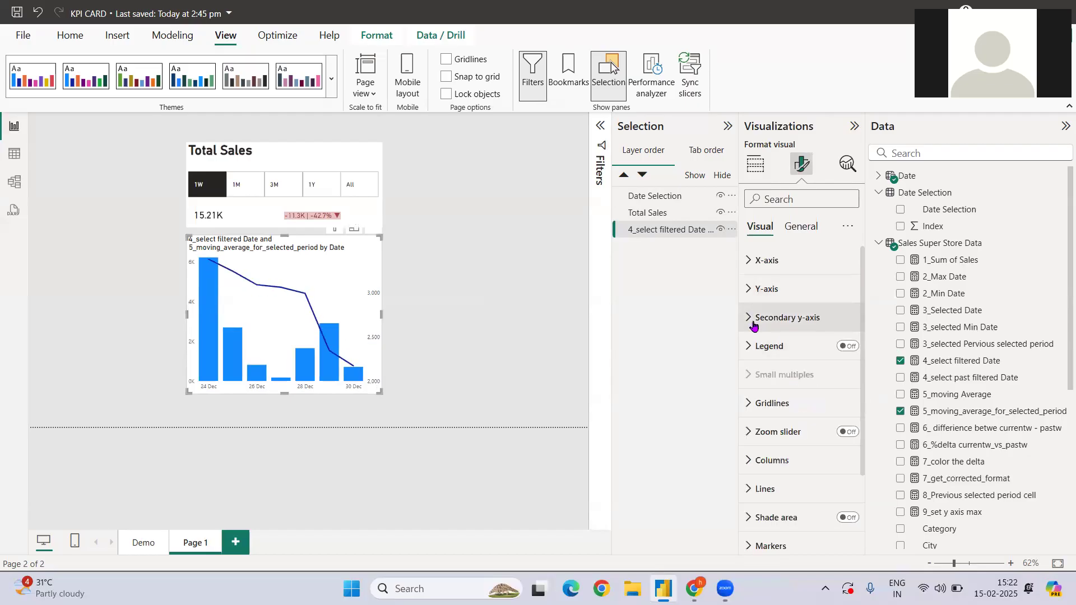
left_click(753, 320)
type("0")
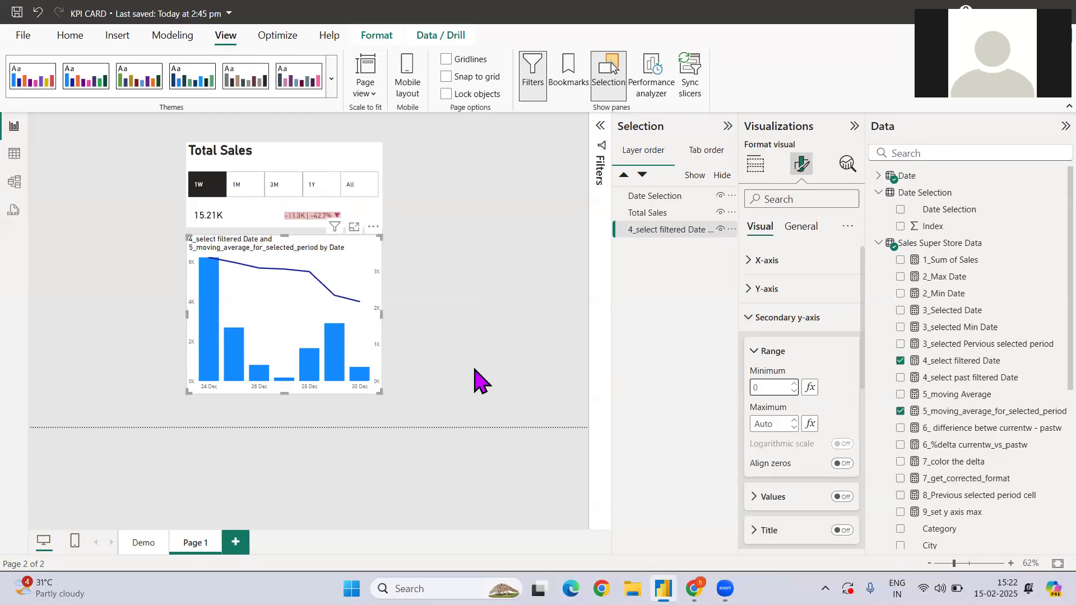
Step: Review the 9_set y axis max measure and base the trend chart's secondary y-axis maximum on that field value
mouse_move(215, 330)
left_click(976, 513)
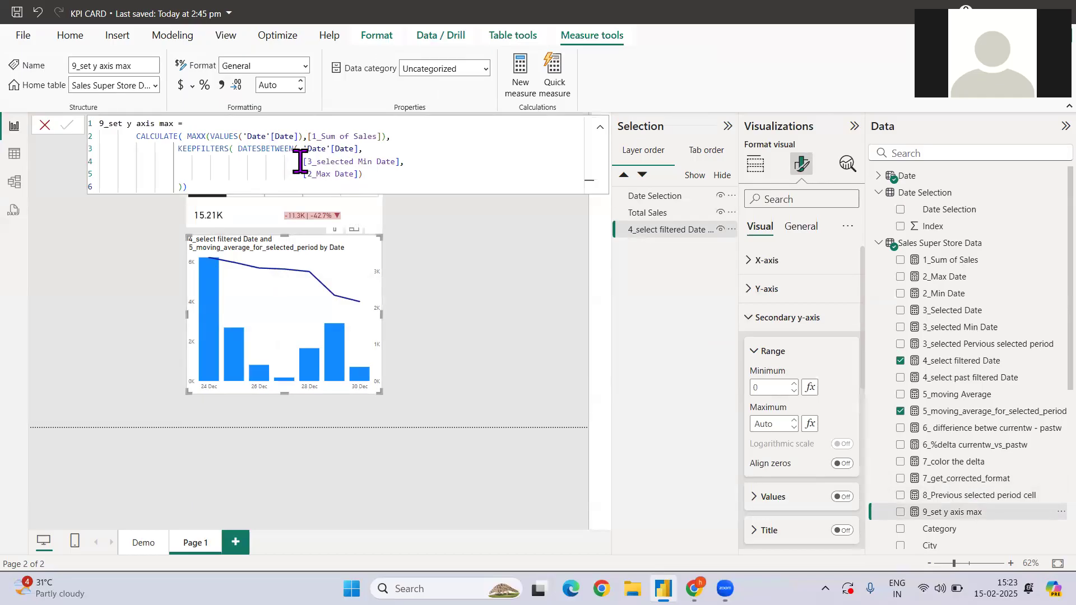
left_click_drag(300, 164, 288, 163)
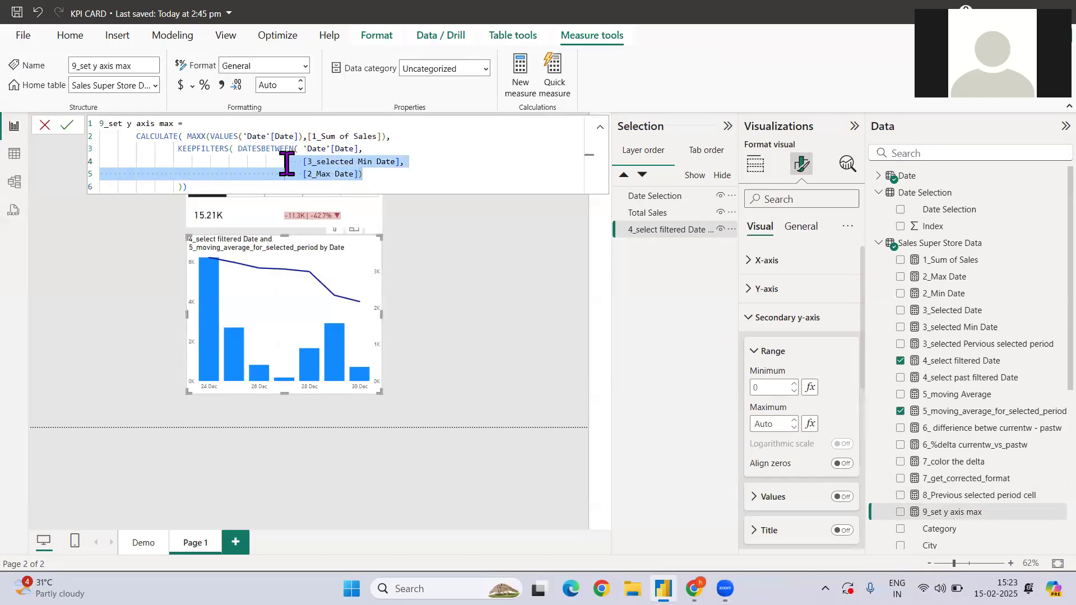
left_click_drag(391, 137, 132, 136)
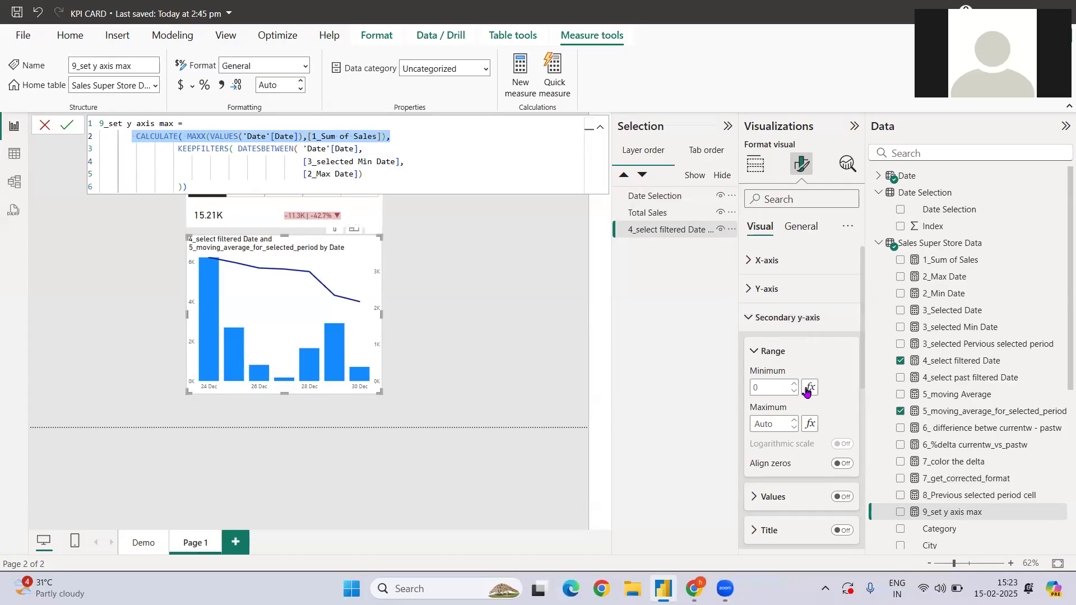
left_click(810, 424)
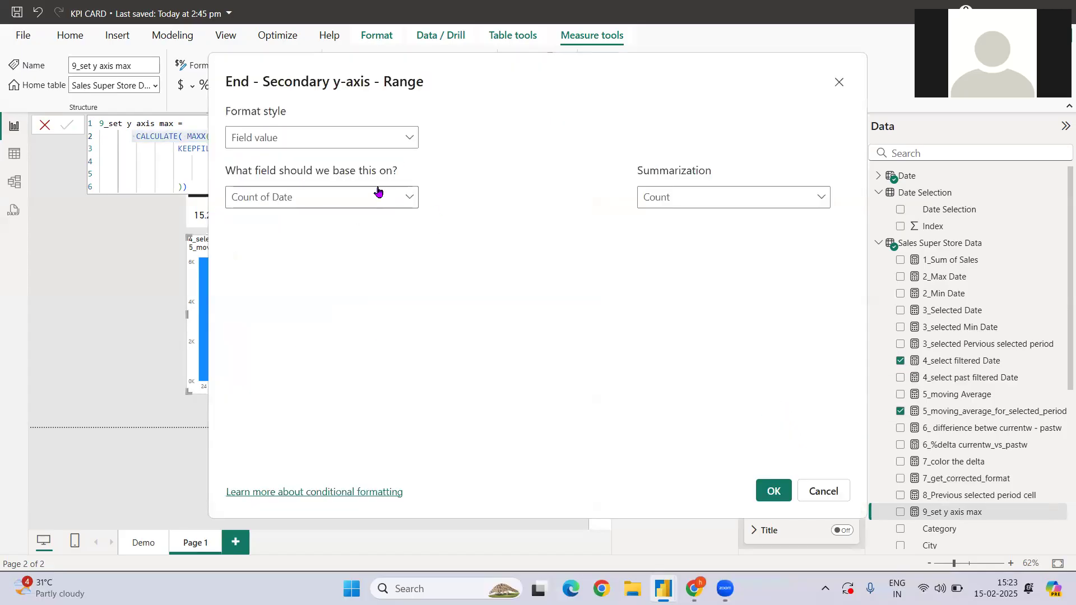
left_click(348, 201)
left_click(303, 221)
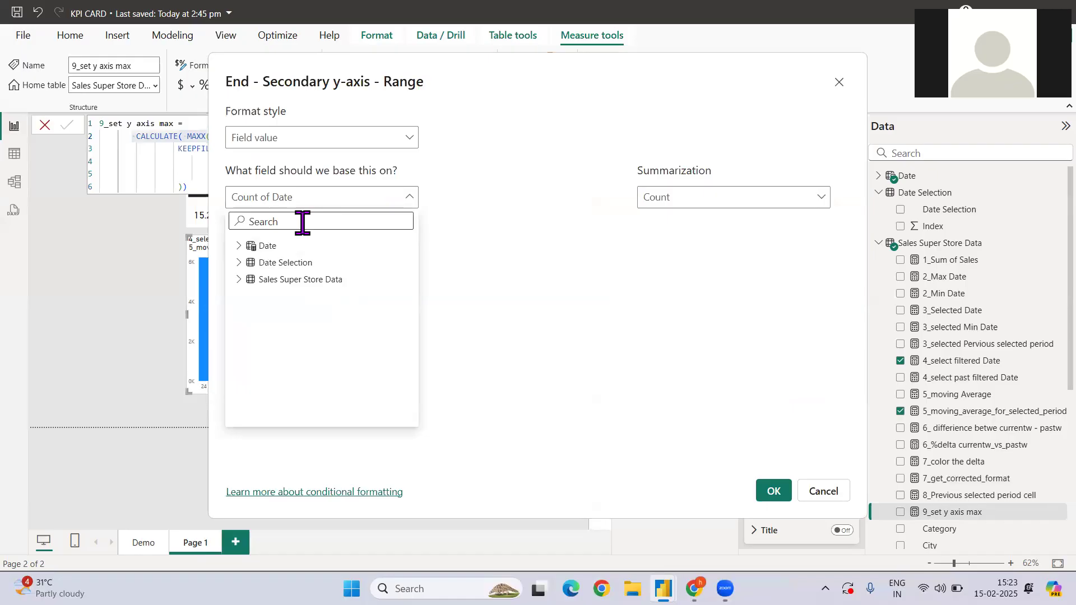
type("9_")
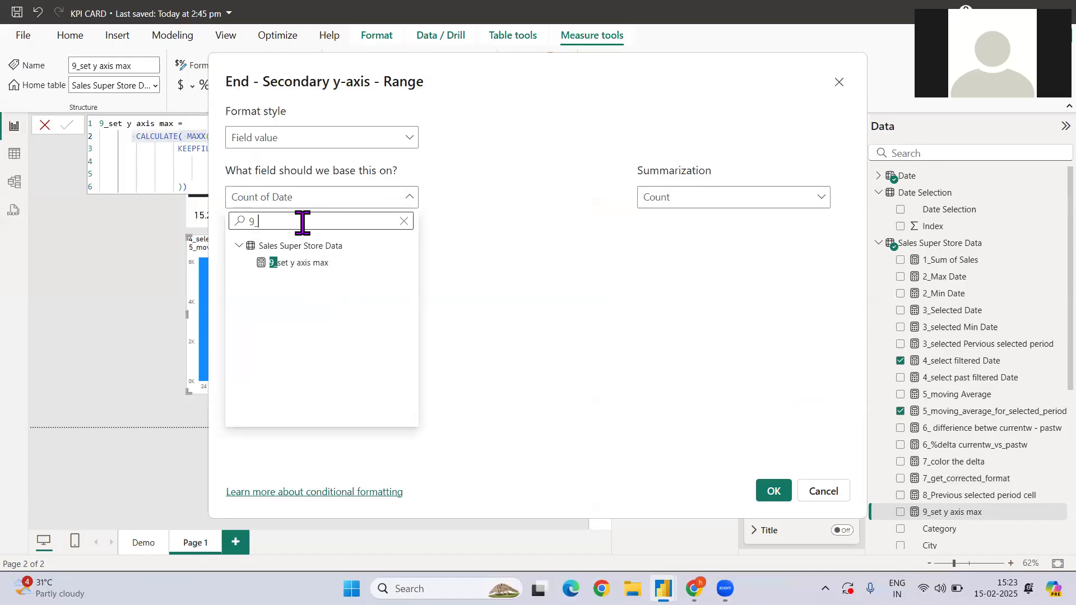
left_click(309, 264)
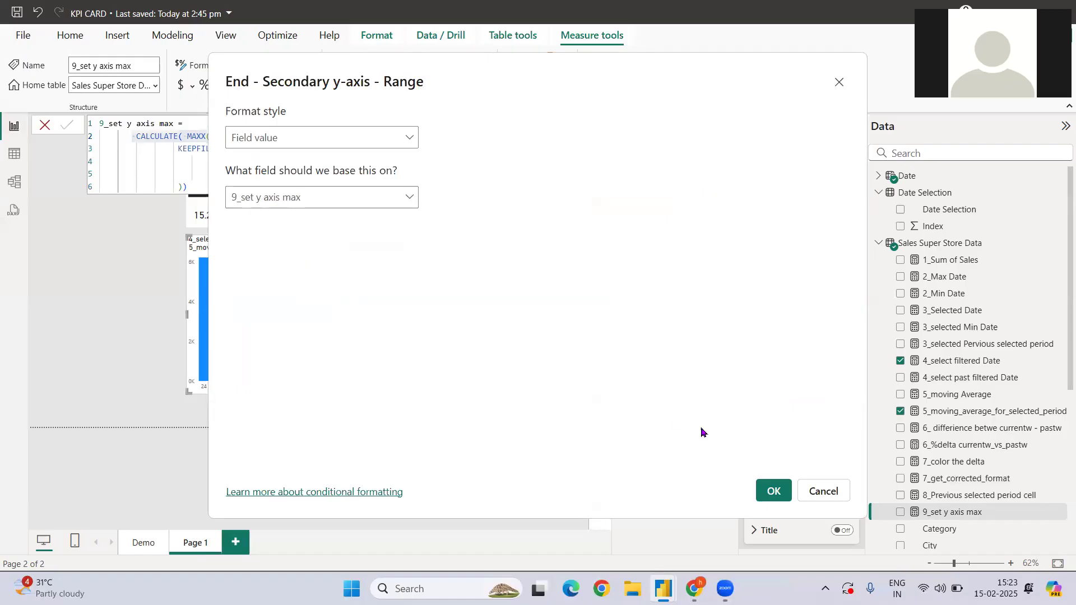
left_click(773, 492)
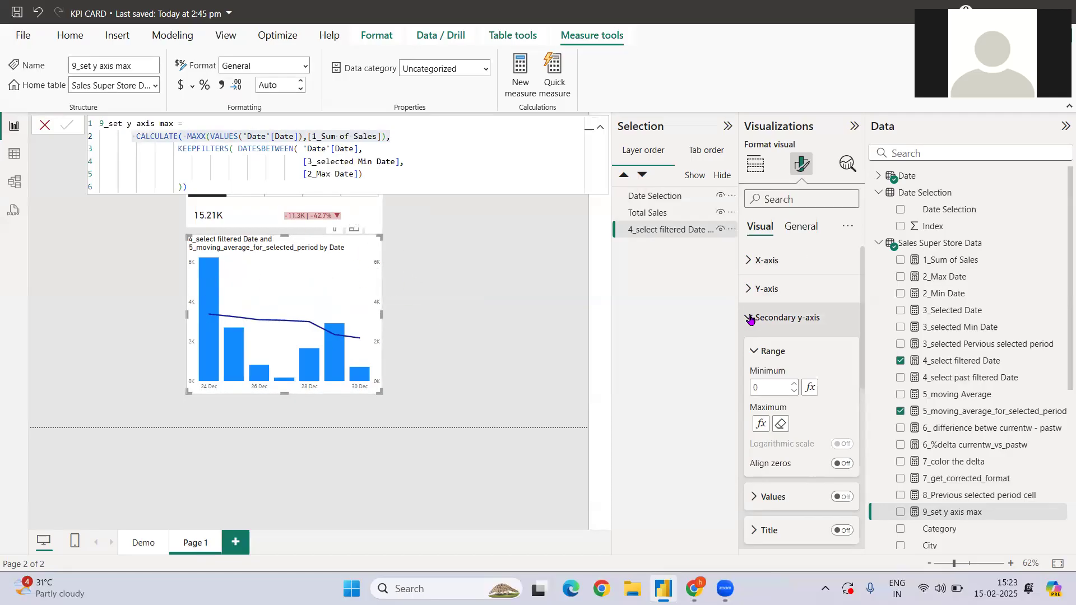
Step: Check the trend chart's Y-axis range and hide the secondary y-axis values
left_click(751, 318)
left_click(749, 296)
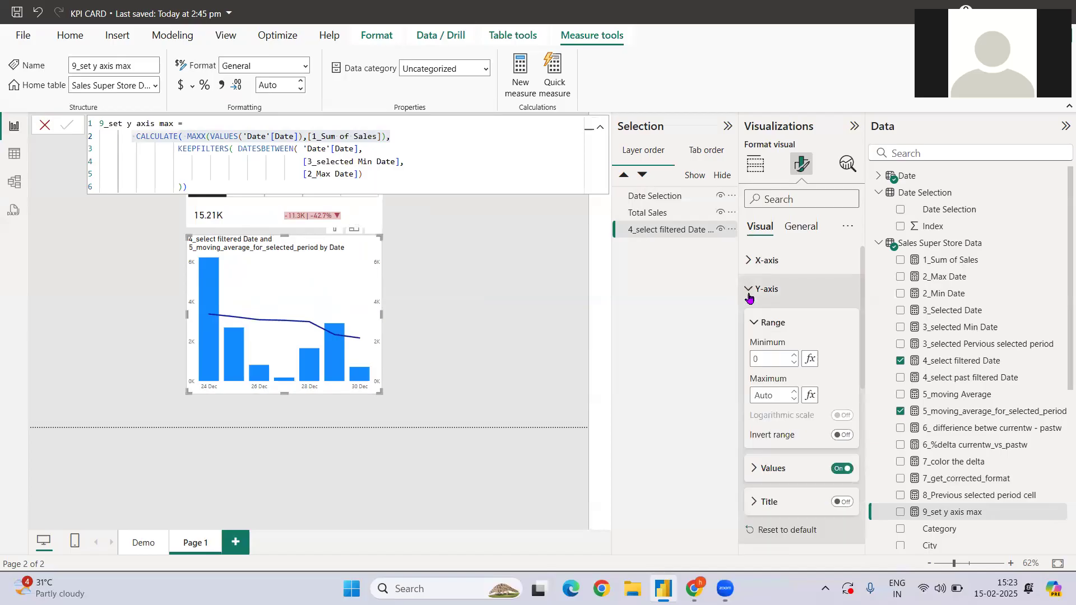
left_click(749, 290)
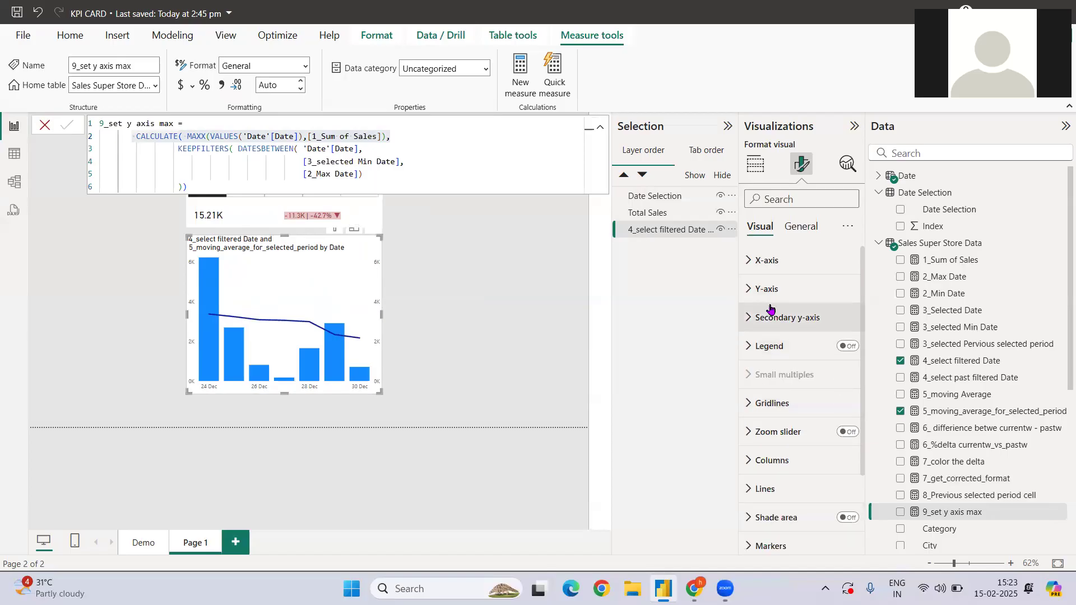
left_click(770, 315)
left_click(841, 498)
left_click(840, 498)
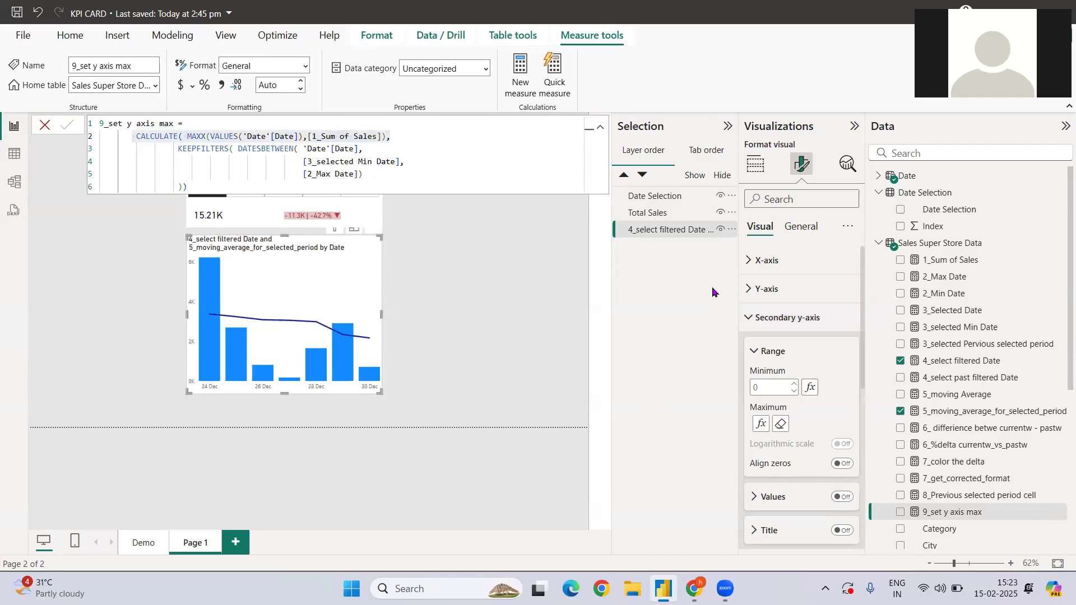
left_click(756, 316)
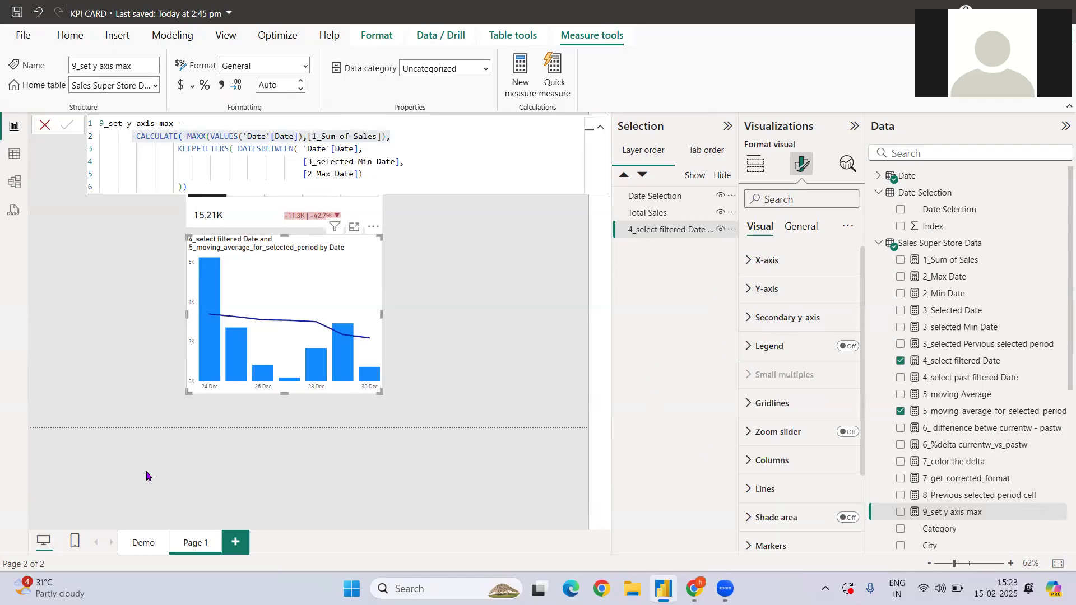
Step: Compare with the Demo page's chart and change the Page 1 trend chart's title text to "Total Sales"
left_click(140, 543)
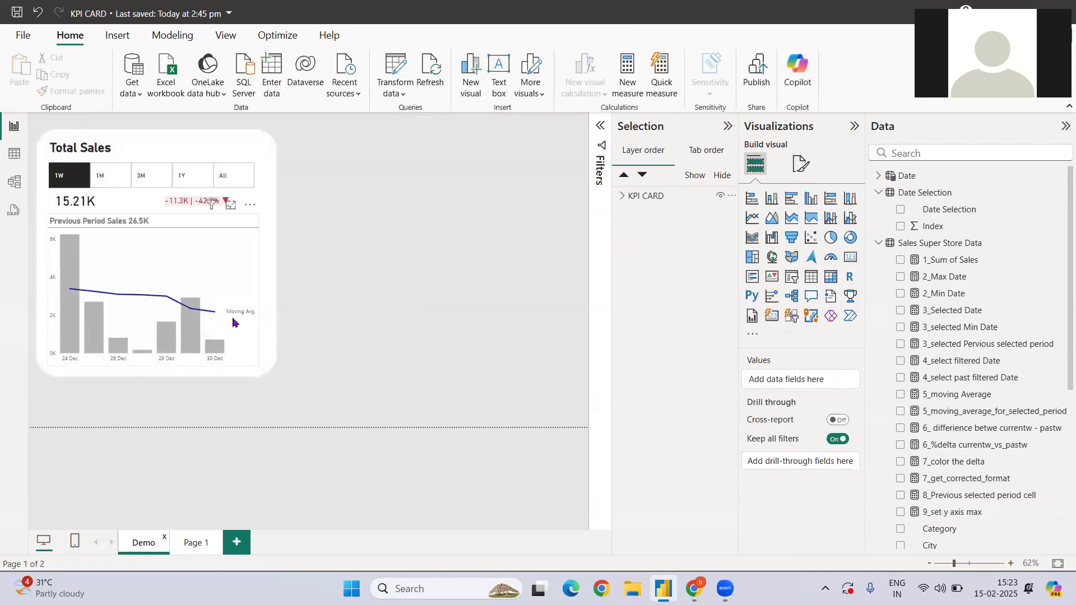
left_click(186, 547)
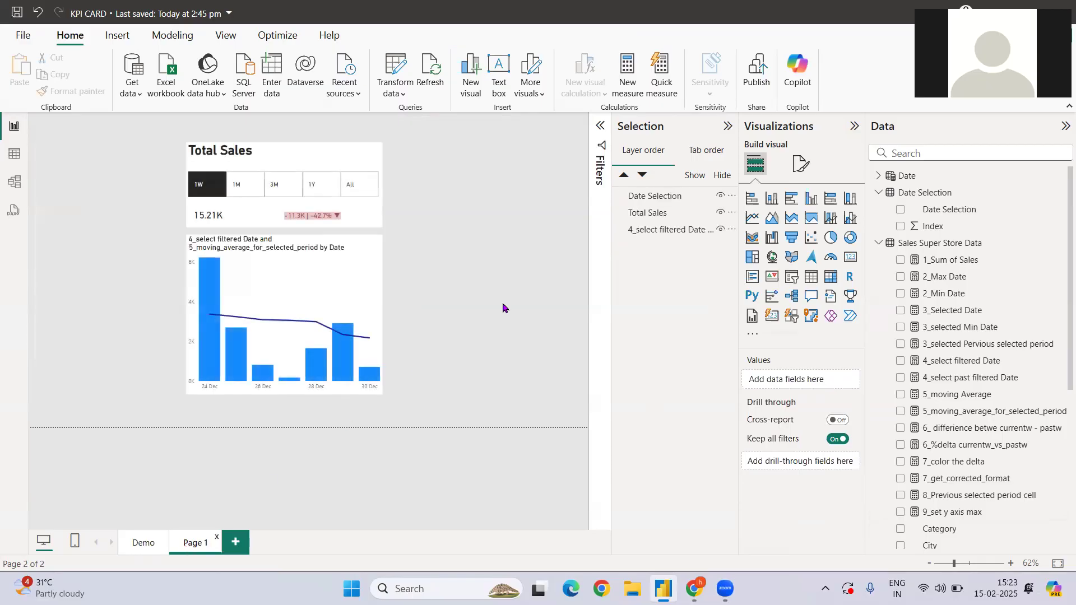
left_click(334, 253)
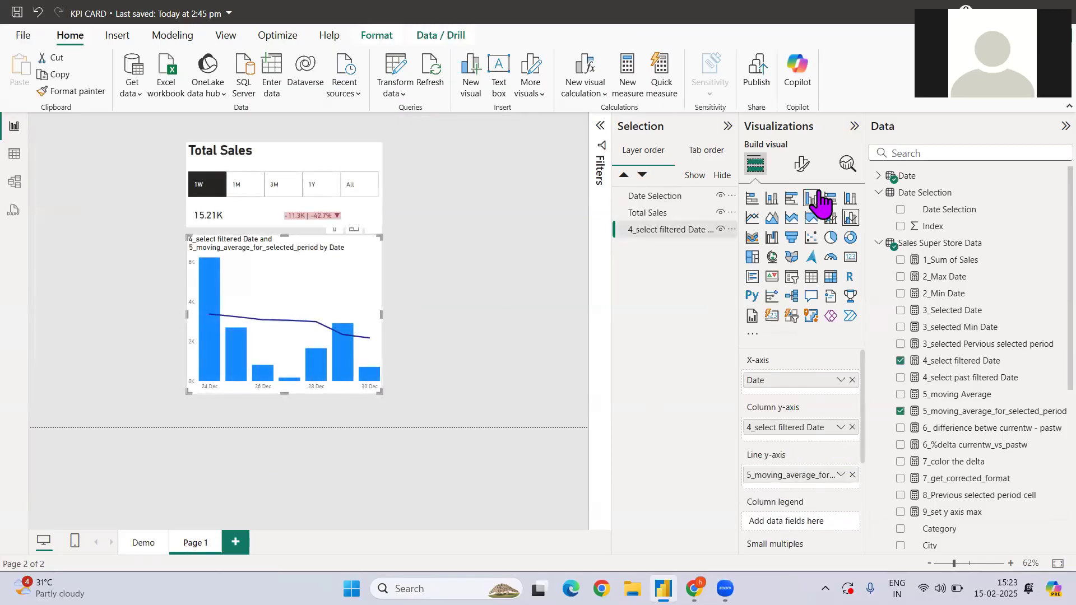
left_click(802, 164)
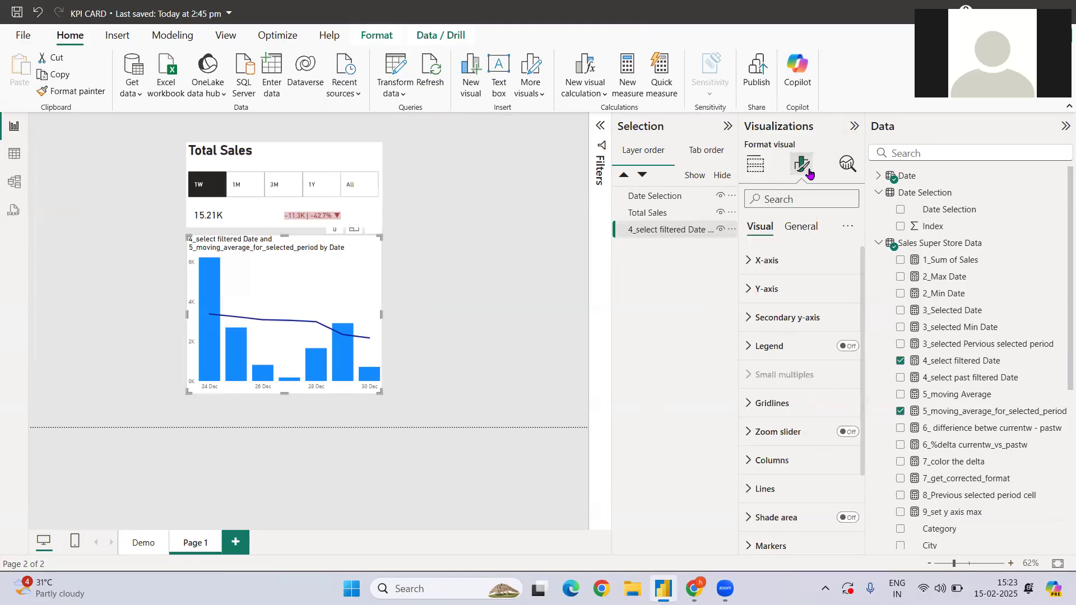
left_click(801, 228)
left_click(790, 291)
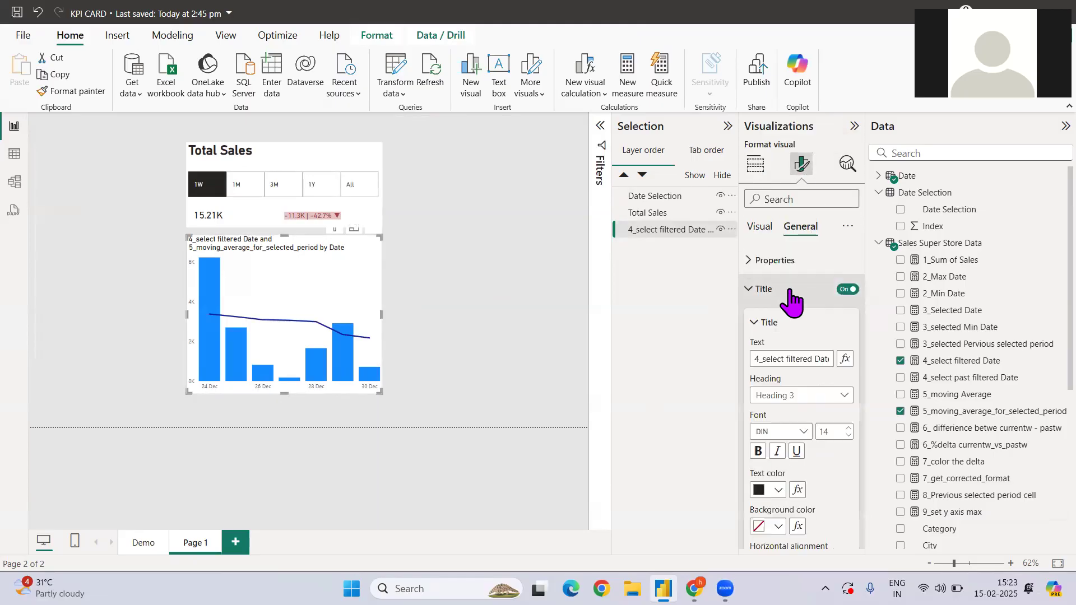
left_click(813, 359)
key("ctrl+a")
key("BackSpace")
type("T")
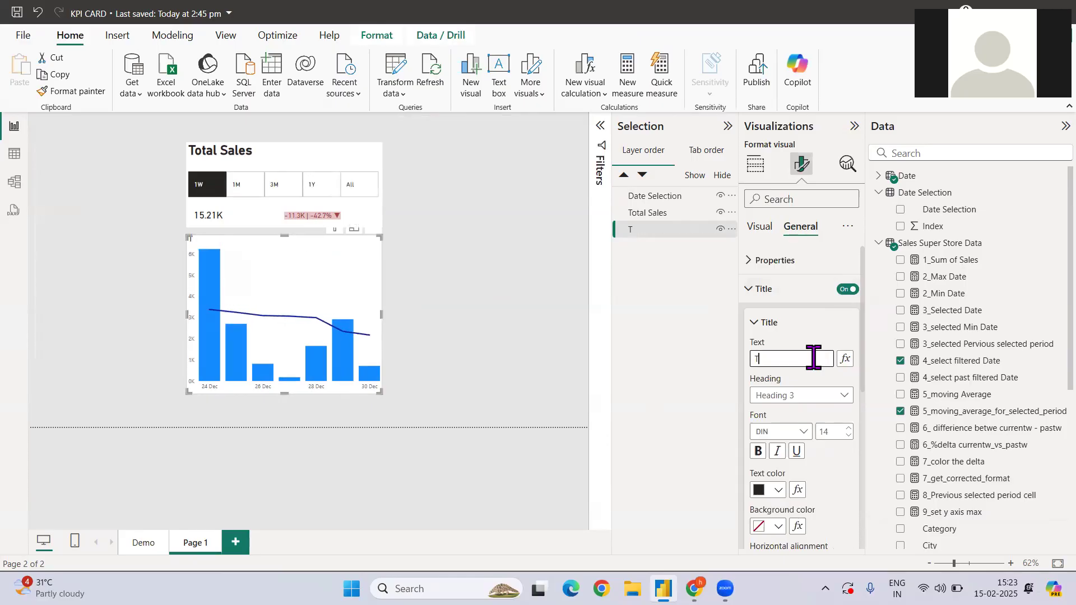
type("otal Sales")
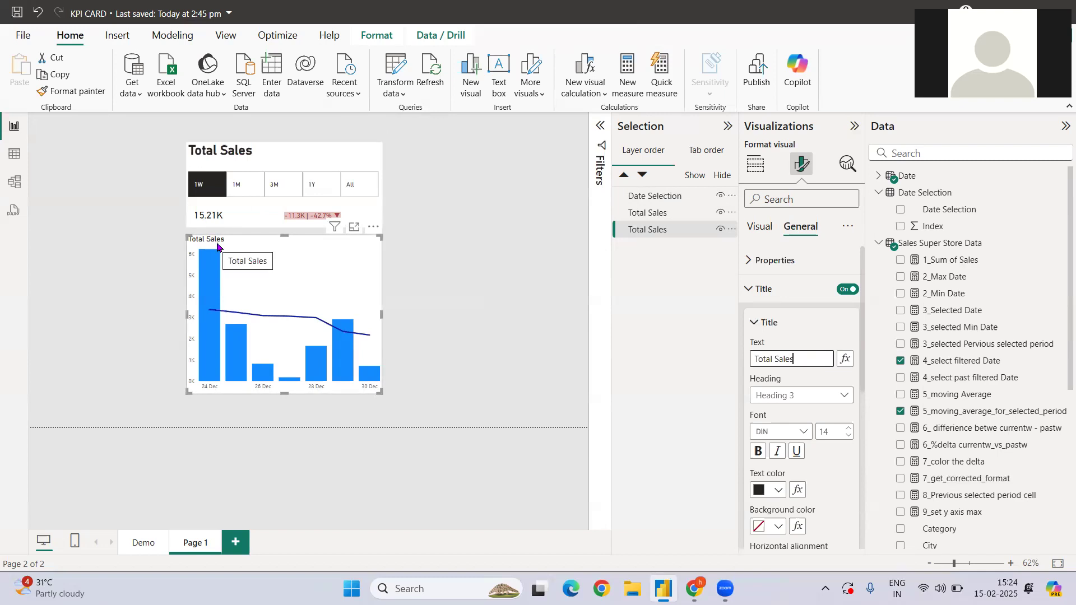
Step: Review the 8_Previous selected period cell measure and base the trend chart's title text on that field value
left_click(986, 379)
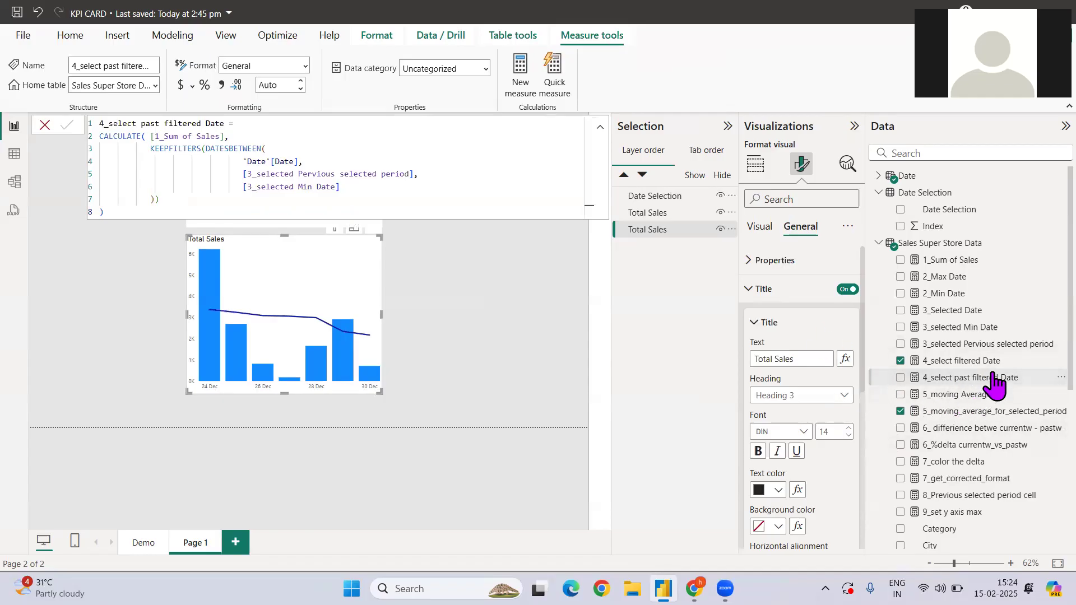
left_click(960, 497)
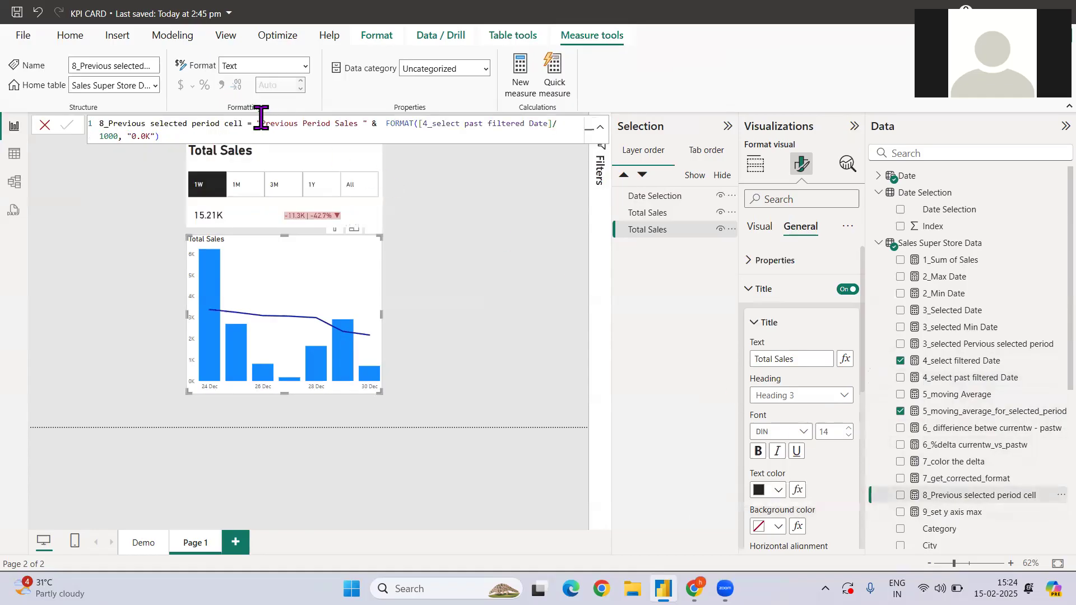
left_click_drag(261, 122, 513, 139)
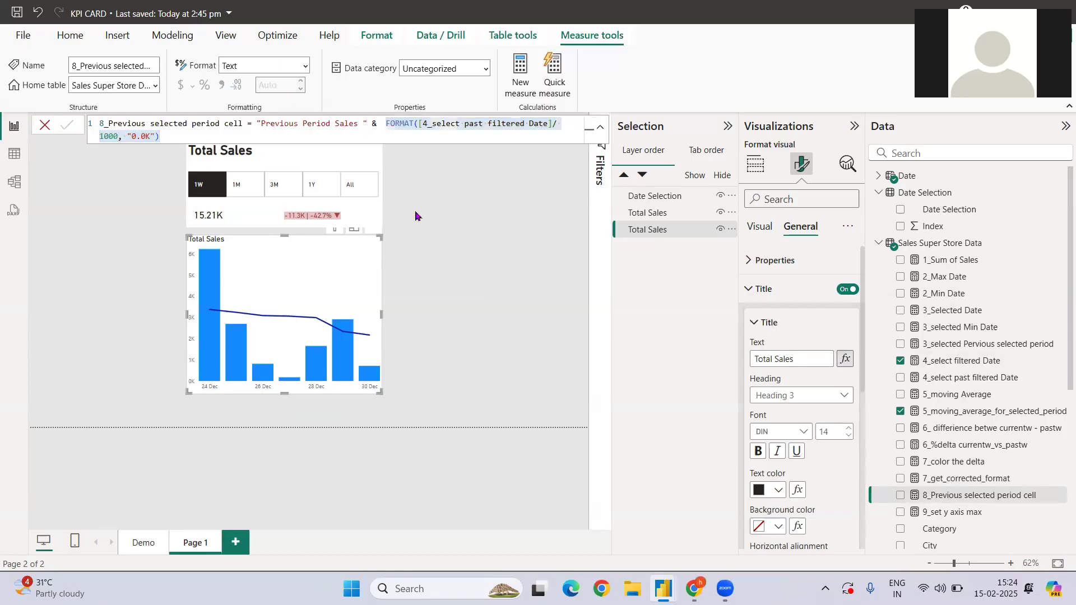
left_click(844, 360)
left_click(303, 202)
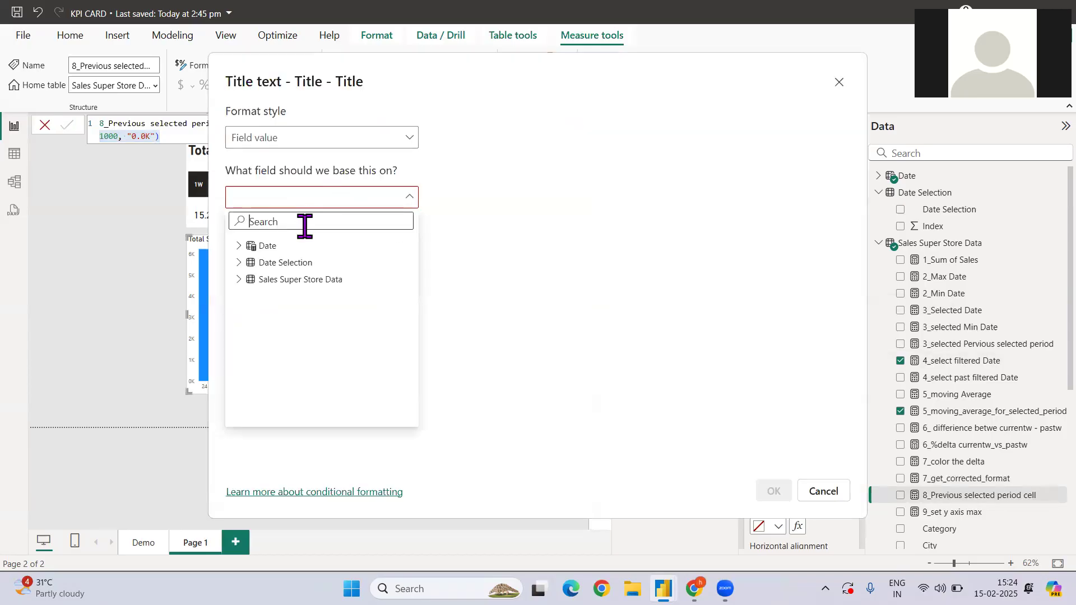
type("8_")
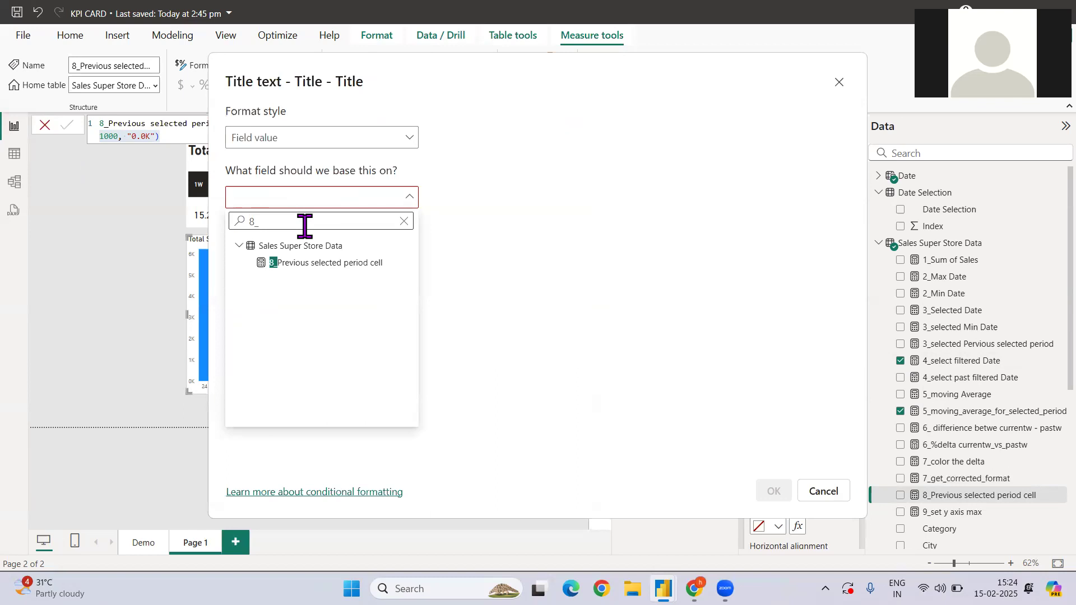
left_click(320, 263)
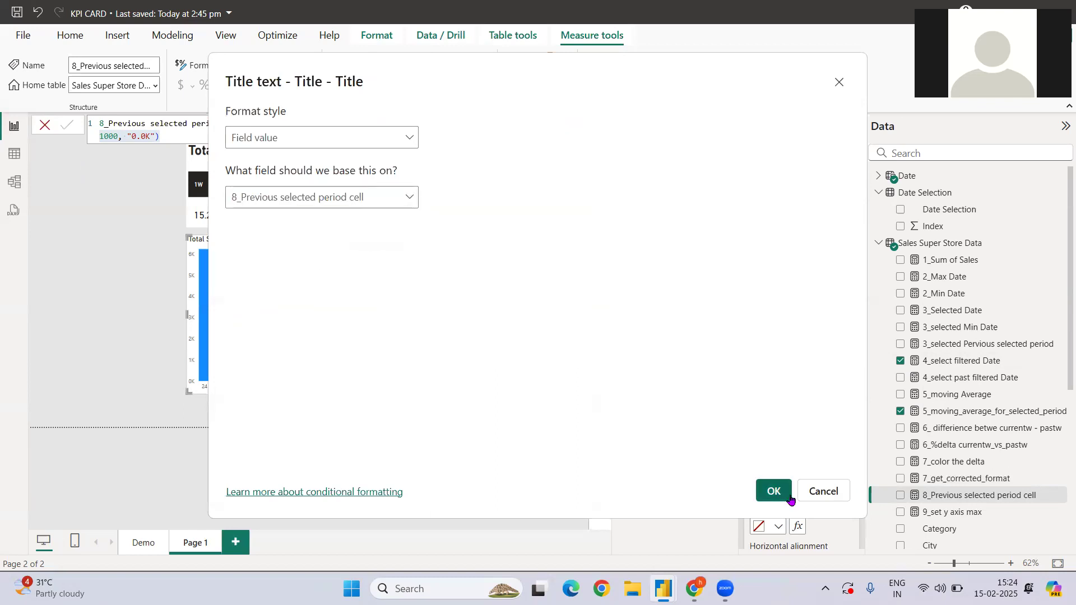
left_click(774, 491)
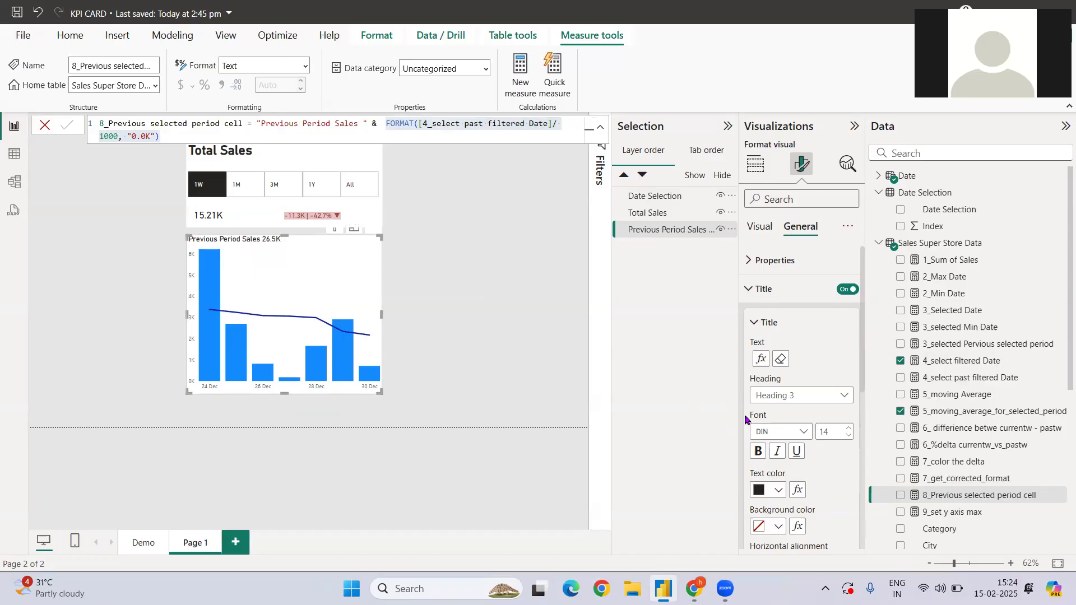
Step: Turn on the divider under the trend chart's title
scroll(804, 442, "down", 3)
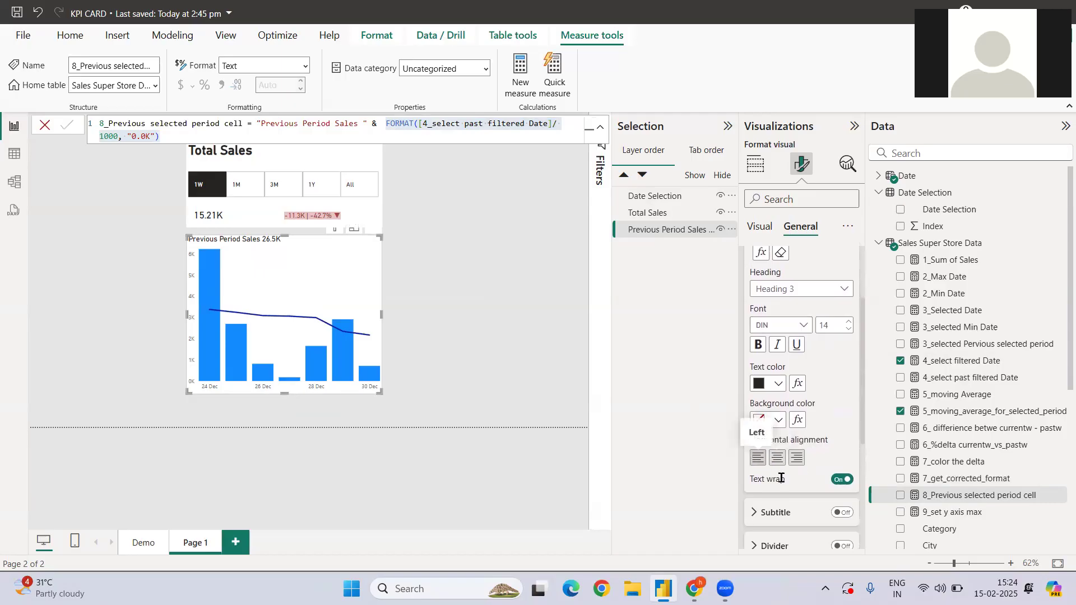
scroll(839, 515, "down", 2)
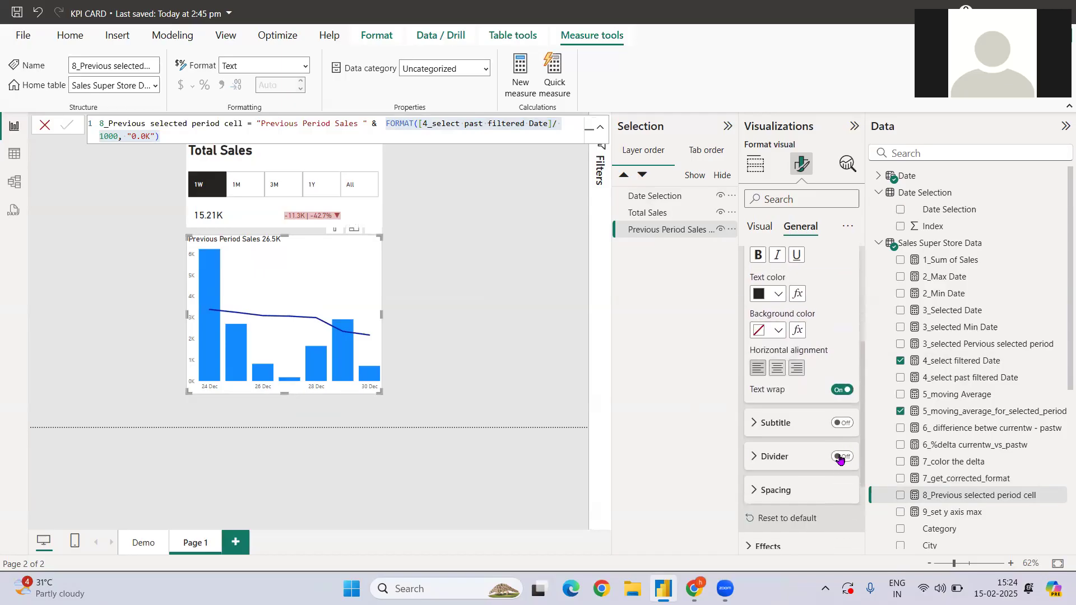
left_click(838, 458)
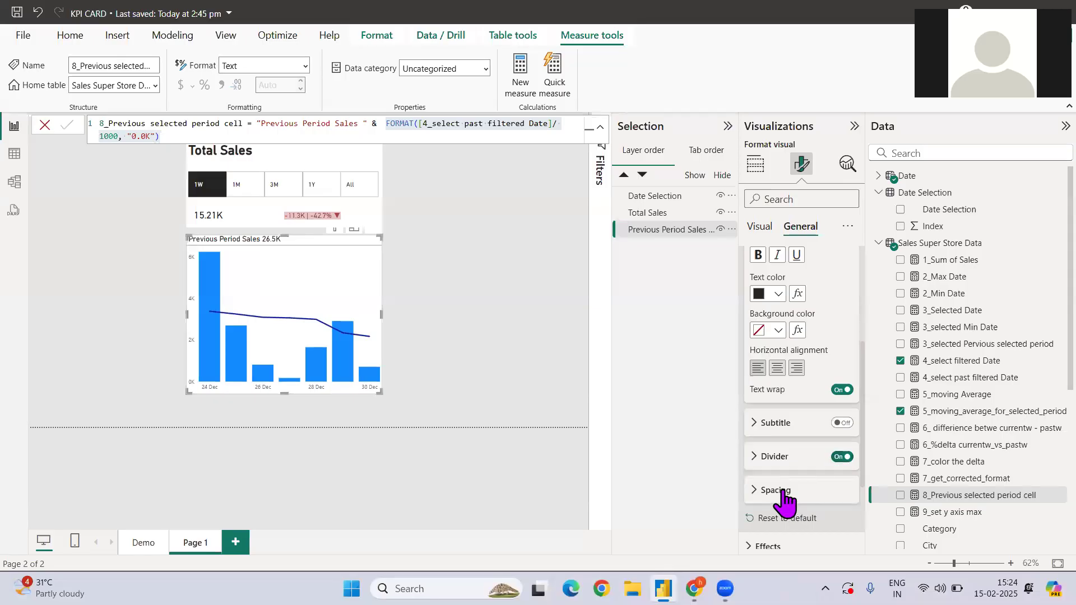
Step: Set the trend chart's top padding to 5 px
scroll(788, 404, "up", 5)
left_click(765, 259)
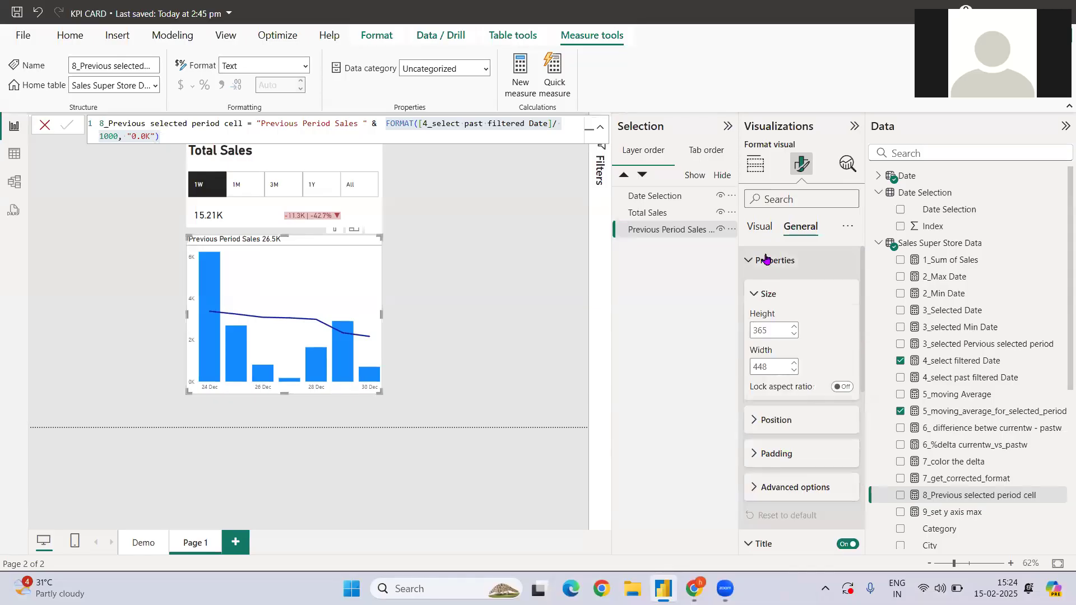
left_click(776, 454)
scroll(791, 460, "down", 2)
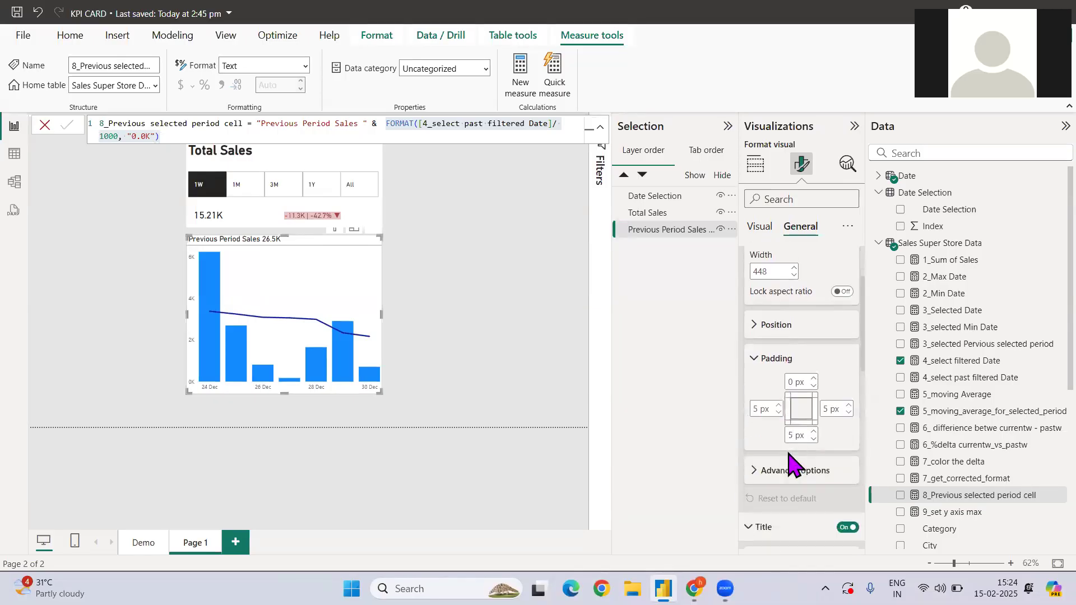
scroll(776, 269, "up", 2)
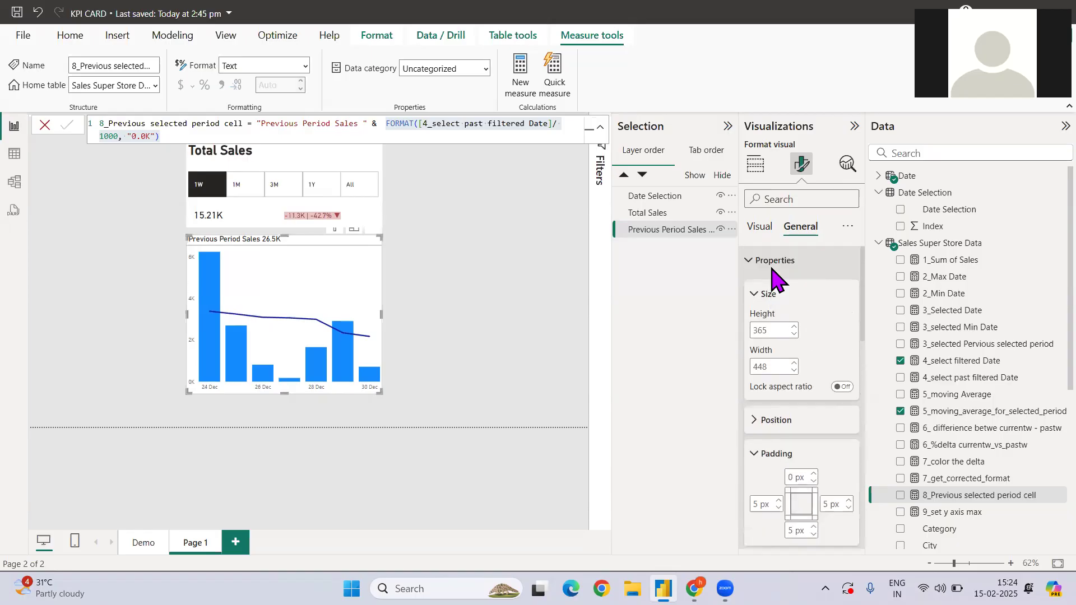
left_click(791, 478)
type("5")
key("Return")
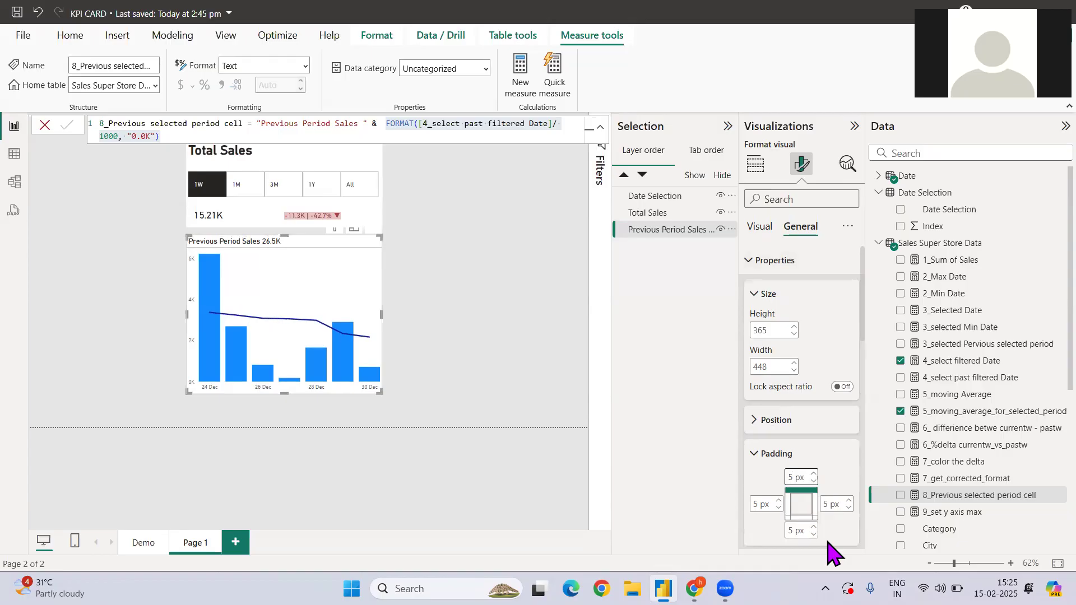
Step: Try a top padding of 0 px on the trend chart and return it to 5 px
key("BackSpace")
type("0")
key("Return")
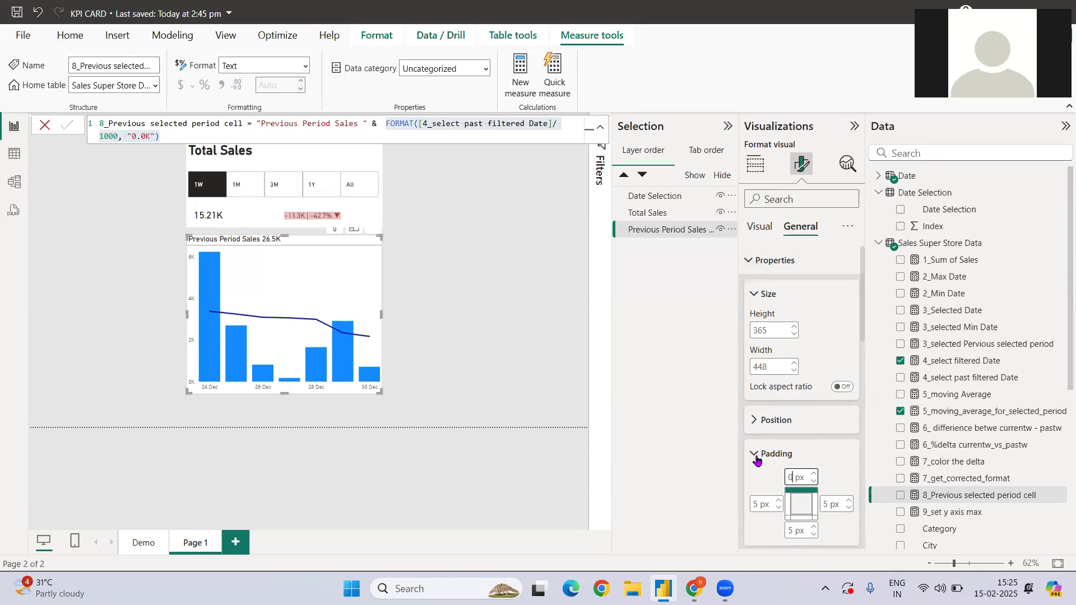
key("Return")
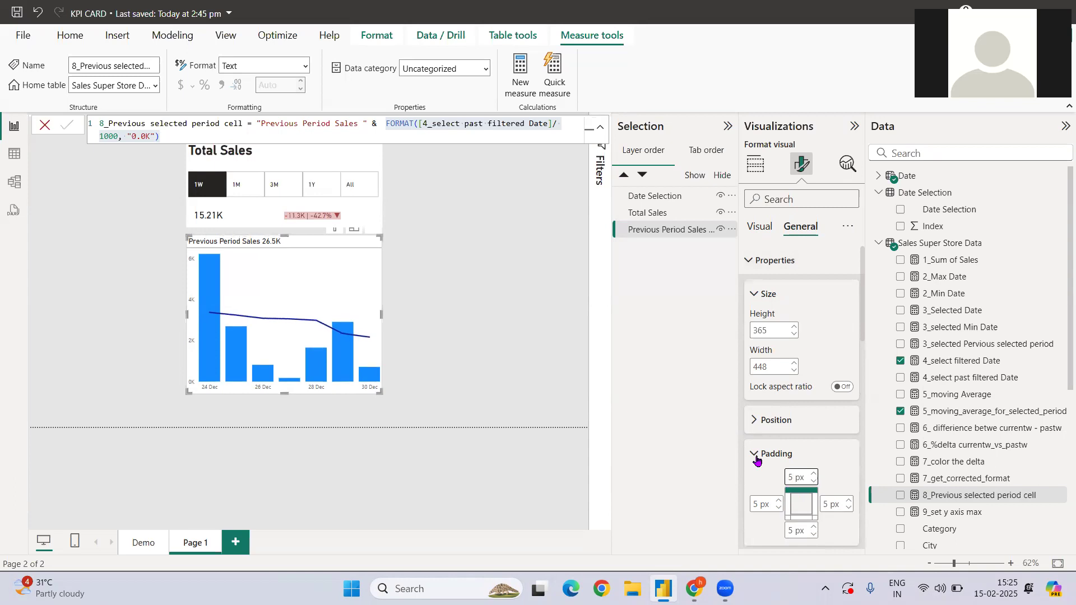
Step: Increase the trend chart's top padding to 8 px
key("BackSpace")
type("8")
key("Return")
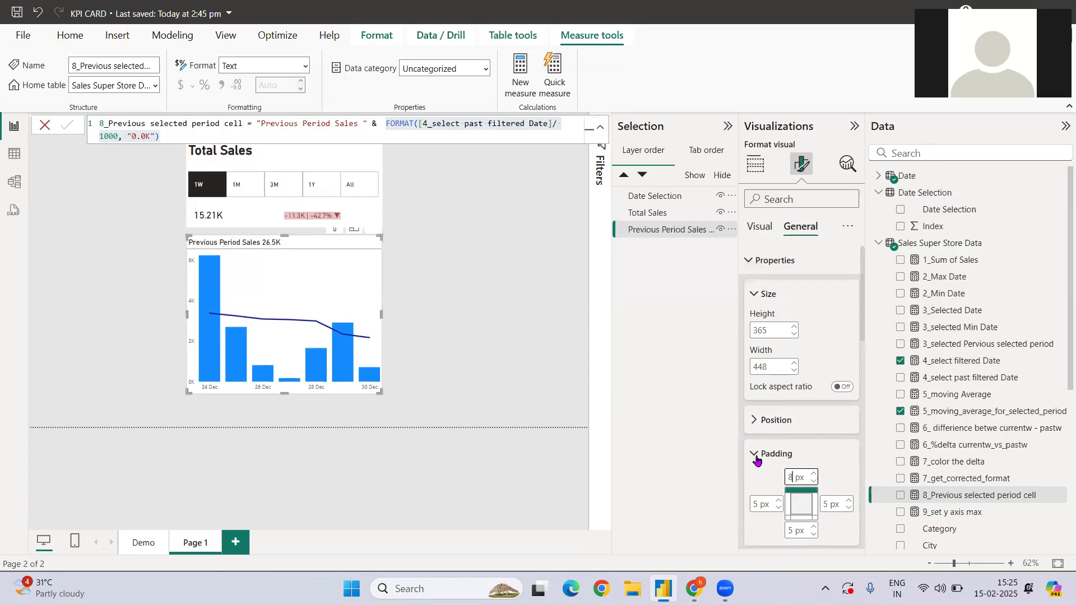
left_click(755, 293)
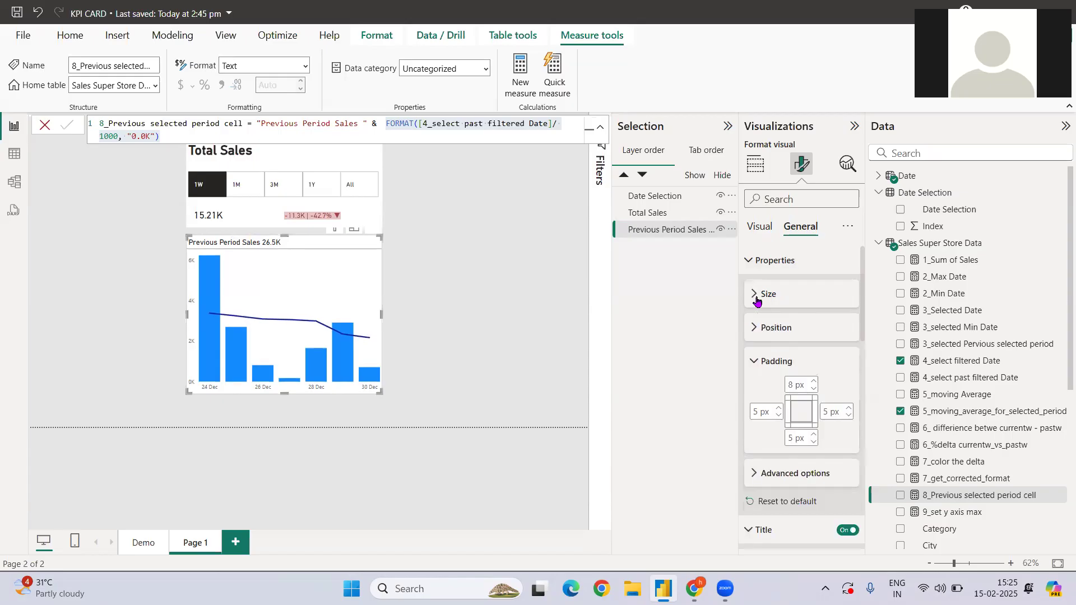
left_click(748, 264)
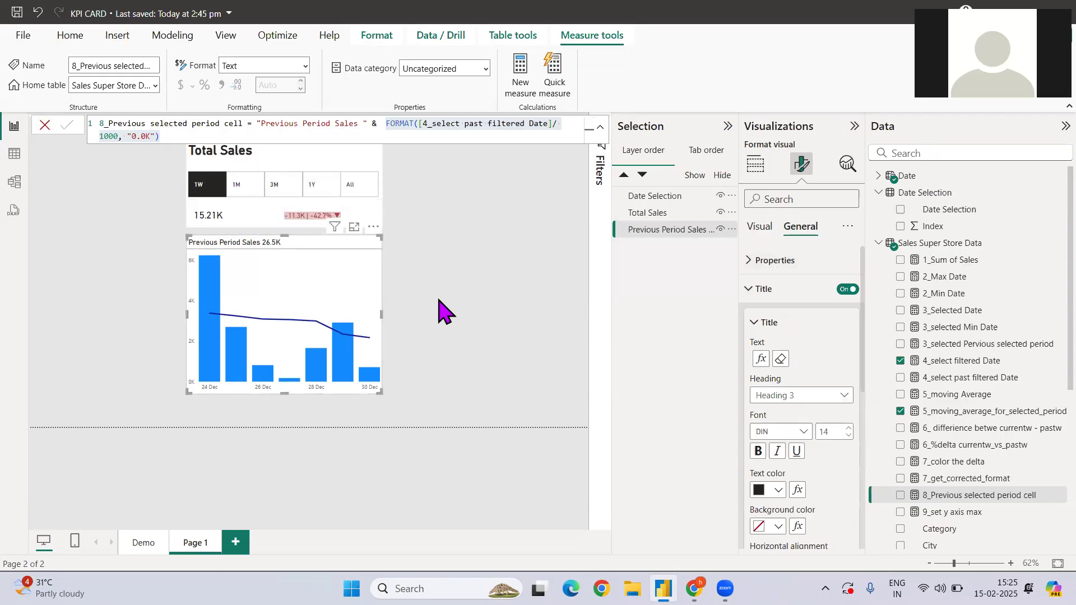
left_click(752, 261)
left_click(752, 261)
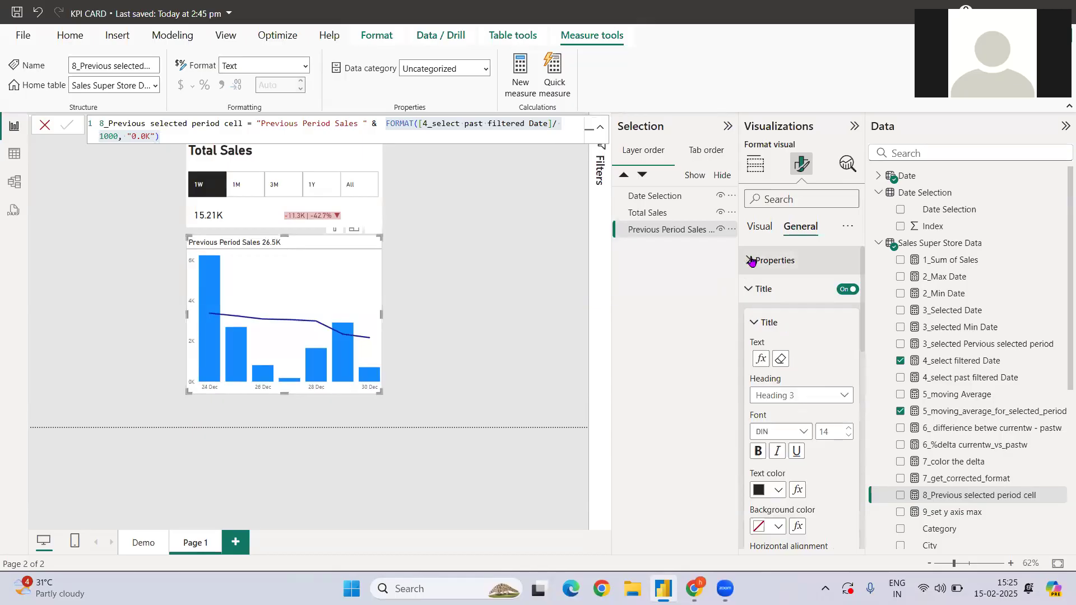
Step: Turn off the background effect of the trend chart
left_click(756, 289)
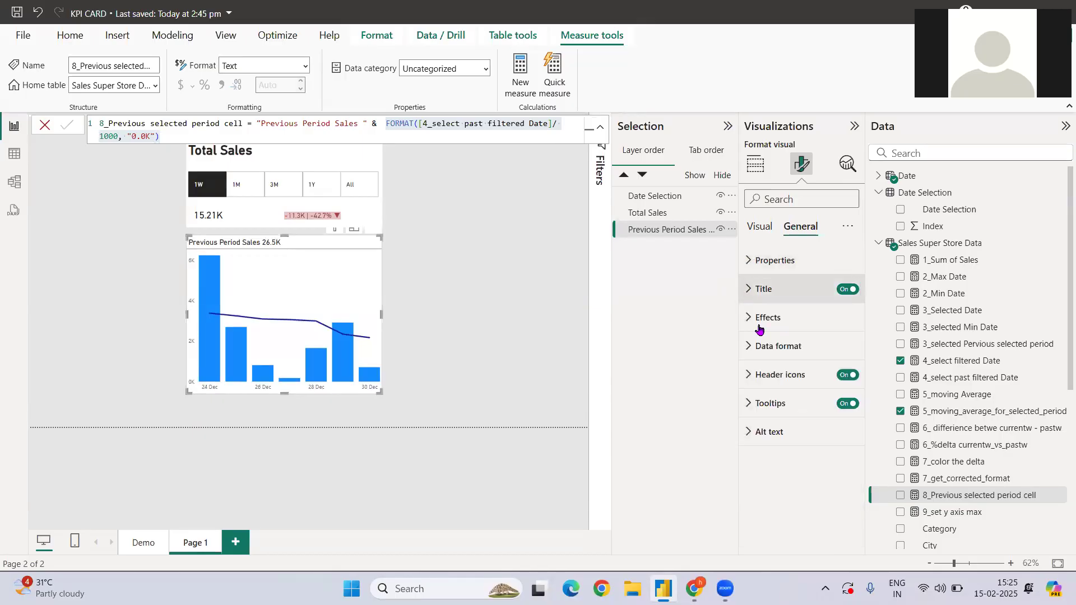
left_click(758, 316)
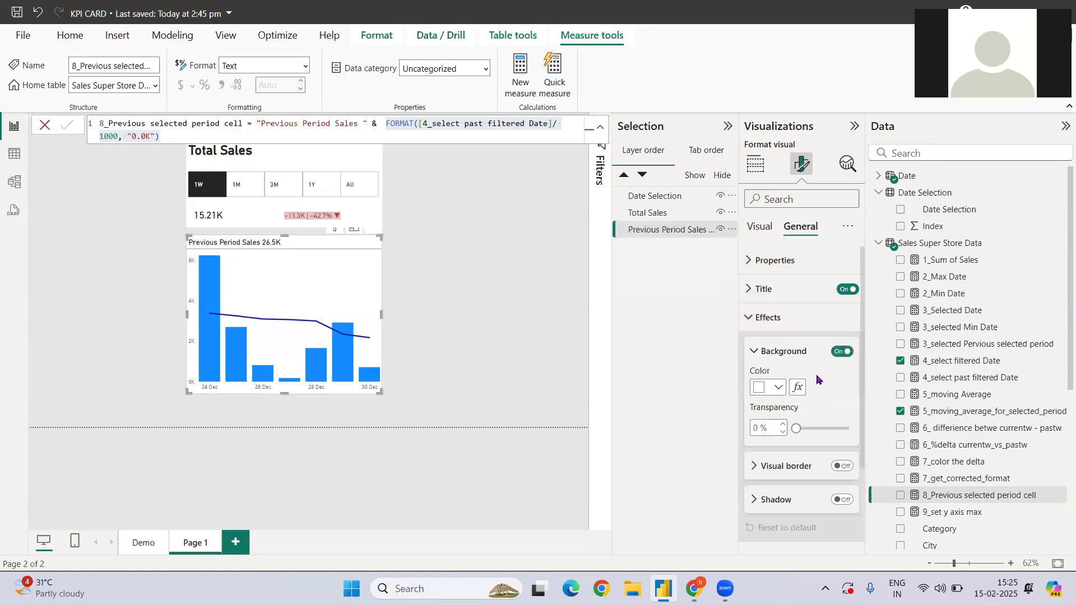
left_click(846, 352)
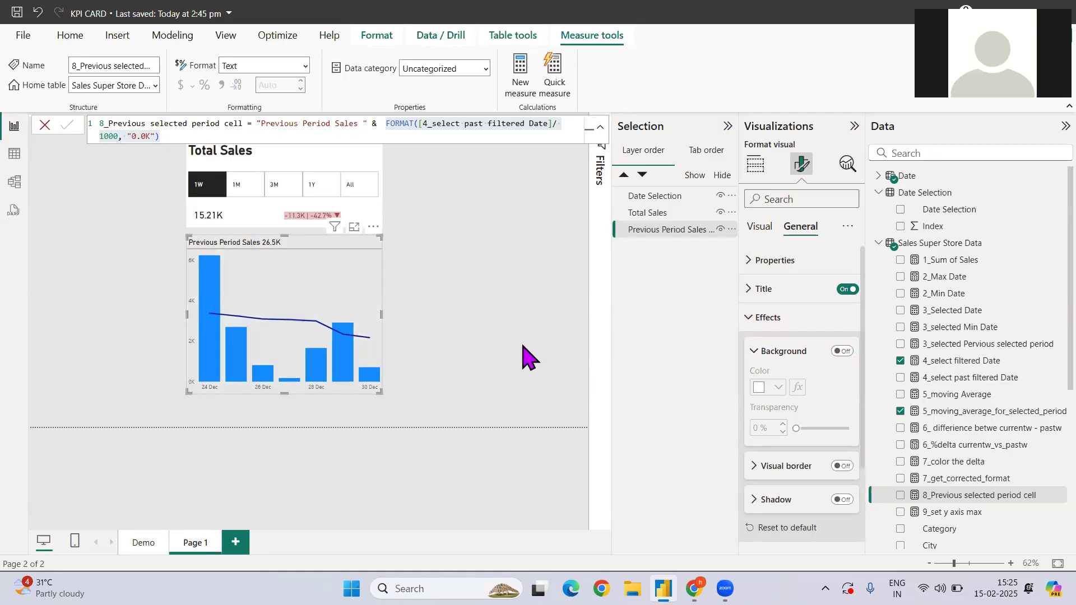
Step: Change the color of all columns in the trend chart to light gray
left_click(760, 227)
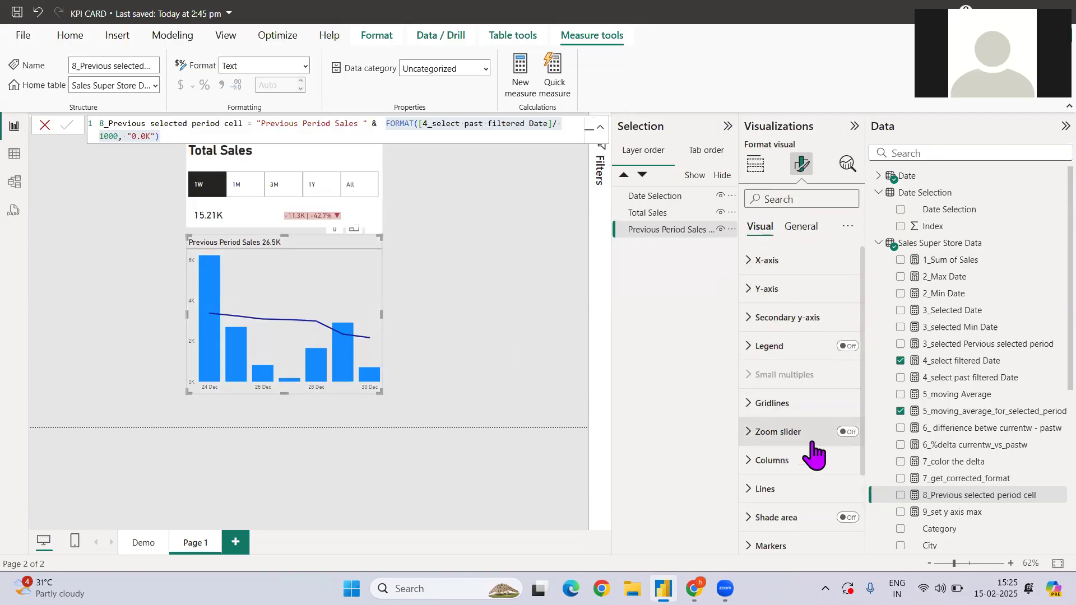
left_click(767, 461)
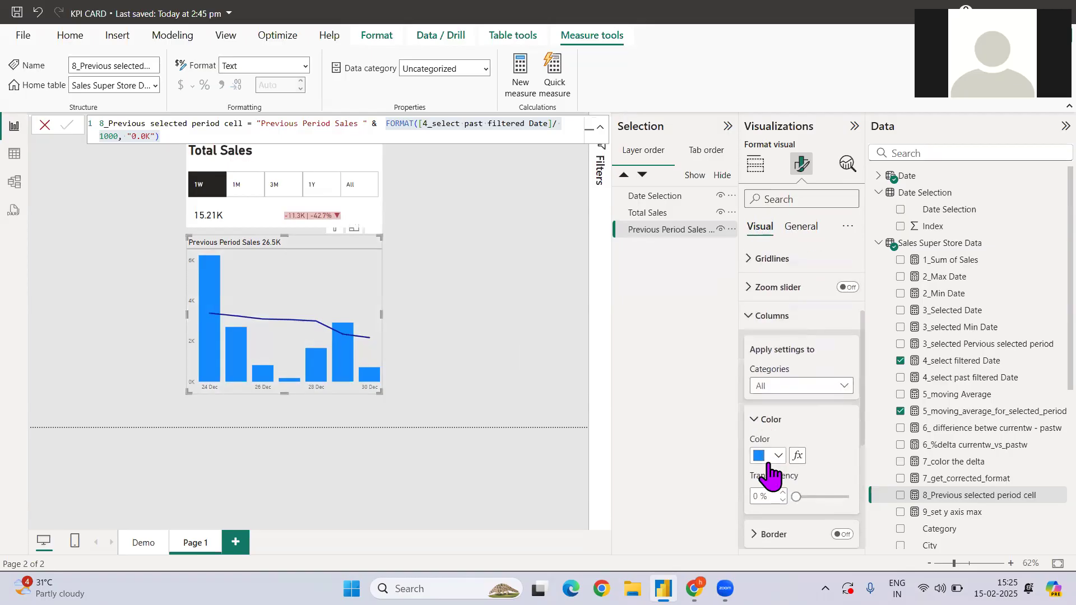
left_click(768, 457)
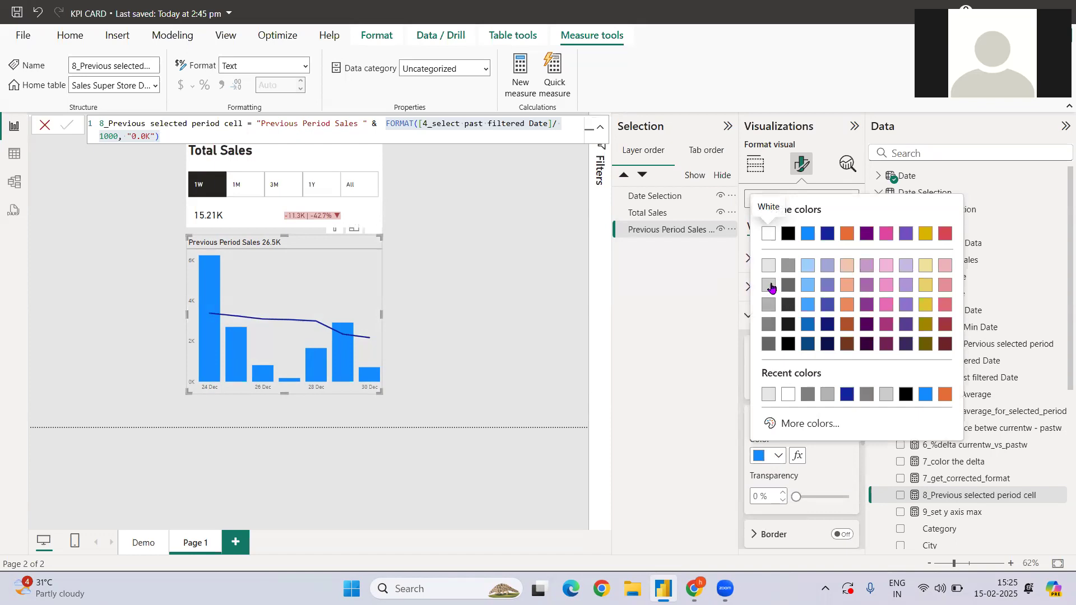
left_click(771, 286)
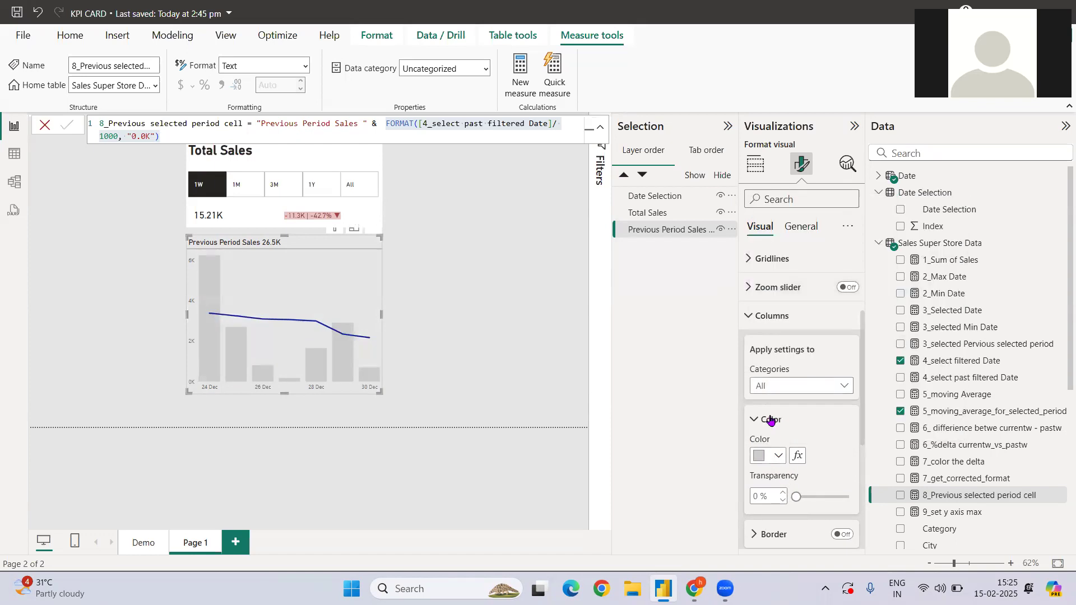
left_click(757, 316)
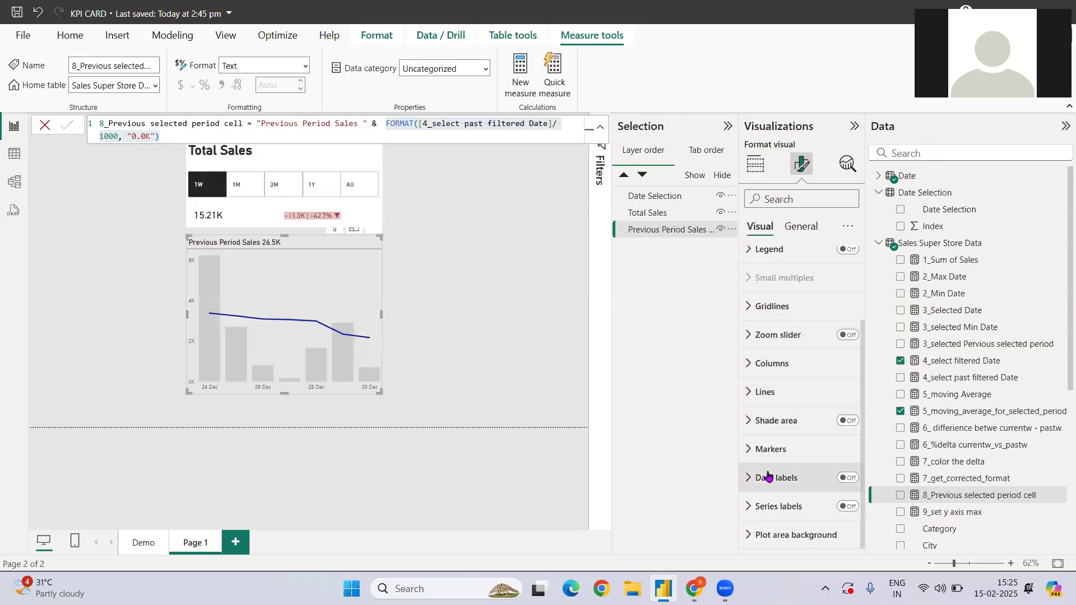
Step: Set the color of the trend chart's moving average line to the recent dark blue
left_click(763, 388)
scroll(796, 476, "down", 3)
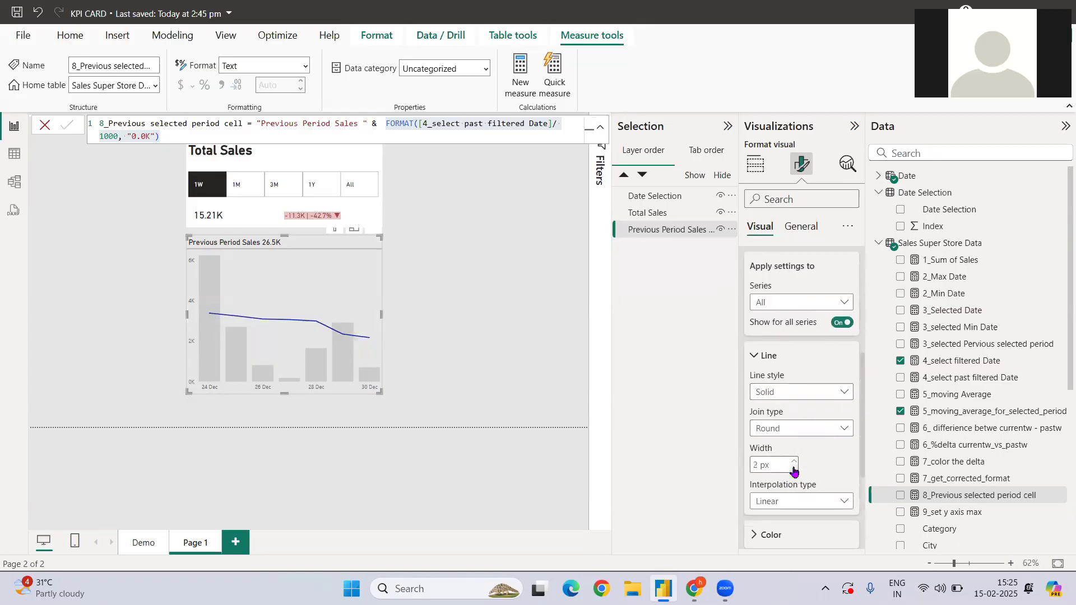
scroll(807, 445, "down", 2)
left_click(776, 440)
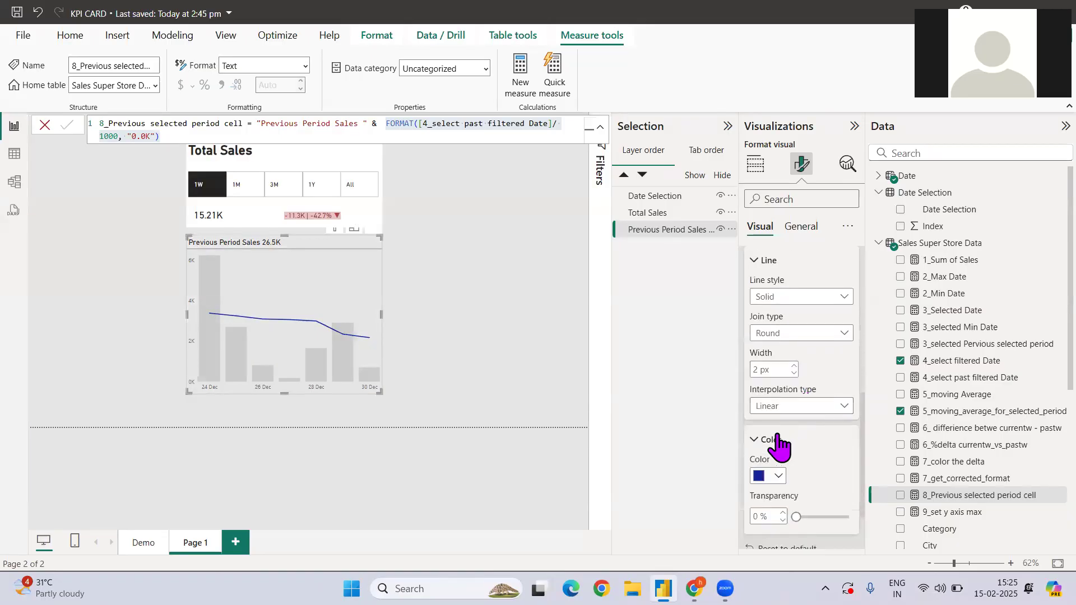
left_click(772, 477)
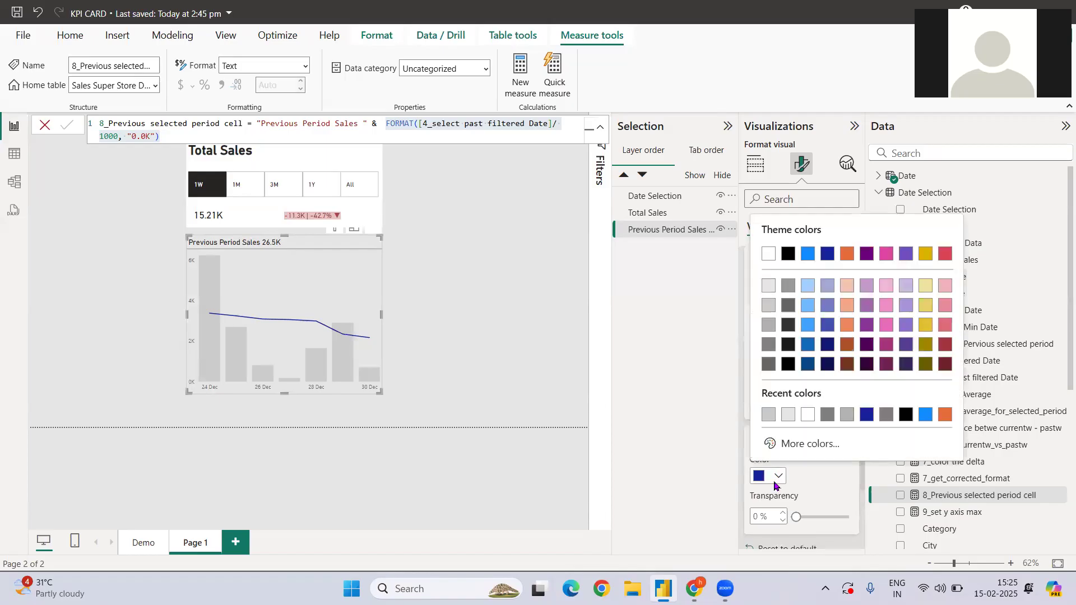
left_click(868, 417)
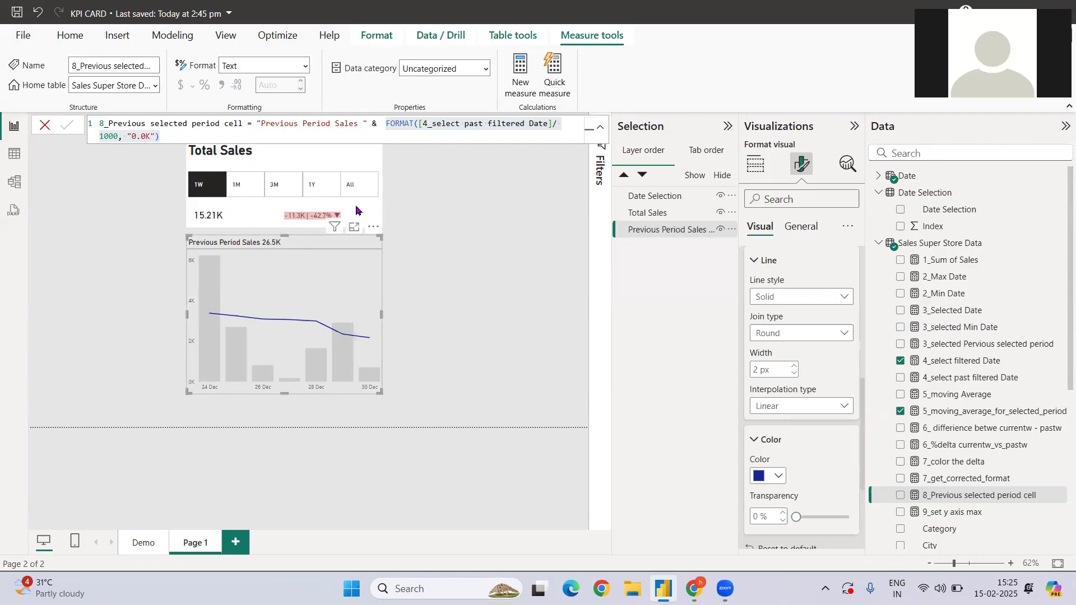
Step: Turn off the background effect of the Total Sales card
left_click(375, 221)
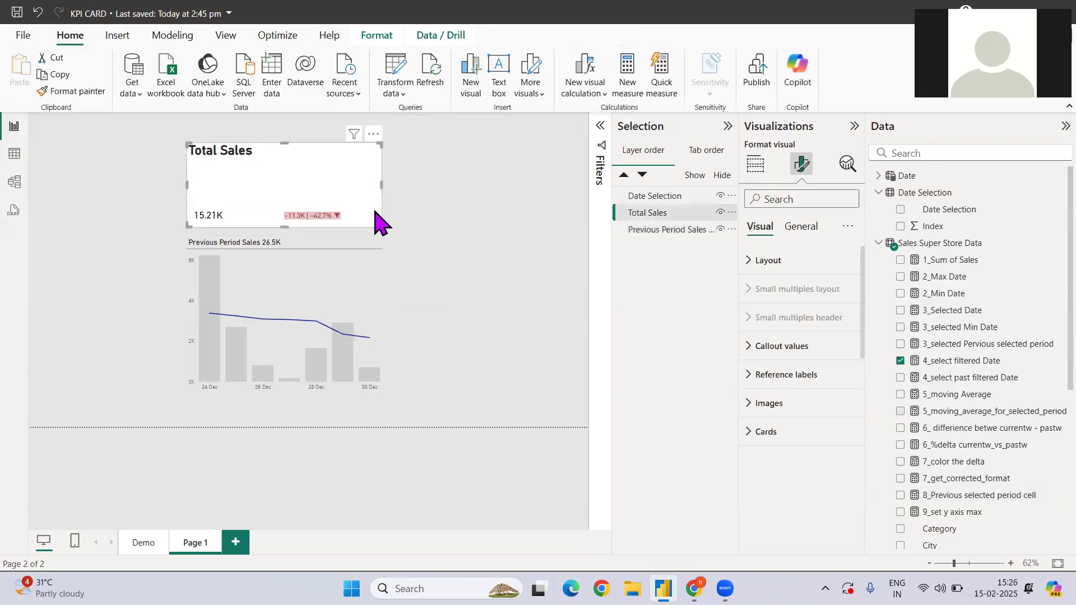
left_click(800, 226)
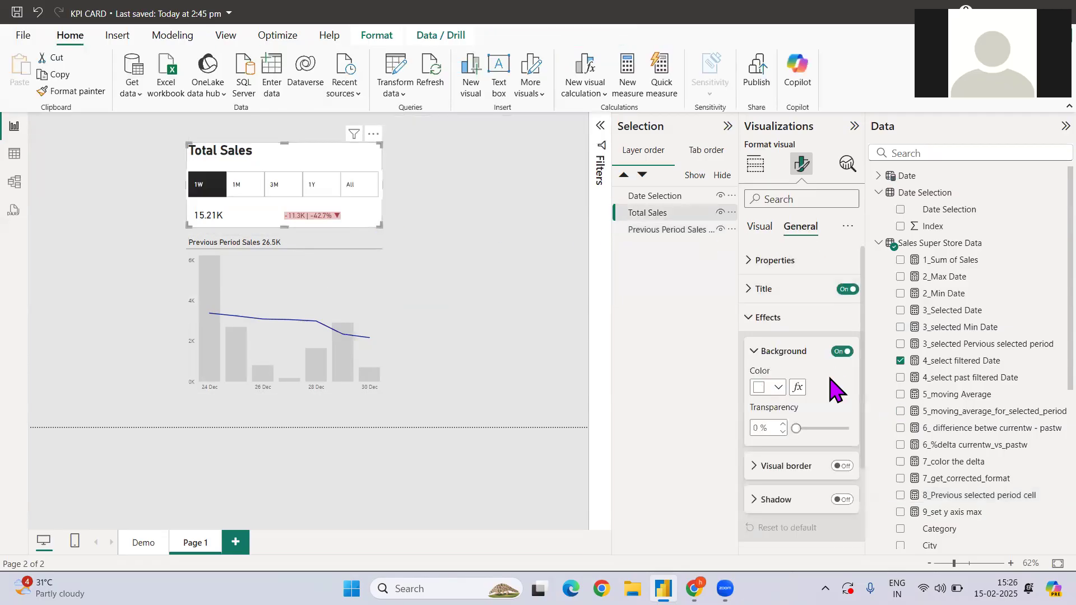
left_click(837, 352)
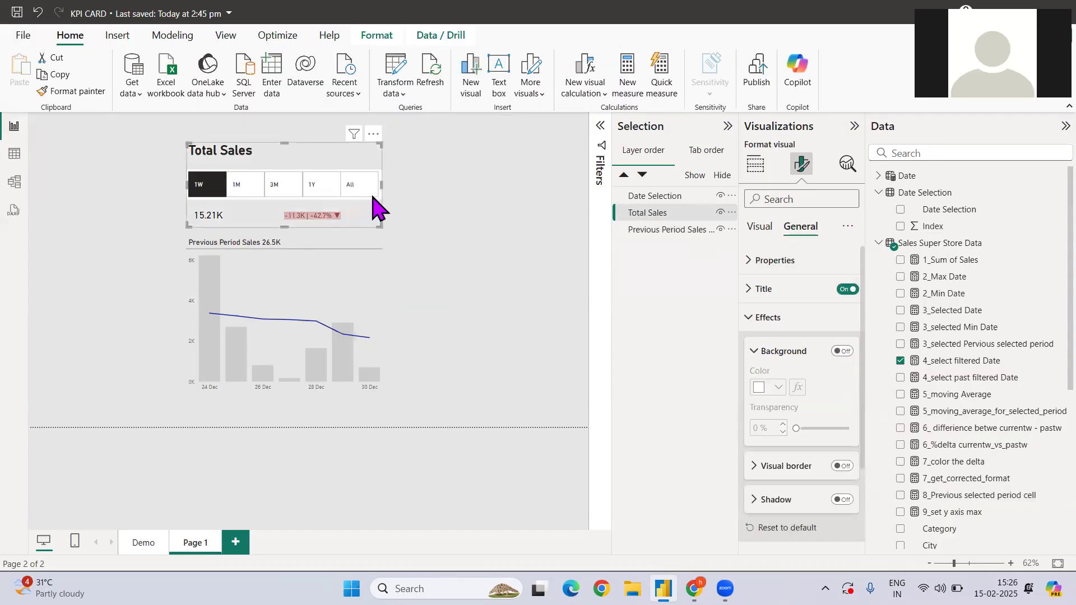
Step: Turn off the background effect of the Date Selection slicer
left_click(659, 197)
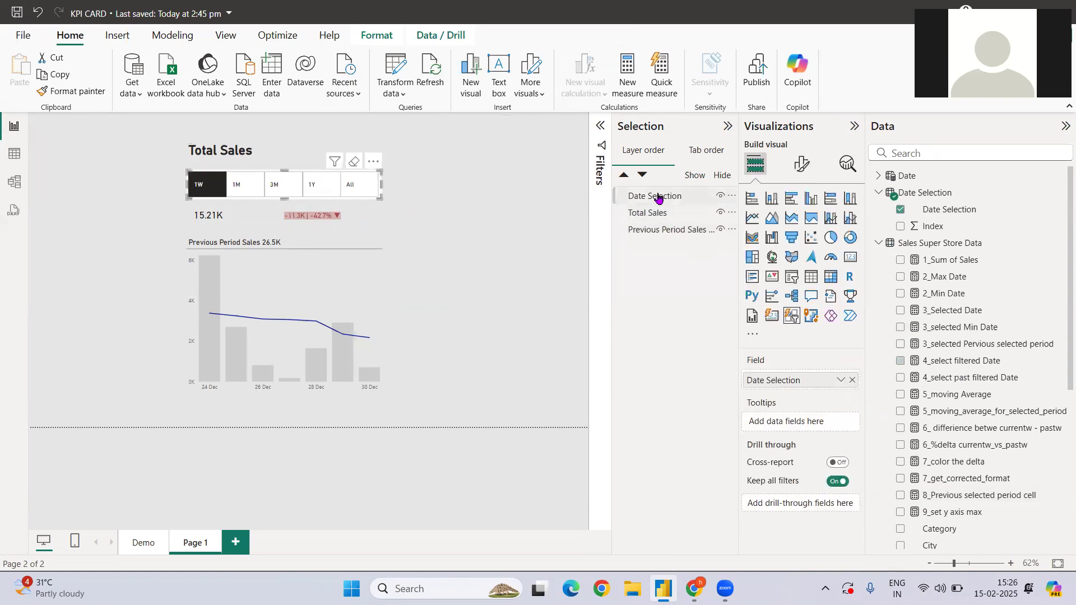
left_click(806, 164)
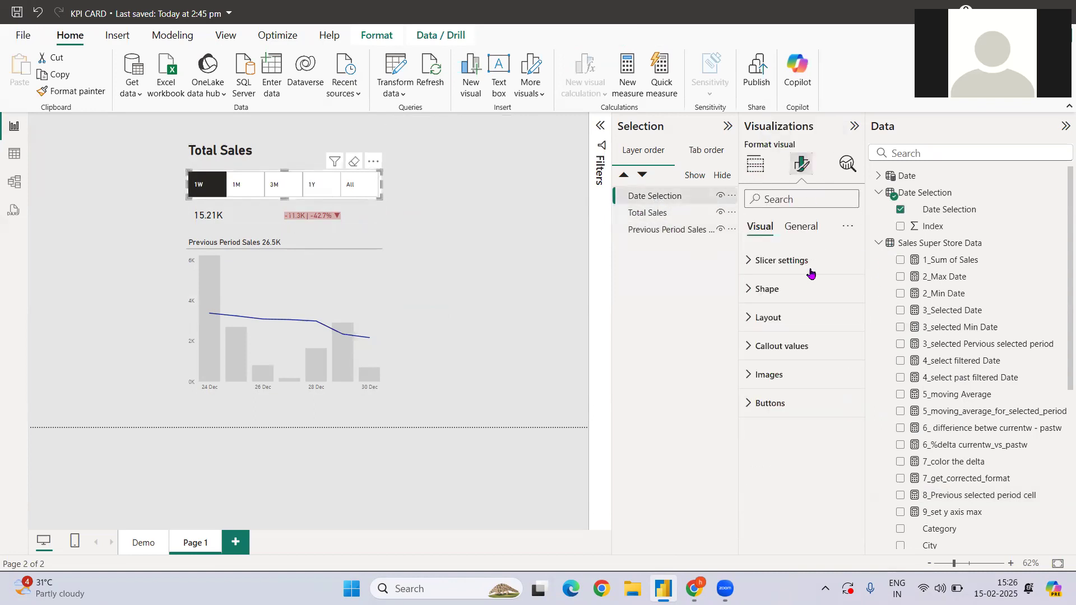
left_click(794, 229)
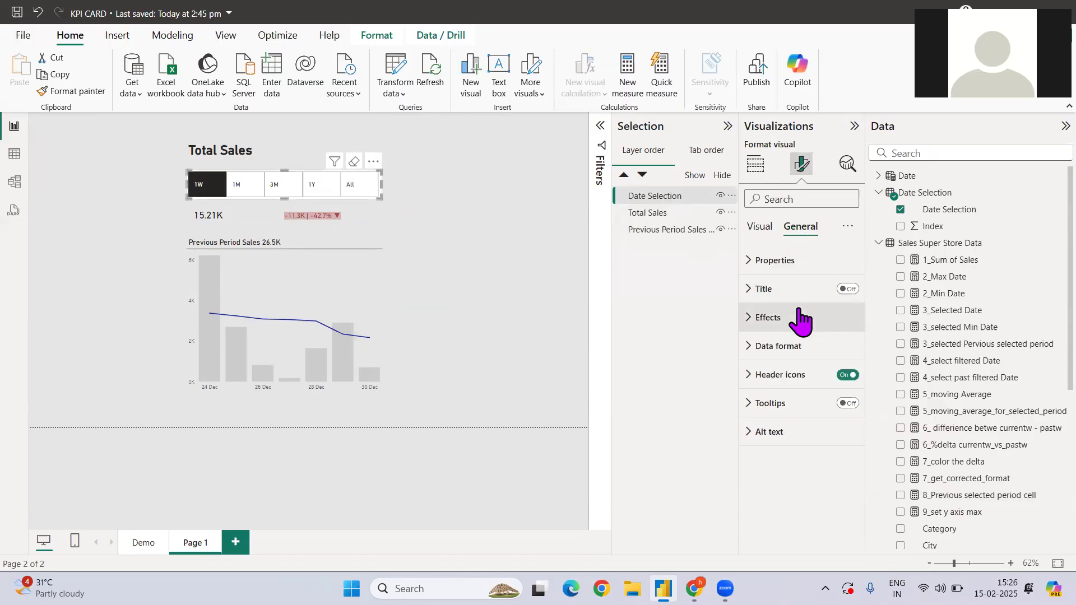
left_click(800, 319)
left_click(841, 352)
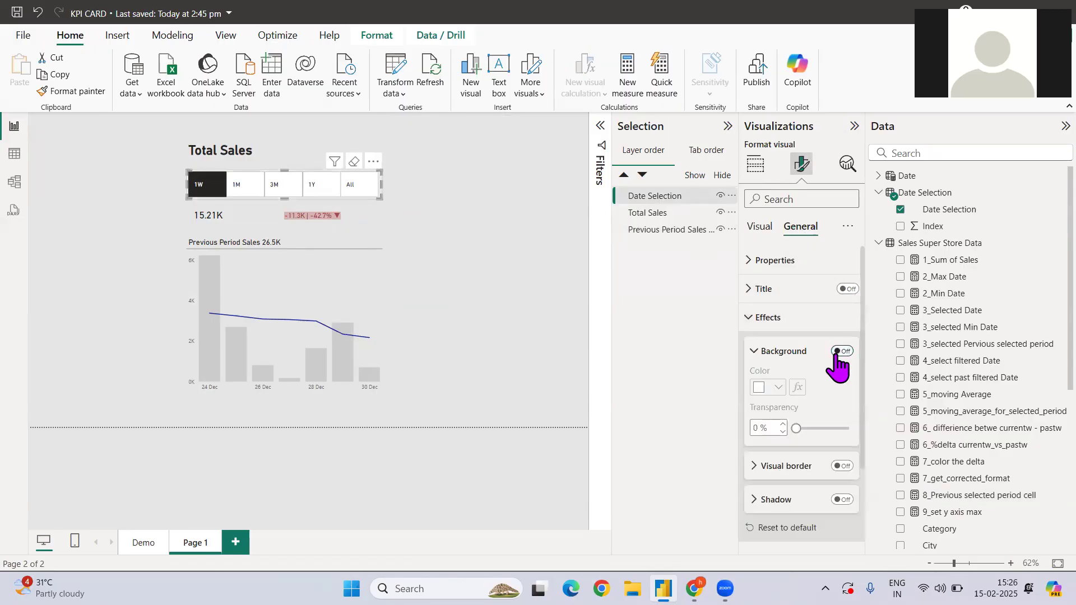
left_click(494, 246)
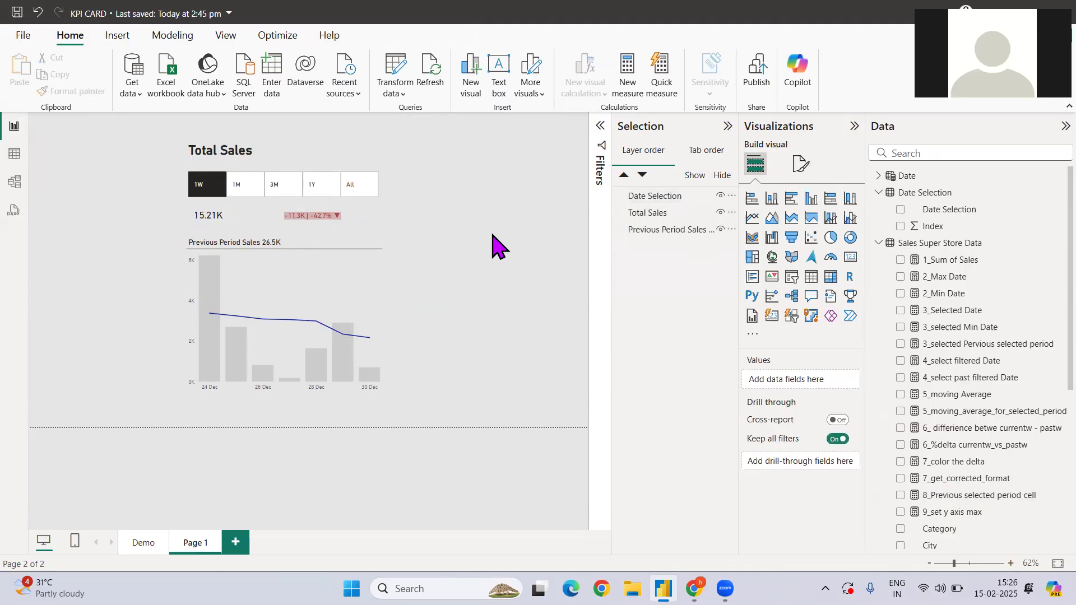
Step: Check the card background on the Demo page and insert a rounded rectangle shape over the KPI visuals on Page 1
left_click(143, 544)
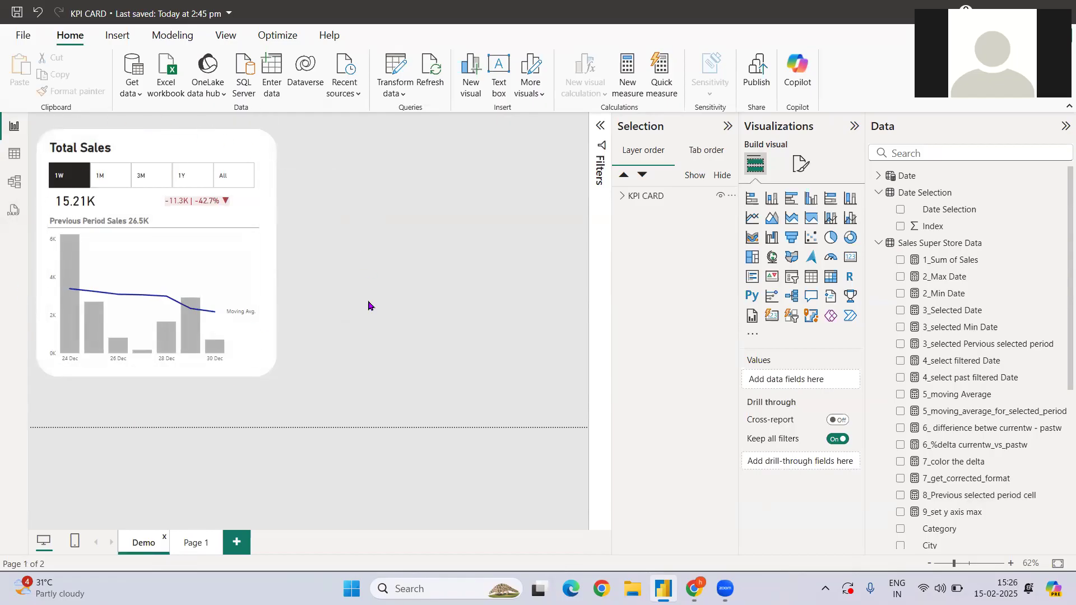
left_click(191, 545)
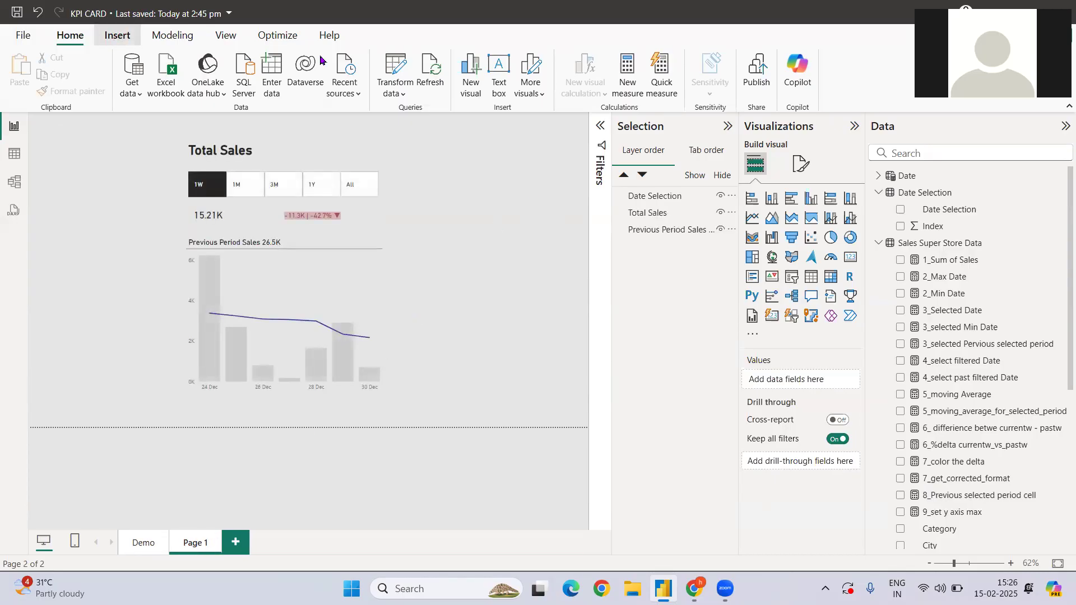
left_click(117, 36)
left_click(490, 91)
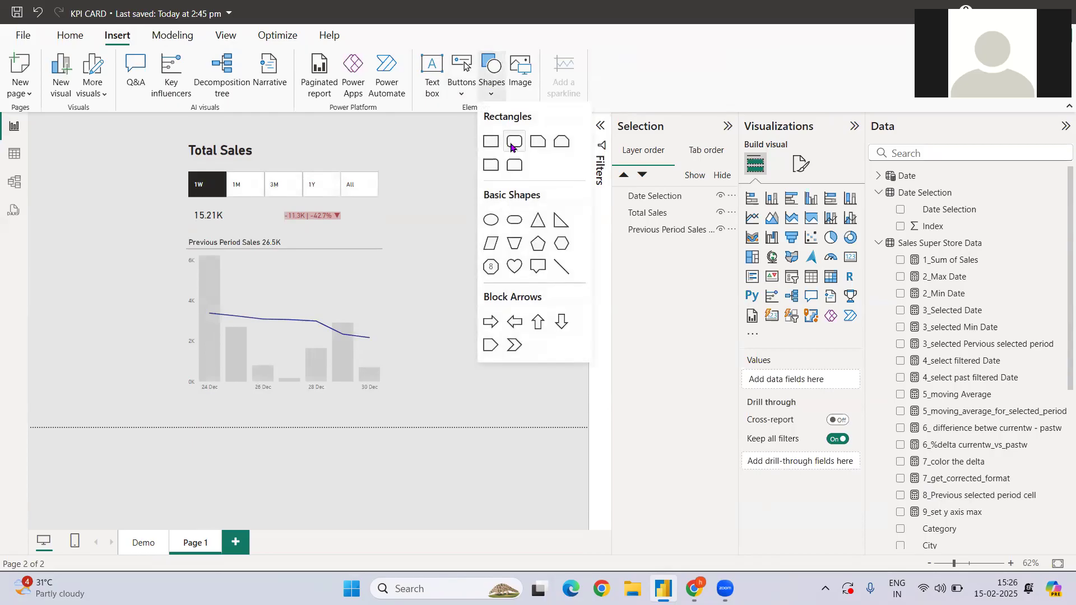
left_click(511, 147)
left_click_drag(133, 200, 273, 166)
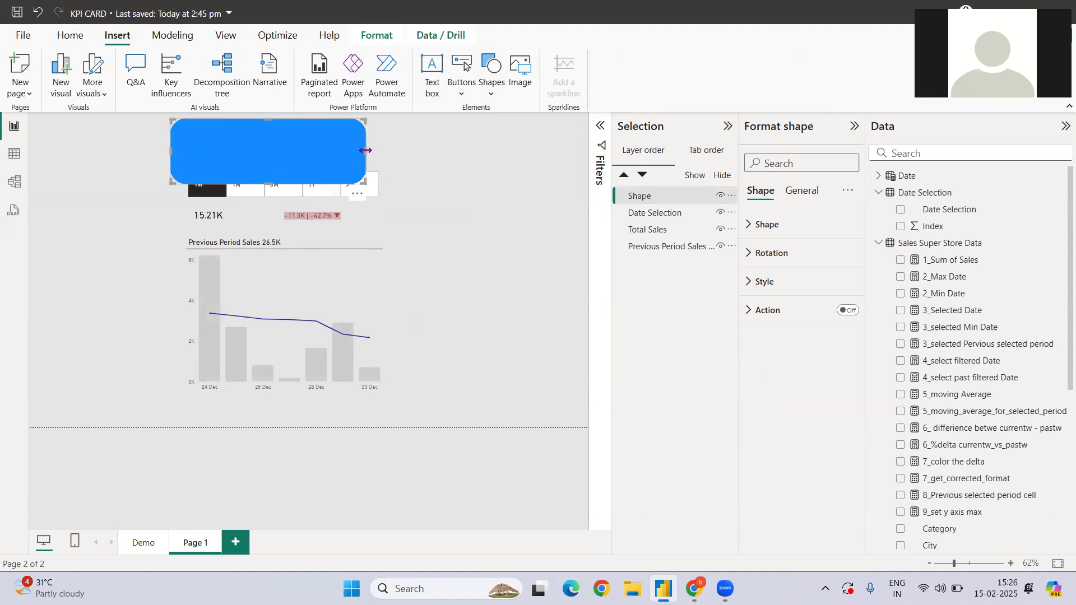
Step: Enlarge the rounded rectangle to cover the whole KPI card and set its rounded corners to 10 %
left_click_drag(365, 150, 395, 153)
left_click_drag(283, 183, 286, 252)
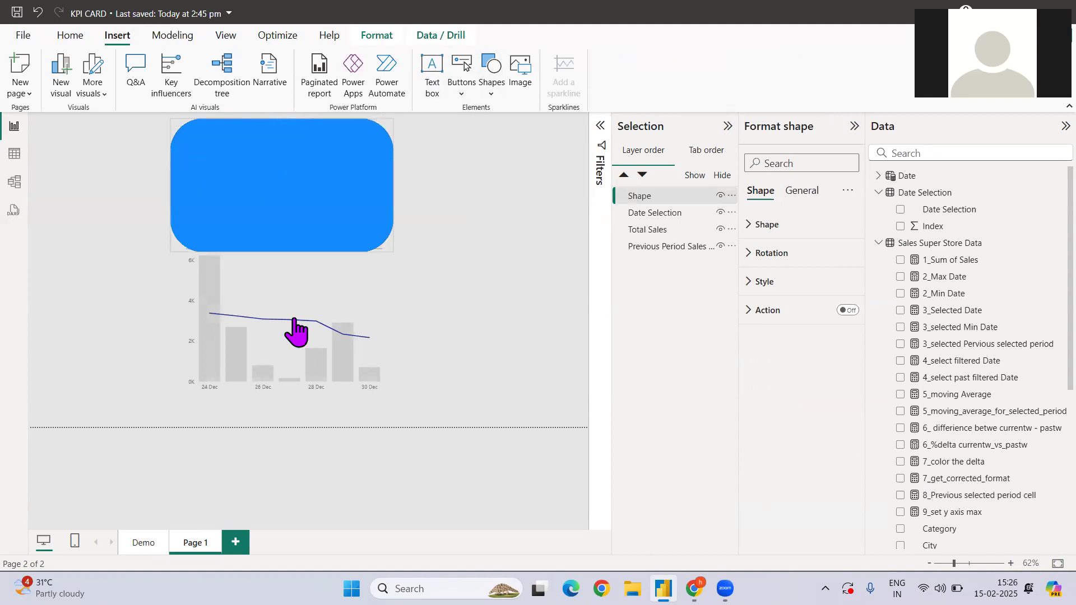
left_click_drag(294, 331, 295, 410)
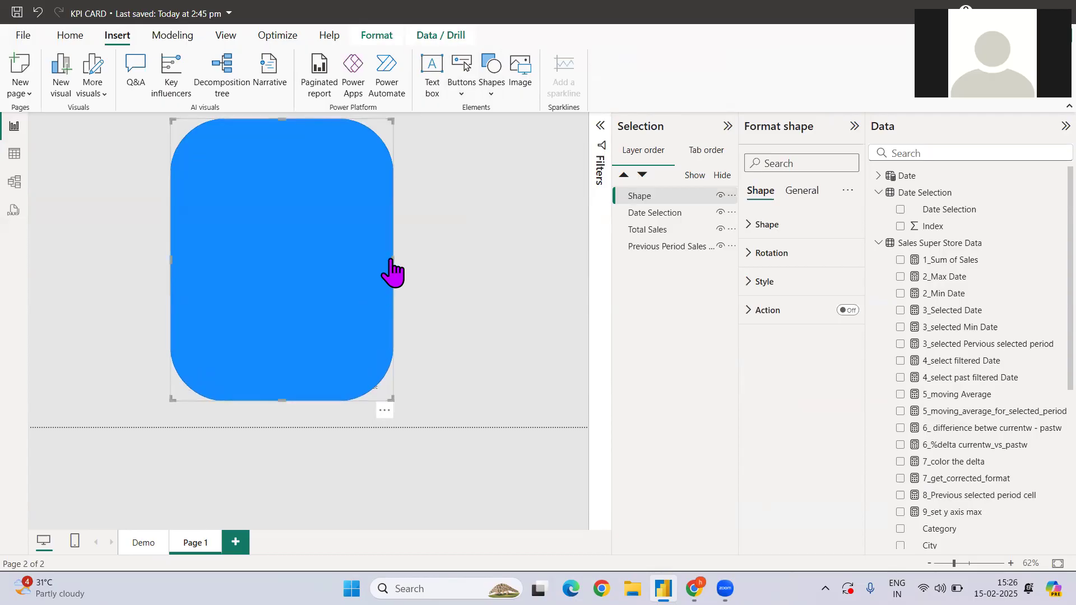
left_click_drag(397, 263, 401, 261)
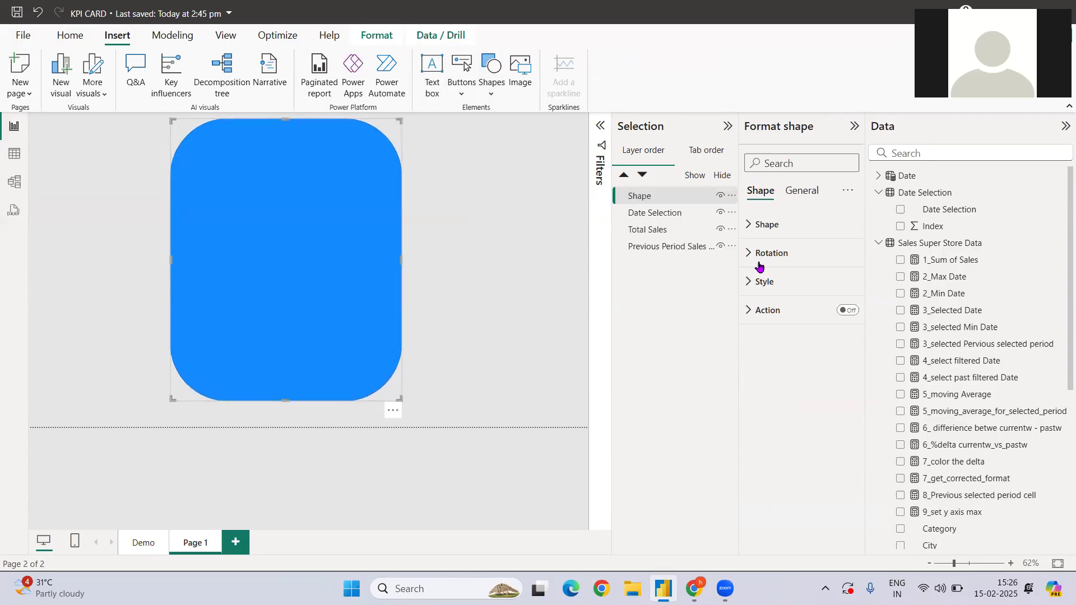
left_click(790, 220)
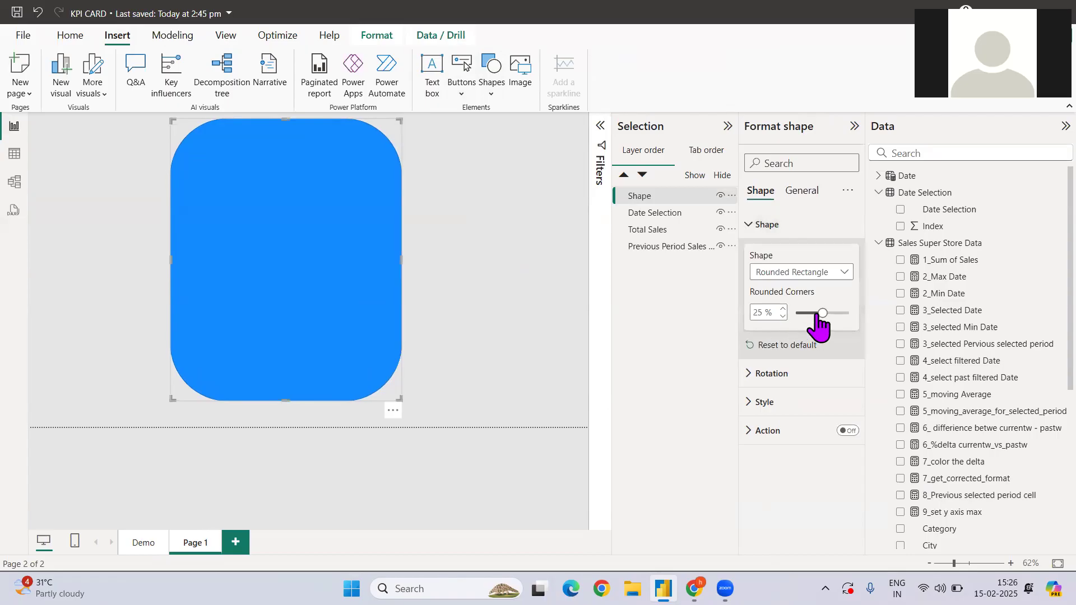
mouse_move(819, 312)
left_mouse_down()
mouse_move(836, 312)
mouse_move(806, 312)
left_mouse_up()
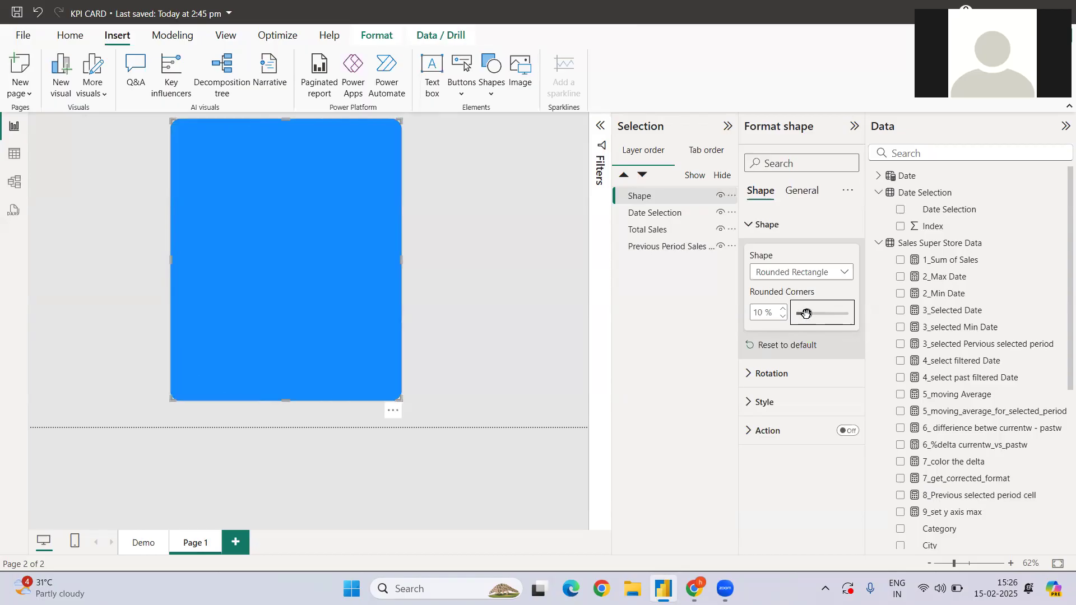
Step: Fill the rounded rectangle with white and turn off its border
left_click(771, 398)
scroll(771, 397, "down", 3)
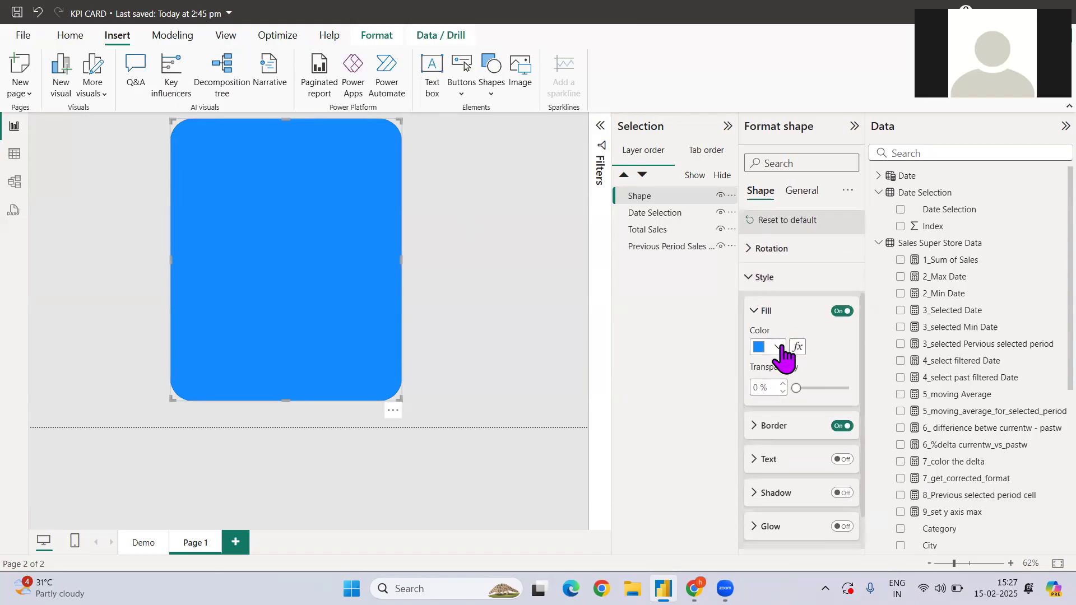
left_click(778, 346)
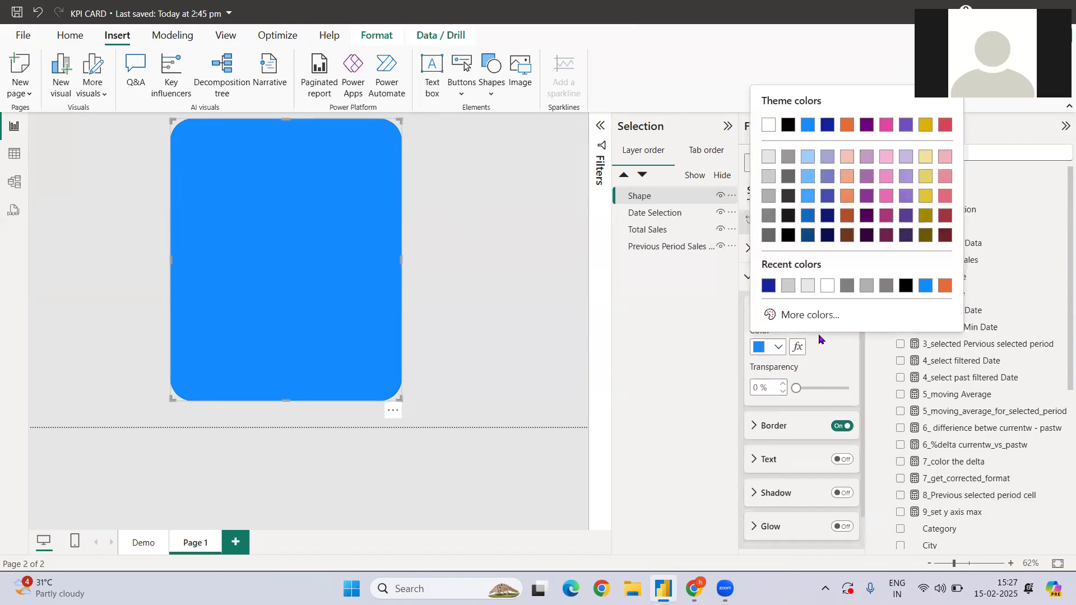
left_click(828, 287)
left_click(842, 425)
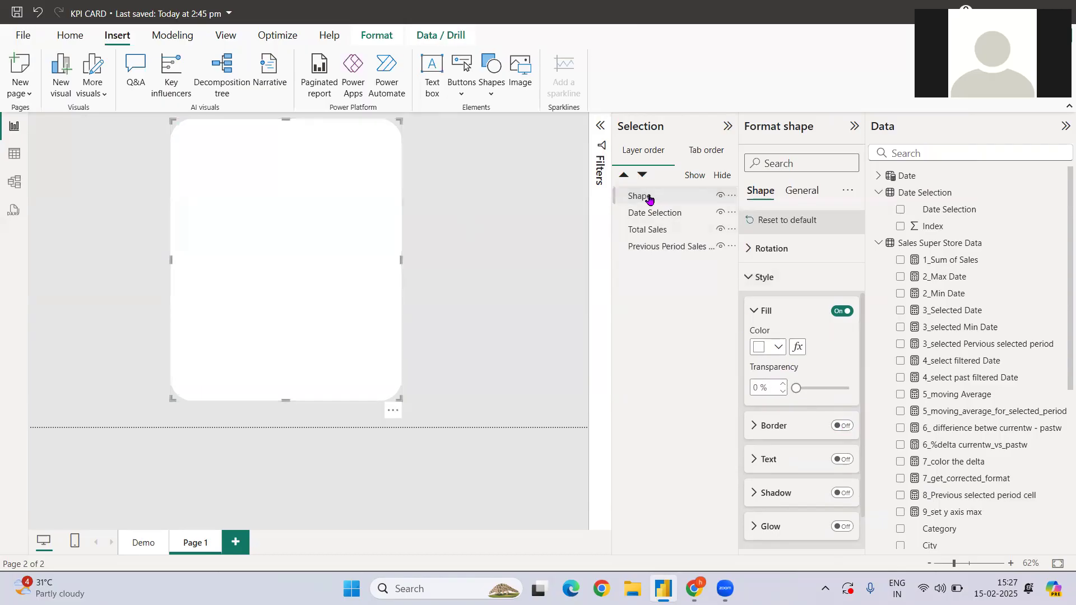
Step: Send the rounded rectangle to the bottom of the layer order, behind the slicer, card and chart
left_click_drag(648, 197, 653, 256)
left_click(652, 253)
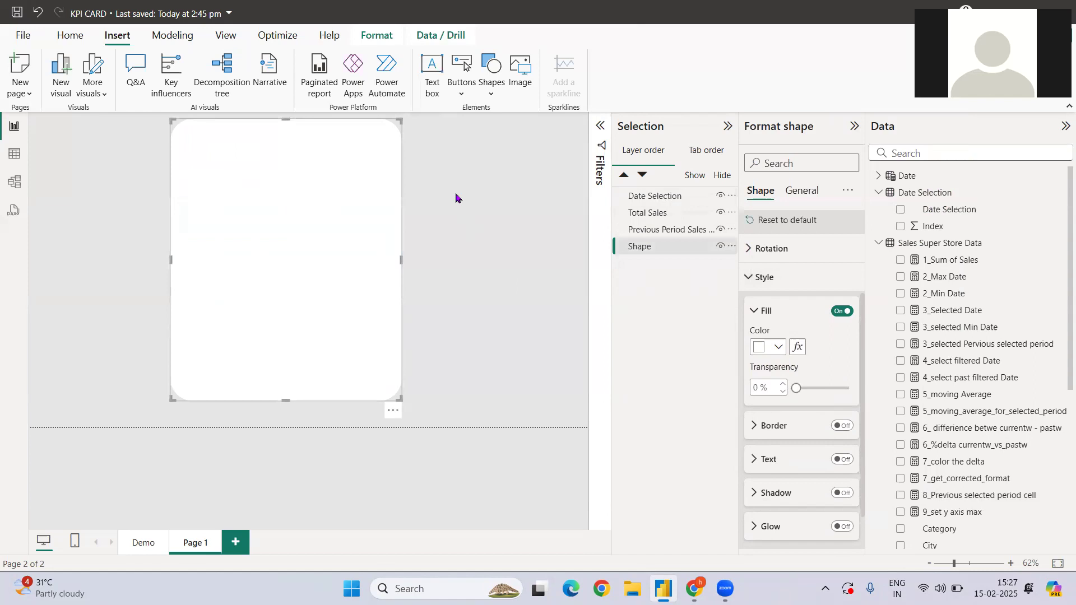
left_click(490, 228)
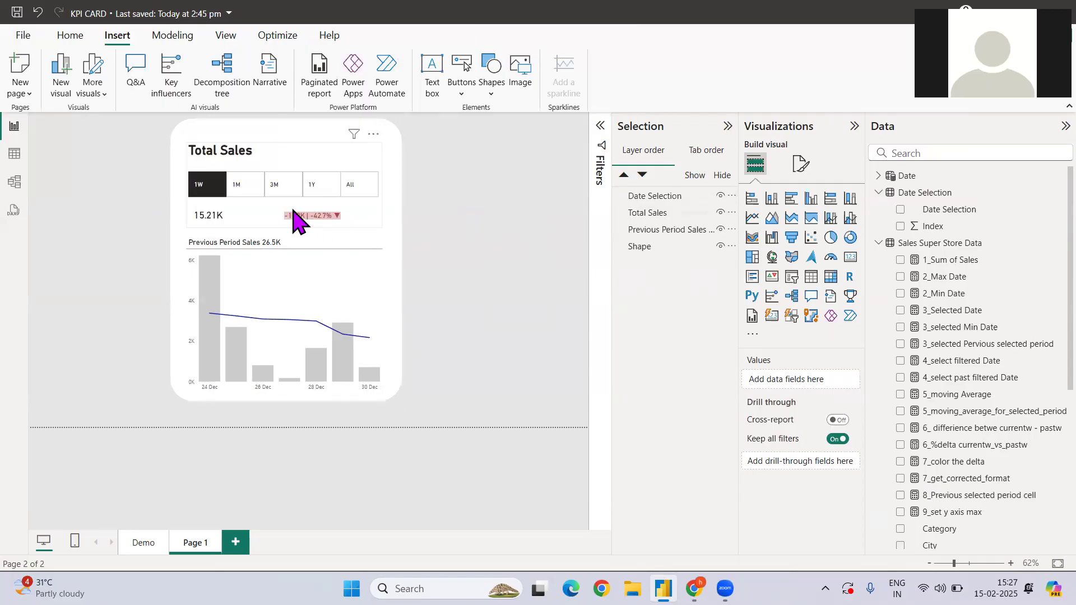
Step: Lower the upper edge of the white background shape slightly, closer to the Total Sales title
left_click(327, 141)
left_click_drag(283, 118, 286, 130)
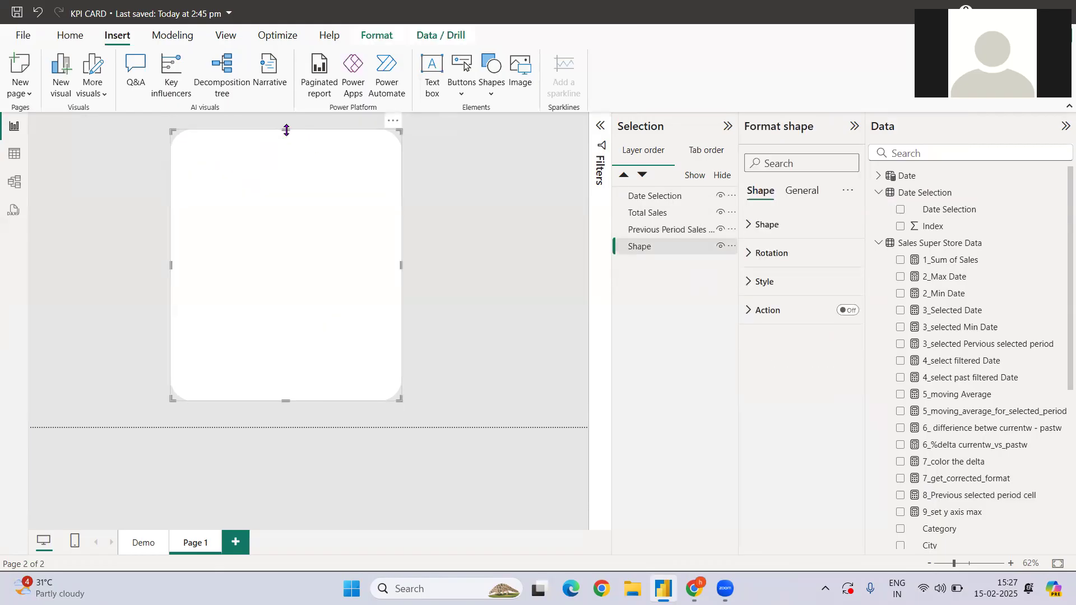
left_click(519, 219)
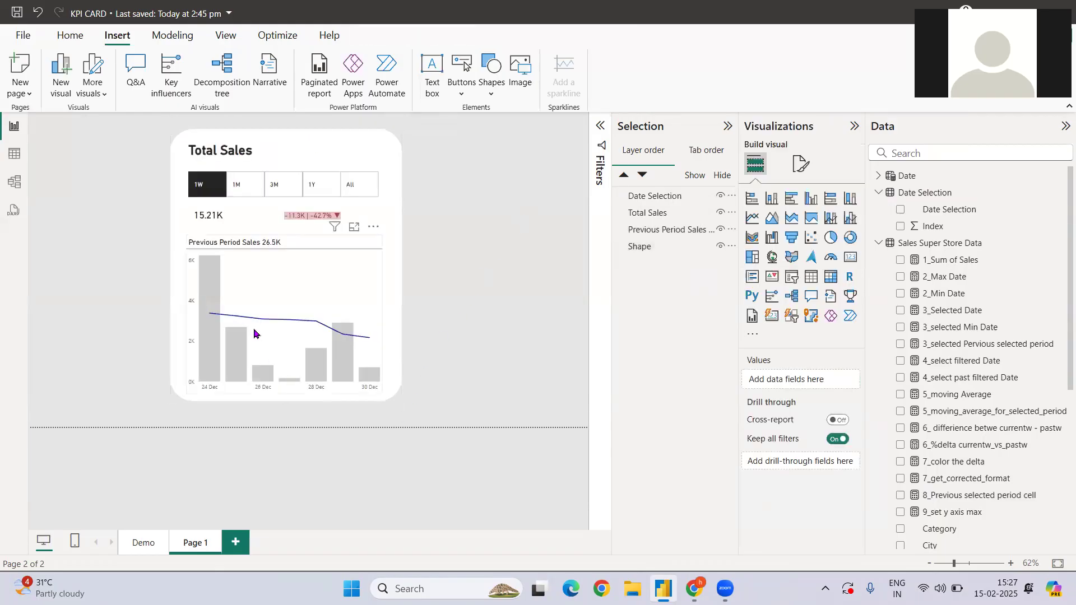
Step: Switch the period slicer to 1M and 3M to check the card's response
left_click(247, 191)
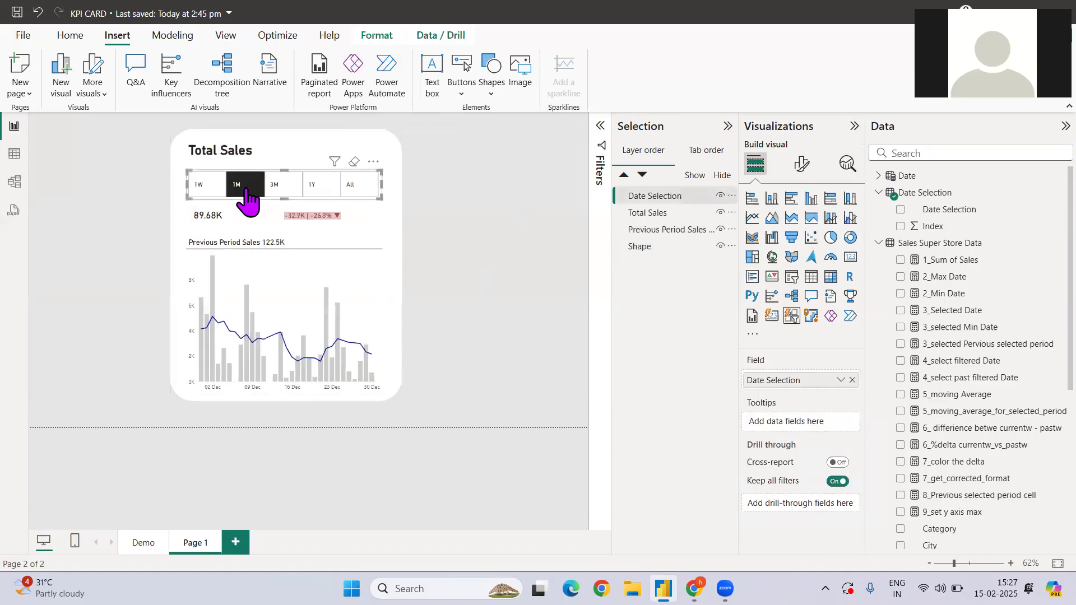
left_click(291, 186)
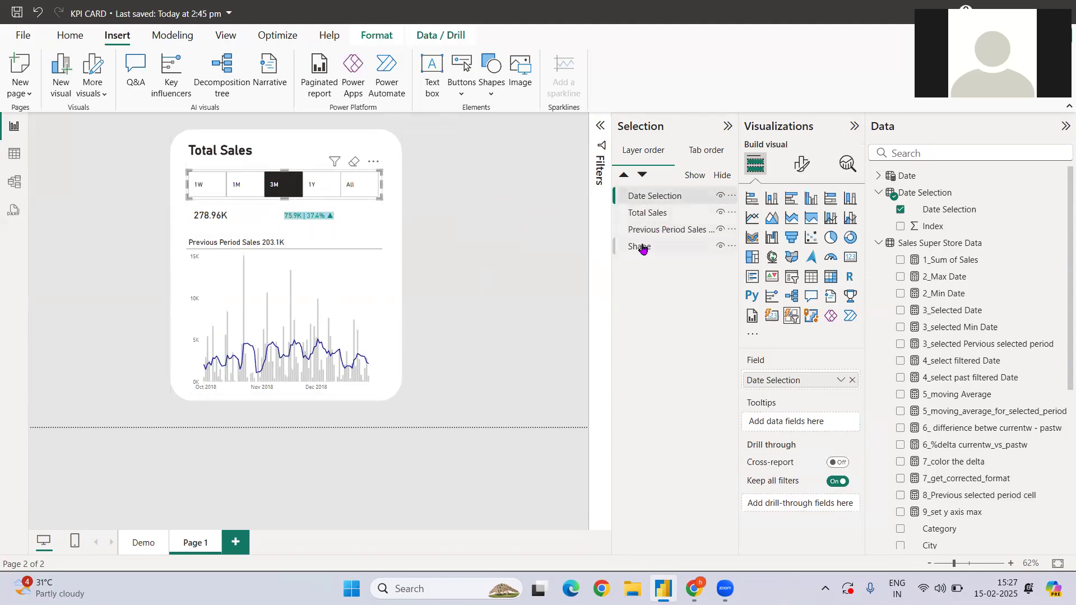
Step: Move the Total Sales card above the Date Selection slicer in the layer order and restore the slicer on top
left_click(243, 152)
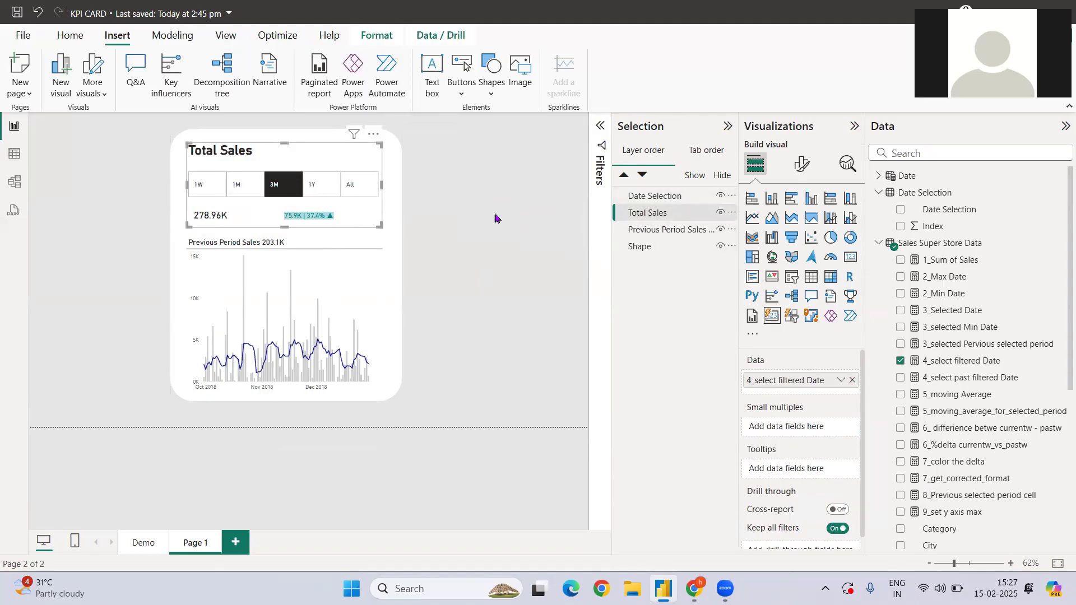
mouse_move(650, 197)
left_mouse_down()
mouse_move(649, 182)
mouse_move(647, 194)
left_mouse_up()
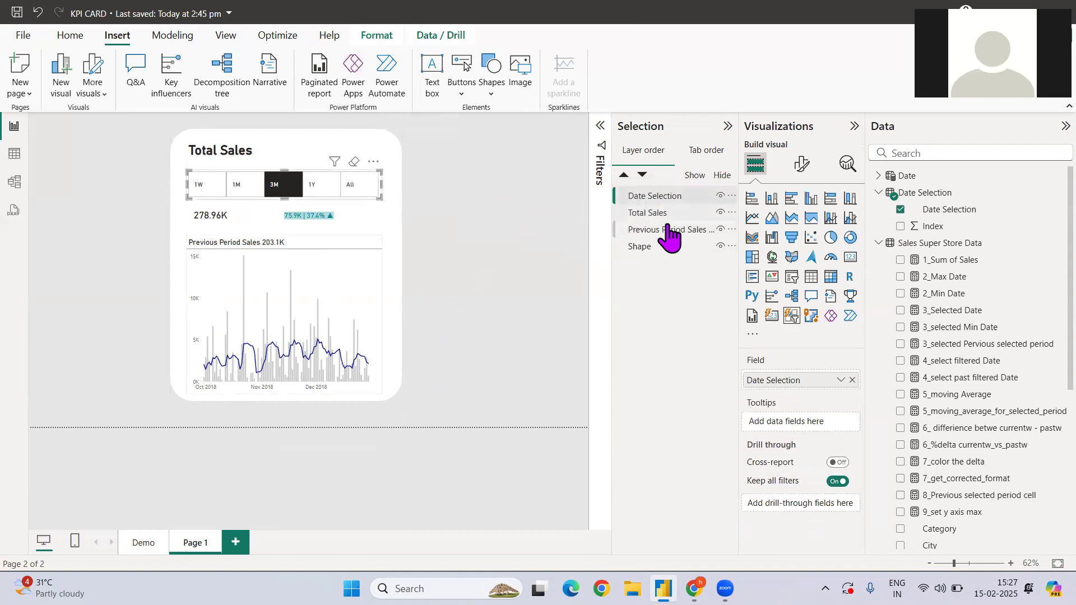
left_click_drag(648, 212, 650, 195)
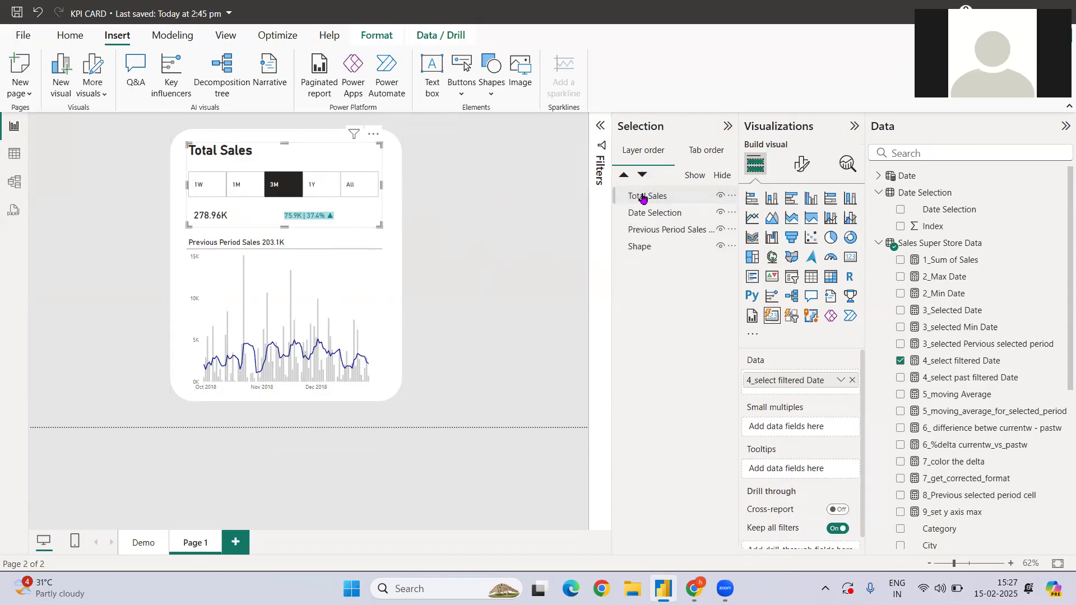
left_click(664, 214)
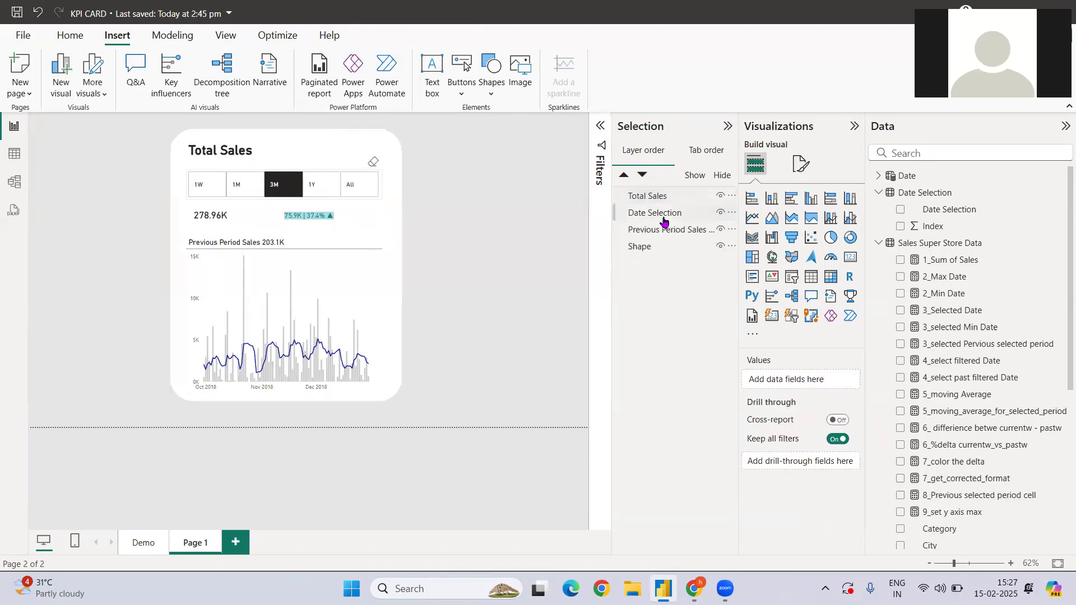
left_click_drag(666, 214, 662, 194)
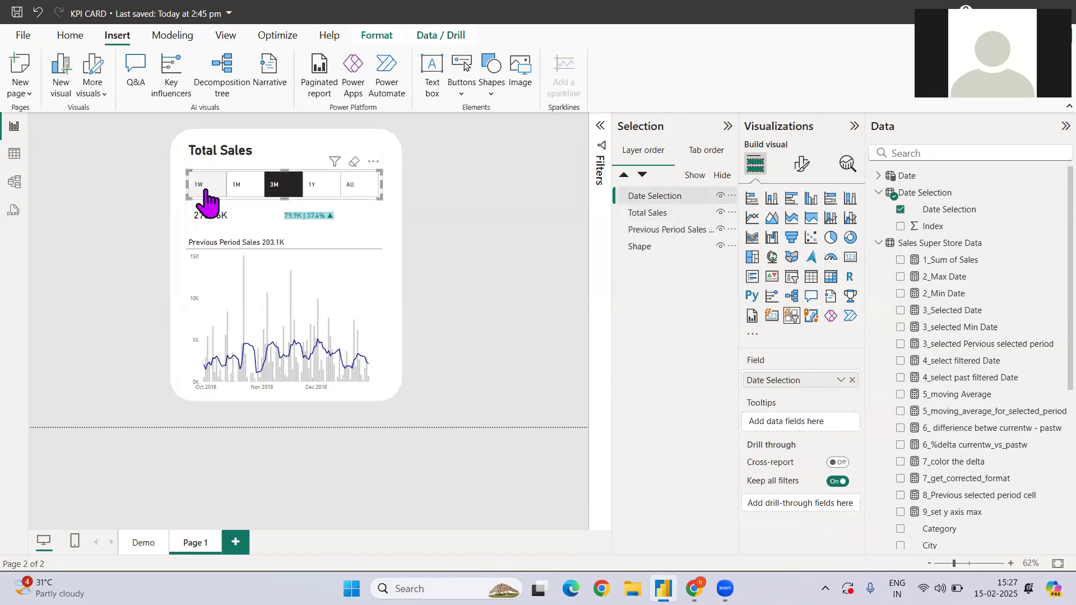
Step: Test the finished KPI card by cycling the slicer through 1W, 1M, 3M, 1Y and All, ending on 1W
left_click(203, 187)
left_click(234, 189)
left_click(276, 190)
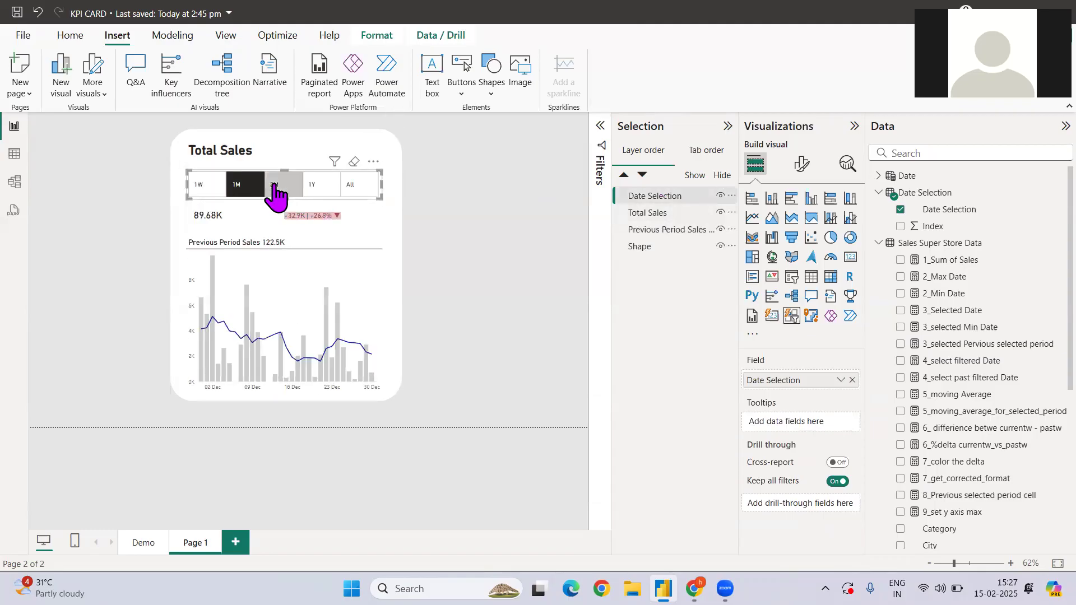
left_click(312, 188)
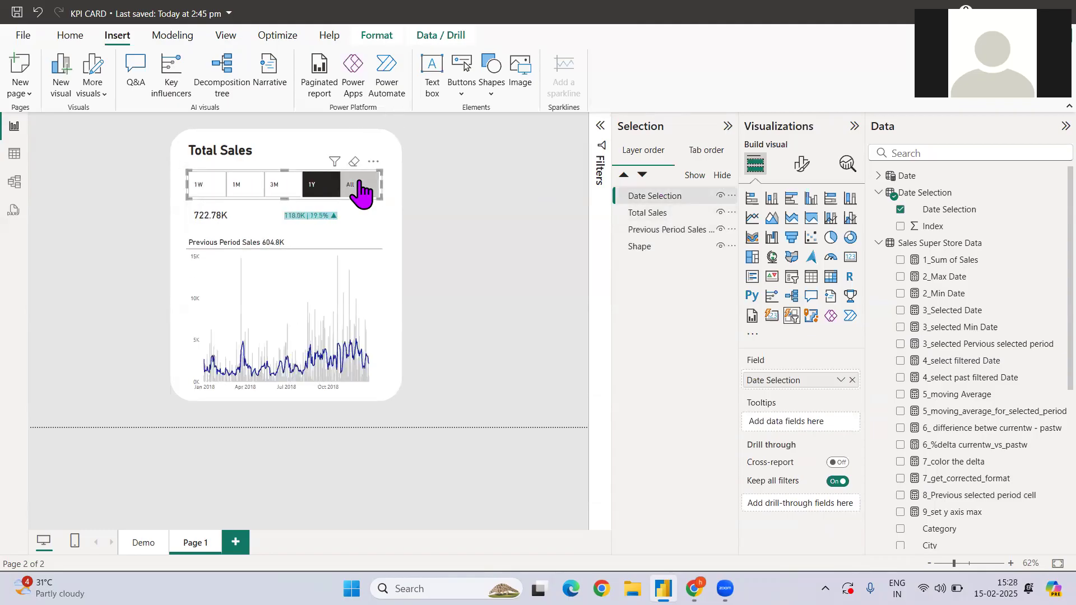
left_click(359, 184)
left_click(209, 190)
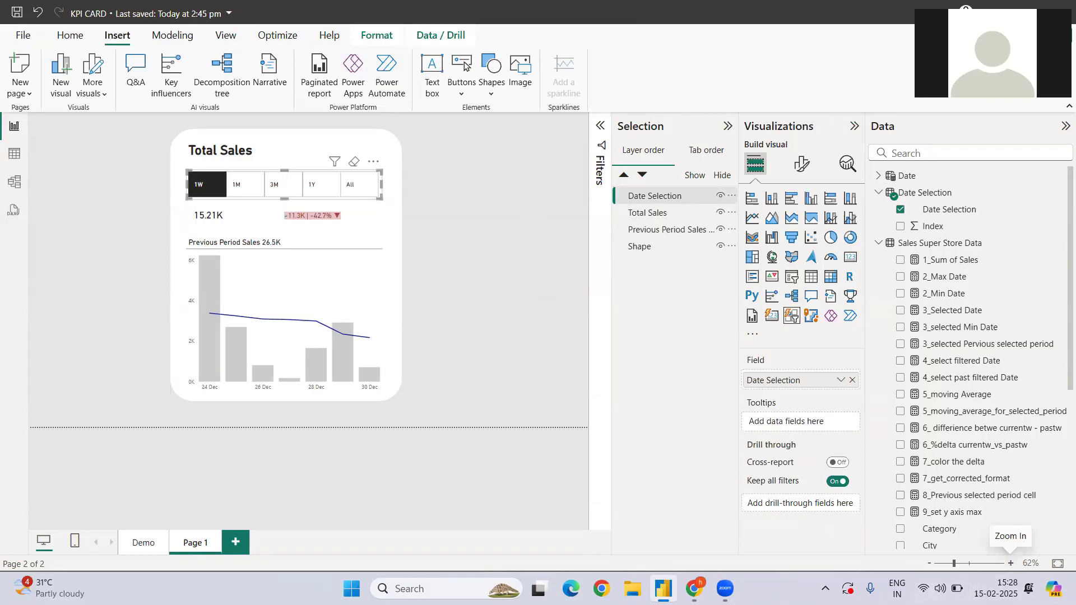
Step: Zoom the report page to 100% and collapse the Selection and Visualizations panes
left_click(1011, 563)
left_click(1010, 563)
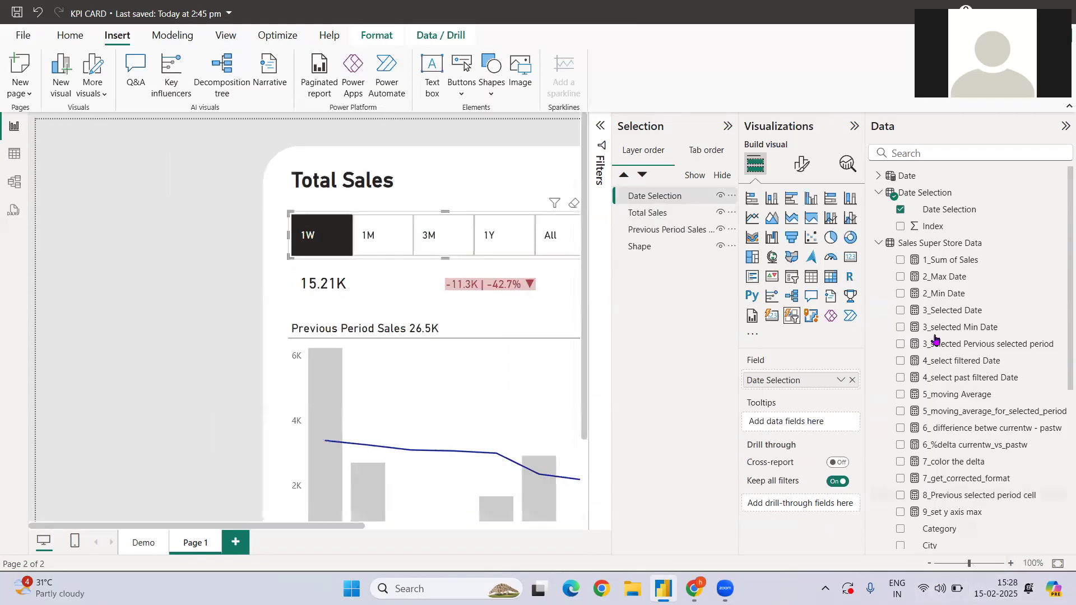
left_click(727, 126)
left_click(855, 124)
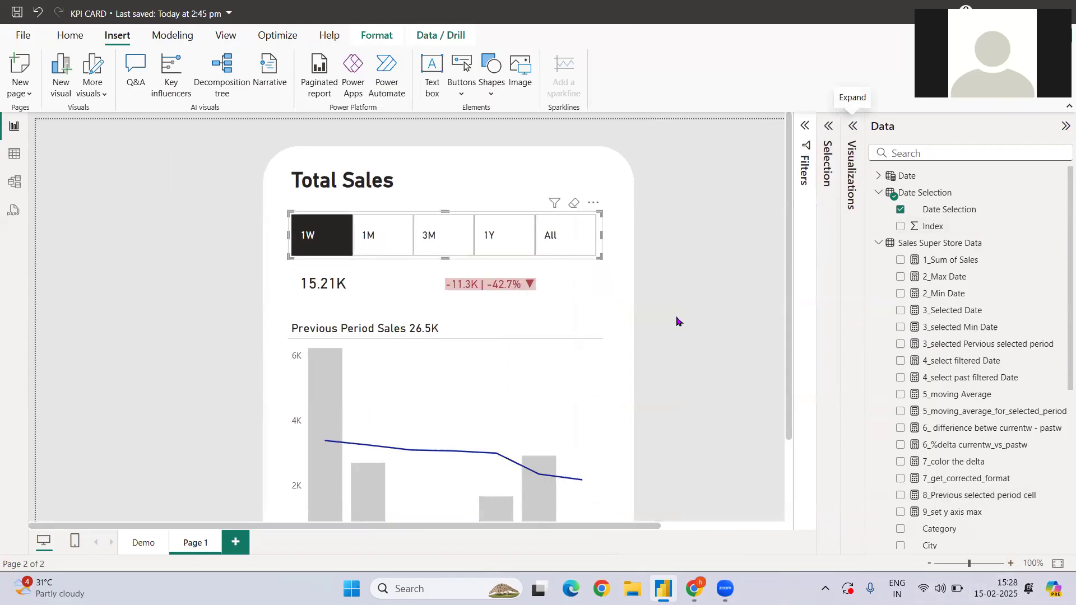
scroll(650, 320, "down", 2)
scroll(652, 323, "up", 2)
Step: Review the formulas of the 5_moving_average_for_selected_period and 5_moving Average measures, especially the day interval of the moving average
left_click(957, 411)
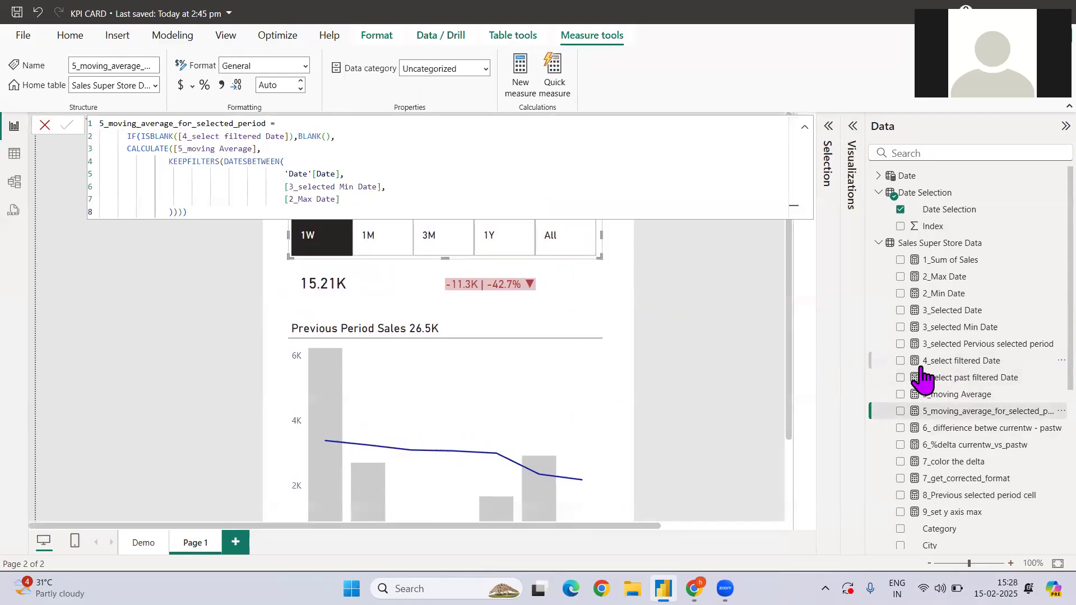
left_click(962, 395)
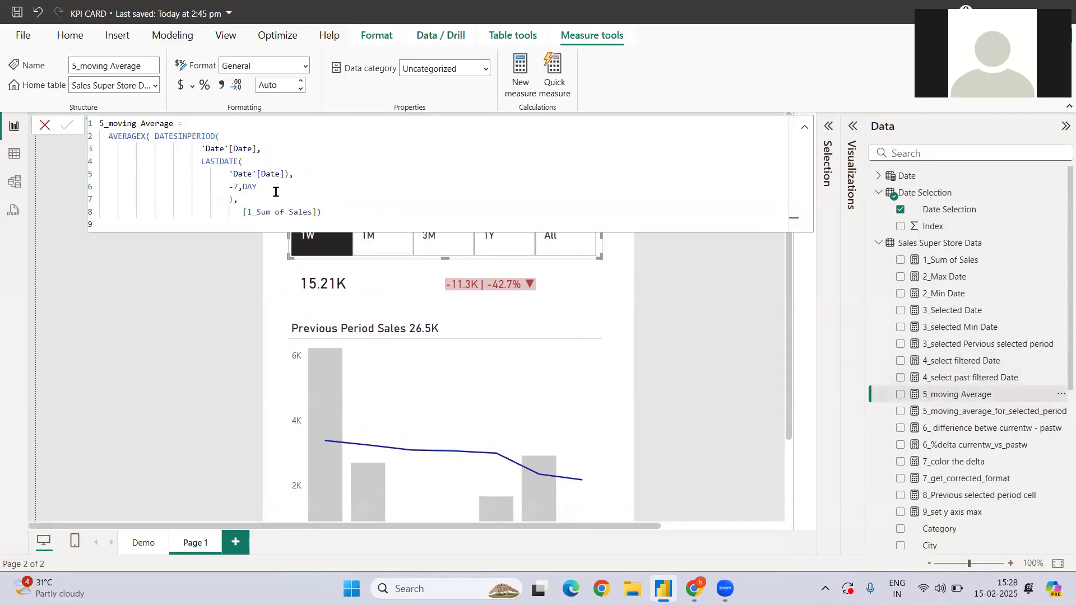
left_click_drag(228, 191, 247, 187)
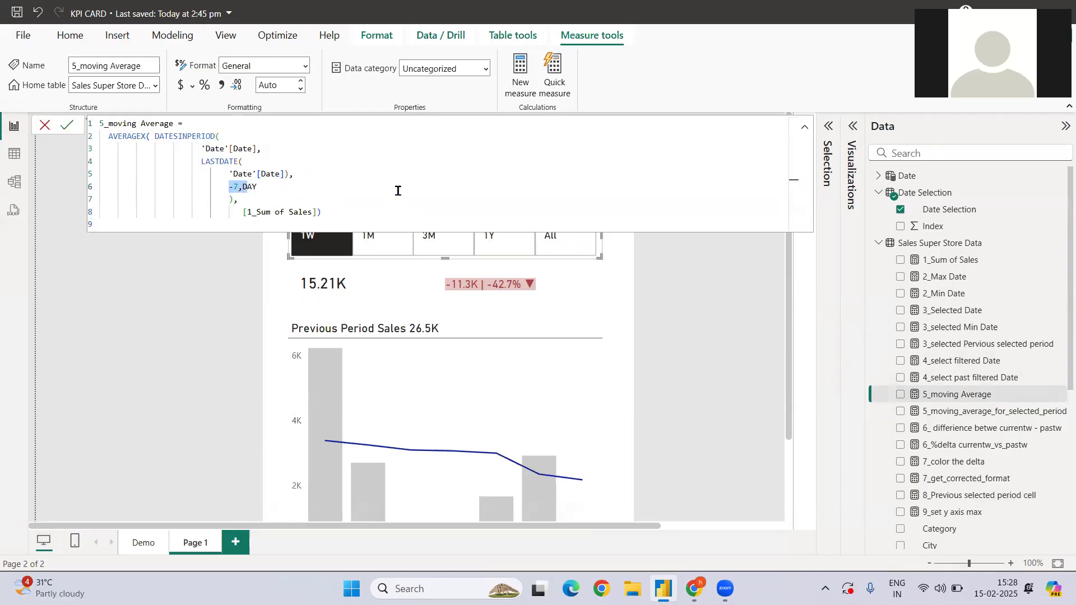
left_click(668, 309)
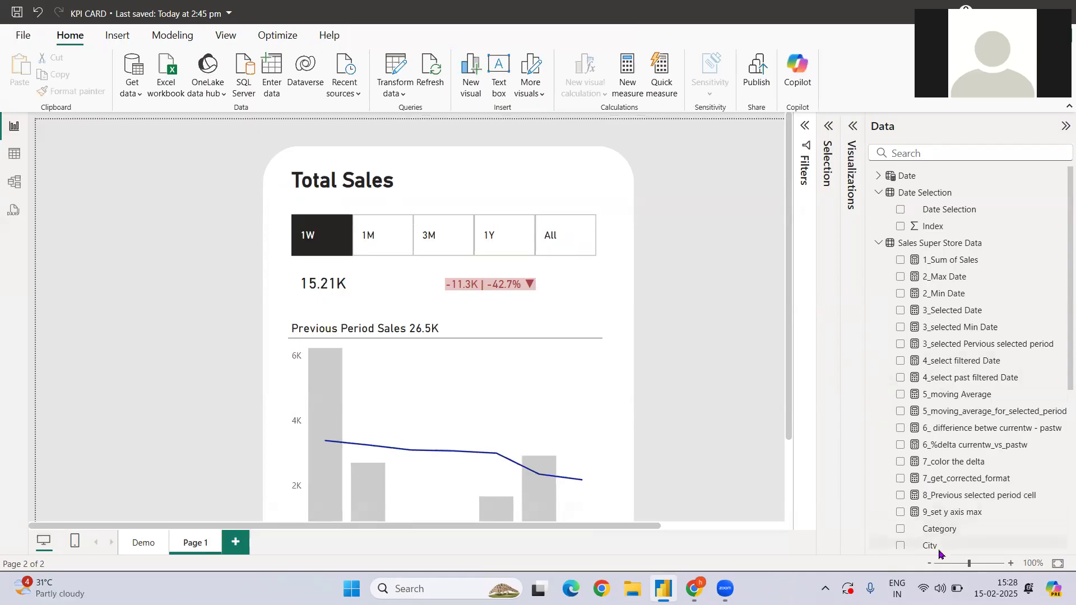
Step: Reduce the page zoom to 90% and bring the whole KPI card into view
left_click(928, 564)
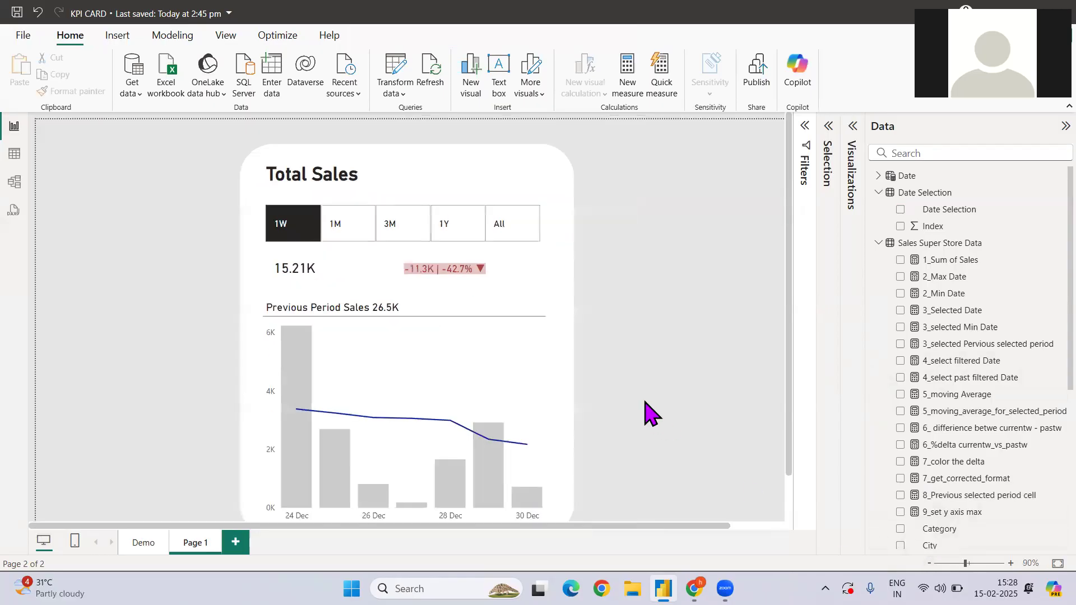
scroll(645, 412, "down", 2)
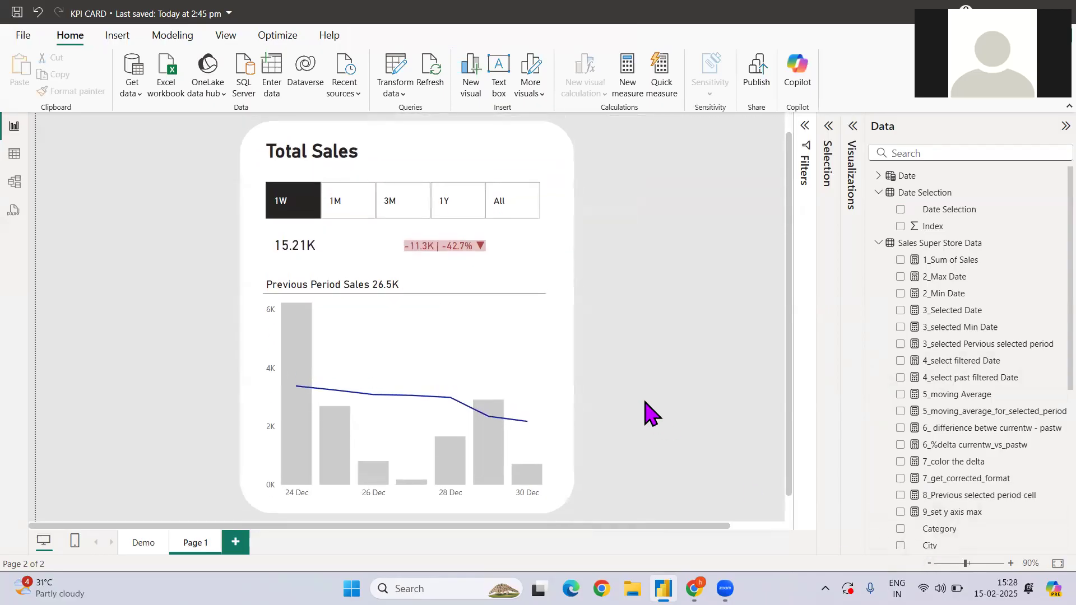